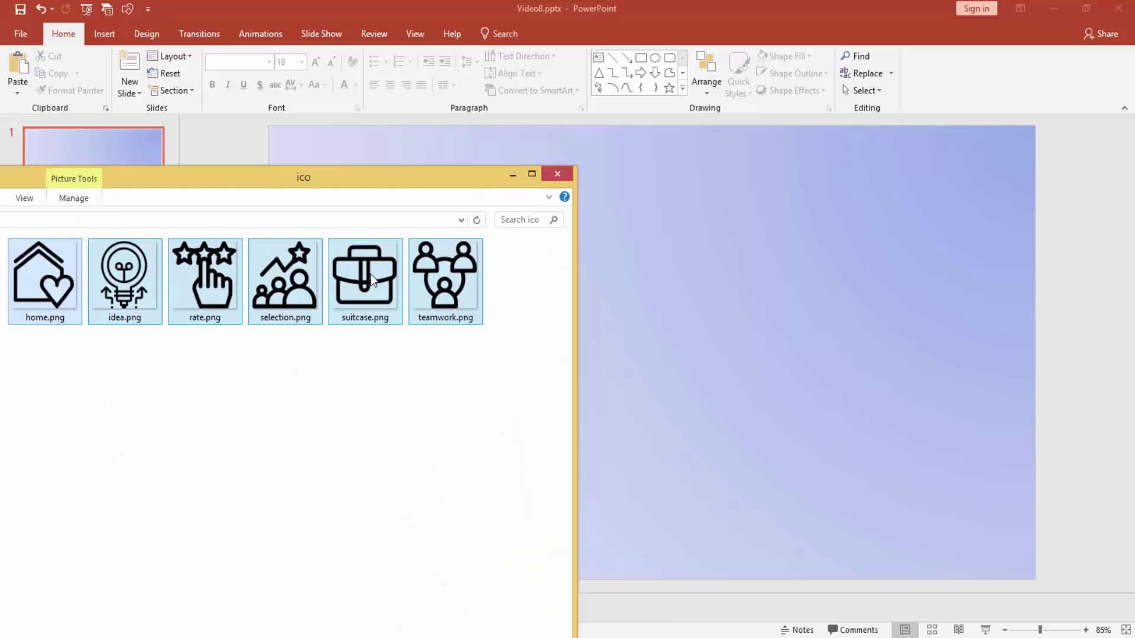
Drop the six icon files onto the slide as one stacked picture and shrink it
left_click_drag(690, 327, 690, 327)
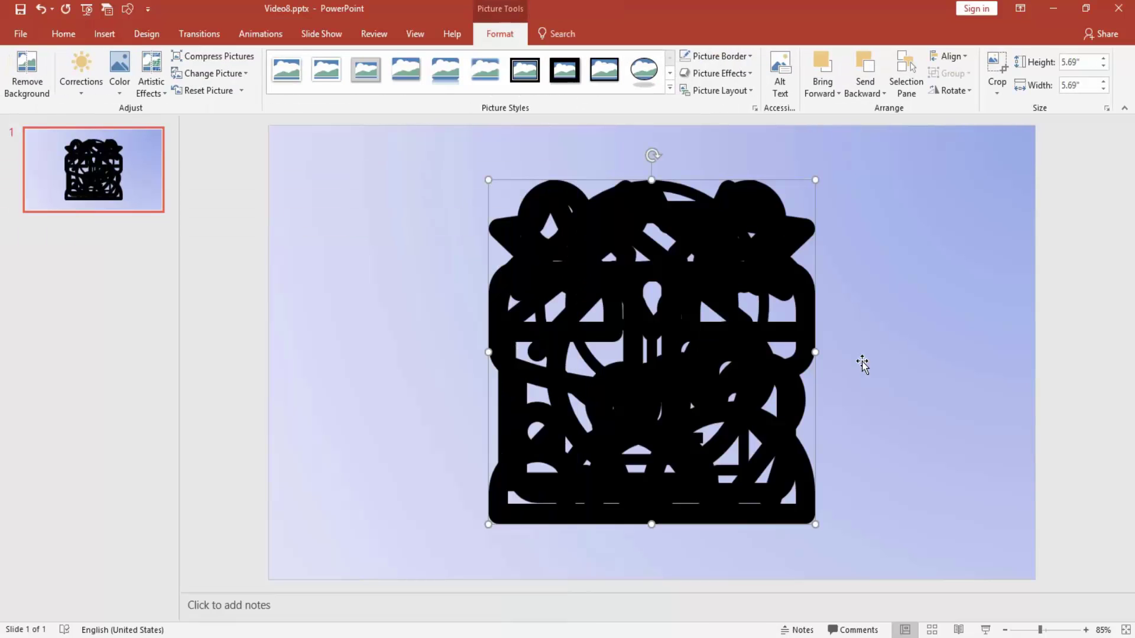
left_click(873, 250)
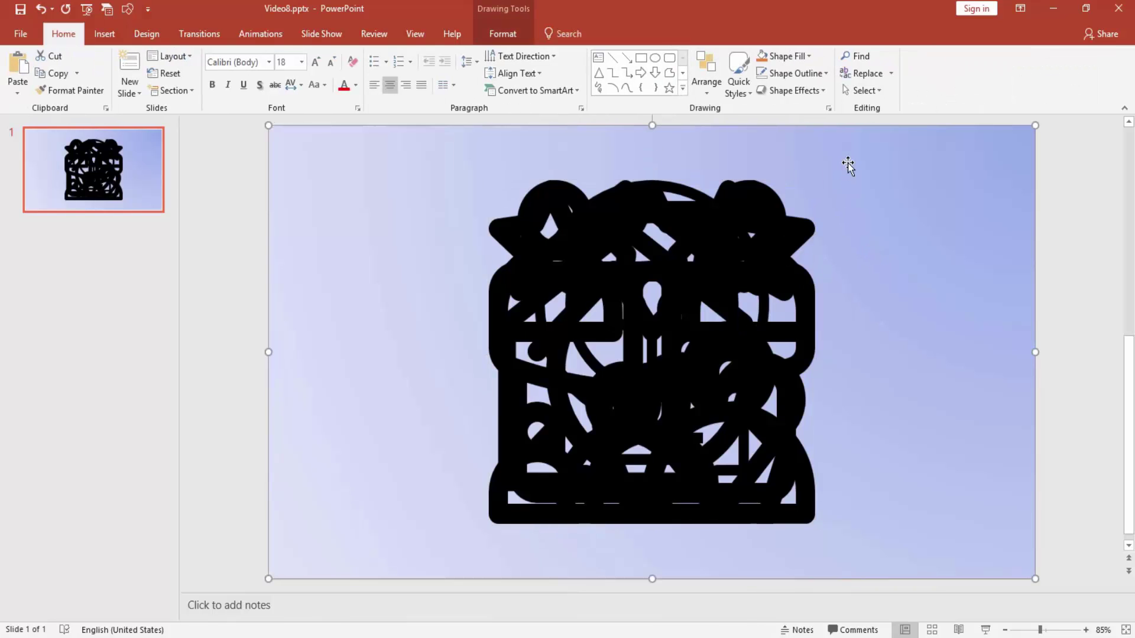
left_click(547, 231)
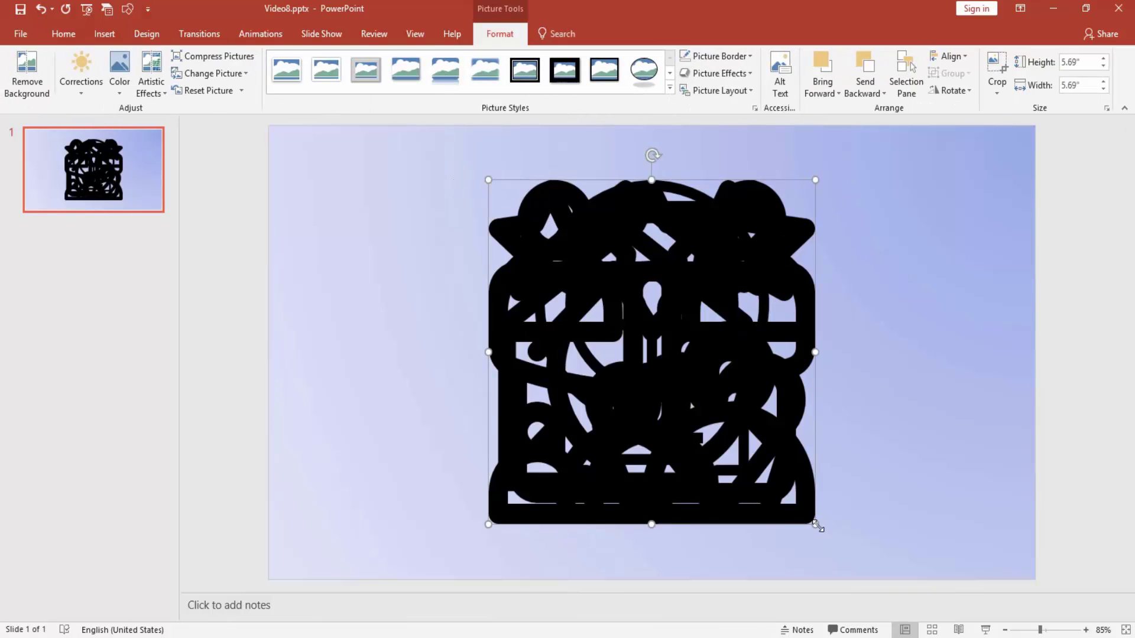
left_click_drag(817, 525, 799, 508)
Copy and delete the gradient background rectangle, then shrink the icon stack further
left_click(896, 369)
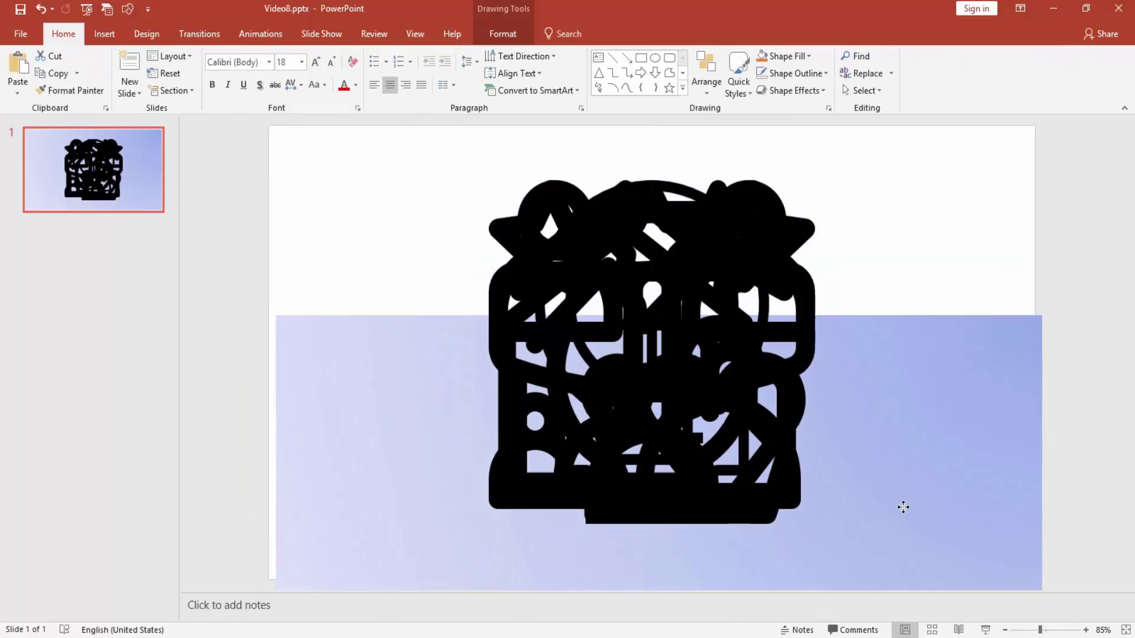
left_click_drag(897, 369, 910, 539)
key("Escape")
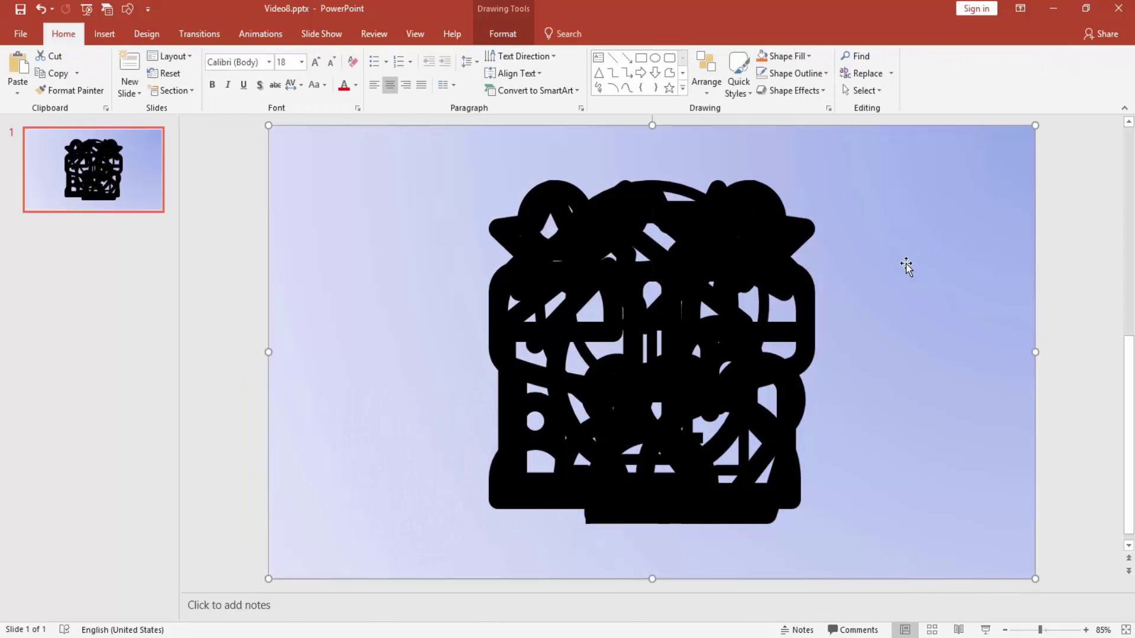
right_click(906, 264)
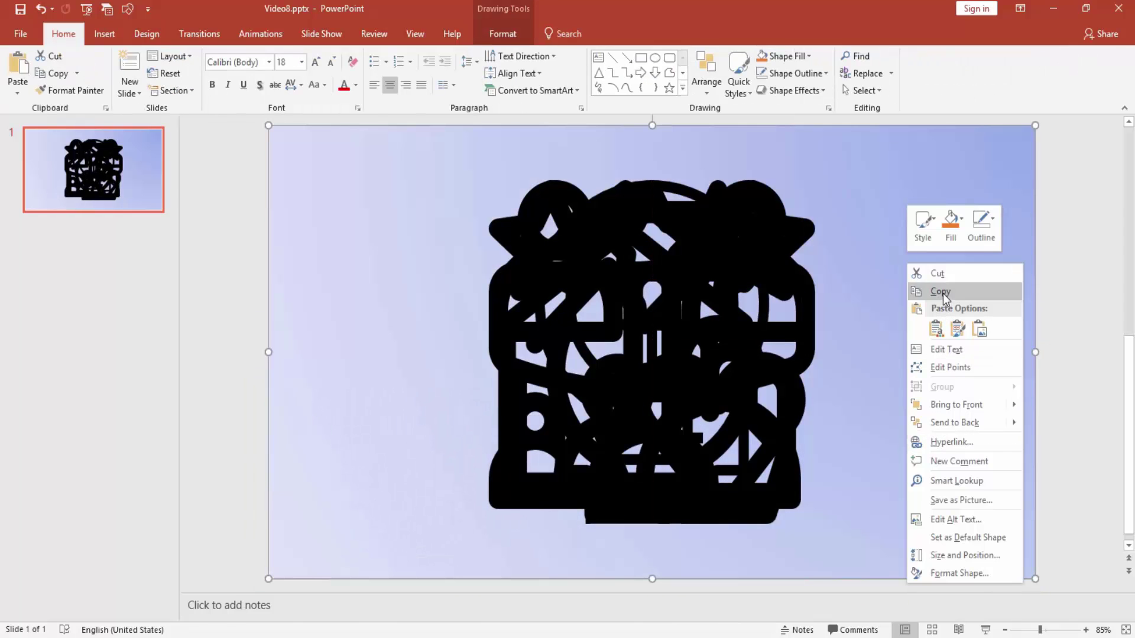
left_click(942, 293)
key("Delete")
left_click_drag(899, 165, 437, 583)
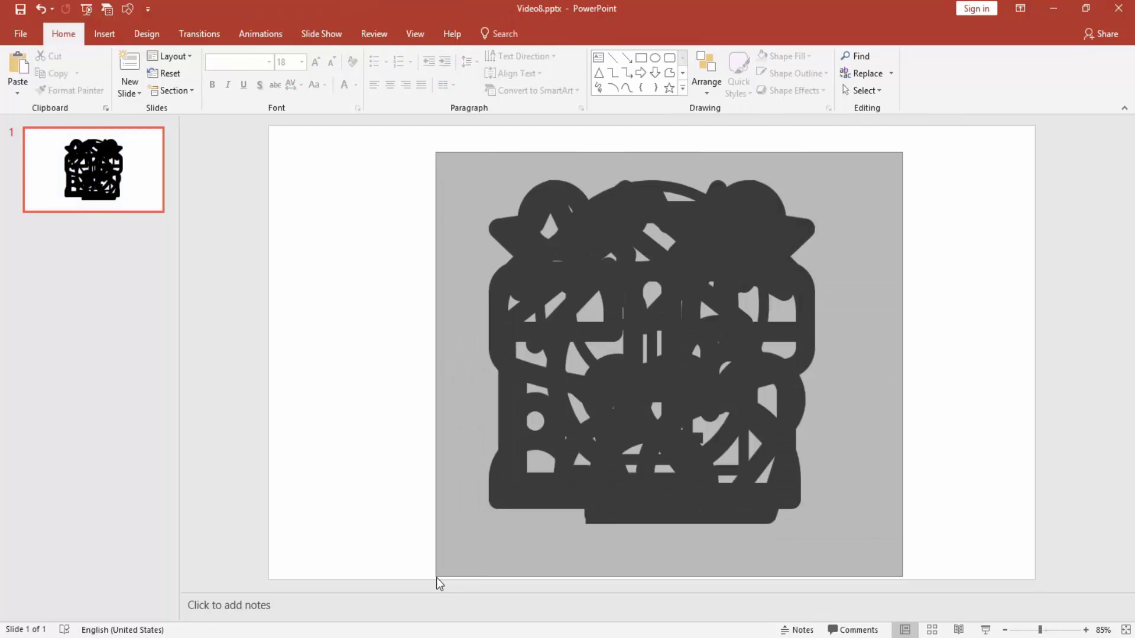
left_click_drag(804, 514, 513, 205)
Shrink the stacked icon picture to a small size
left_click(612, 247)
left_click(509, 204)
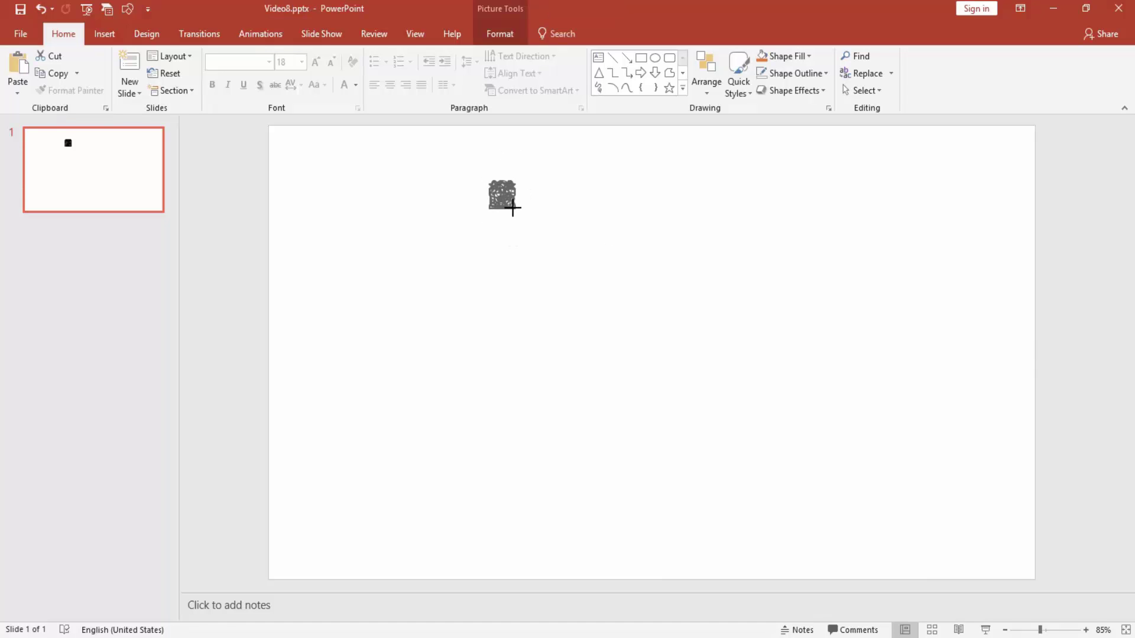
left_click(589, 227)
Paste the gradient background rectangle back and send it behind the icons
key("ctrl+v")
right_click(584, 268)
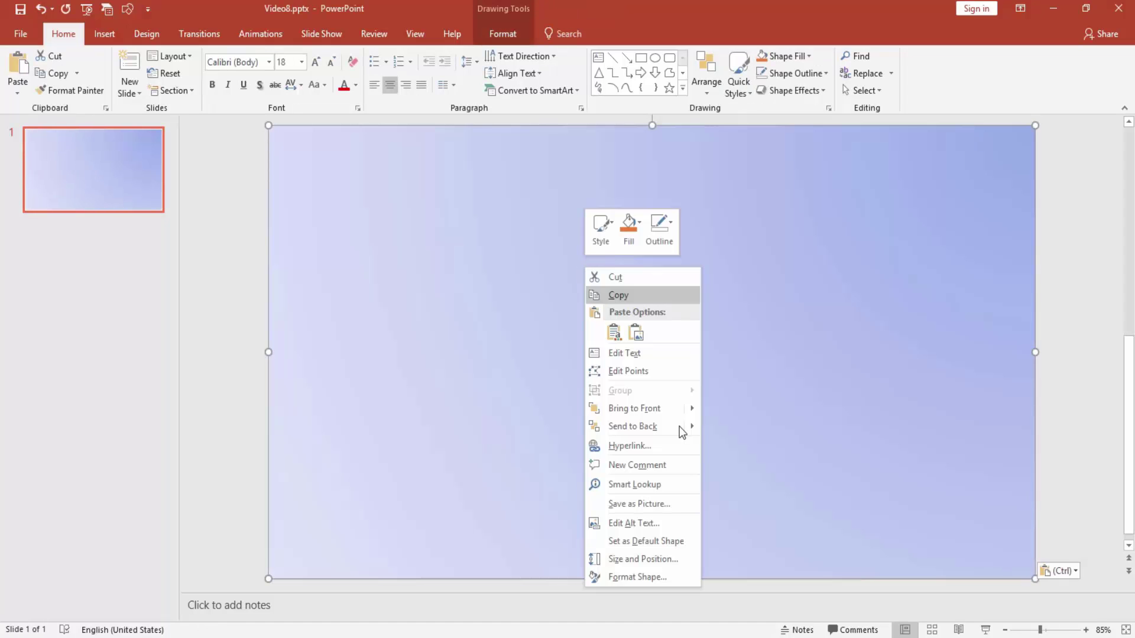
left_click(680, 431)
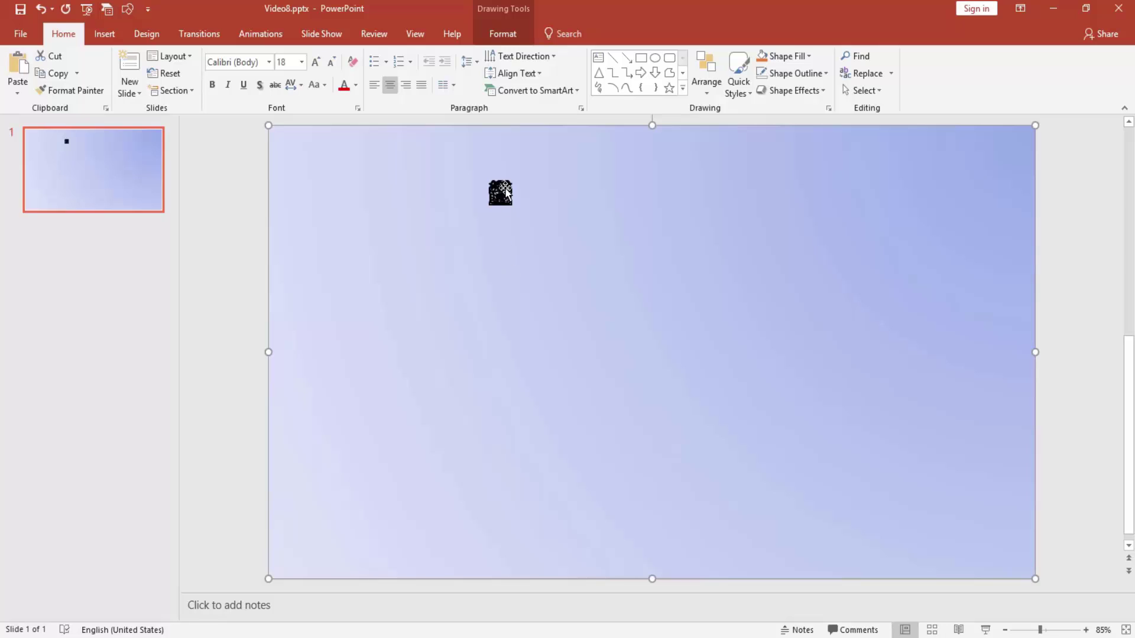
Pull each icon off the stack into a vertical column along the right edge
mouse_move(506, 192)
left_mouse_down()
mouse_move(743, 206)
mouse_move(966, 169)
left_mouse_up()
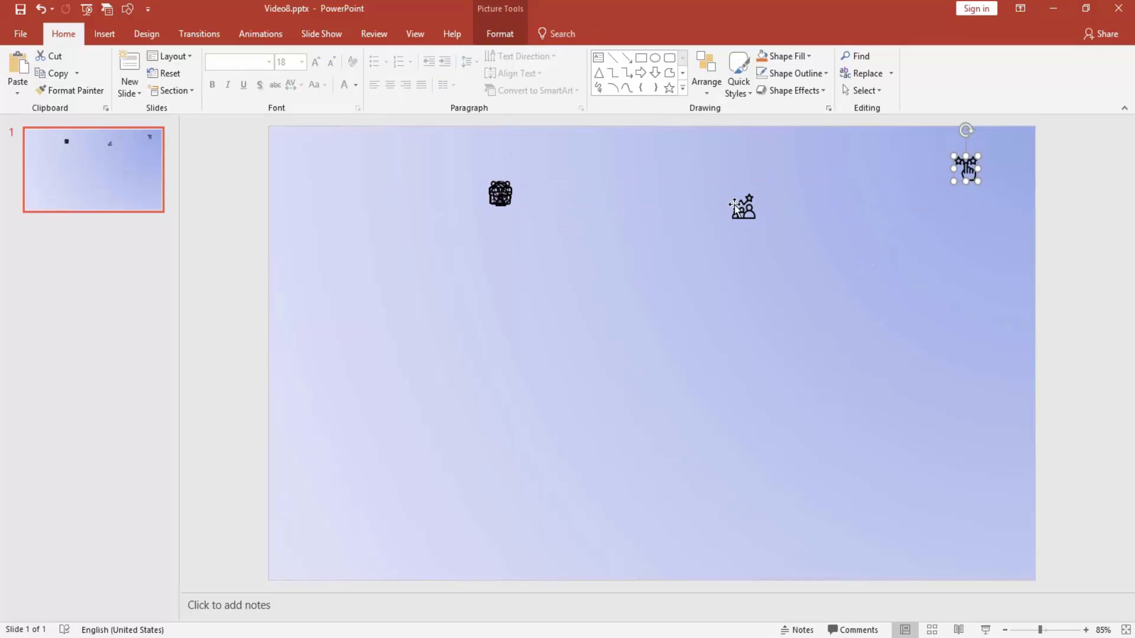
left_click_drag(734, 204, 961, 209)
left_click_drag(500, 192, 945, 249)
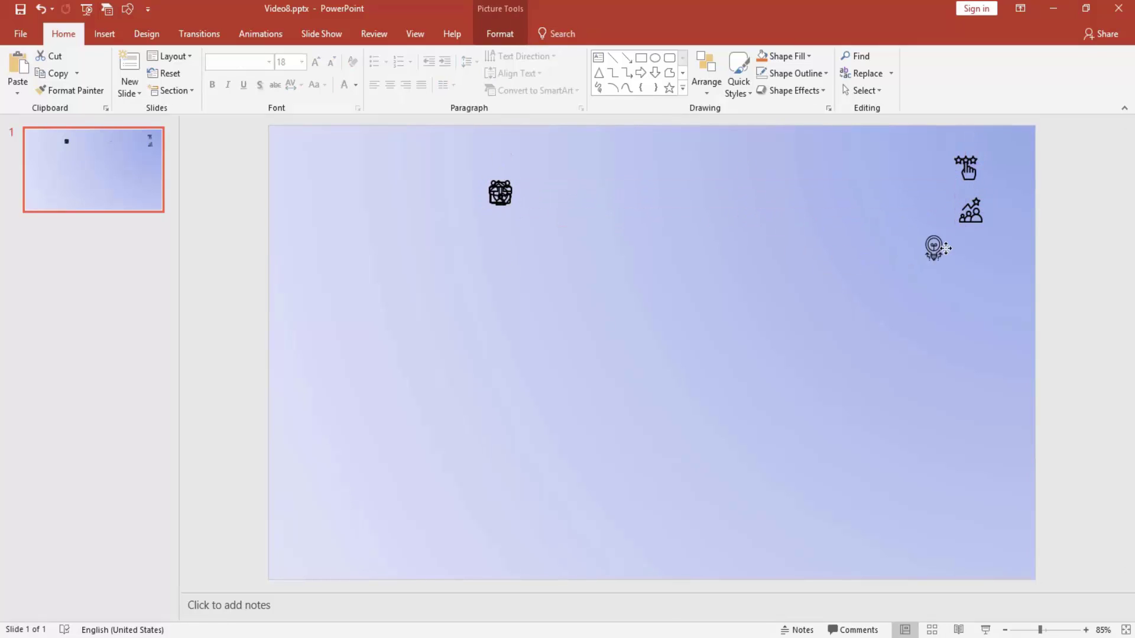
left_click_drag(500, 192, 981, 320)
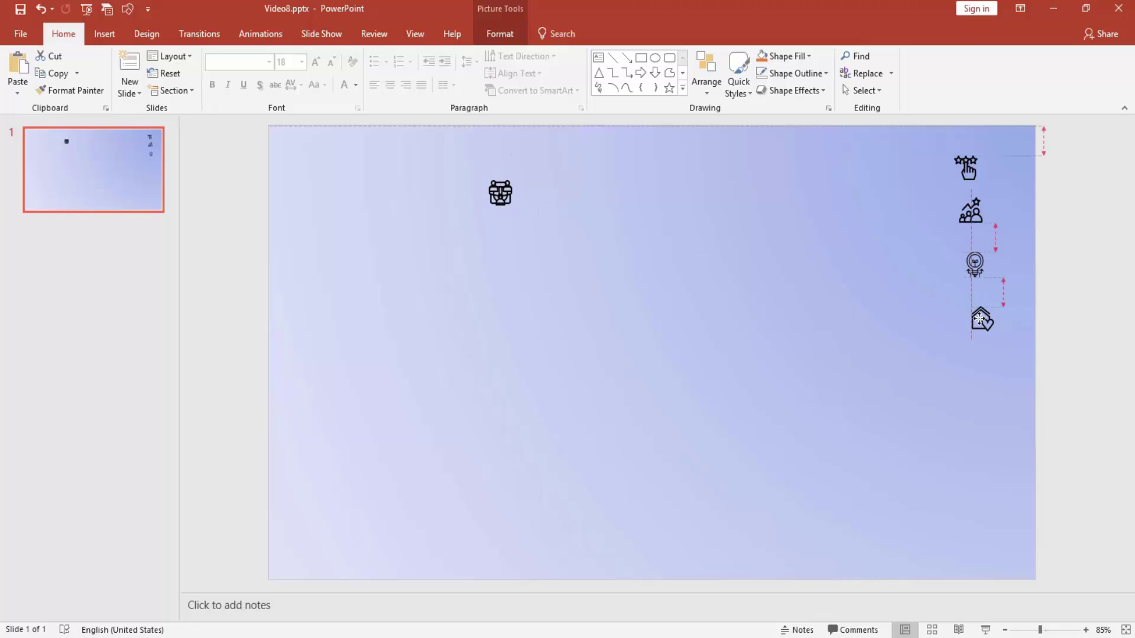
left_click_drag(500, 192, 805, 334)
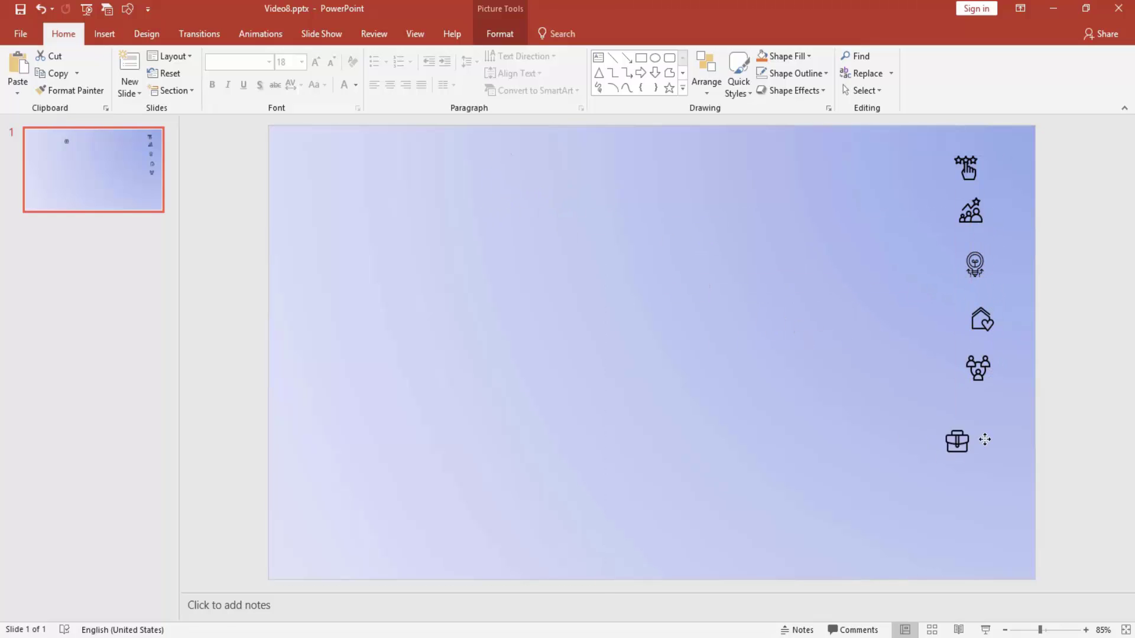
left_click_drag(543, 194, 1017, 442)
left_click(1103, 348)
Draw a blue donut ring, move it up-left and shrink it
left_click(682, 89)
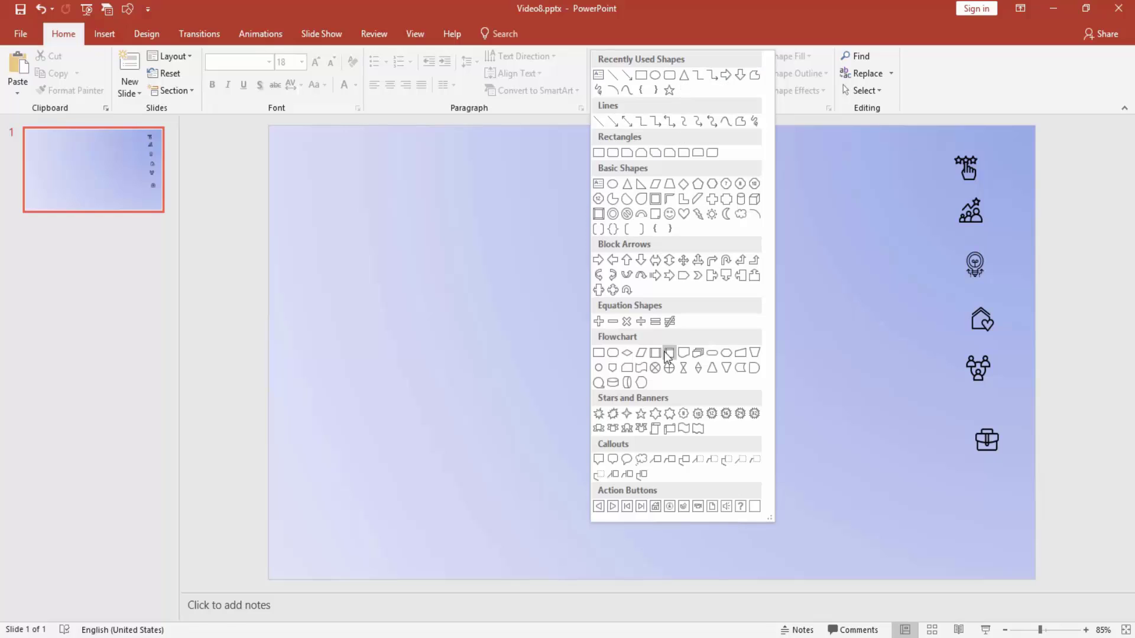
left_click_drag(432, 233, 654, 432)
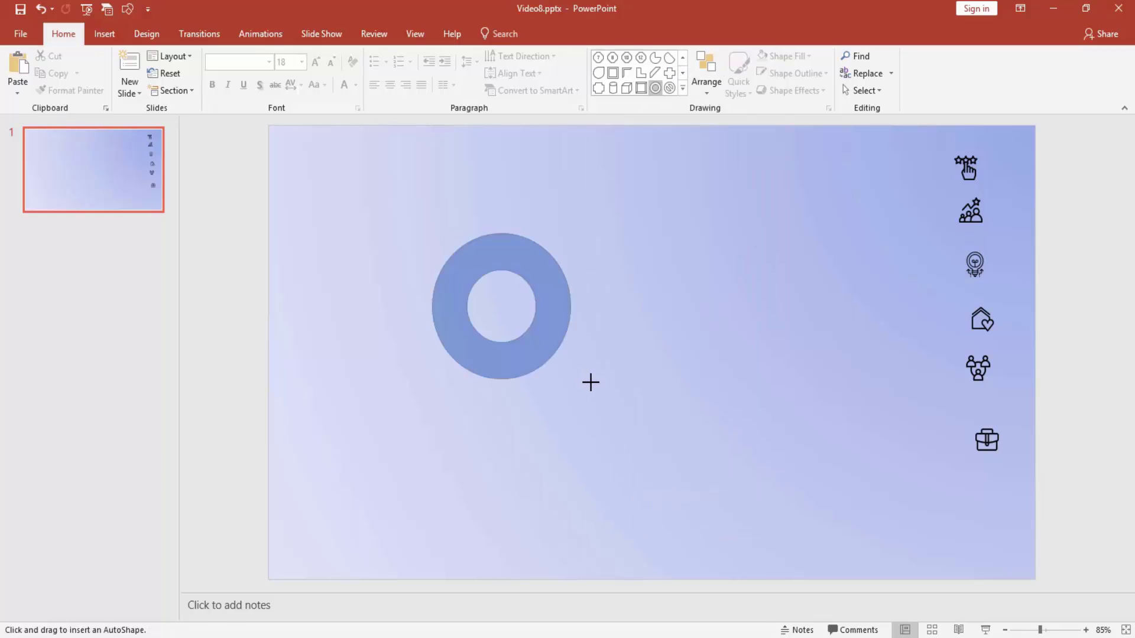
left_click_drag(627, 367, 494, 325)
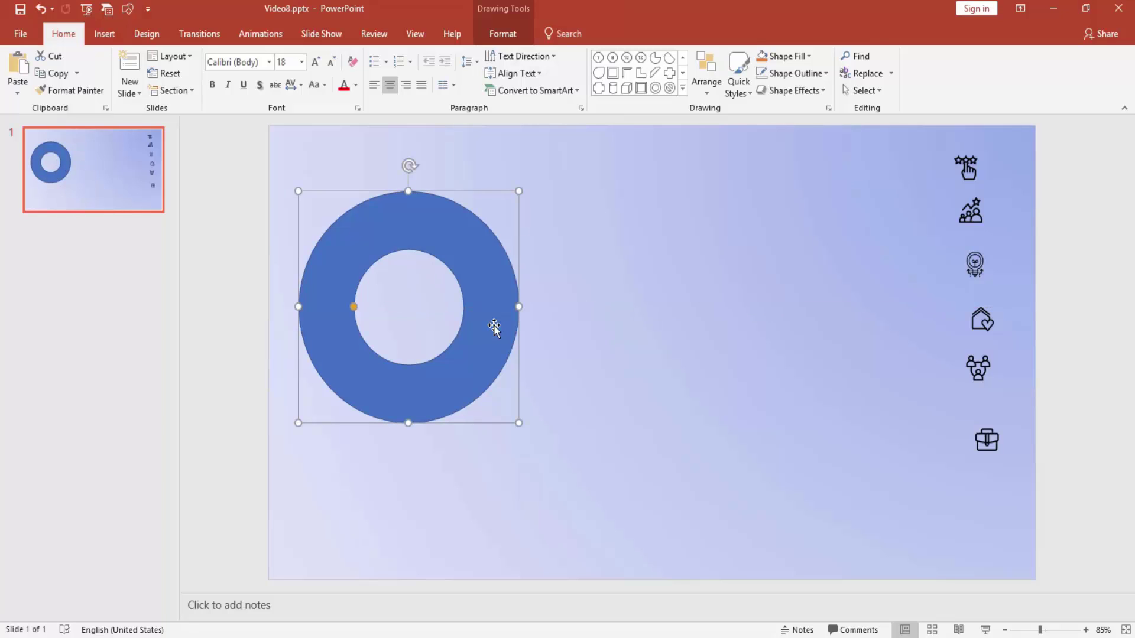
mouse_move(518, 425)
left_mouse_down()
mouse_move(495, 399)
mouse_move(532, 438)
left_mouse_up()
left_click(598, 319)
Duplicate the donut and stack the two copies along the left side
left_click(461, 276)
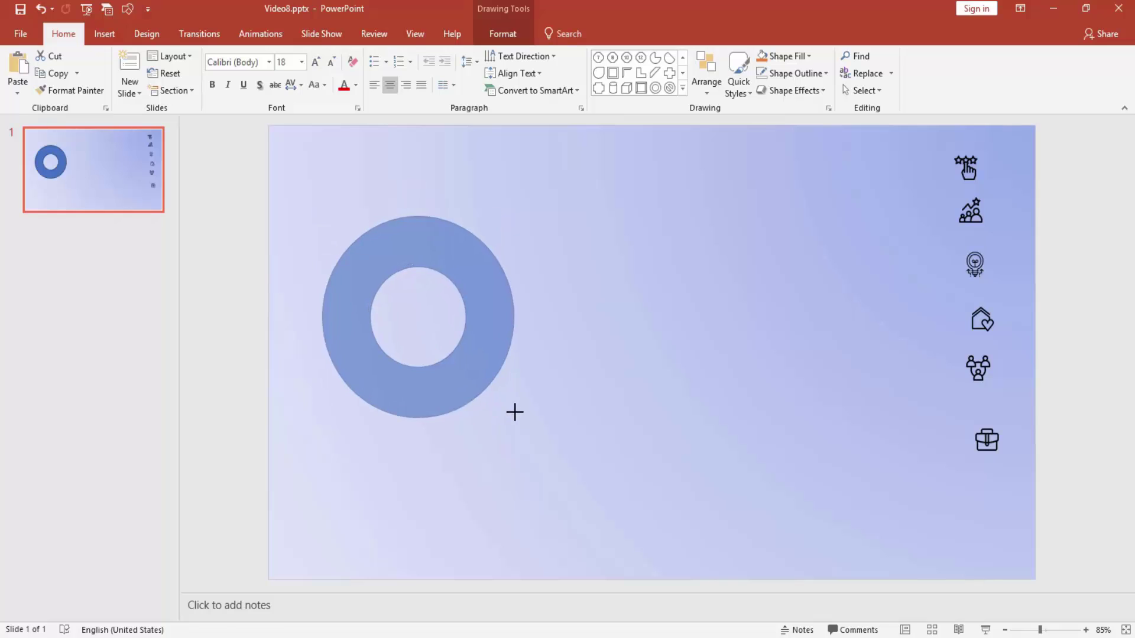
left_click(599, 277)
left_click(461, 248)
mouse_move(461, 248)
left_mouse_down()
mouse_move(376, 195)
mouse_move(359, 144)
left_mouse_up()
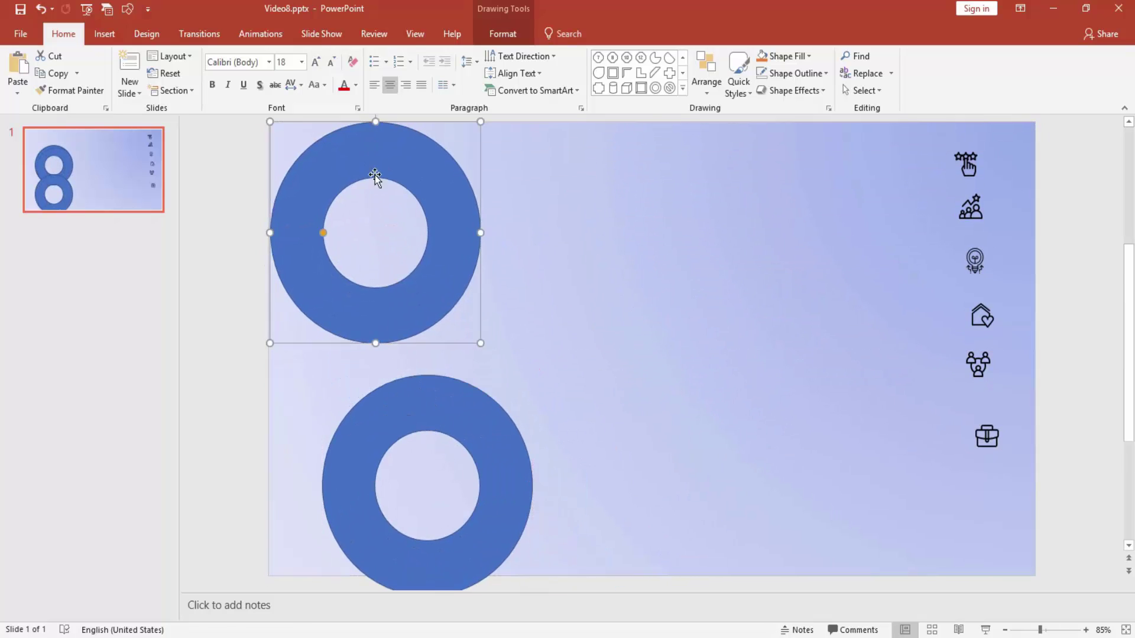
left_click_drag(411, 400, 358, 380)
left_click(659, 266)
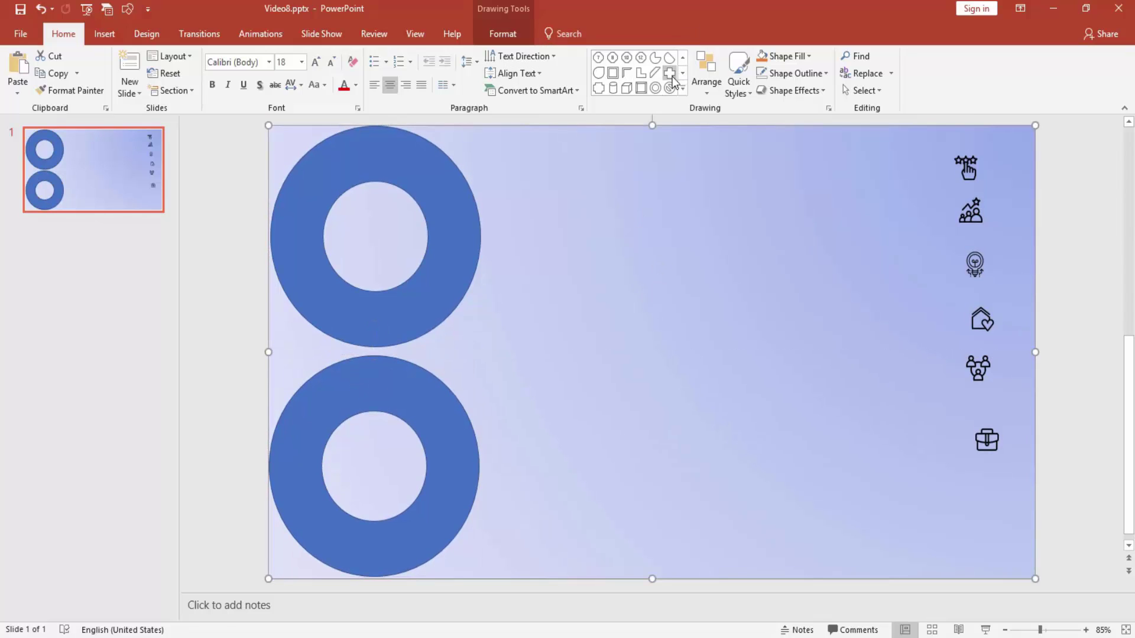
Draw a tall rectangle with no outline and narrow it into a thin vertical line
left_click(685, 58)
left_click(598, 73)
left_click_drag(631, 245, 640, 489)
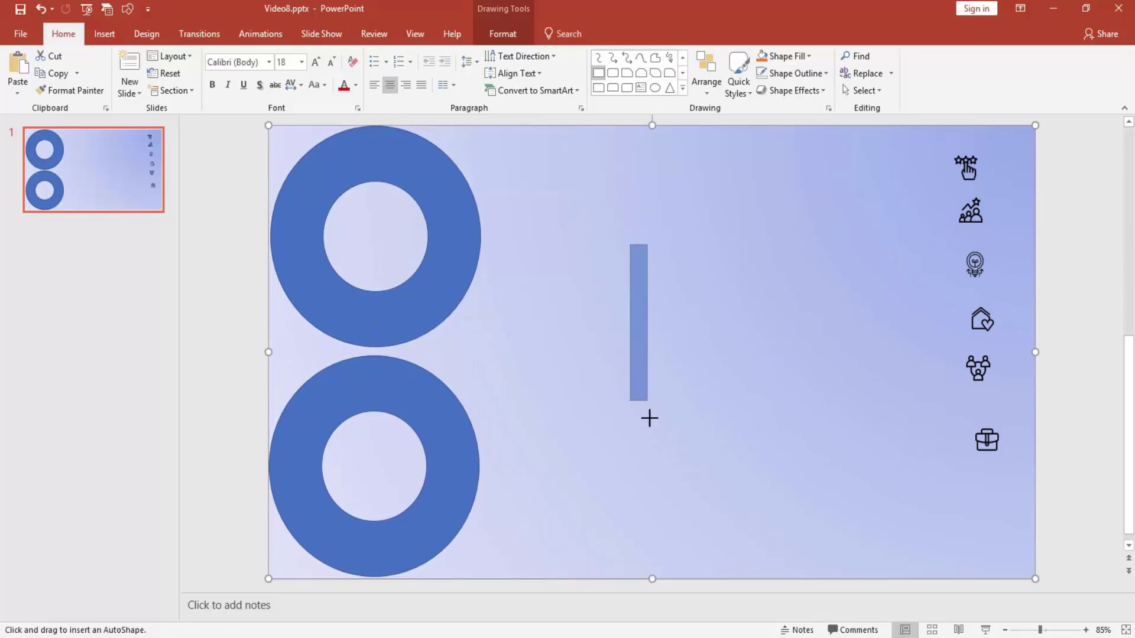
left_click(795, 73)
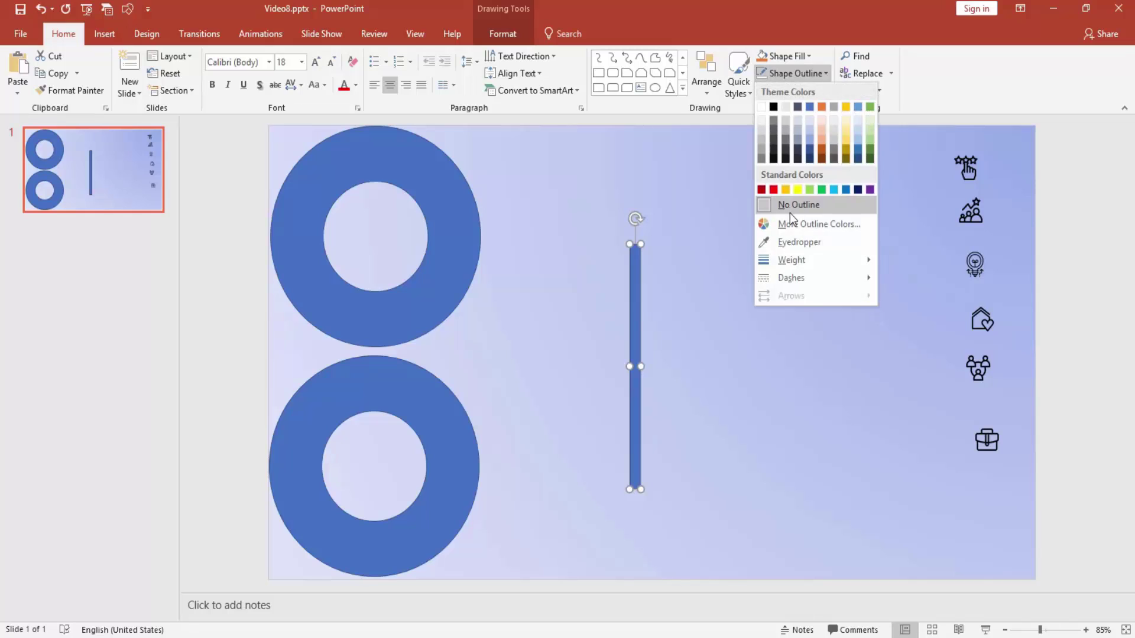
left_click(789, 205)
left_click_drag(638, 366, 632, 366)
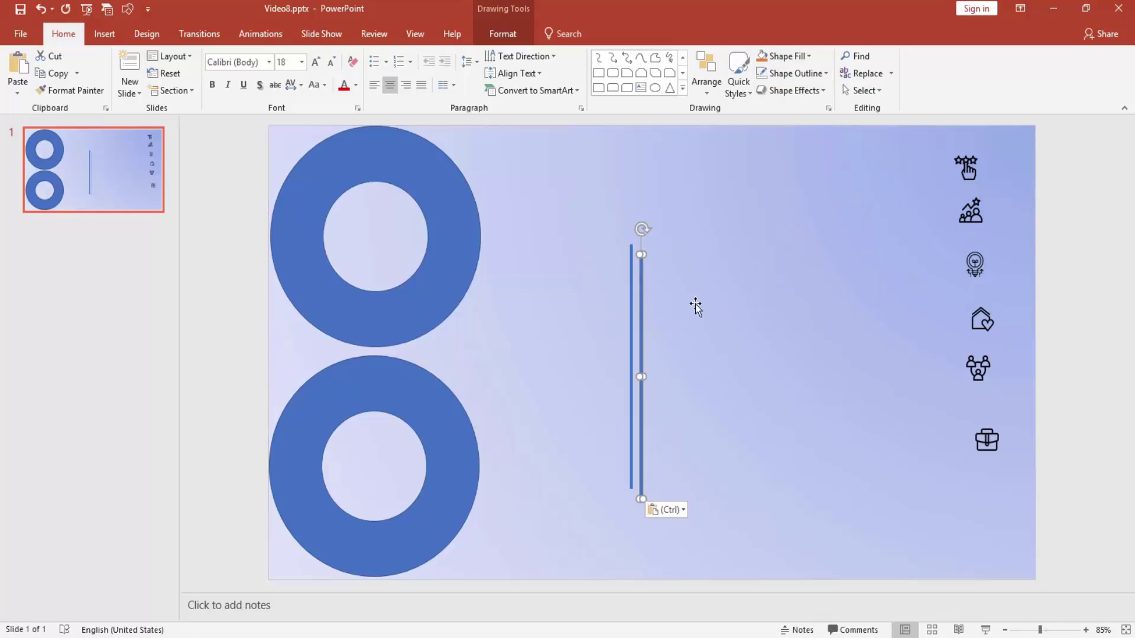
Duplicate the thin line just to its right
left_click_drag(632, 301, 687, 292, "ctrl")
right_click(679, 294)
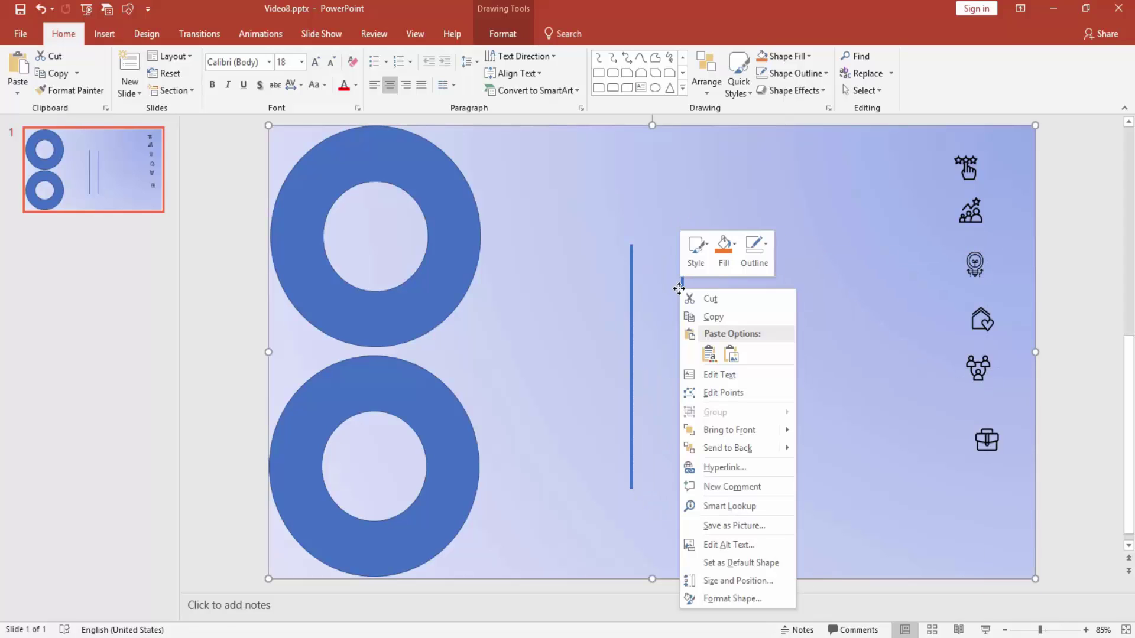
key("Escape")
Rotate the copied line to 30° and a pasted copy to 60°
key("shift+F10")
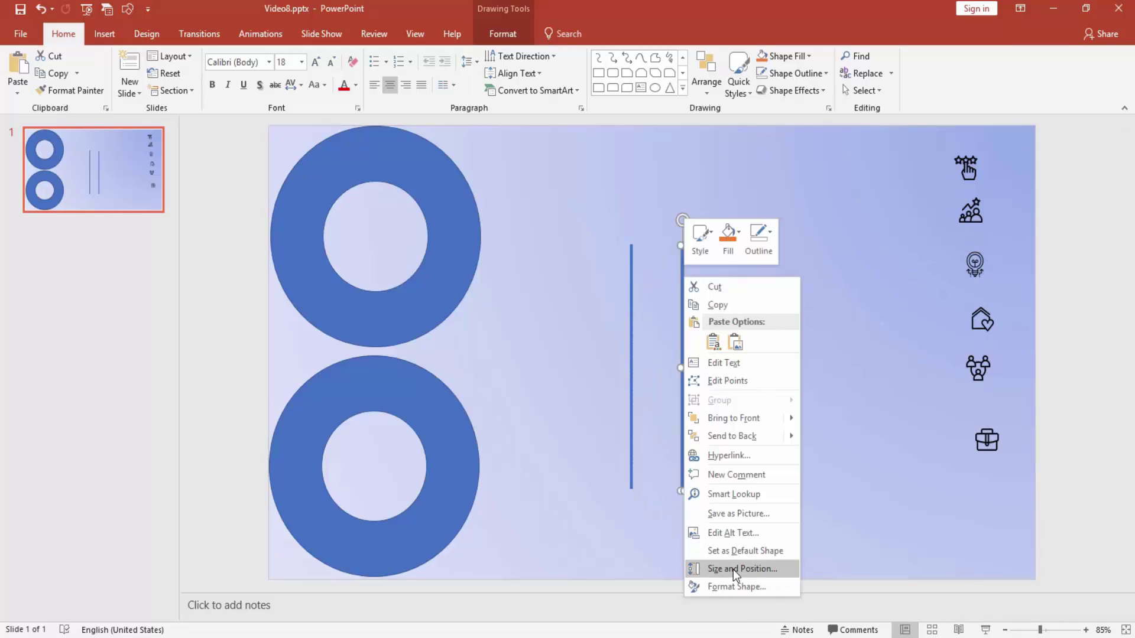
left_click(735, 570)
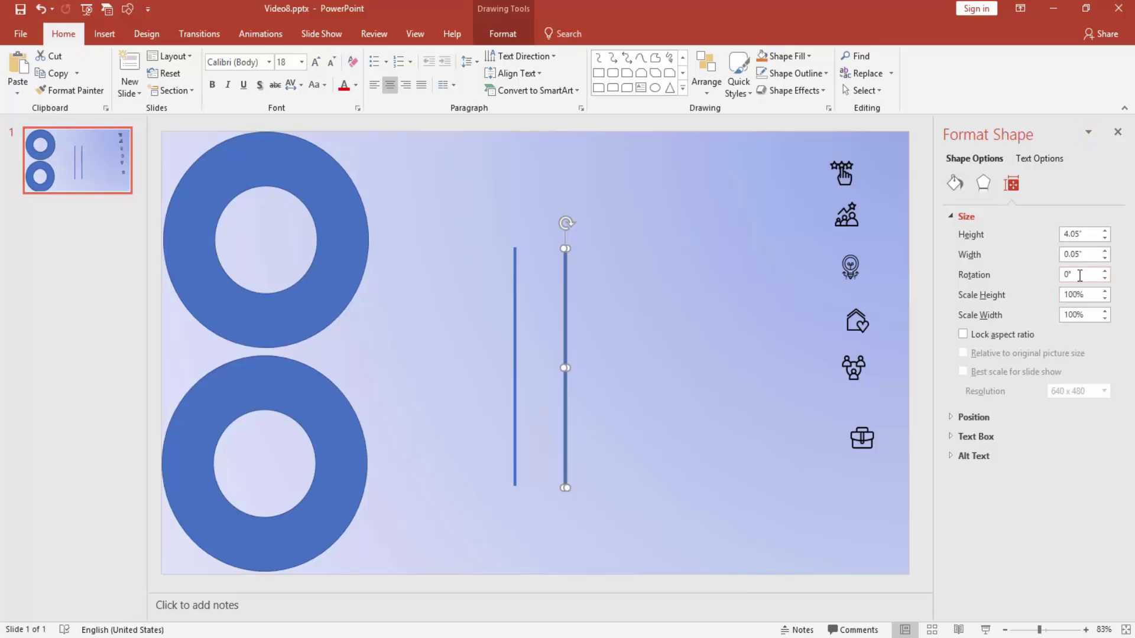
type("0")
key("Return")
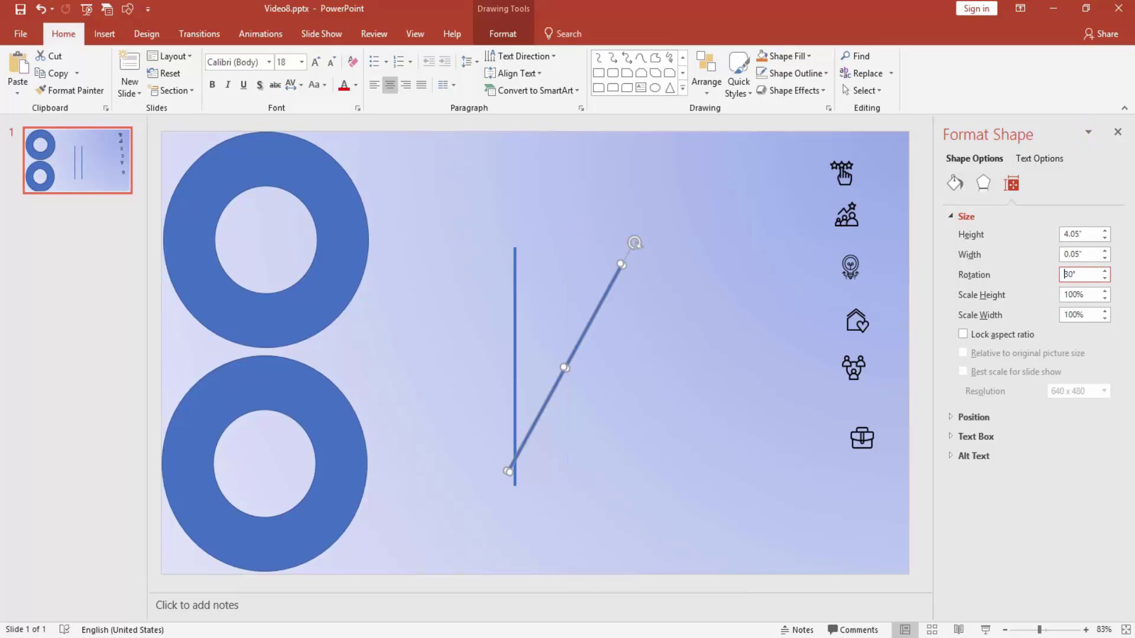
left_click(673, 327)
key("ctrl+v")
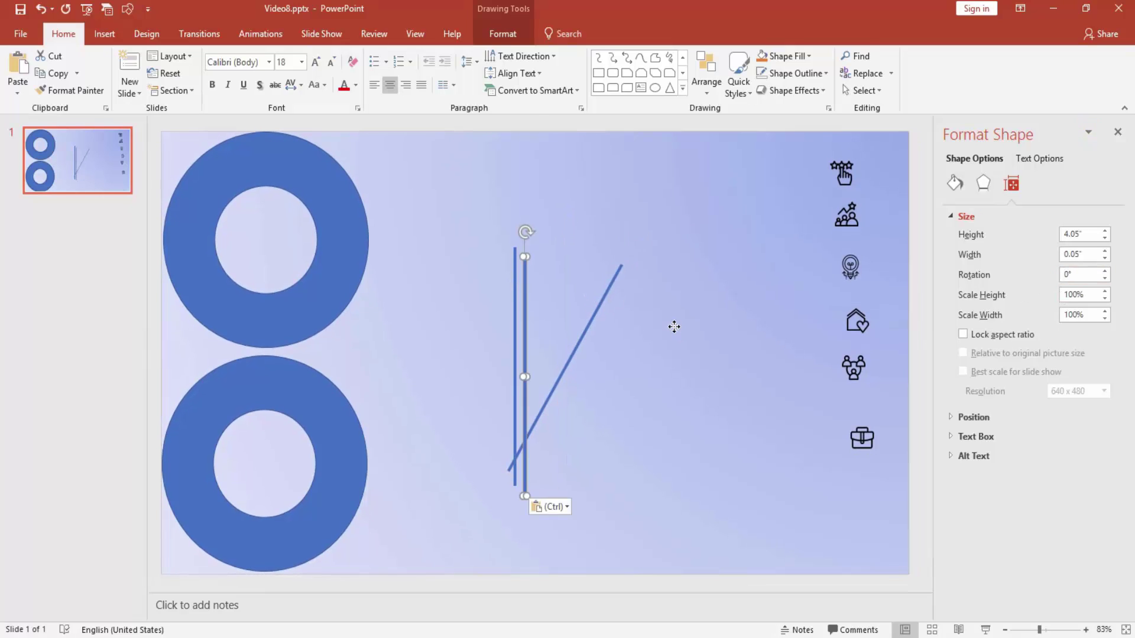
type("0")
key("Return")
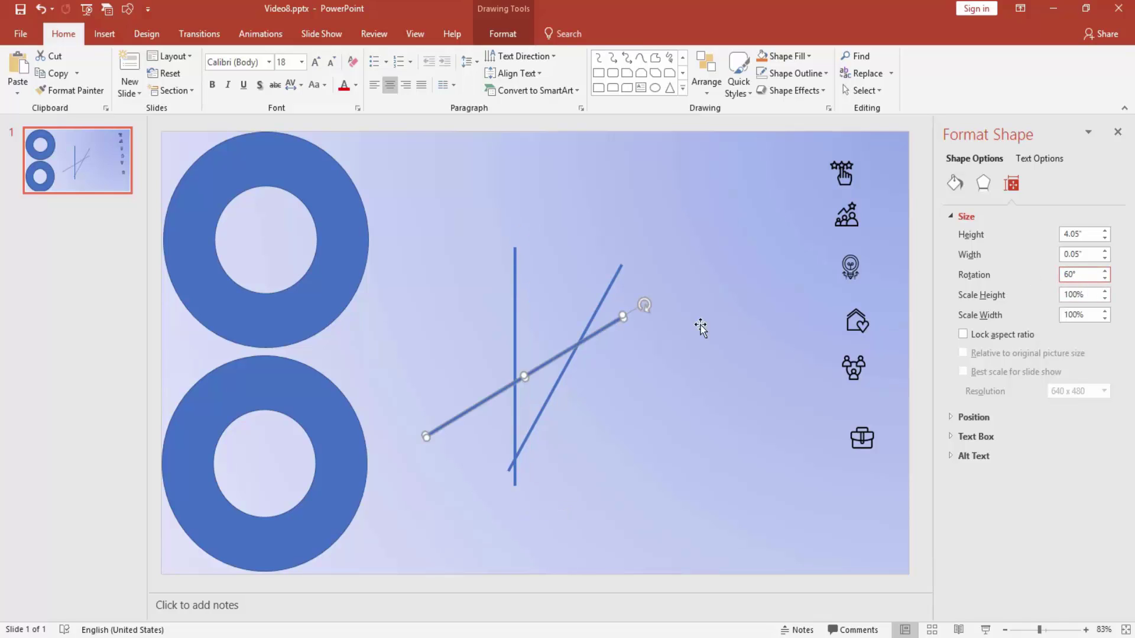
left_click(666, 354)
Paste three more line copies and rotate them to 90°, 120° and 150°
key("ctrl+v")
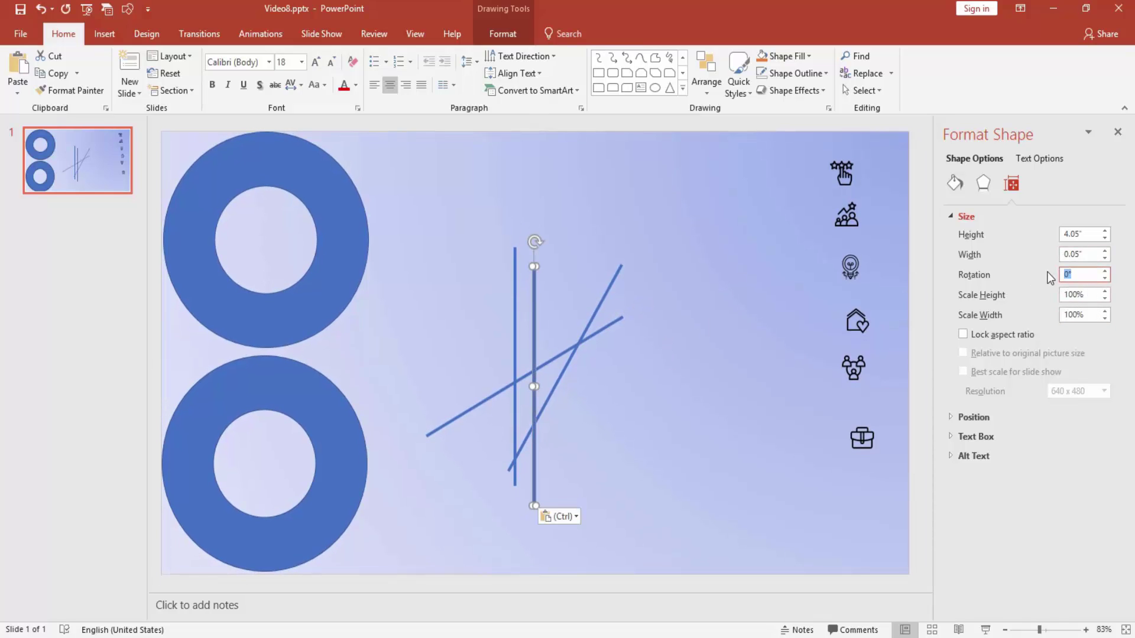
key("Return")
left_click(664, 327)
key("ctrl+v")
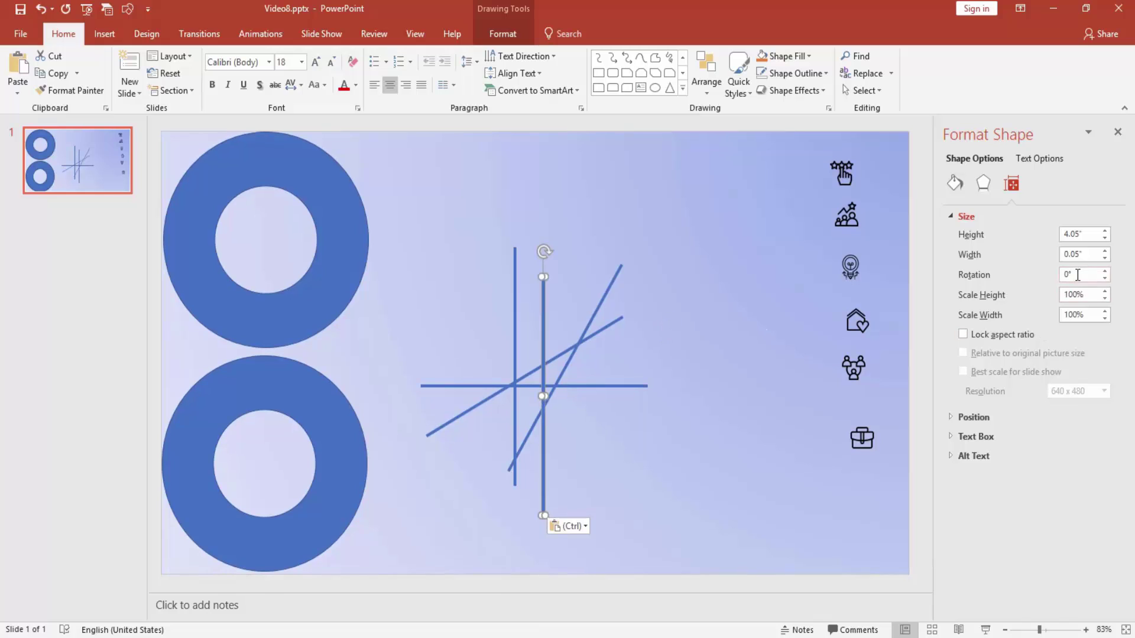
type("0")
key("Return")
left_click(719, 351)
key("ctrl+v")
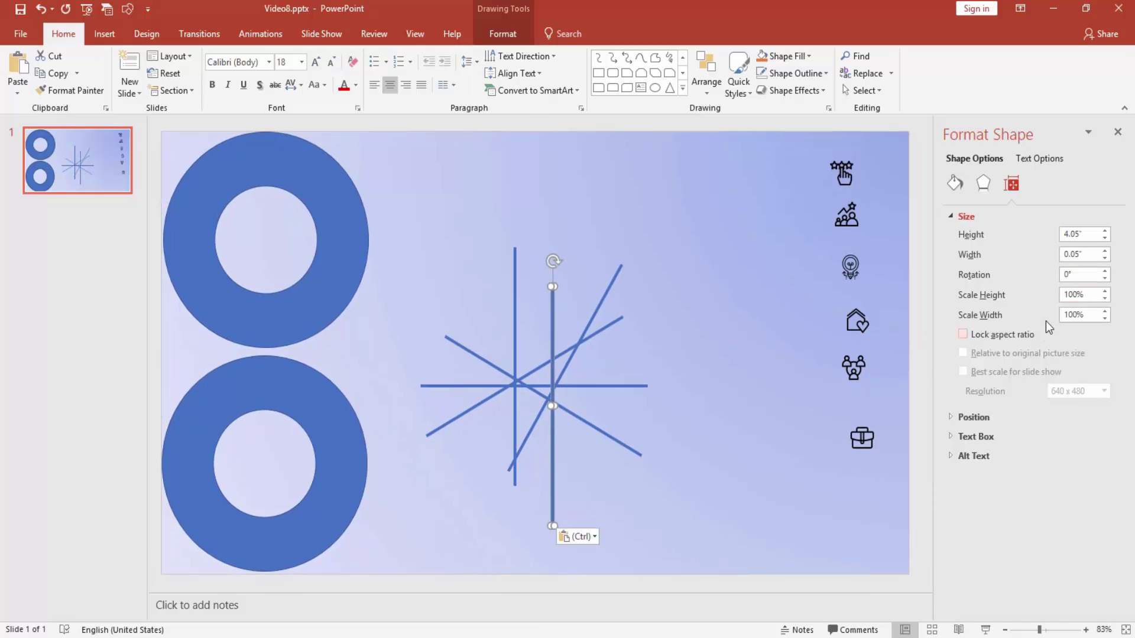
type("0")
key("Return")
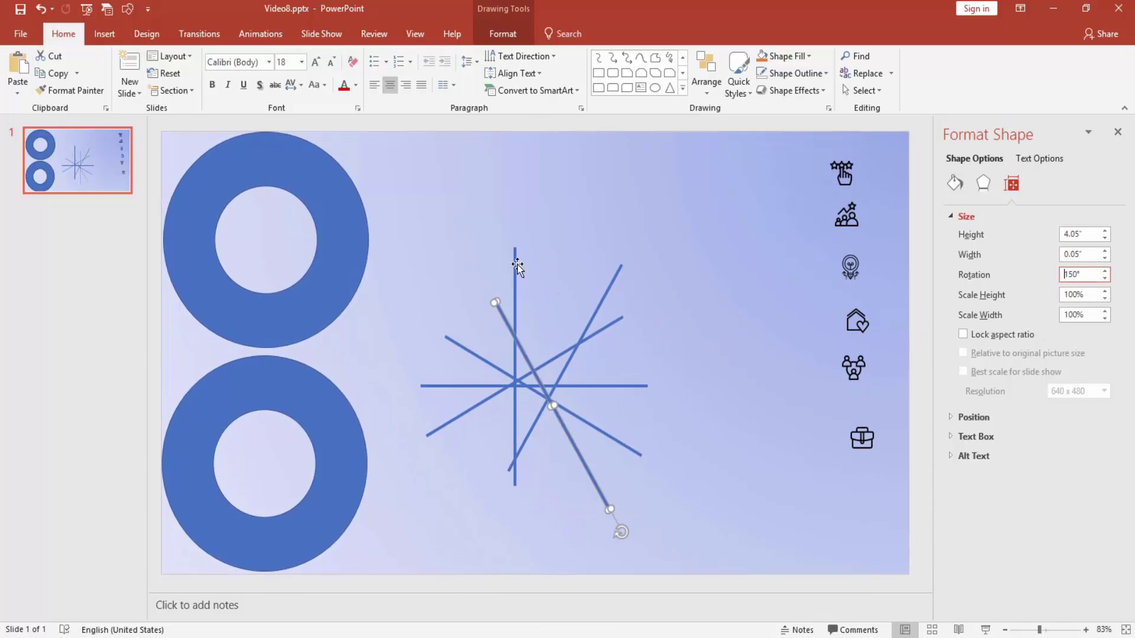
Select all six lines, align them center and middle, and union them into a starburst
left_click(515, 267, "shift")
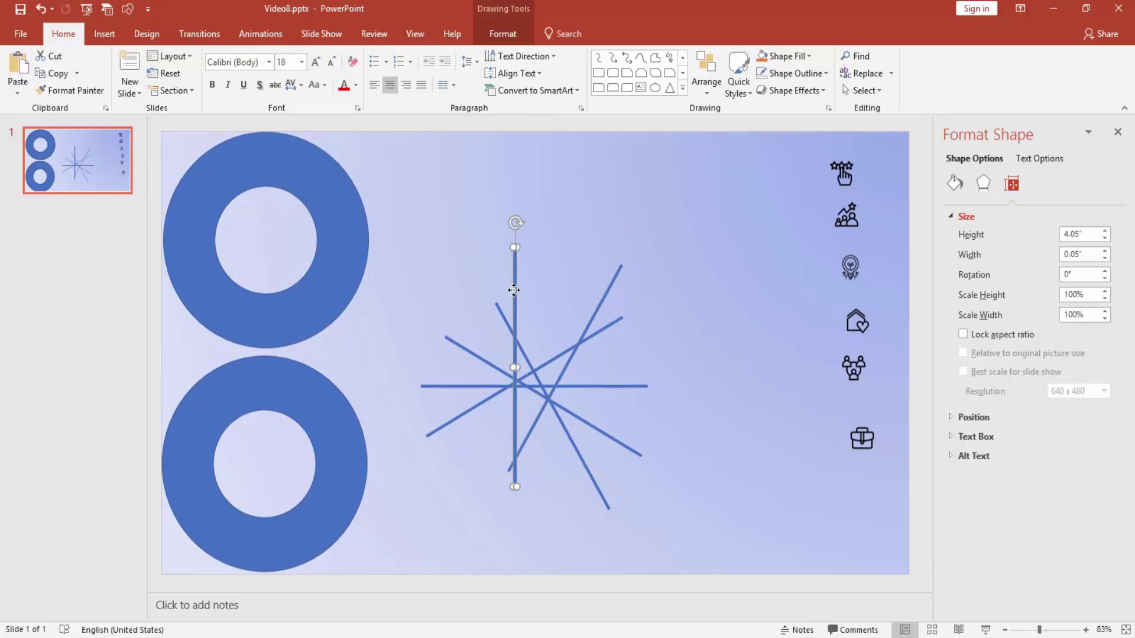
left_click(603, 328, "shift")
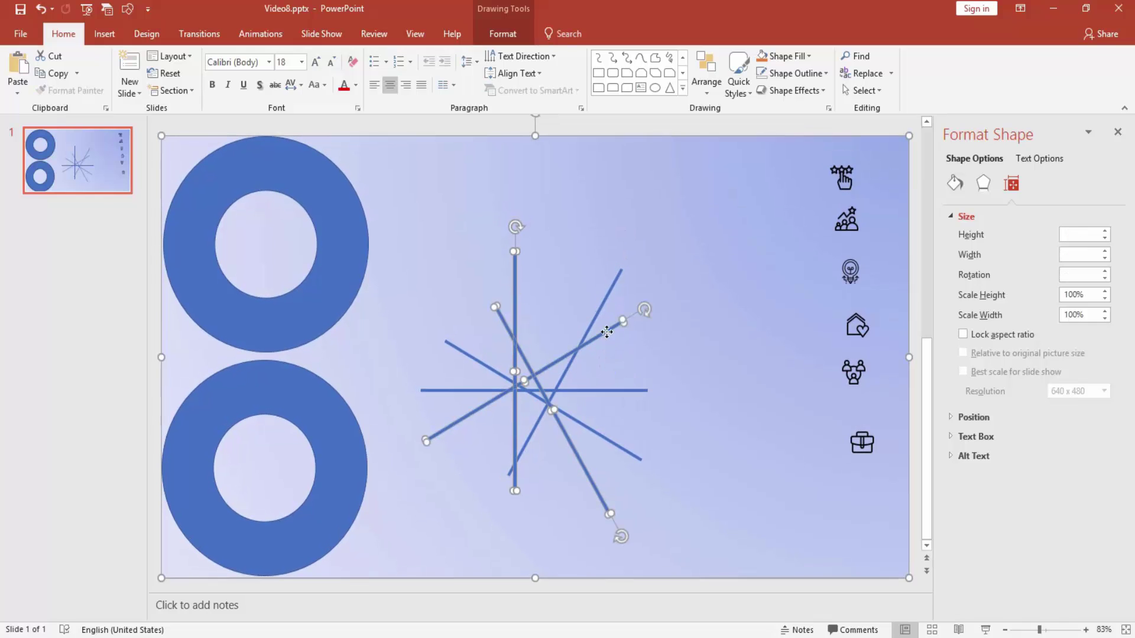
left_click(617, 385, "shift")
left_click(604, 435, "shift")
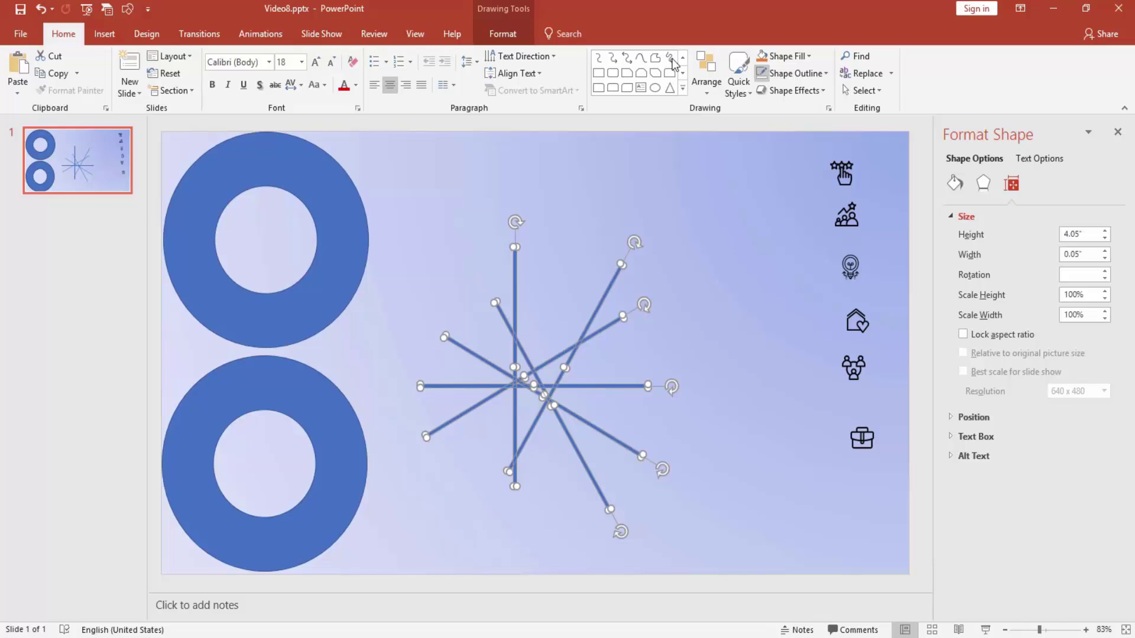
left_click(503, 34)
left_click(970, 56)
left_click(981, 91)
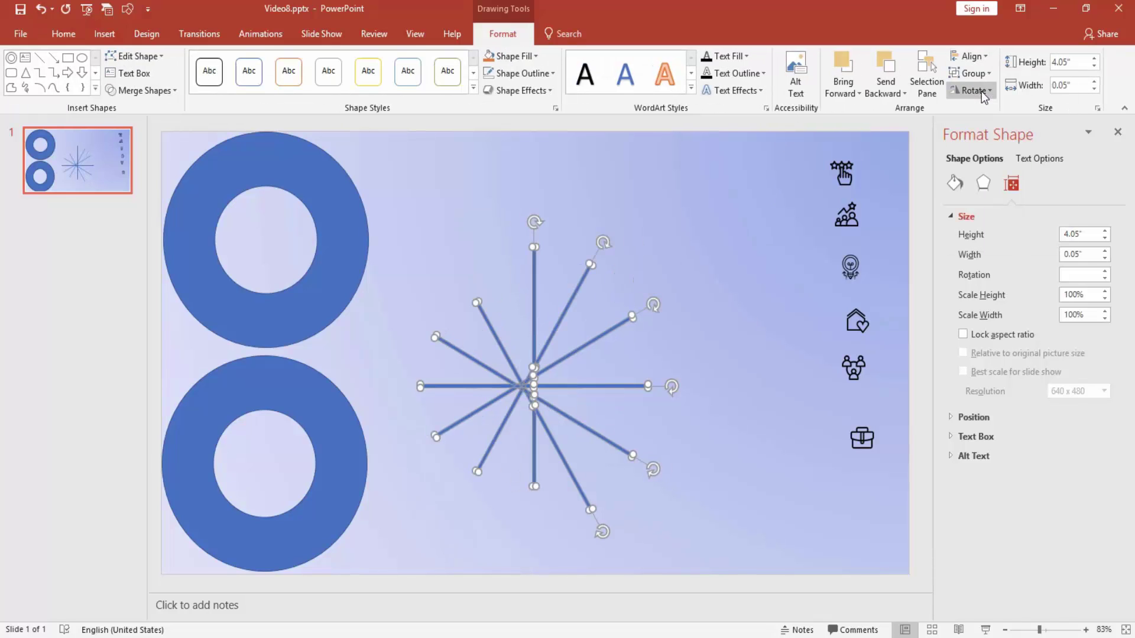
left_click(969, 56)
left_click(984, 148)
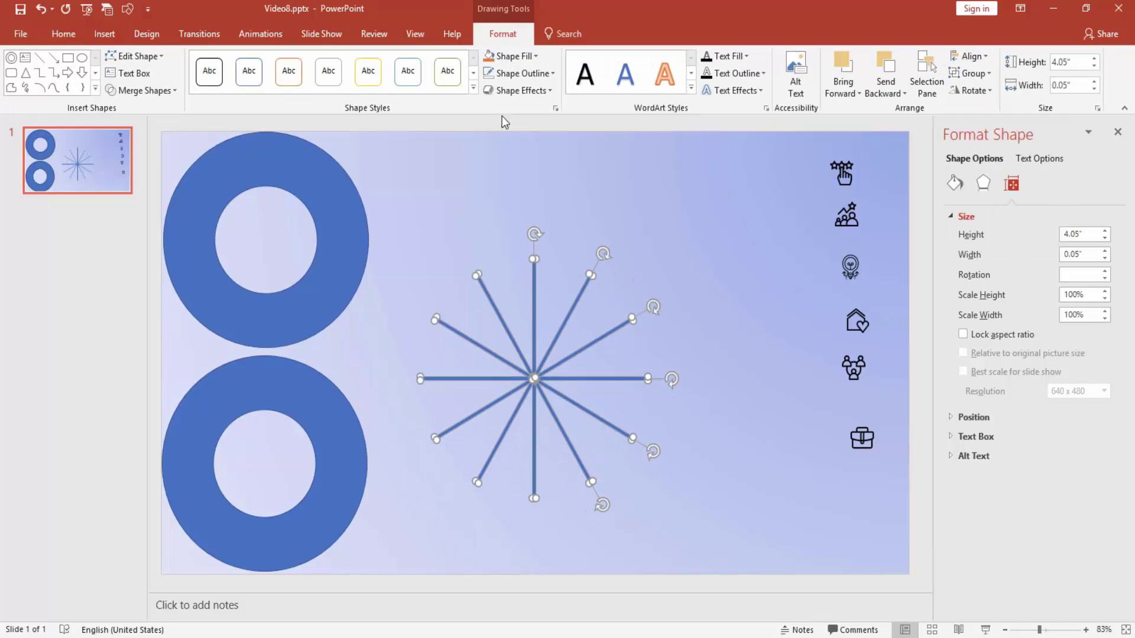
left_click(140, 91)
left_click(143, 112)
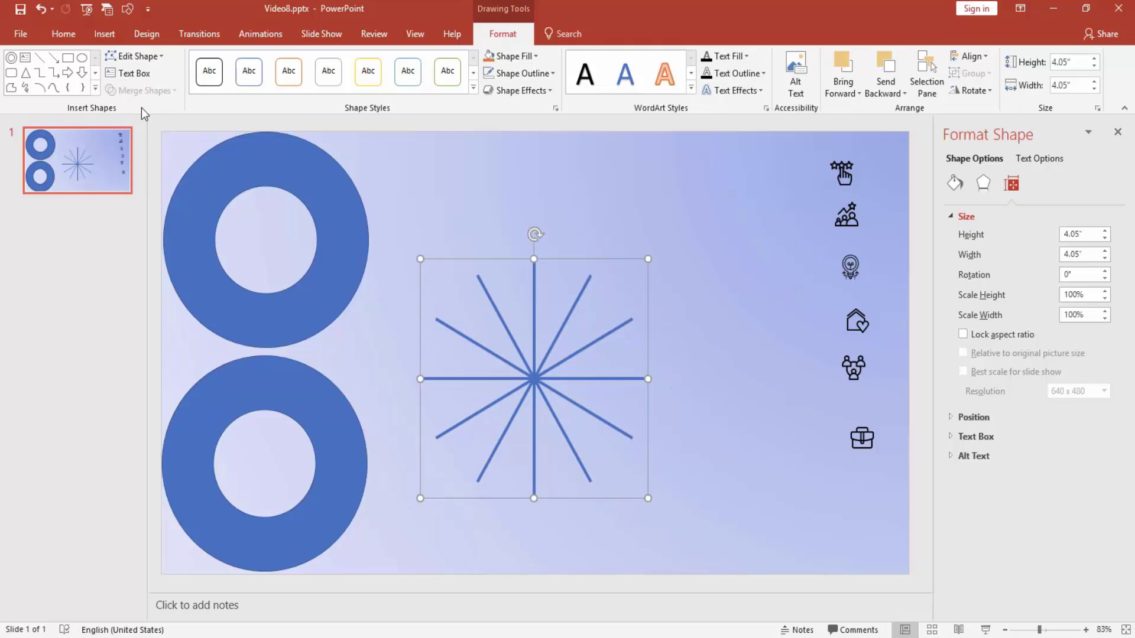
Give the starburst a red outline and drag the lower donut onto its centre
left_click(464, 166)
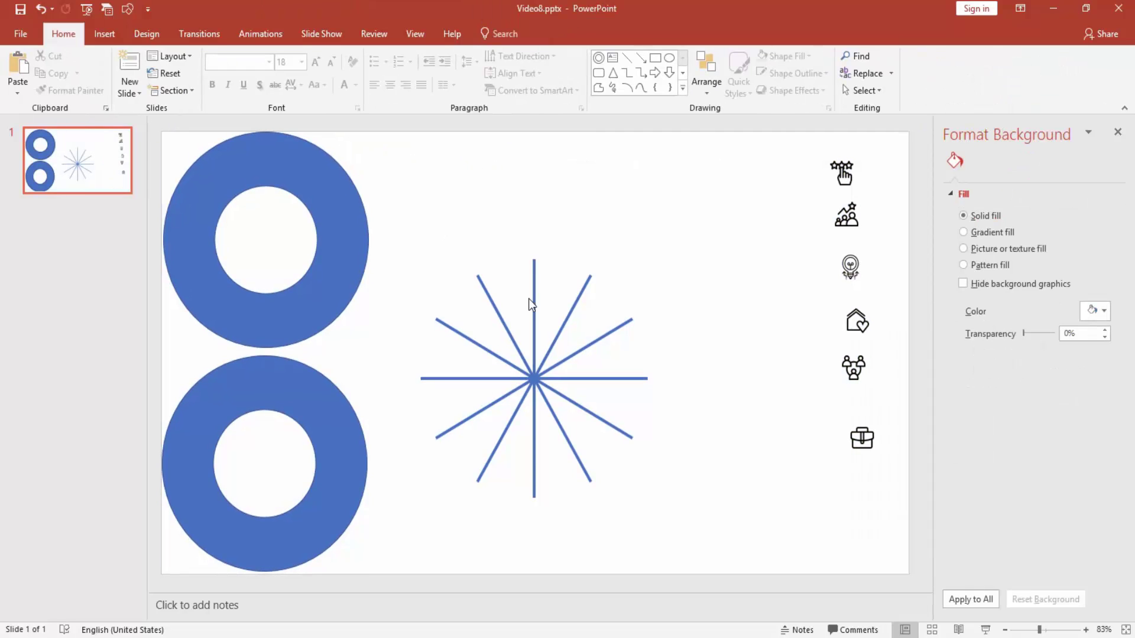
left_click(538, 304)
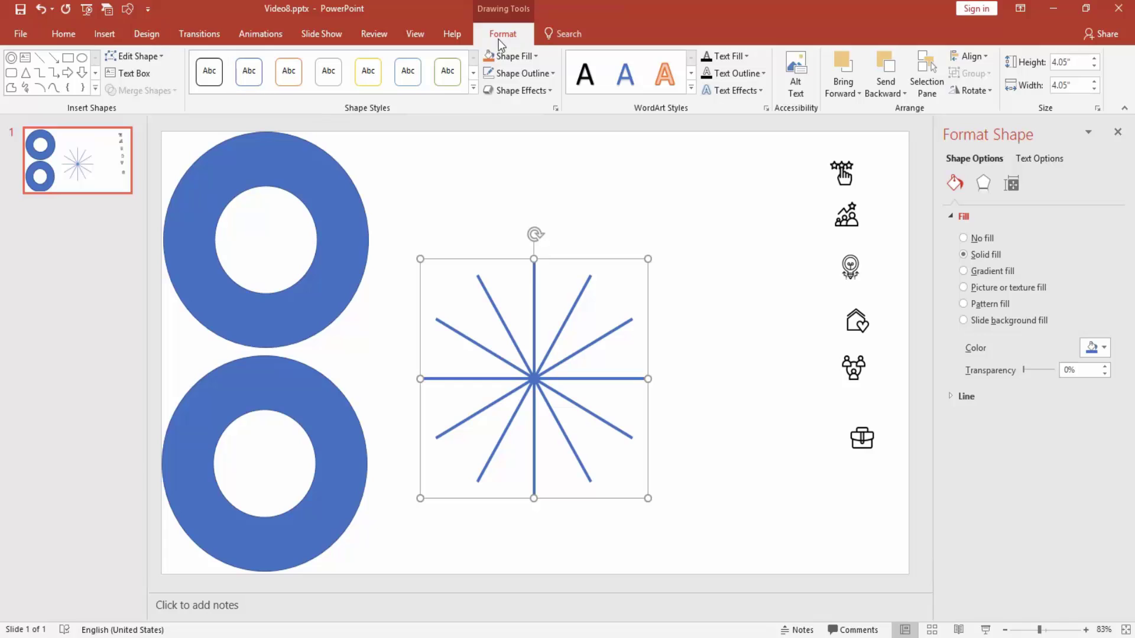
left_click(515, 74)
left_click(503, 170)
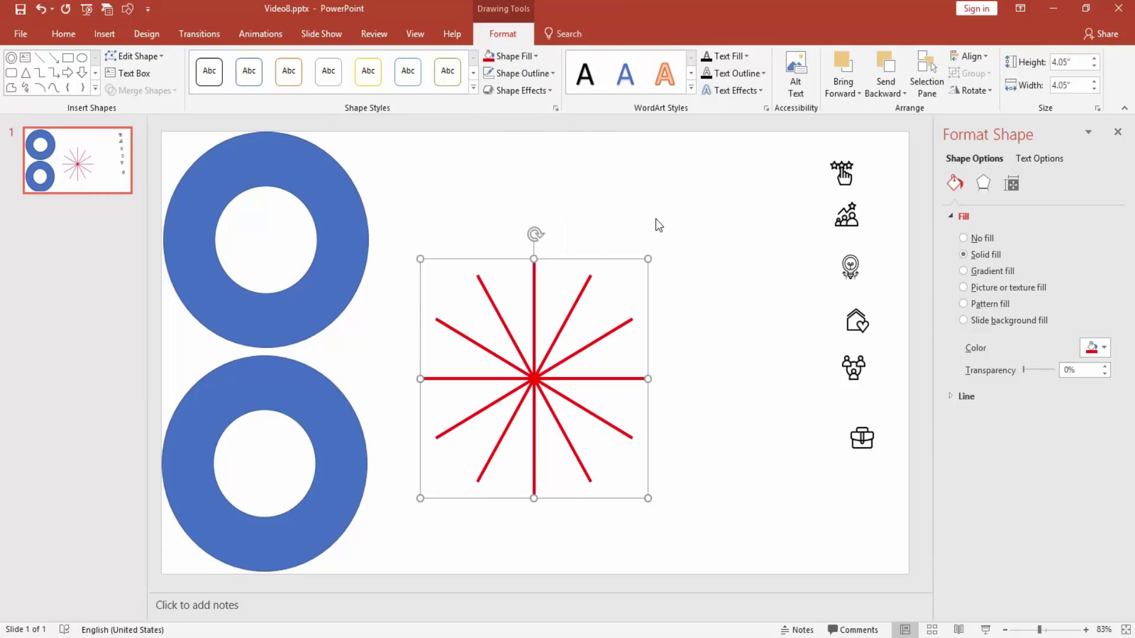
left_click(656, 223)
left_click_drag(266, 403, 510, 299)
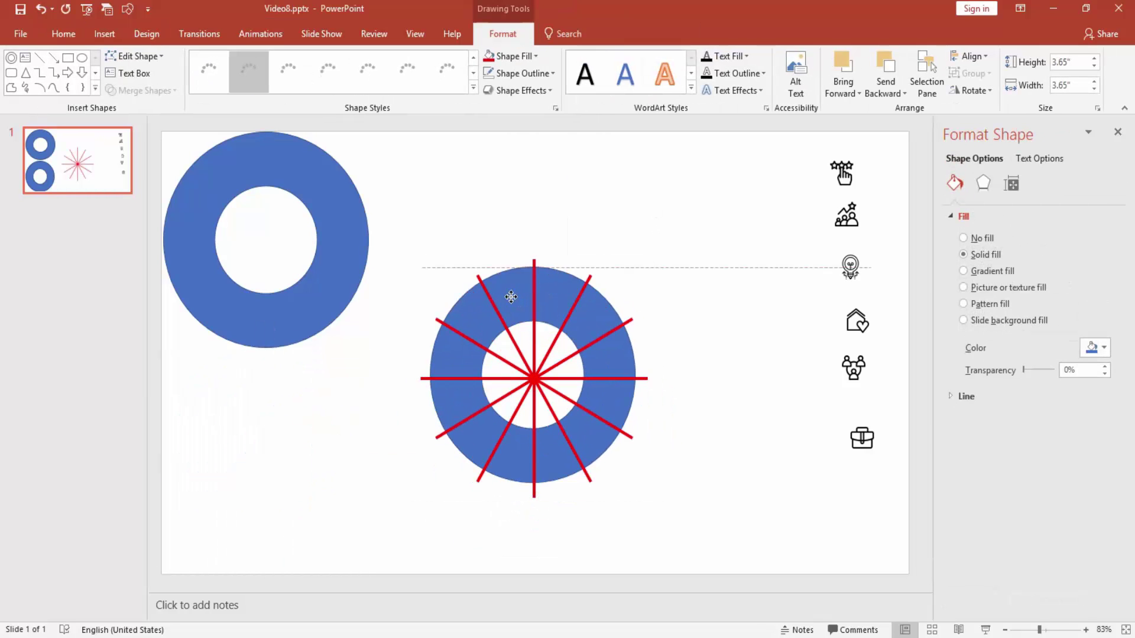
Select the donut with the red starburst and align their centres
left_click(544, 311, "shift")
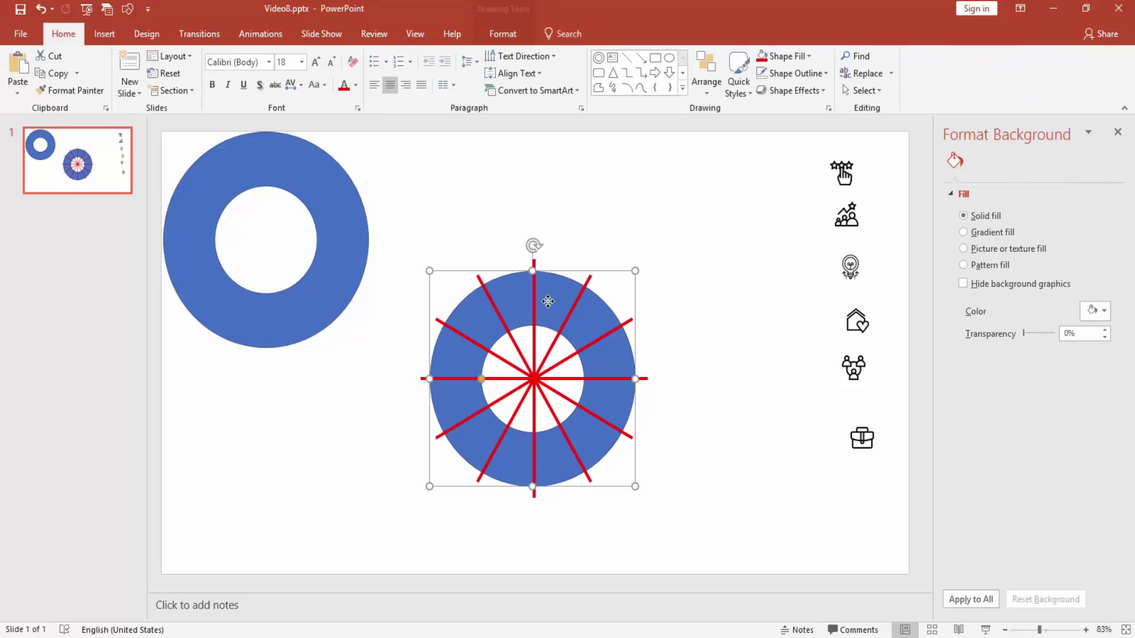
left_click(543, 302, "shift")
left_click(533, 261, "shift")
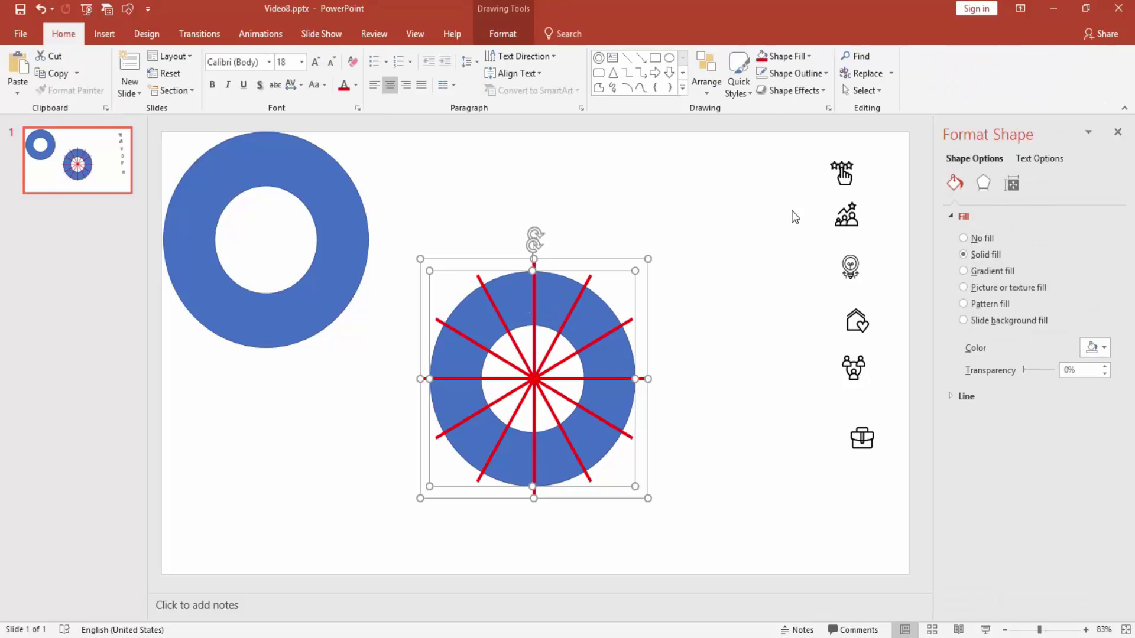
left_click(503, 34)
left_click(970, 56)
left_click(994, 91)
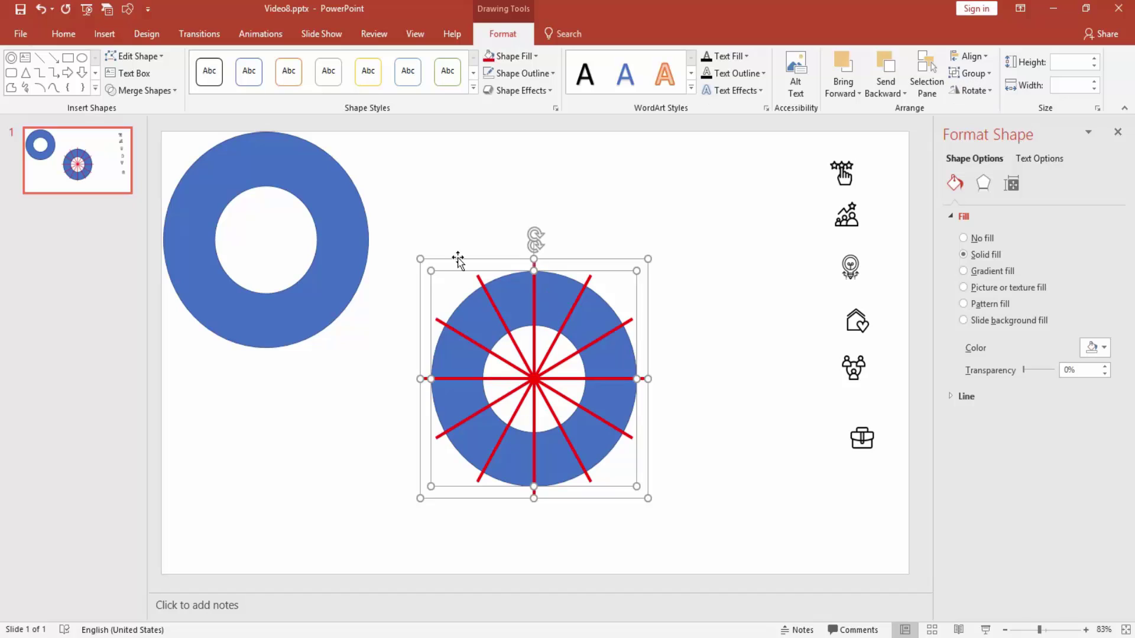
left_click(141, 91)
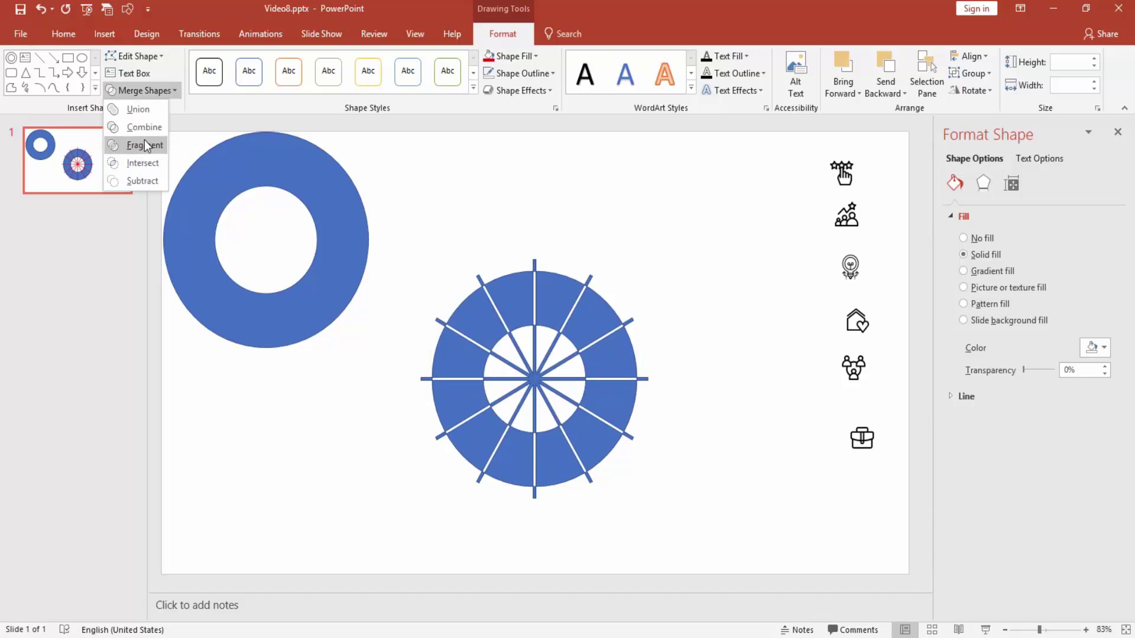
Fragment the donut and starburst into pieces and inspect the resulting fragments
left_click(153, 152)
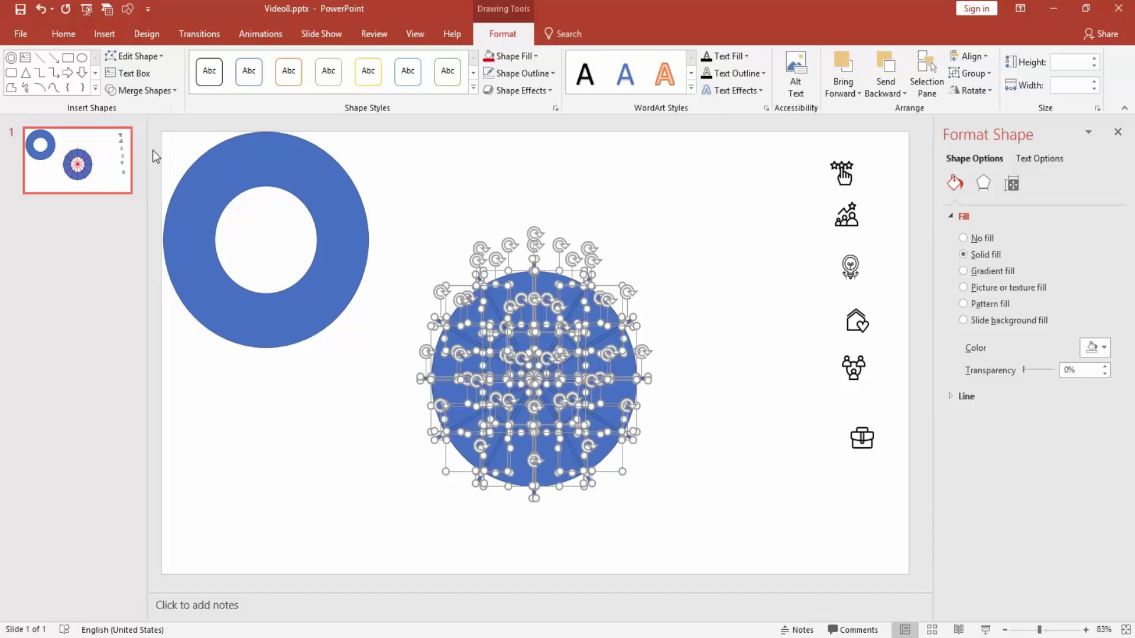
left_click(637, 260)
left_click(592, 280)
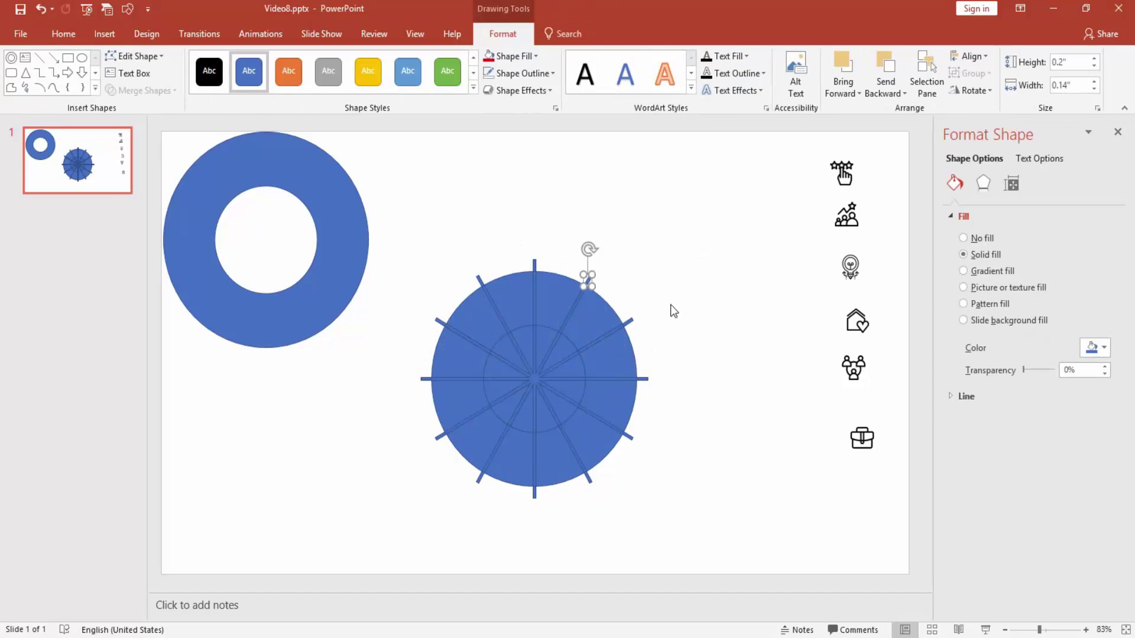
left_click(671, 309)
left_click(631, 321)
left_click(646, 382)
left_click(645, 382)
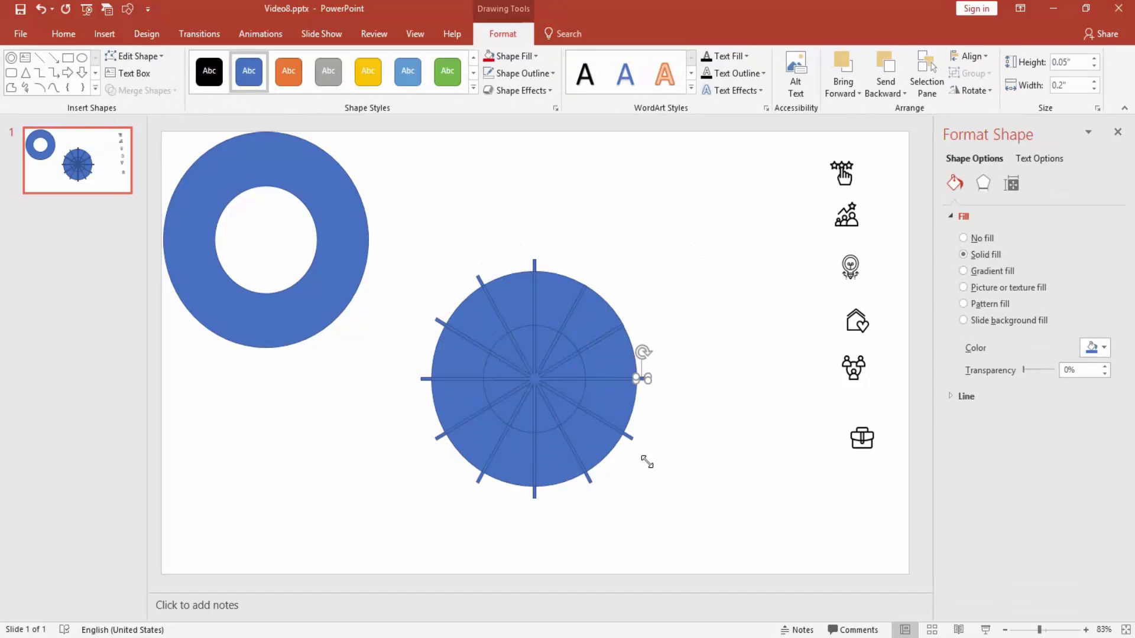
left_click(630, 444)
left_click(608, 496)
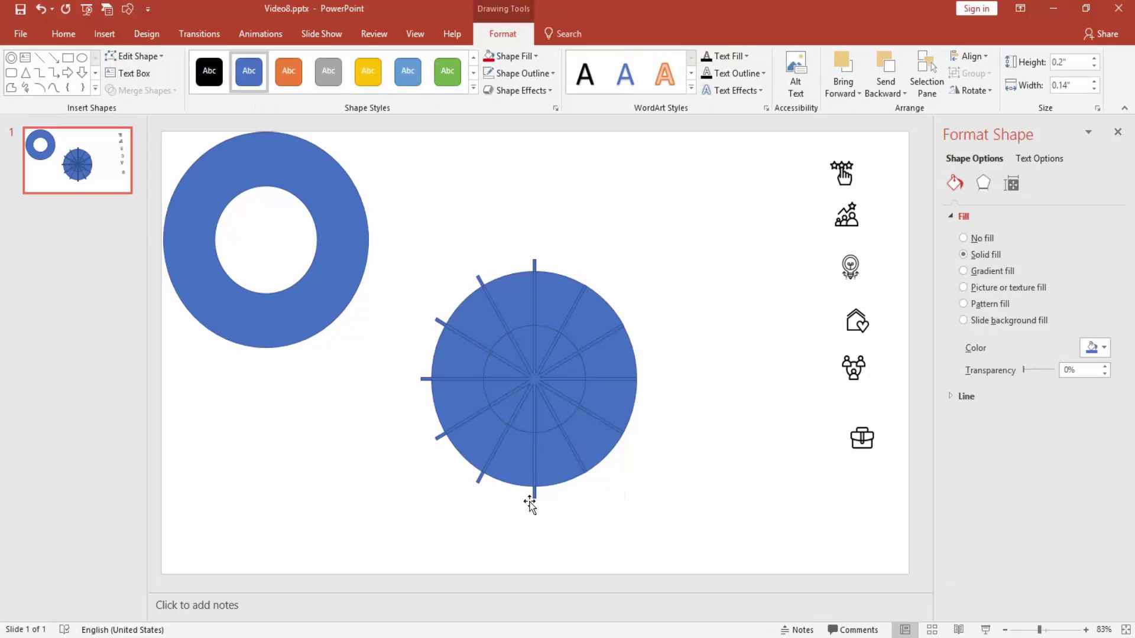
left_click(538, 500)
left_click(534, 263)
left_click(619, 252)
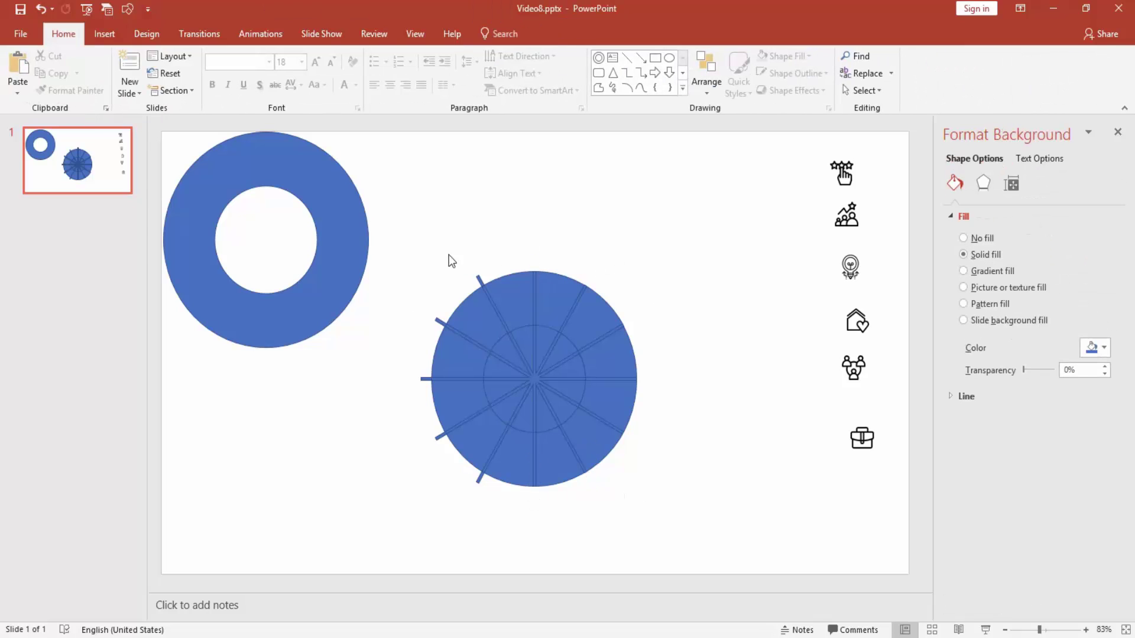
Delete the left-half fragments, then the upper-left leftover wedges and slivers
left_click_drag(413, 238, 526, 527)
key("Delete")
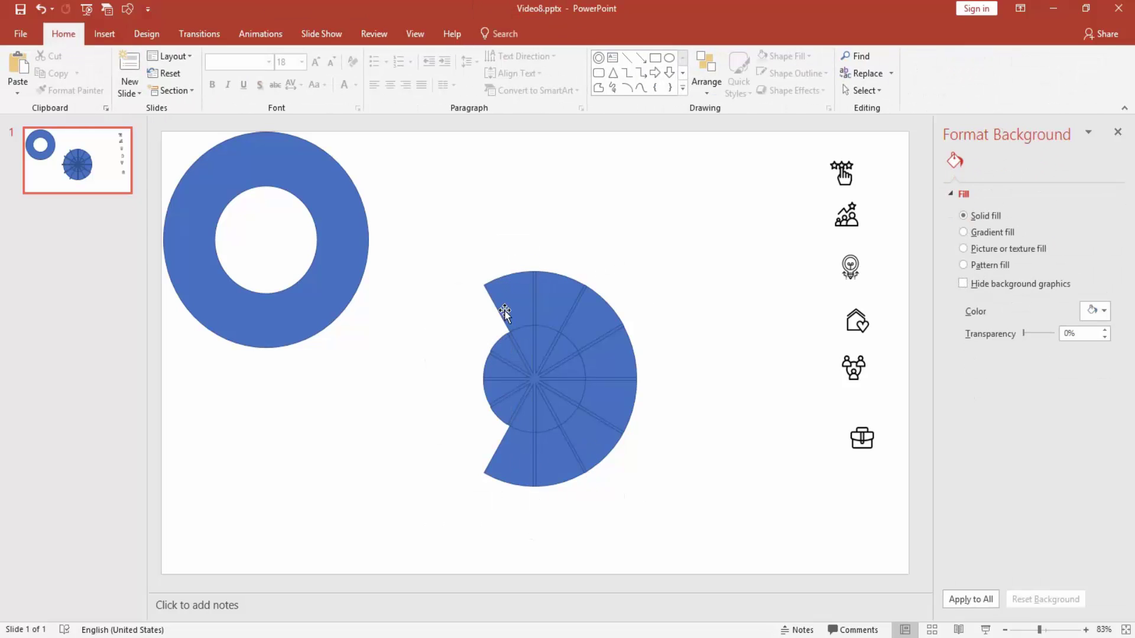
left_click(514, 349)
key("Delete")
left_click(513, 347)
key("Delete")
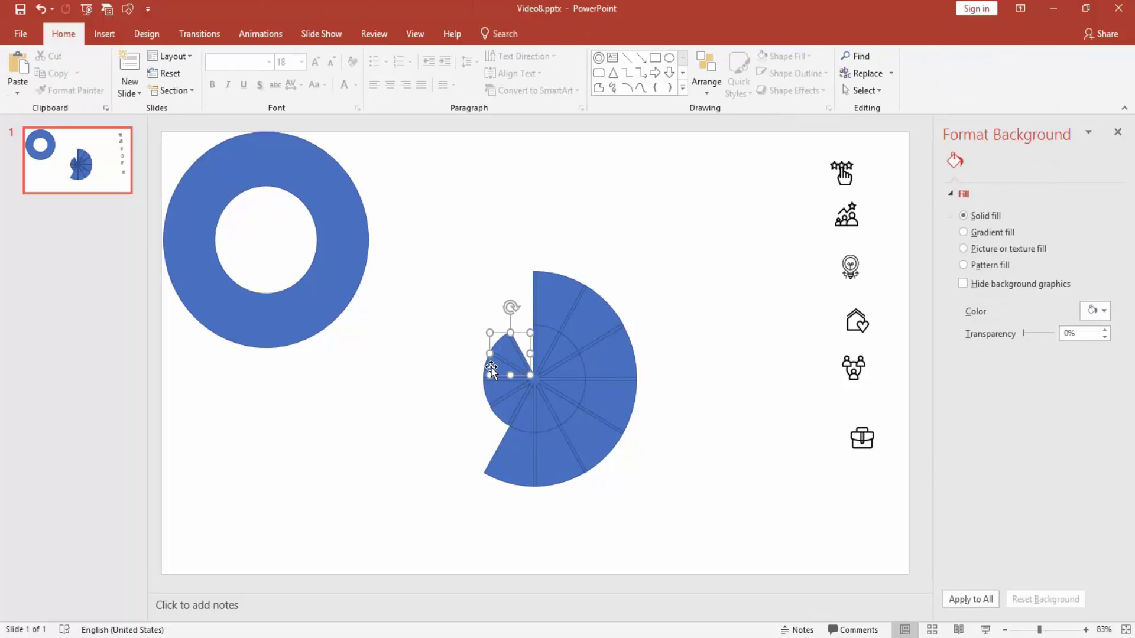
left_click(513, 344)
key("Delete")
left_click(505, 363)
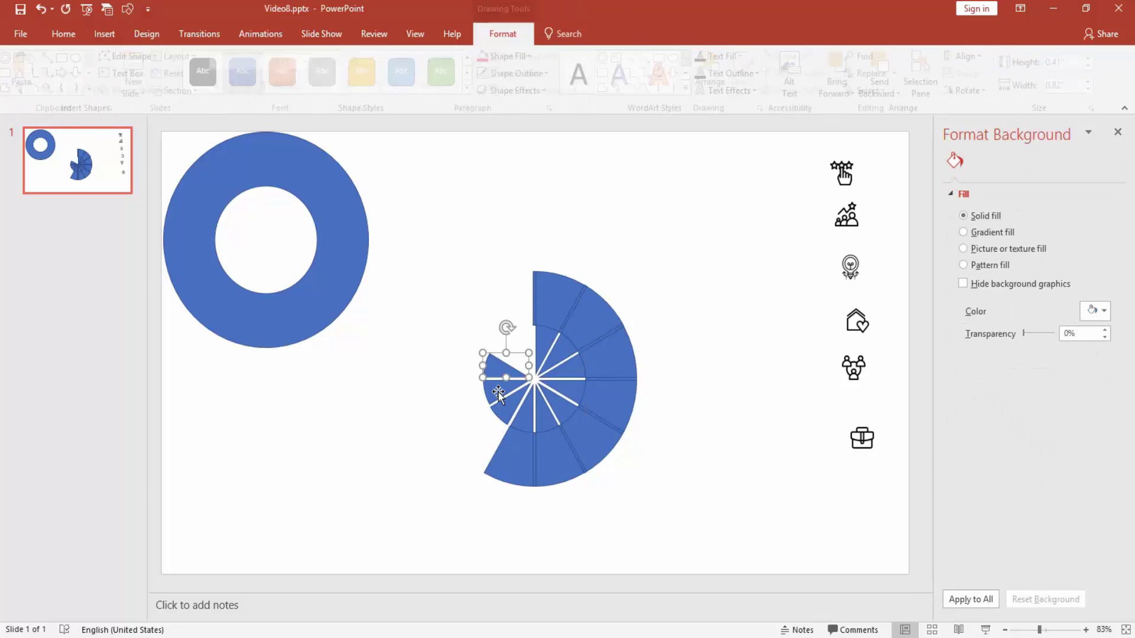
key("Delete")
left_click(498, 393)
key("Delete")
left_click(506, 384)
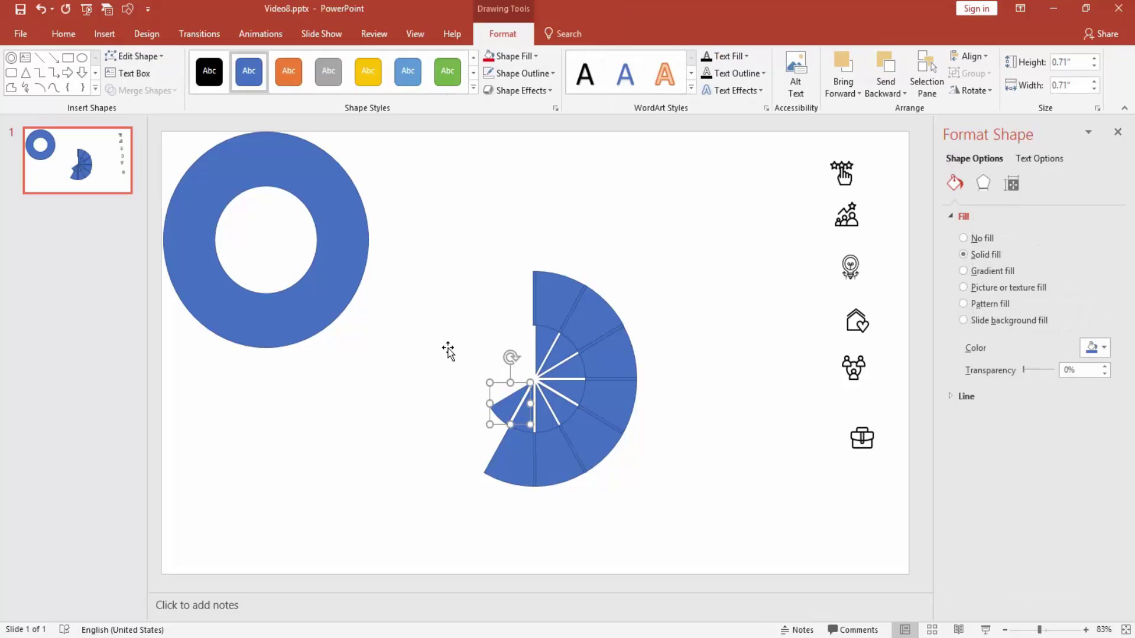
key("Delete")
Delete the remaining lower-left wedges, thin slivers and inner wedge pieces
left_click(508, 465)
key("Delete")
left_click(522, 448)
key("Delete")
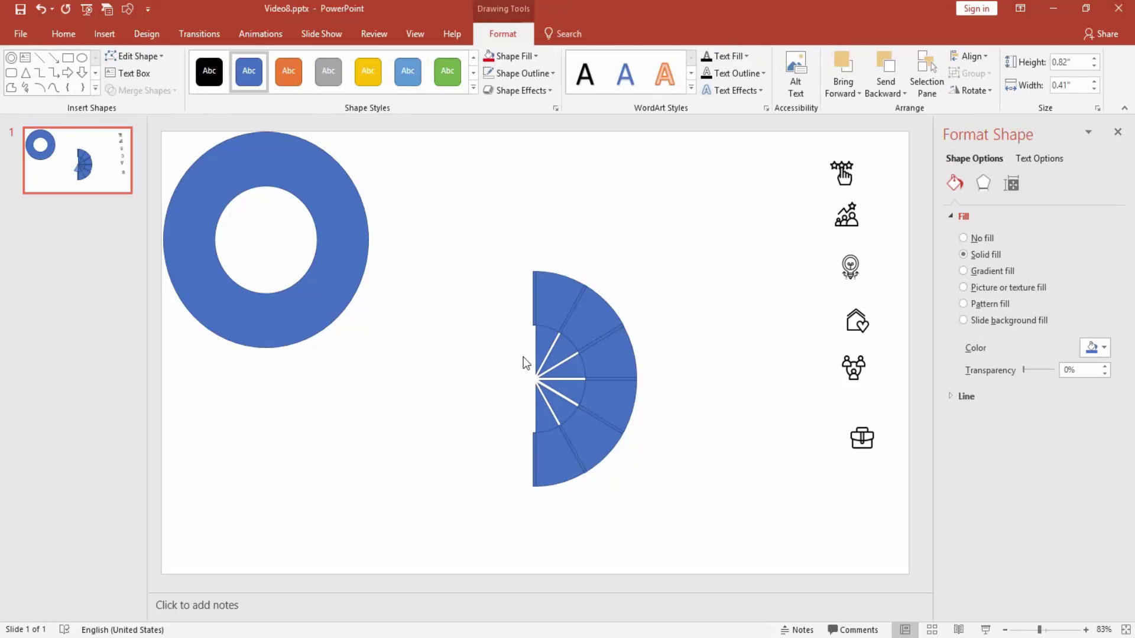
left_click(543, 344)
key("Delete")
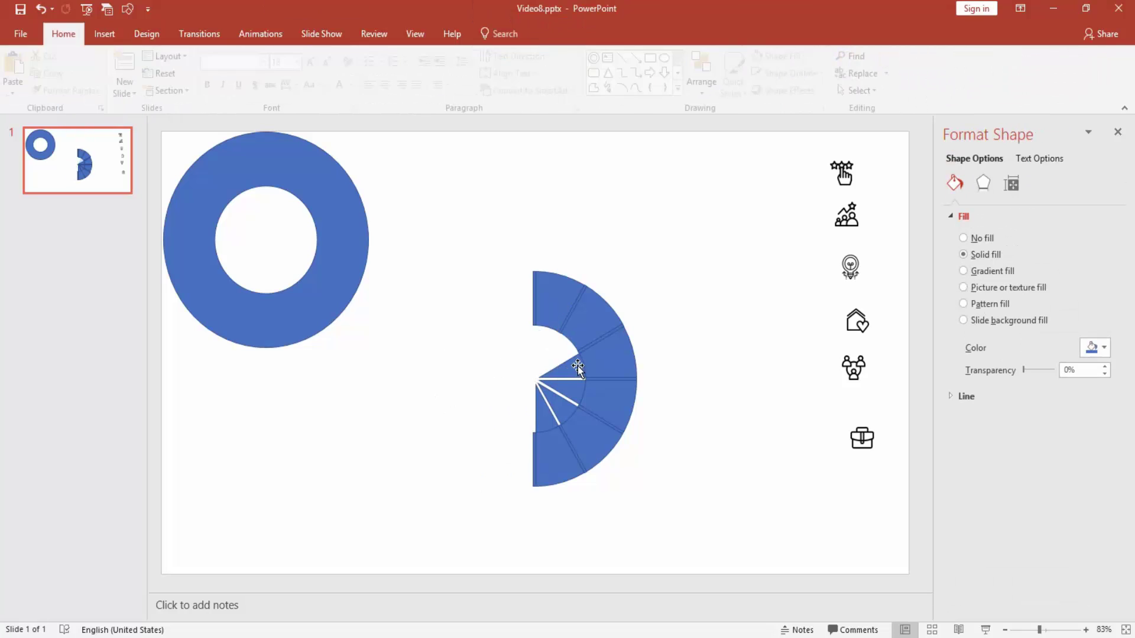
left_click(577, 370)
key("Delete")
left_click(482, 382)
key("Delete")
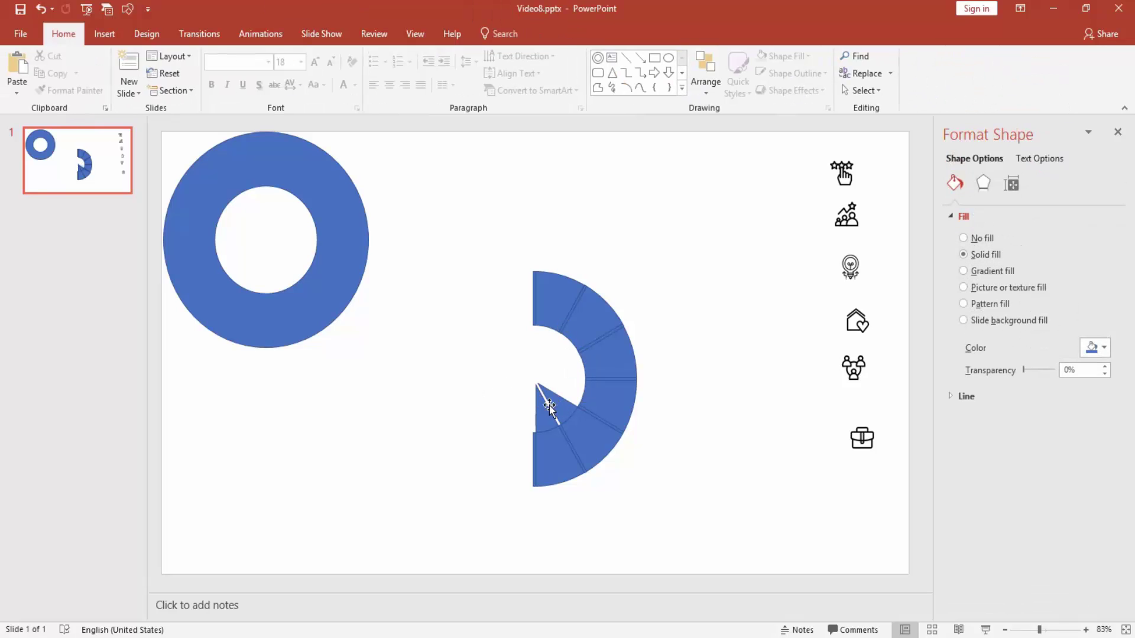
left_click(511, 405)
key("Delete")
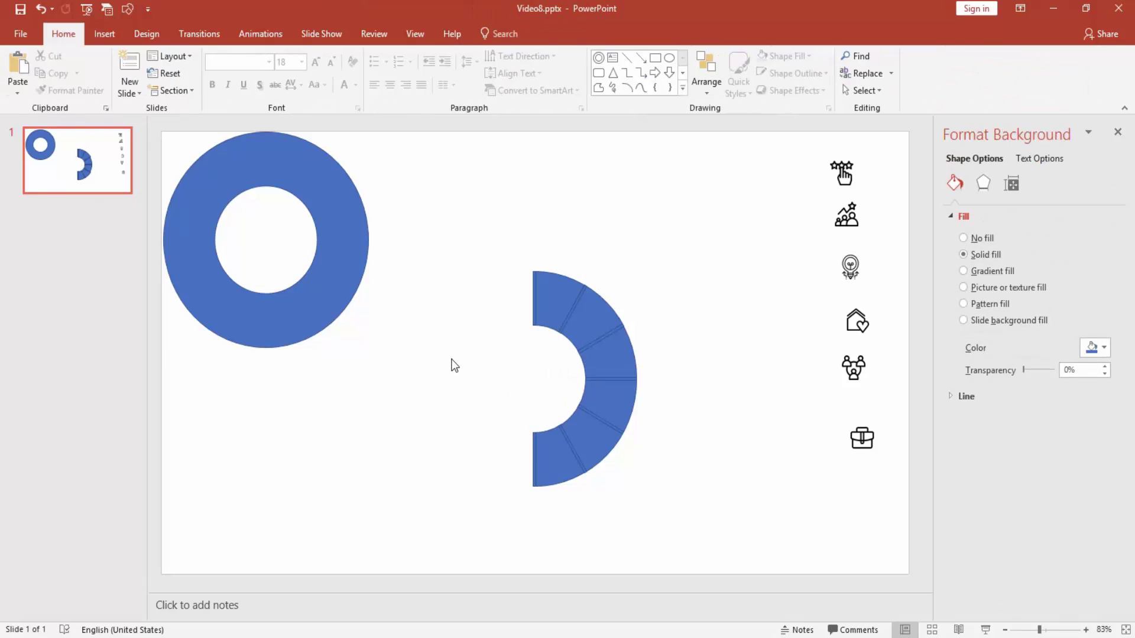
Lower the remaining donut, group the half-ring wedges, and lay them over its right half
left_click_drag(364, 343, 375, 322)
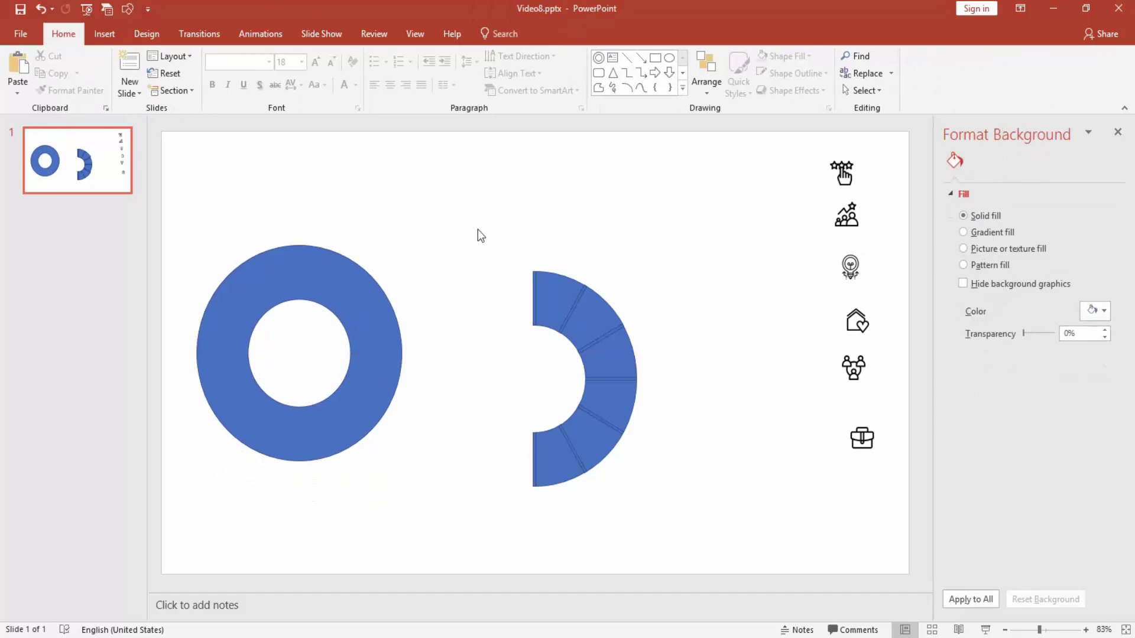
left_click_drag(476, 232, 668, 508)
right_click(599, 327)
left_click(742, 420)
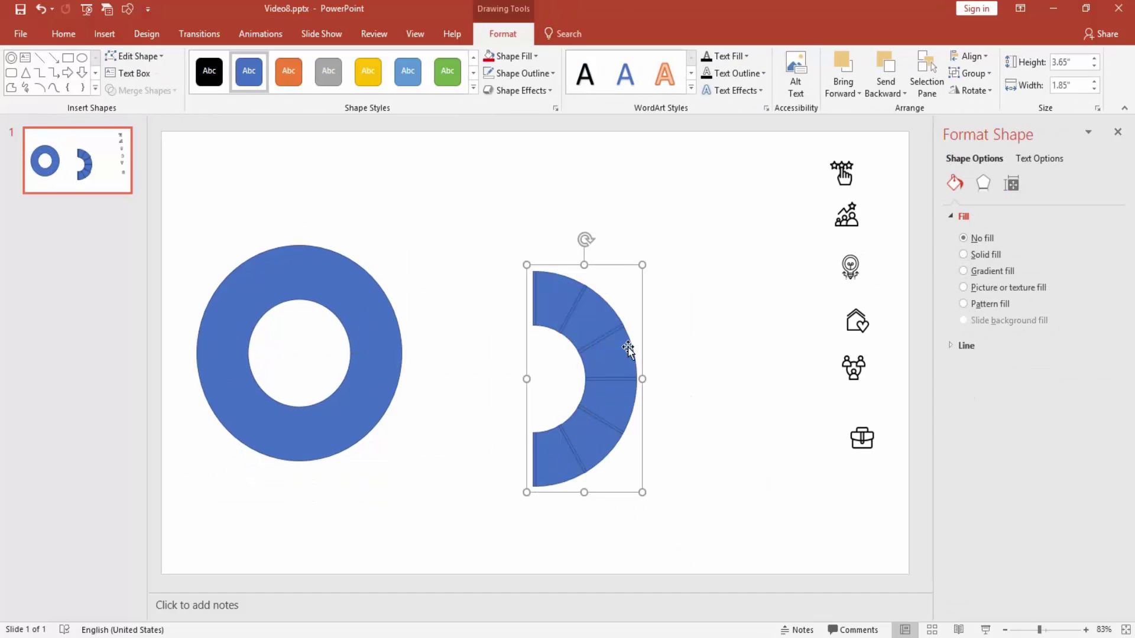
mouse_move(629, 349)
left_mouse_down()
mouse_move(365, 325)
mouse_move(375, 326)
left_mouse_up()
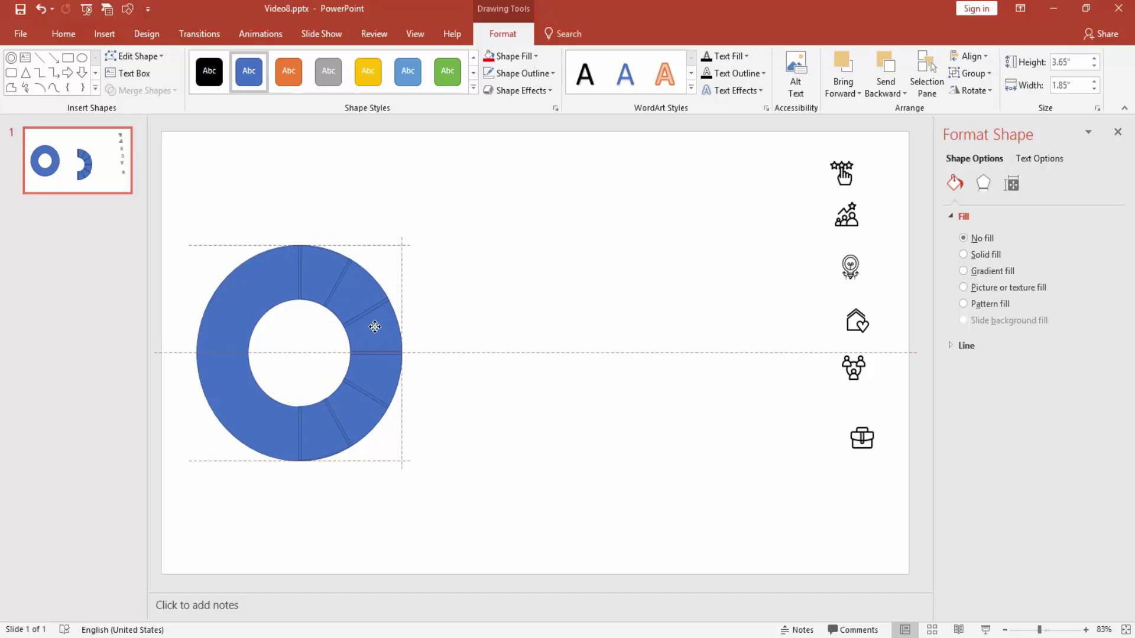
left_click(266, 278)
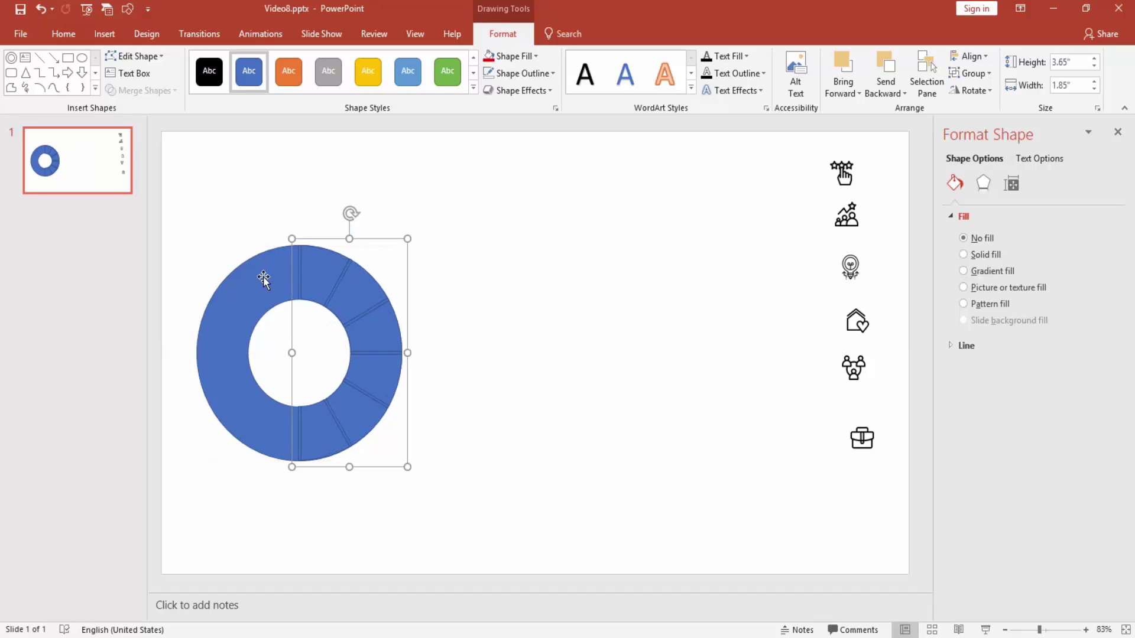
Remove the donut's fill and give it a thicker outline
left_click(509, 55)
left_click(519, 187)
left_click(520, 72)
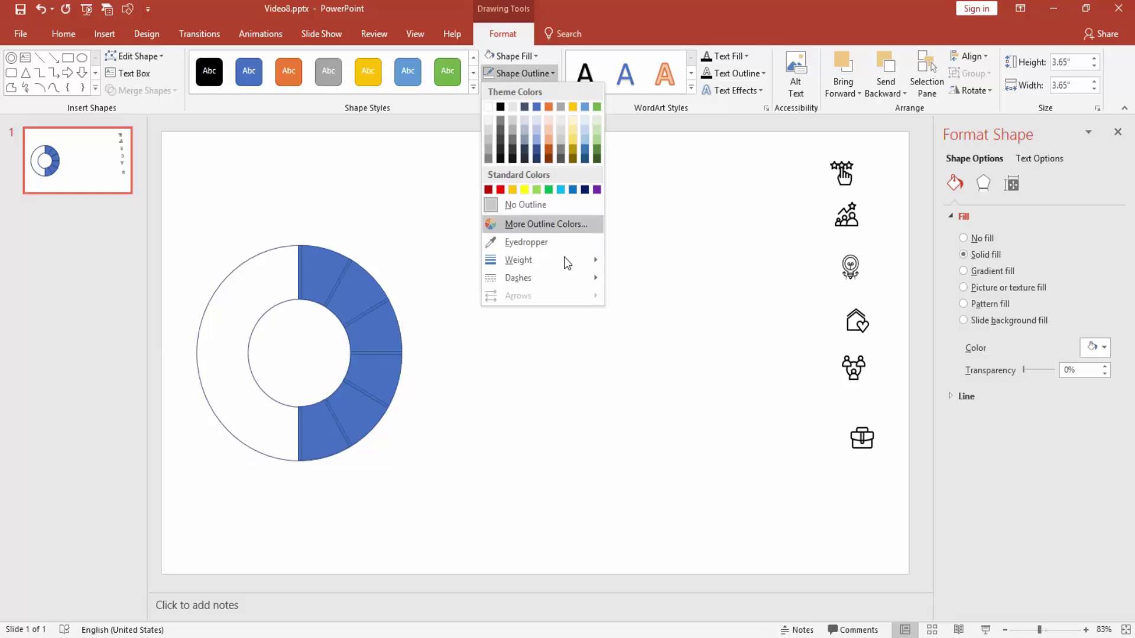
mouse_move(519, 260)
left_click(651, 346)
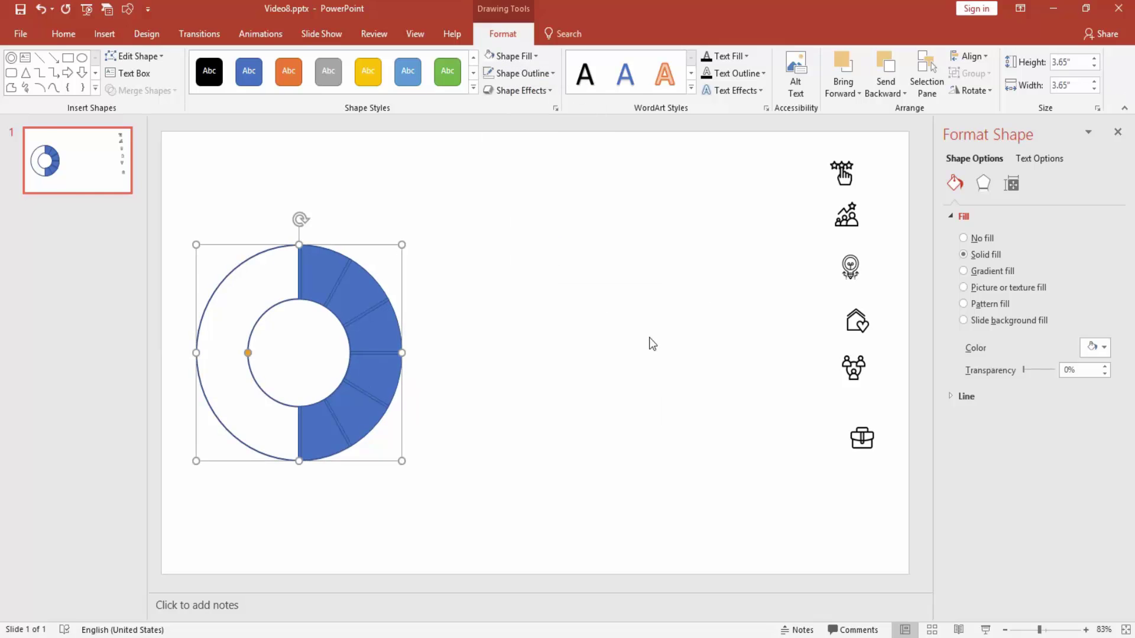
Apply an outer shadow preset to the donut and adjust its size and distance
left_click(983, 184)
left_click(973, 216)
left_click(1096, 236)
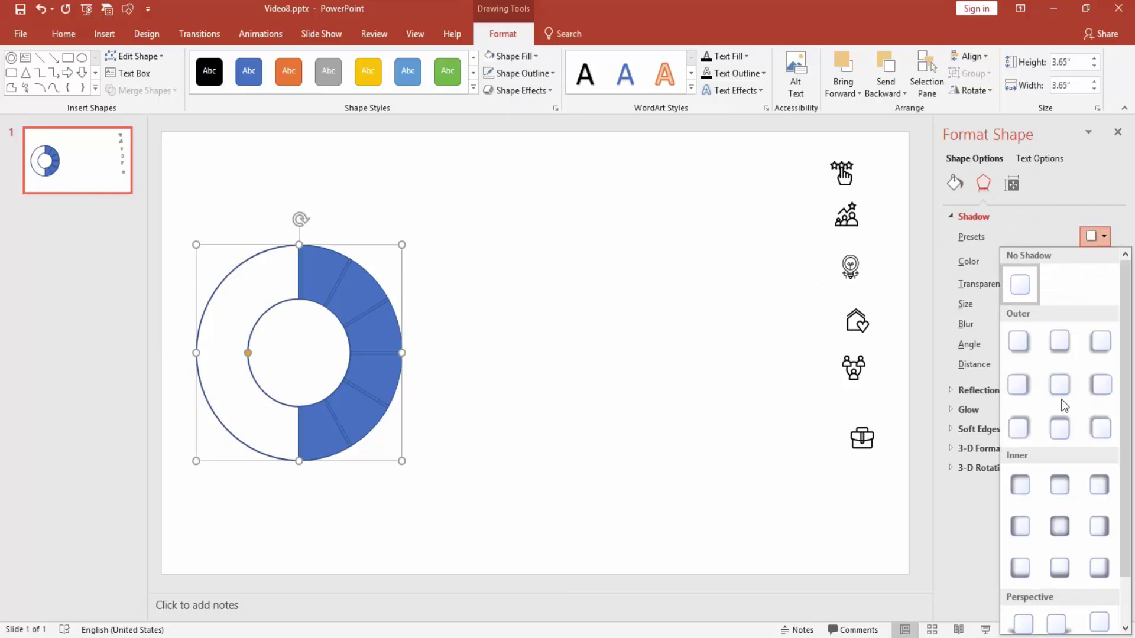
left_click(1060, 427)
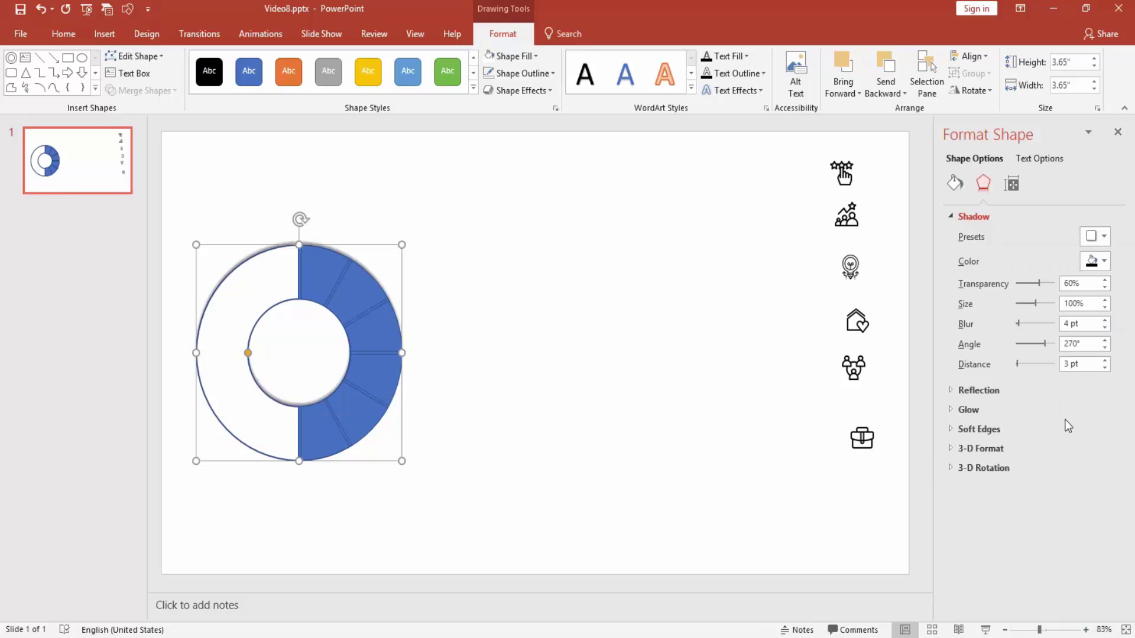
double_click(1104, 307)
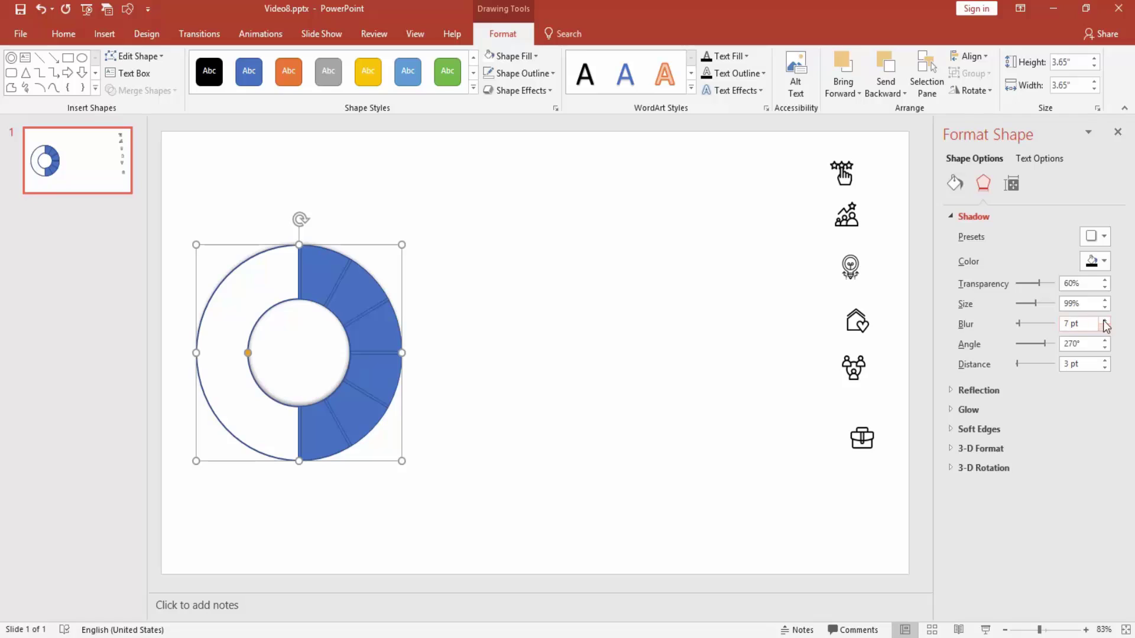
double_click(1104, 361)
double_click(1105, 368)
left_click(1105, 367)
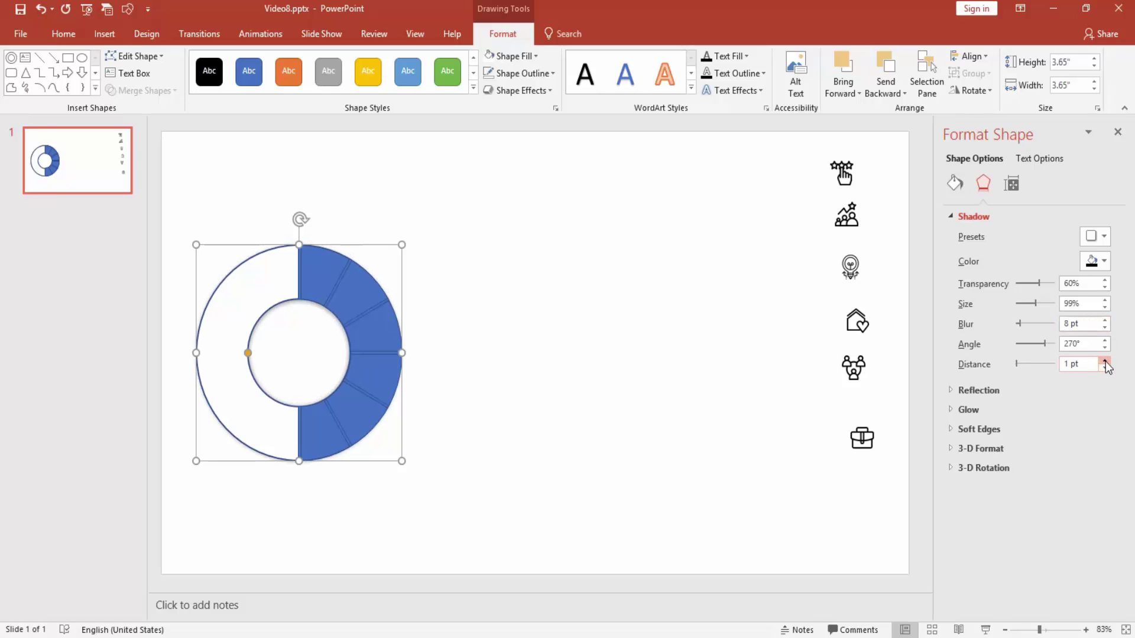
double_click(1105, 361)
Switch to the 315° outer shadow preset with 4 pt distance
left_click(1103, 236)
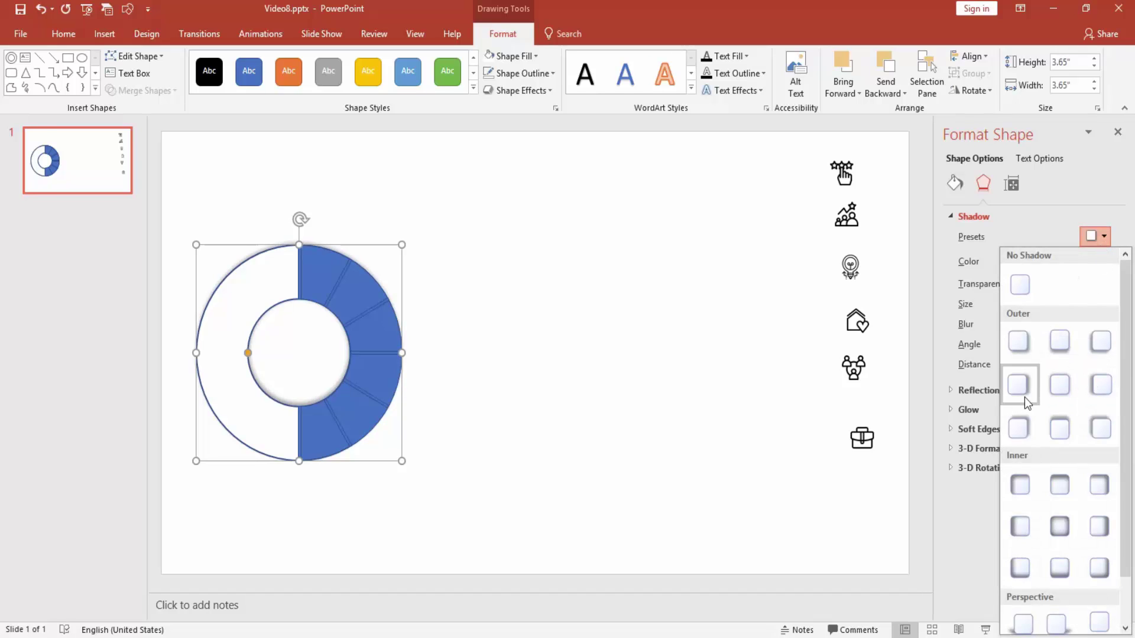
left_click(1107, 432)
left_click(1103, 236)
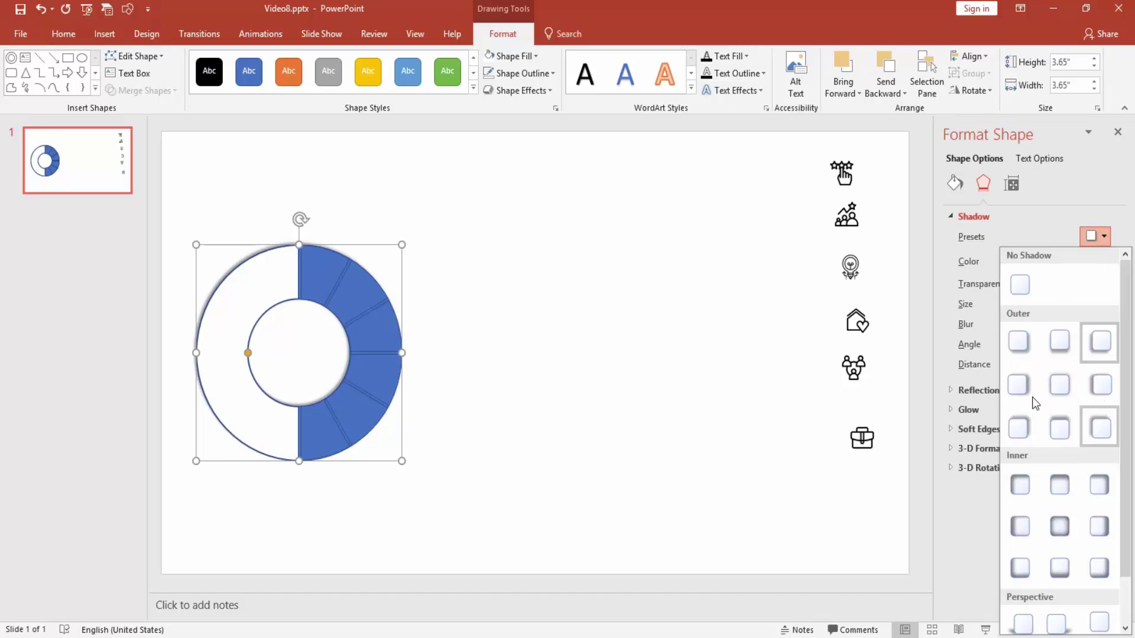
left_click(1016, 426)
left_click(1104, 359)
left_click(978, 429)
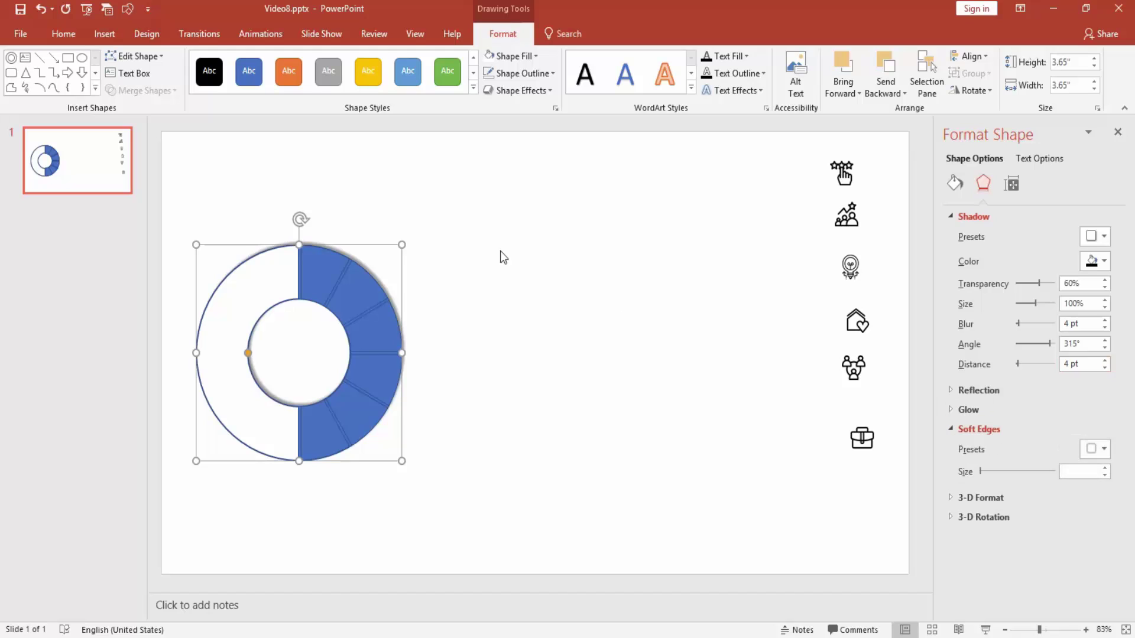
left_click(514, 235)
Ungroup the donut's blue half into separate segments, undoing a stray change
left_click(313, 269)
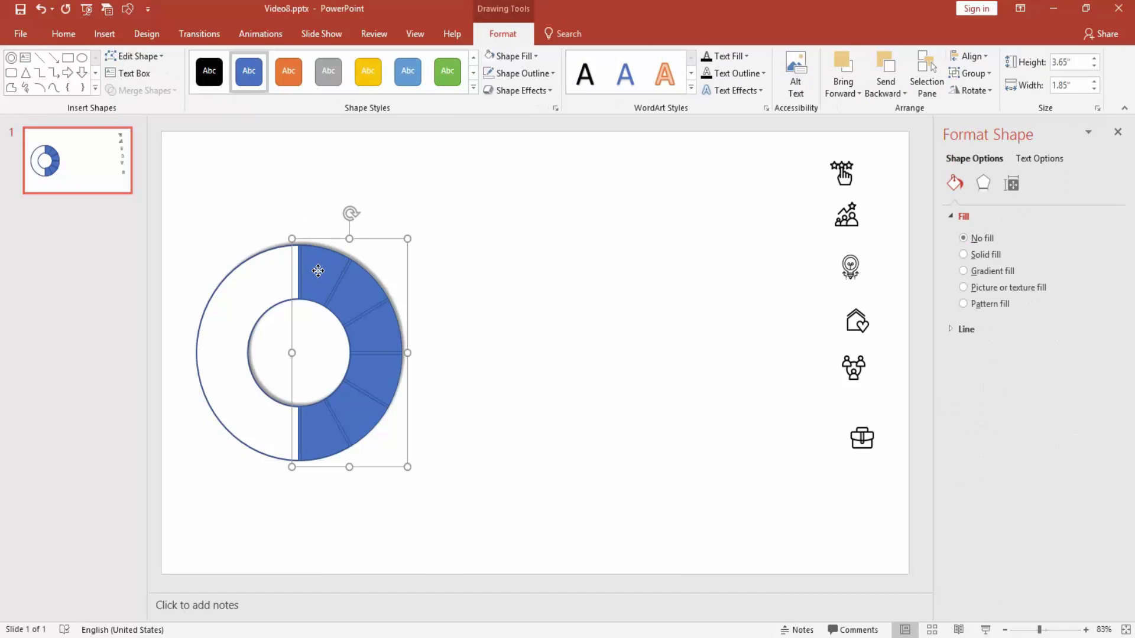
right_click(319, 271)
left_click(473, 397)
left_click(552, 214)
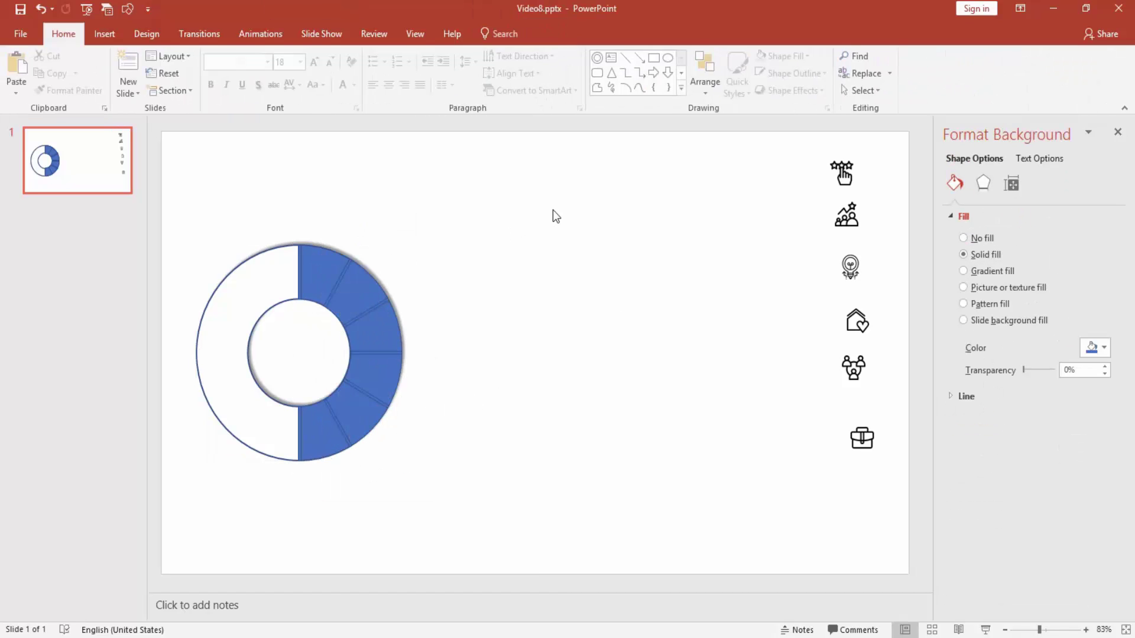
left_click(317, 264)
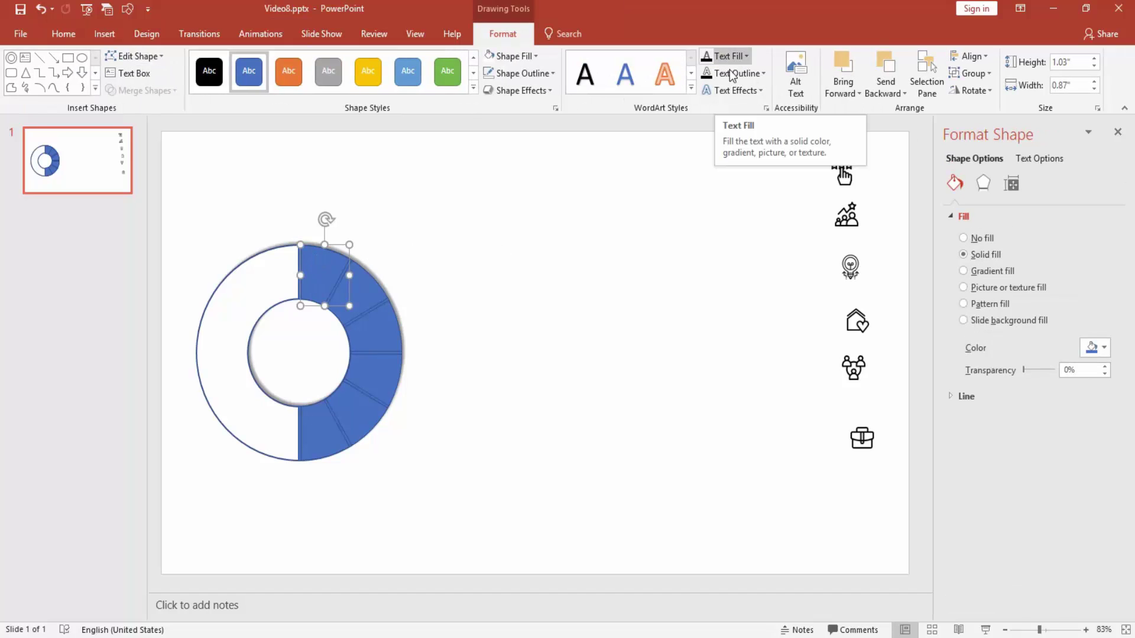
left_click(303, 259)
left_click(299, 269)
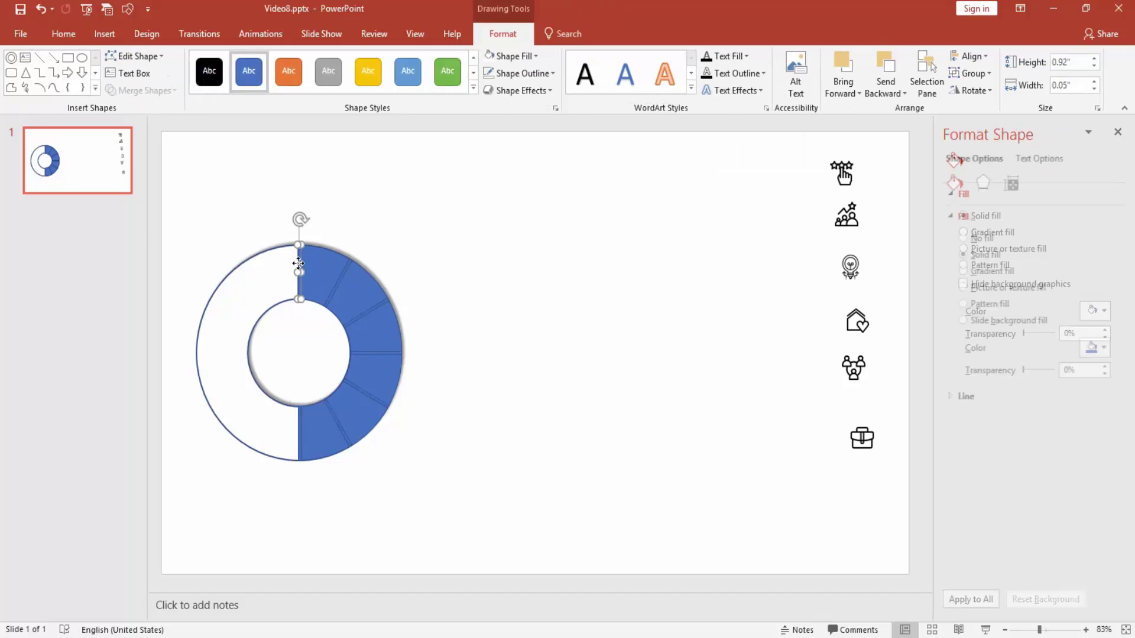
left_click(734, 57)
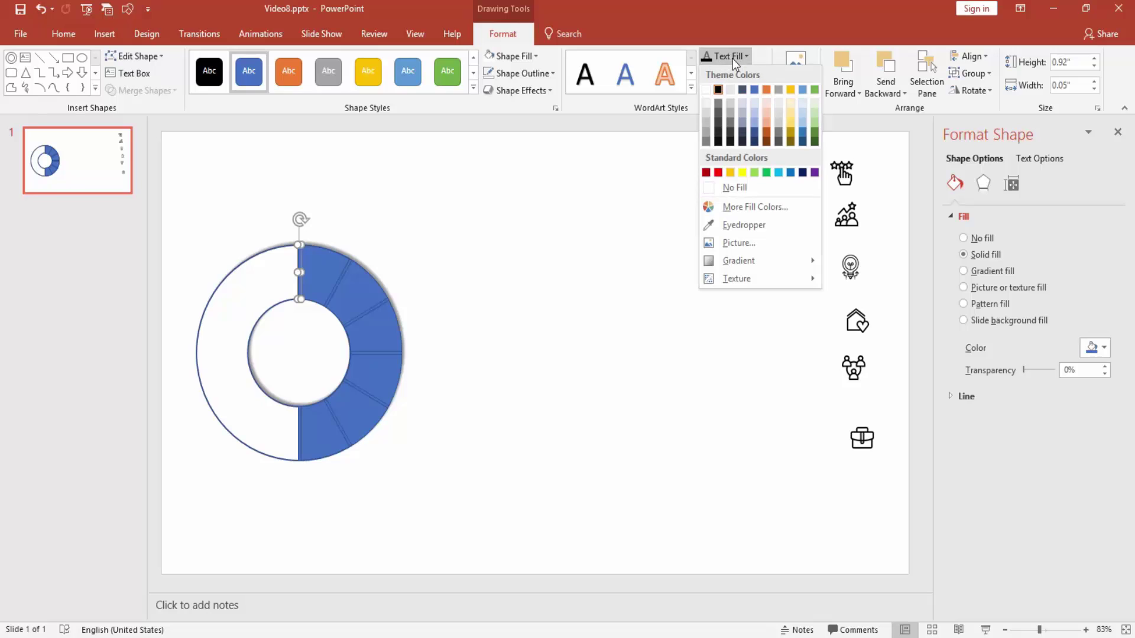
left_click(63, 33)
left_click(64, 34)
key("ctrl+z")
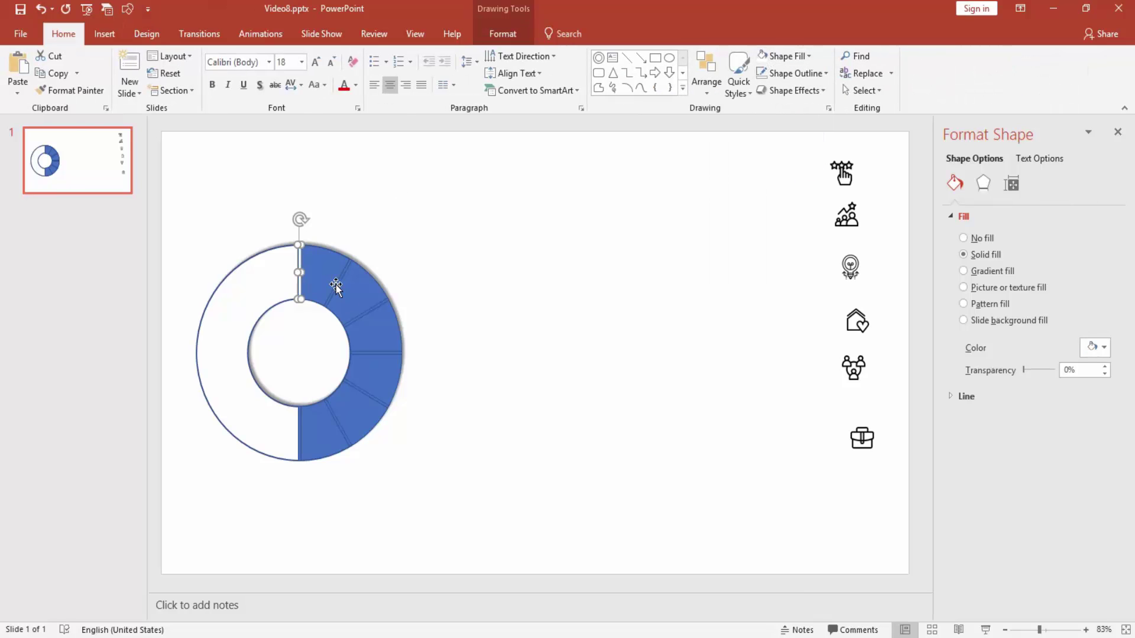
Remove the outline from the thin vertical divider line at the top
left_click(338, 286)
scroll(388, 327, "up", 5)
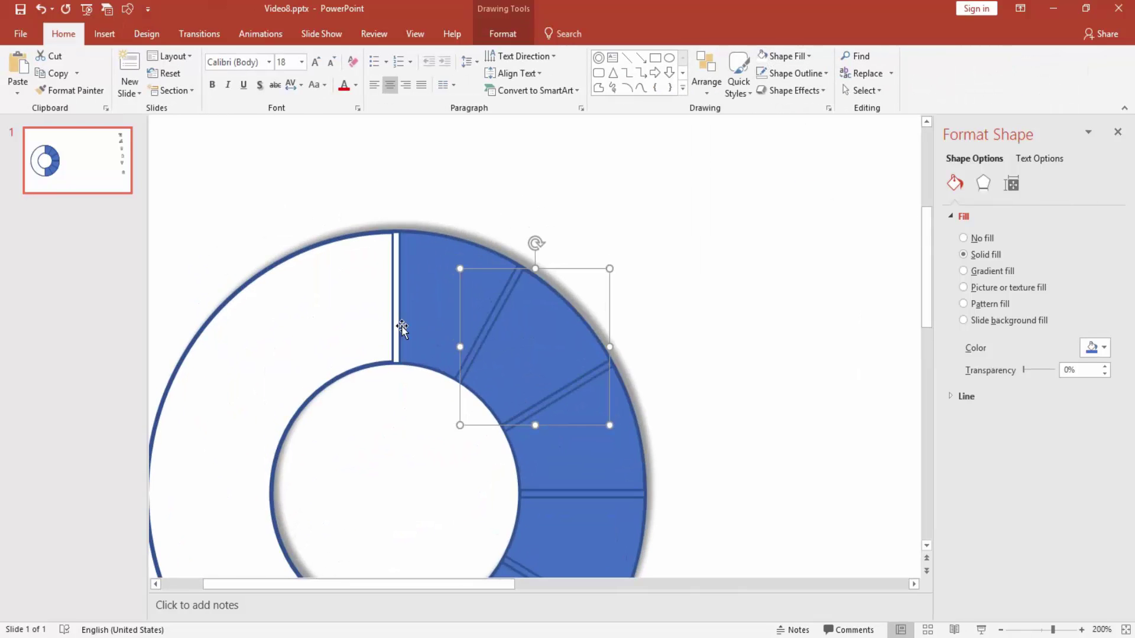
left_click(510, 286)
left_click(395, 272)
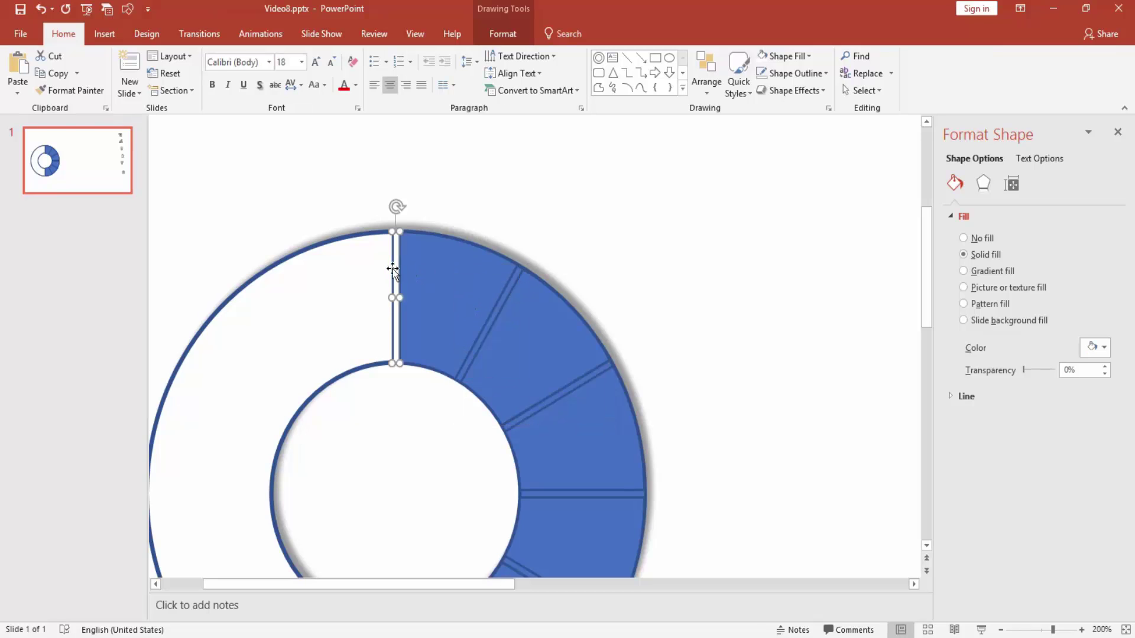
left_click(795, 73)
left_click(795, 204)
left_click(684, 197)
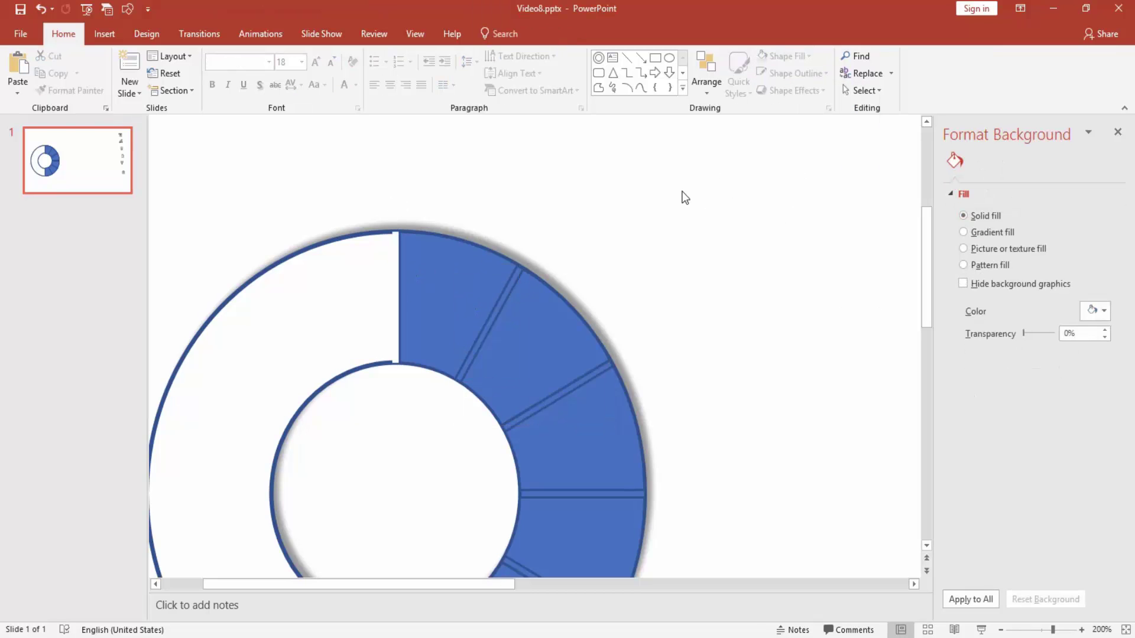
Fill the thin divider at the ring's top gap with blue
left_click(442, 249)
left_click(740, 144)
left_click(399, 311)
left_click(718, 232)
left_click(396, 250)
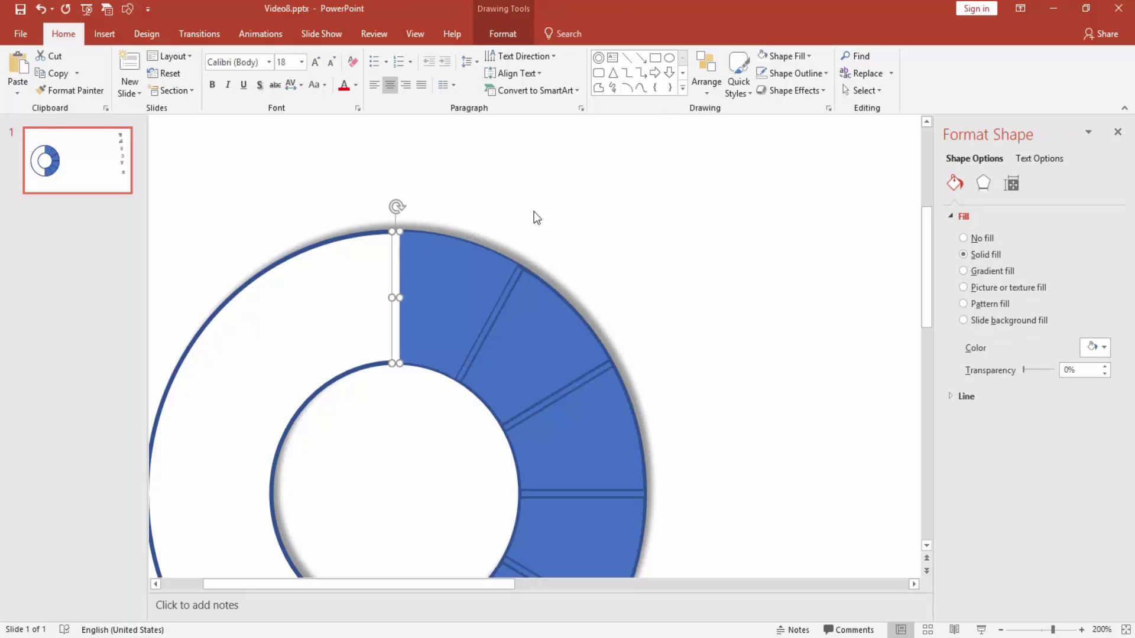
left_click(825, 74)
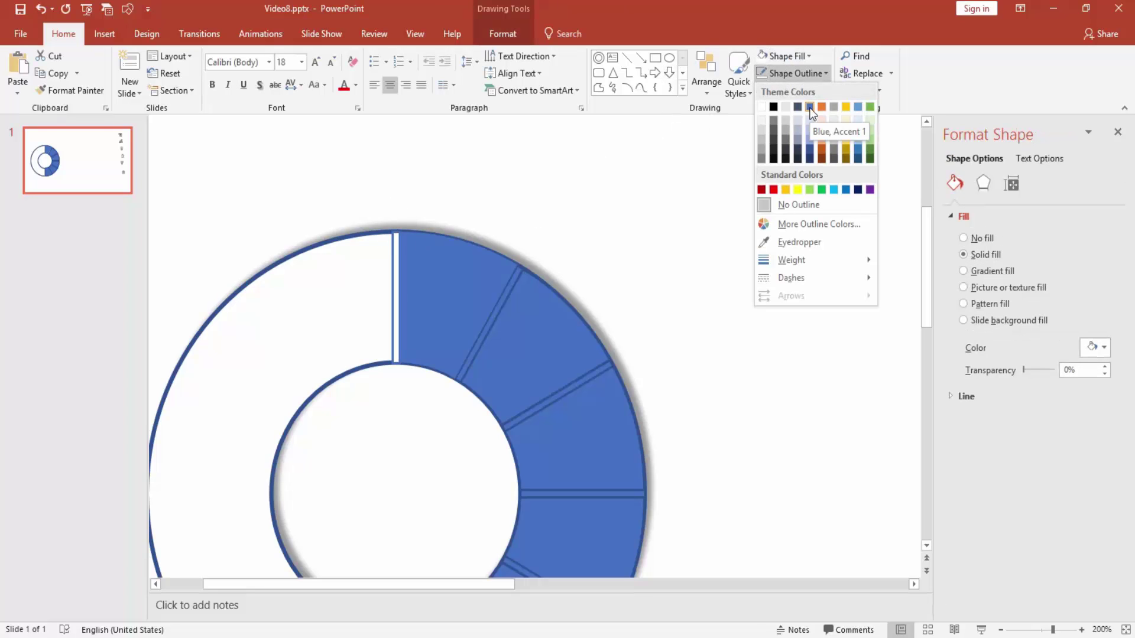
left_click(762, 51)
left_click(780, 55)
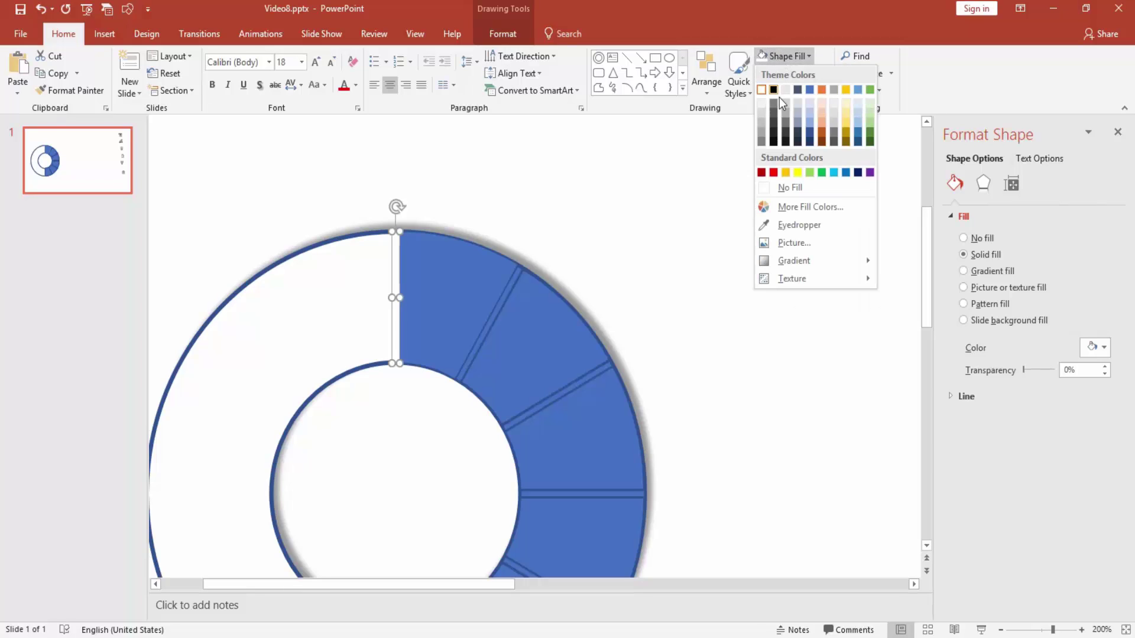
left_click(809, 90)
left_click(614, 135)
Fill the top segment orange
left_click(425, 265)
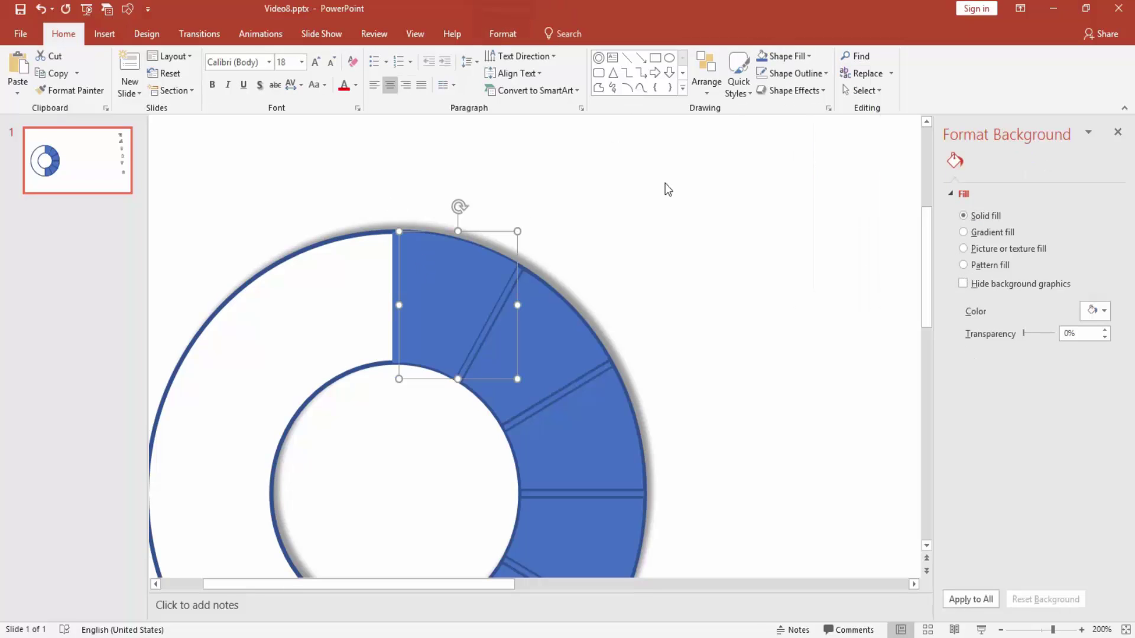
left_click(782, 54)
left_click(821, 88)
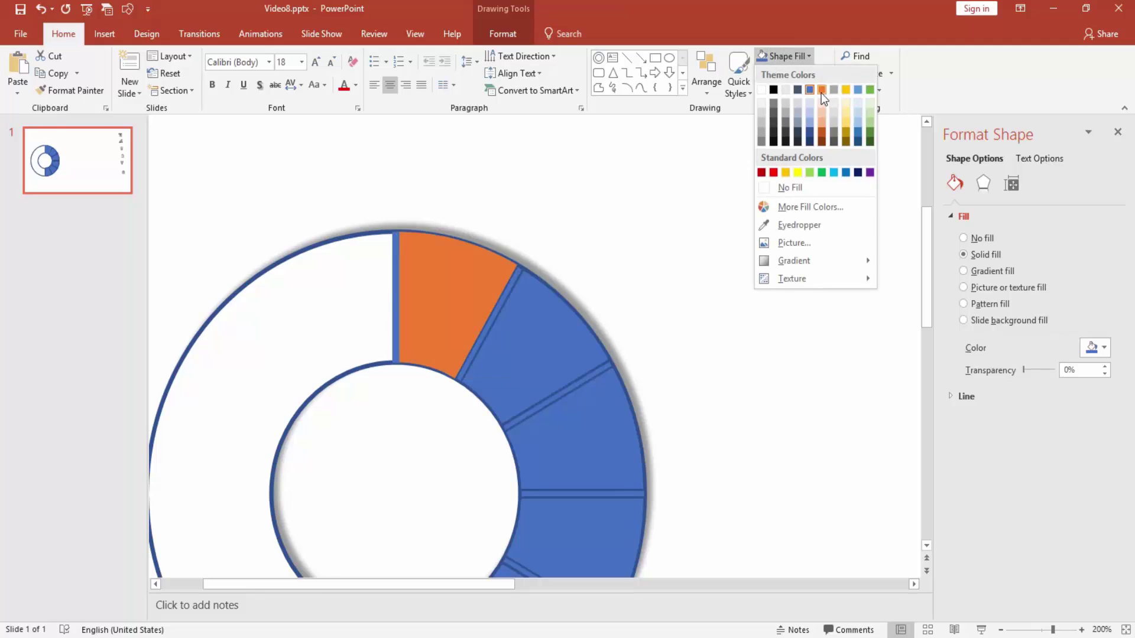
left_click(680, 203)
left_click(479, 296)
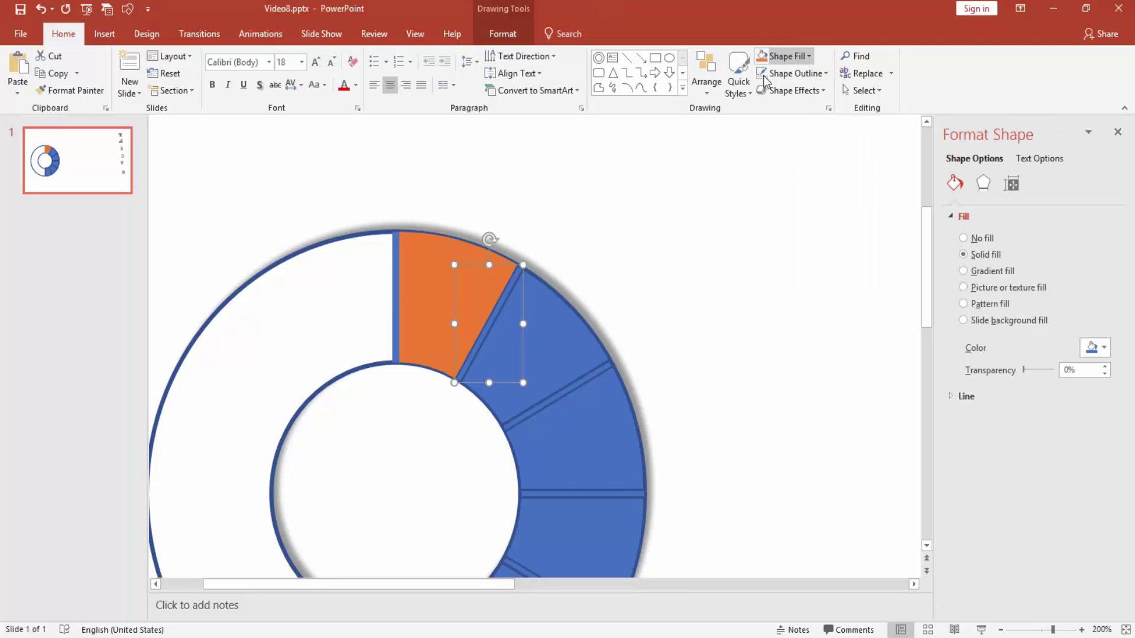
Fill the second segment gold
left_click(549, 330)
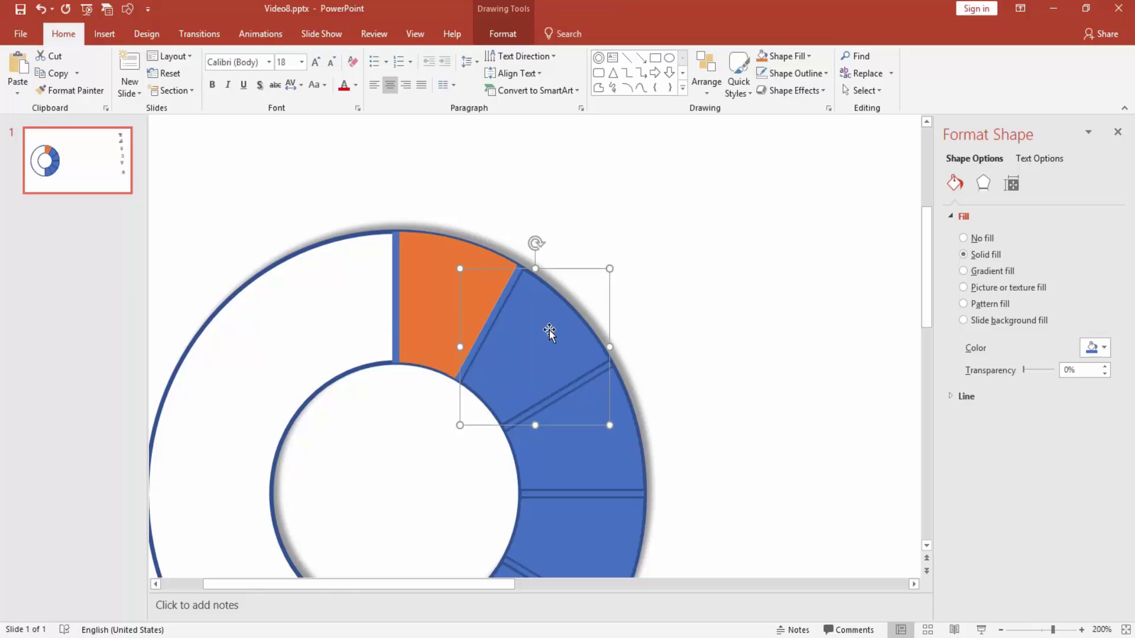
left_click(786, 57)
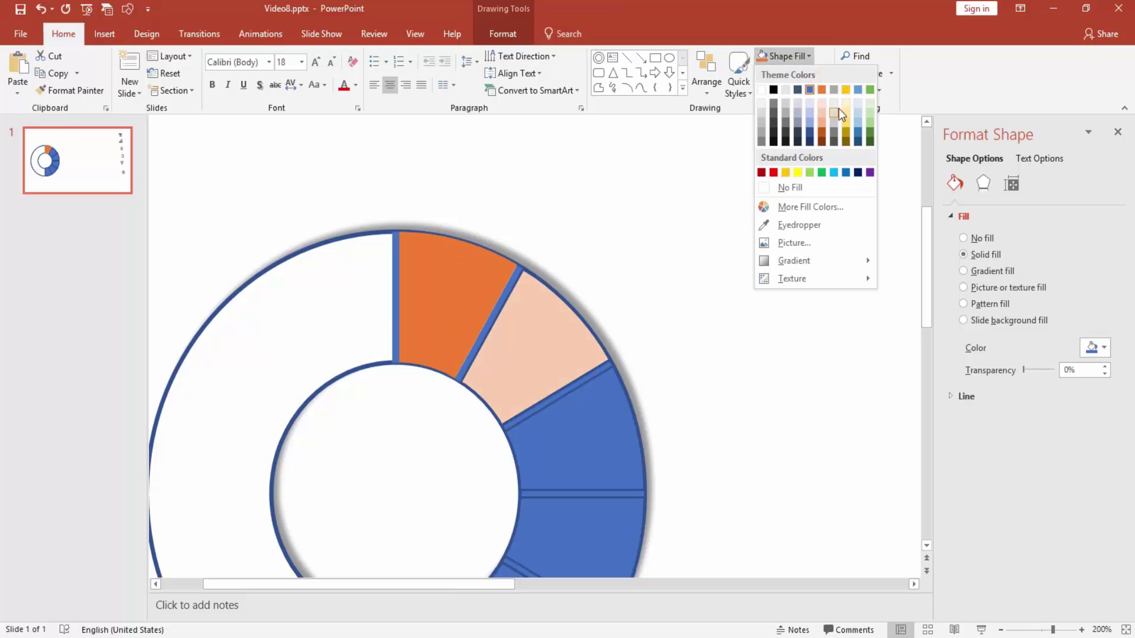
left_click(846, 94)
left_click(587, 380)
left_click(588, 379)
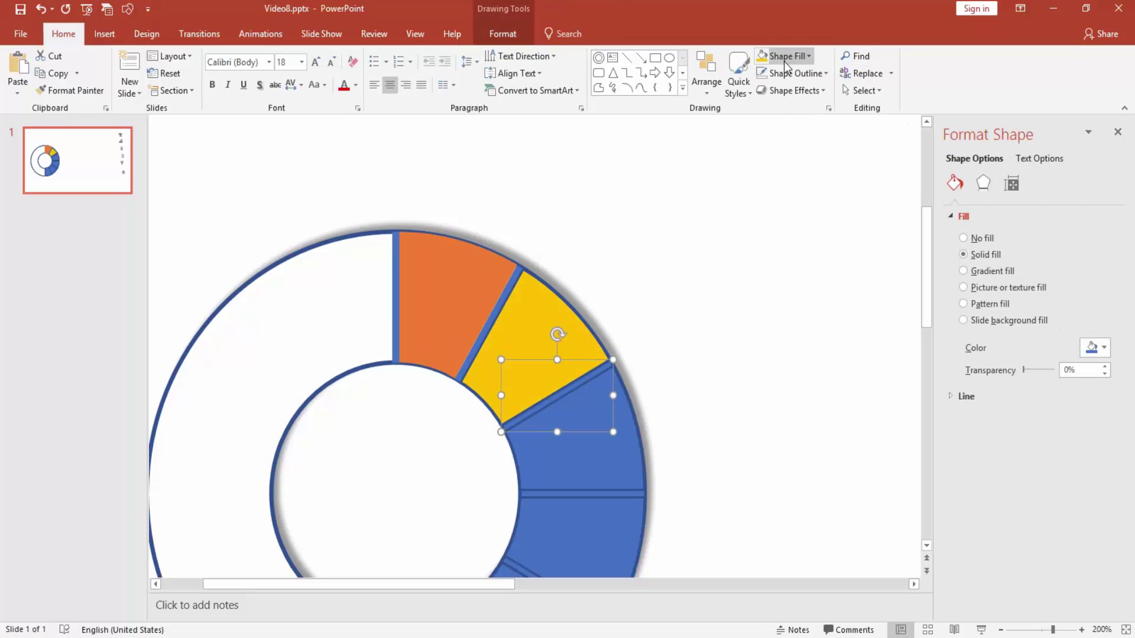
Fill the third segment, below the gold one, light blue
left_click(619, 438)
left_click(549, 326)
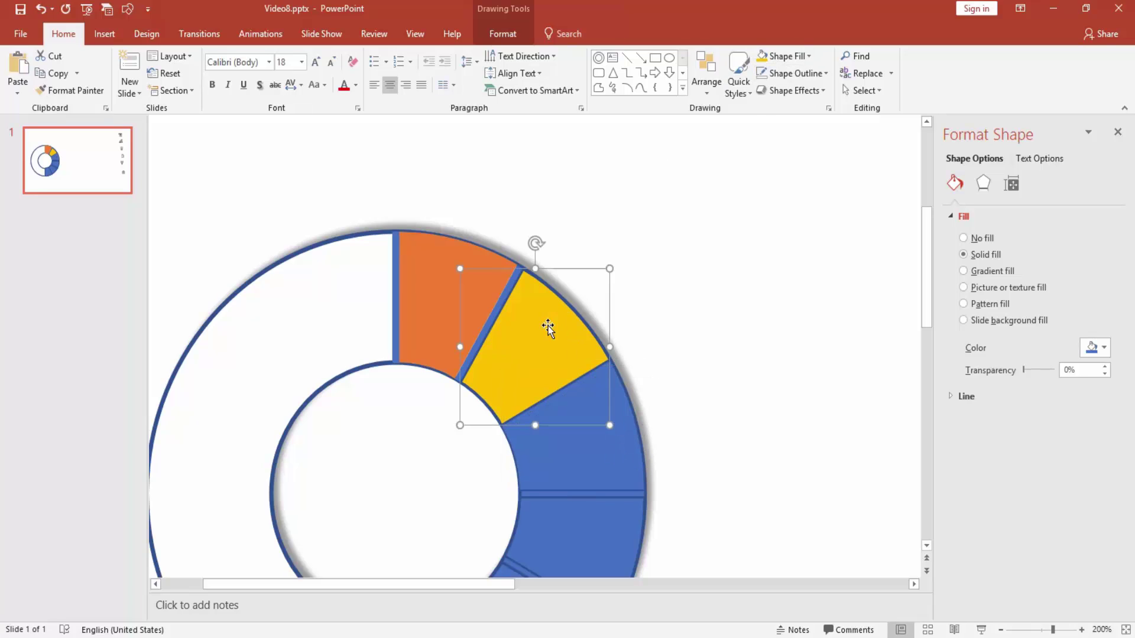
left_click(591, 456)
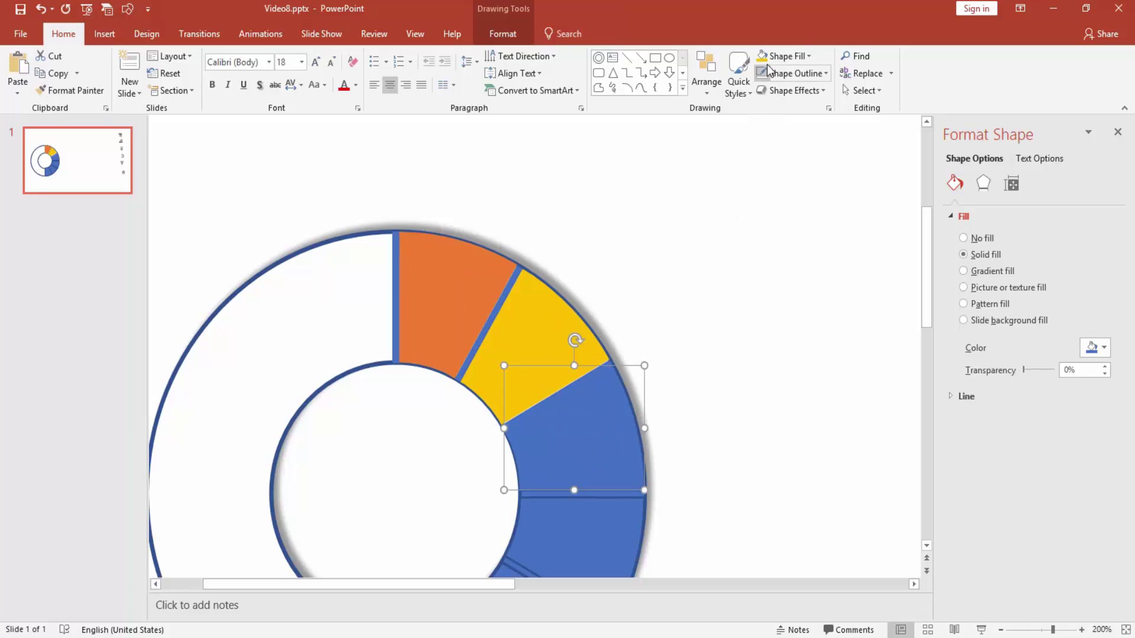
left_click(786, 57)
left_click(860, 87)
left_click(779, 237)
scroll(595, 447, "down", 2)
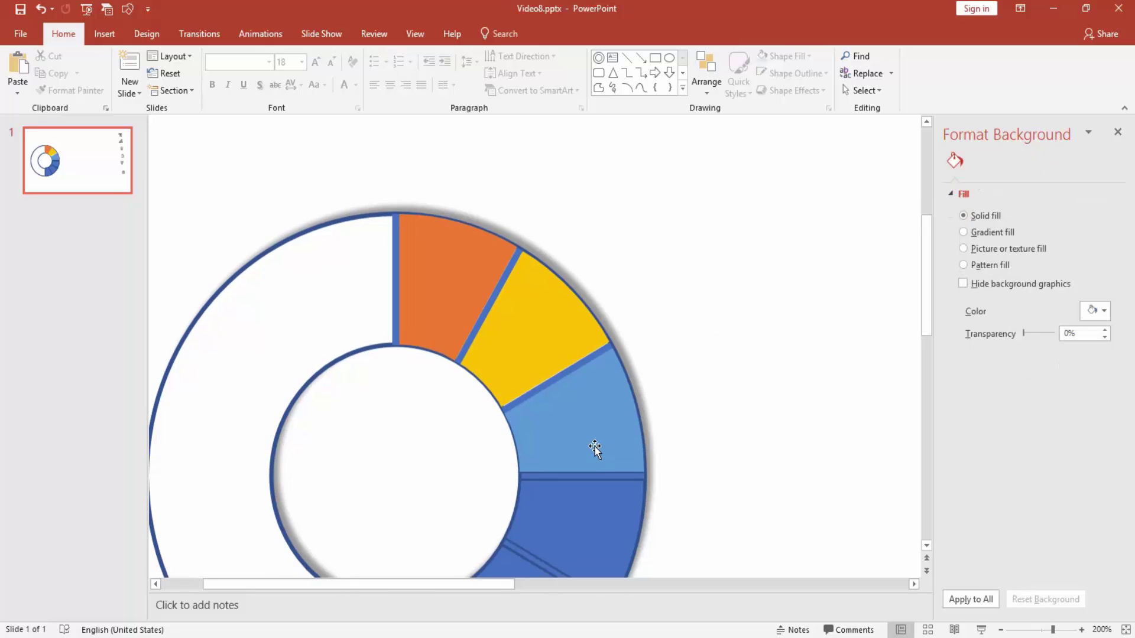
left_click(581, 423)
Remove the next segment's outline and fill it green
left_click(585, 461)
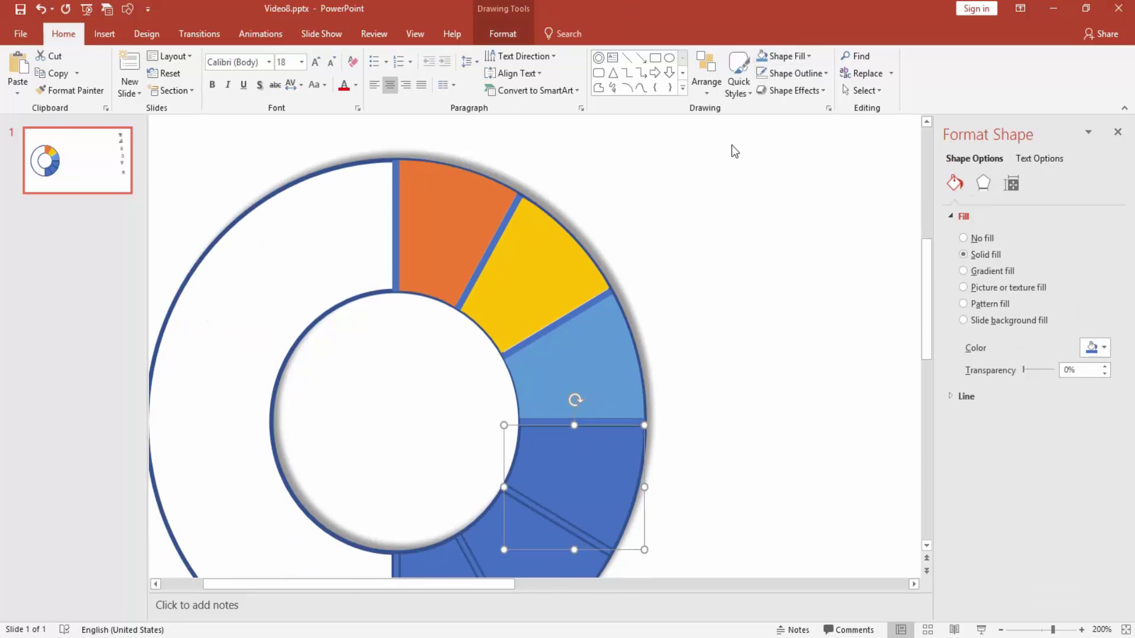
left_click(792, 74)
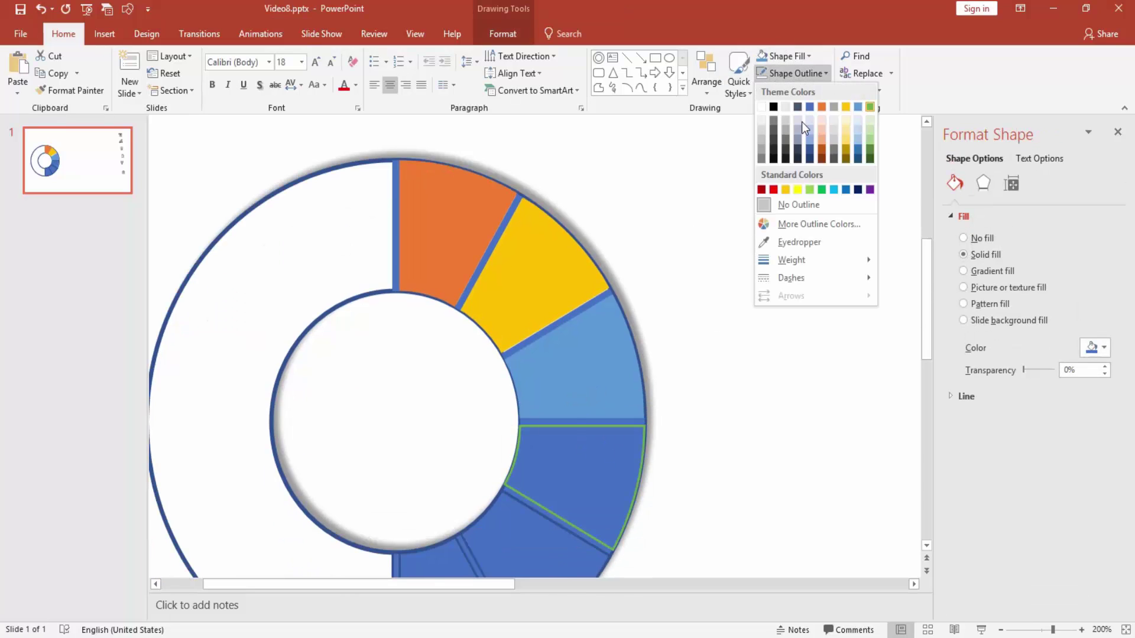
left_click(805, 190)
left_click(786, 72)
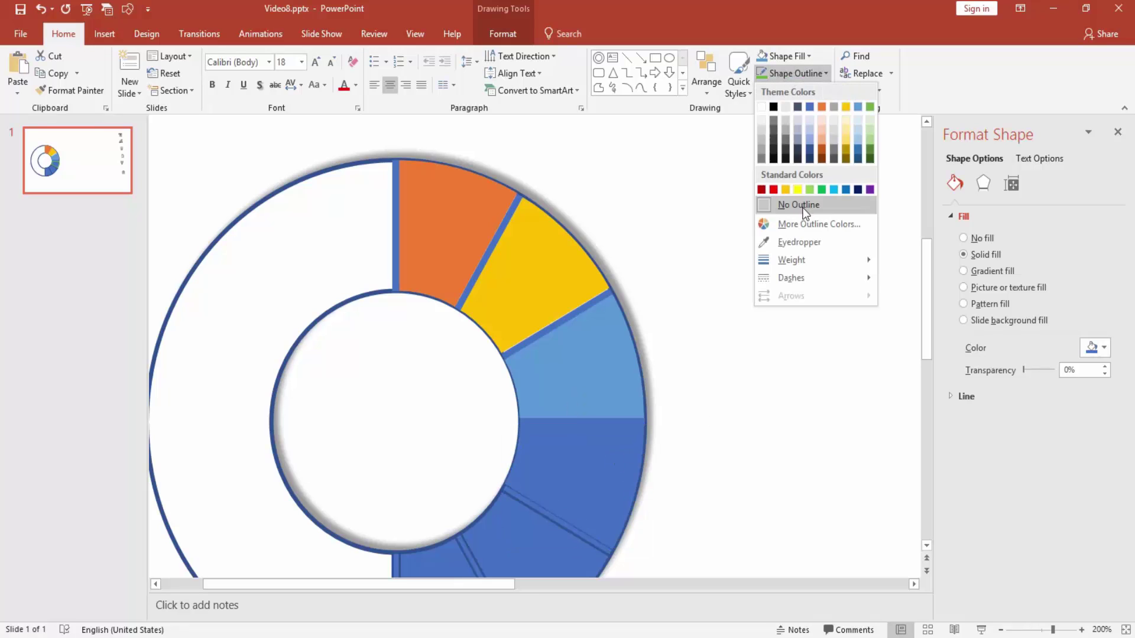
left_click(807, 209)
left_click(808, 56)
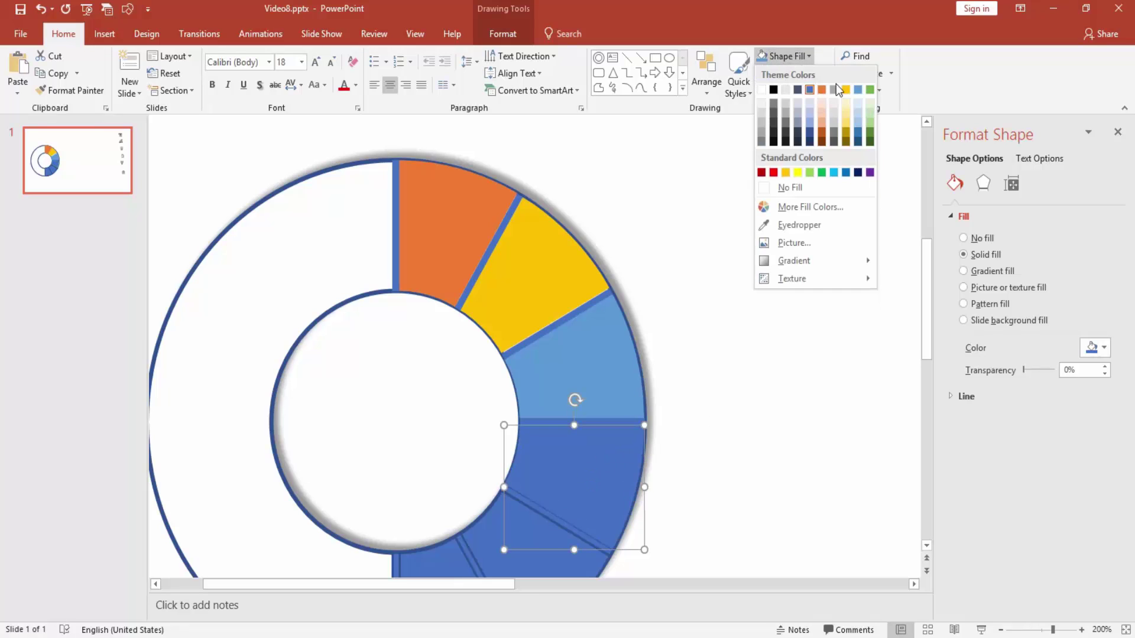
left_click(867, 84)
left_click(753, 264)
scroll(750, 267, "down", 1)
Fill the next segment down purple
left_click(529, 521)
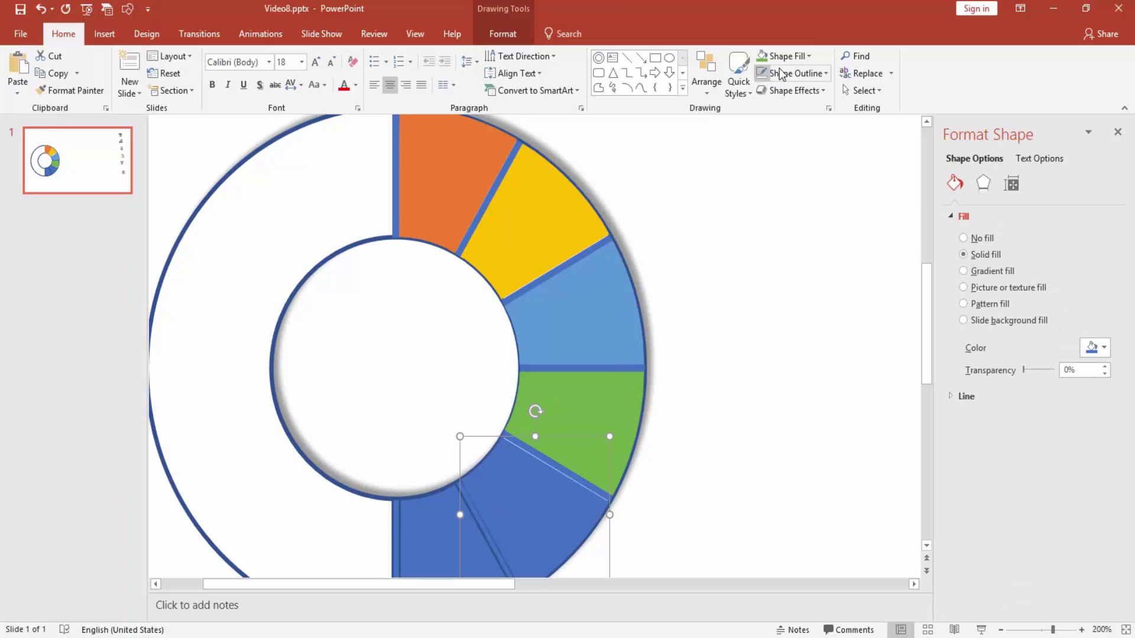
left_click(807, 56)
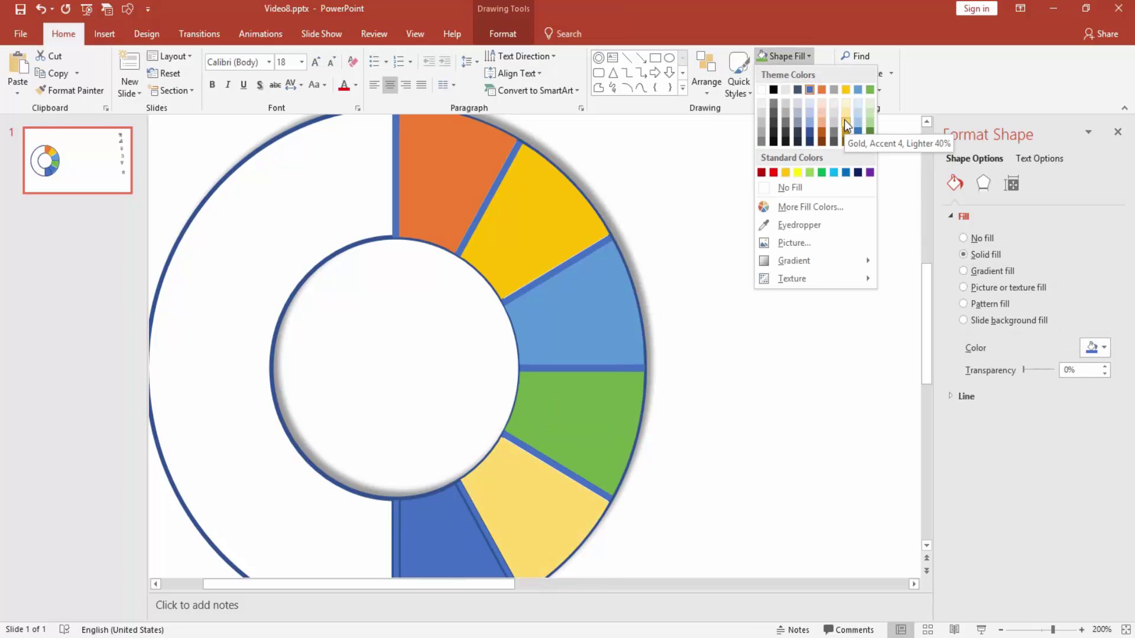
left_click(869, 172)
left_click(750, 274)
scroll(751, 275, "down", 1)
Remove the bottom segment's outline and fill it dark red
key("ctrl+z")
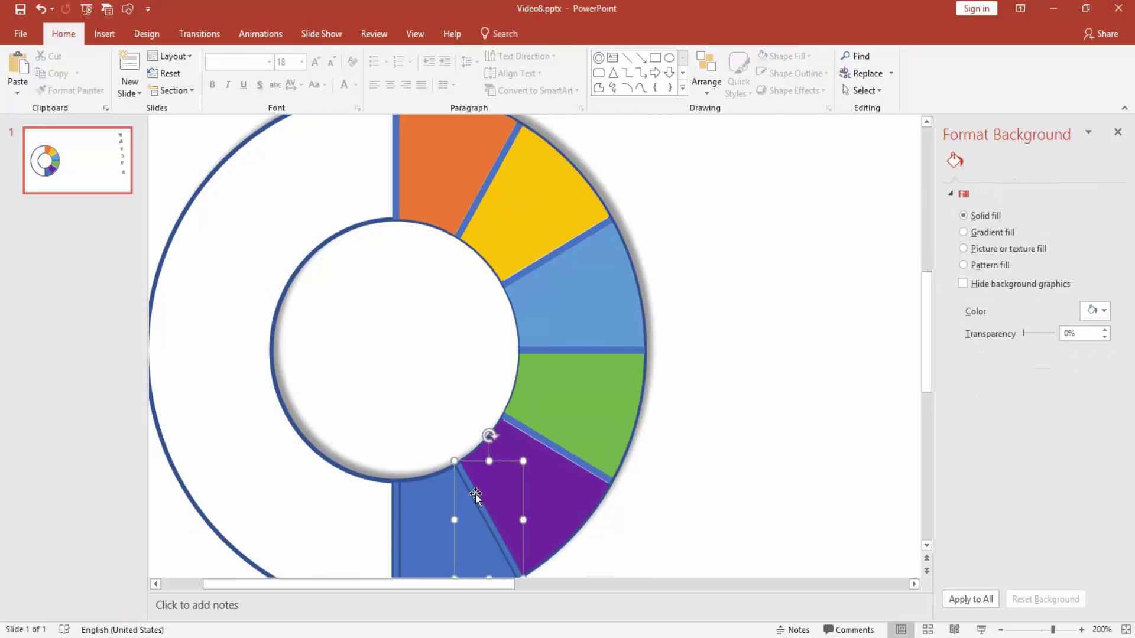
left_click(772, 76)
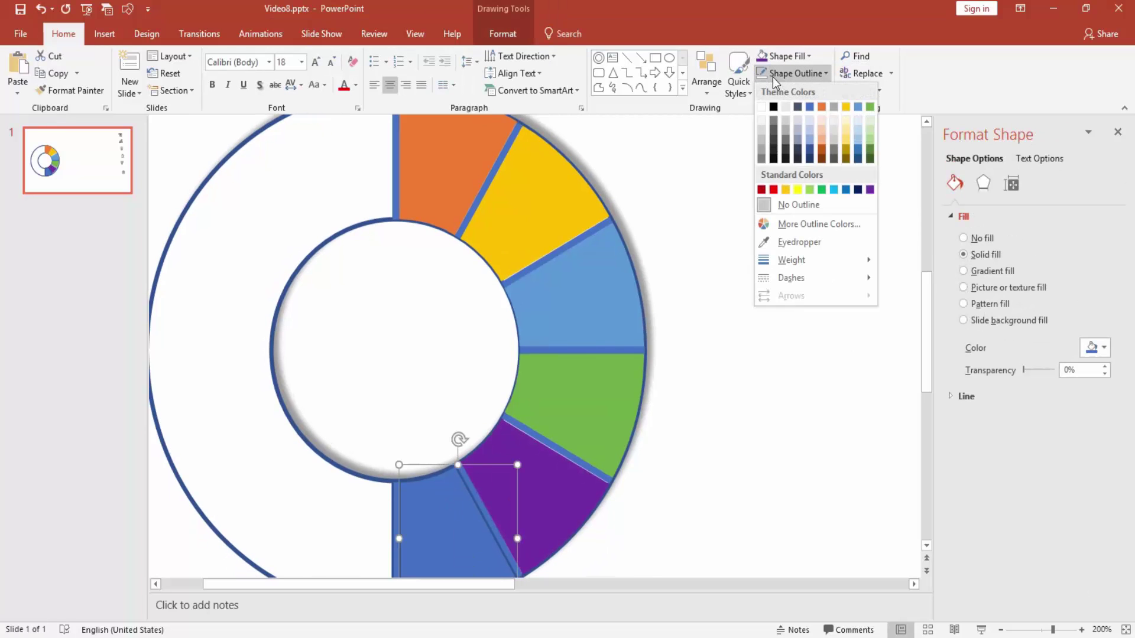
left_click(777, 73)
left_click(778, 59)
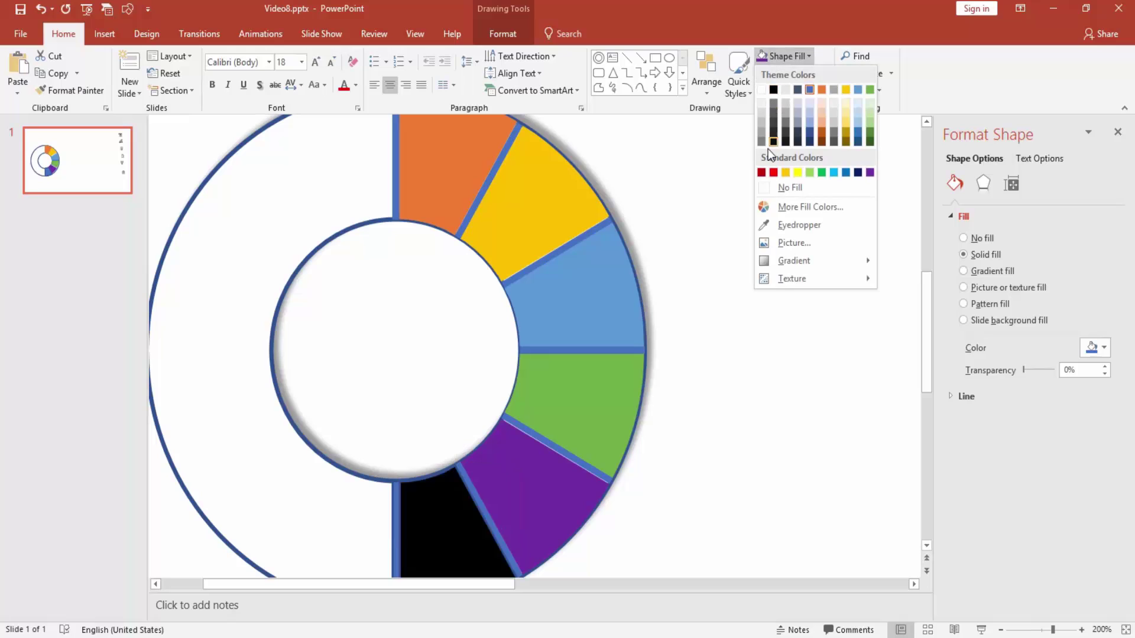
left_click(763, 170)
left_click(773, 195)
scroll(759, 210, "down", 1)
scroll(755, 204, "down", 3, "ctrl")
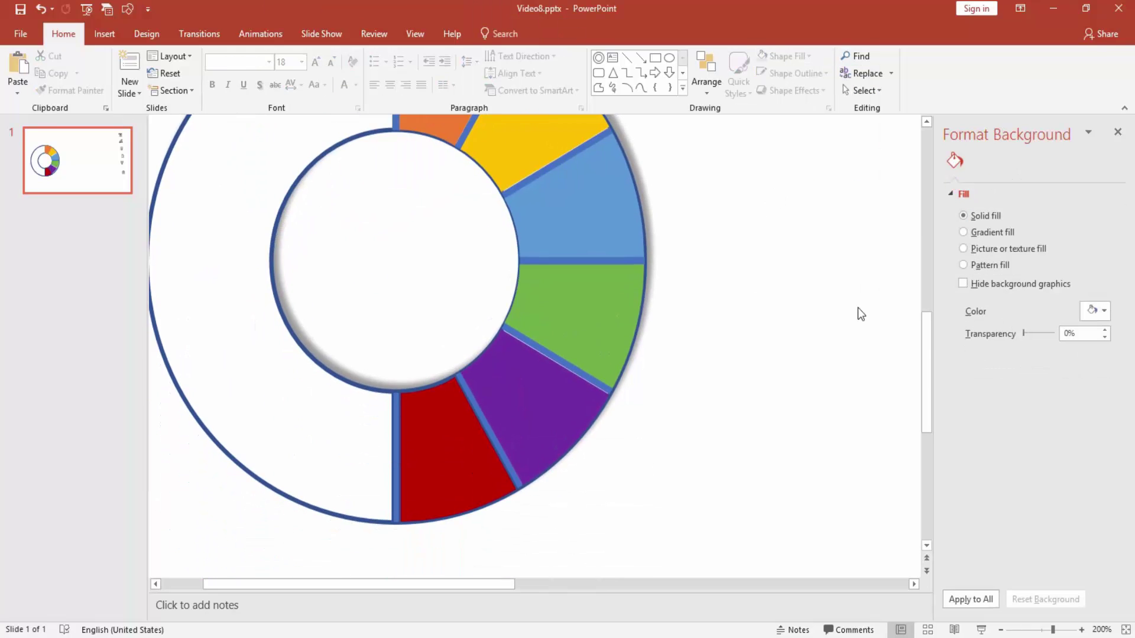
scroll(836, 259, "down", 2, "ctrl")
scroll(764, 274, "down", 5, "ctrl")
scroll(530, 341, "down", 1, "ctrl")
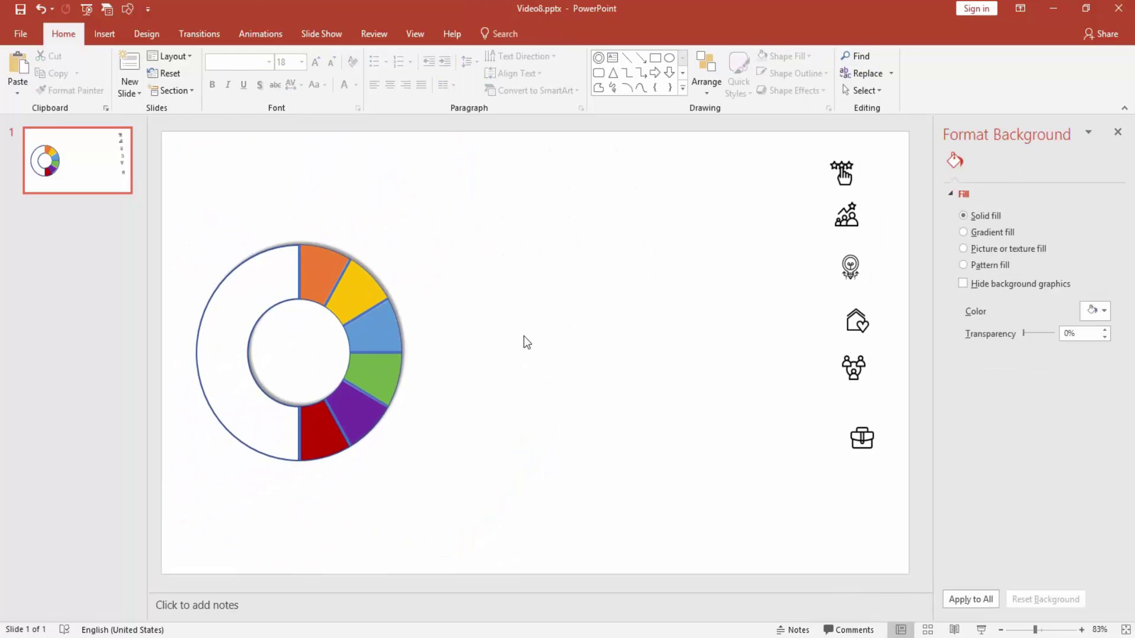
Add a text box reading '01' in the Tw Cen MT font
left_click(613, 58)
left_click(455, 272)
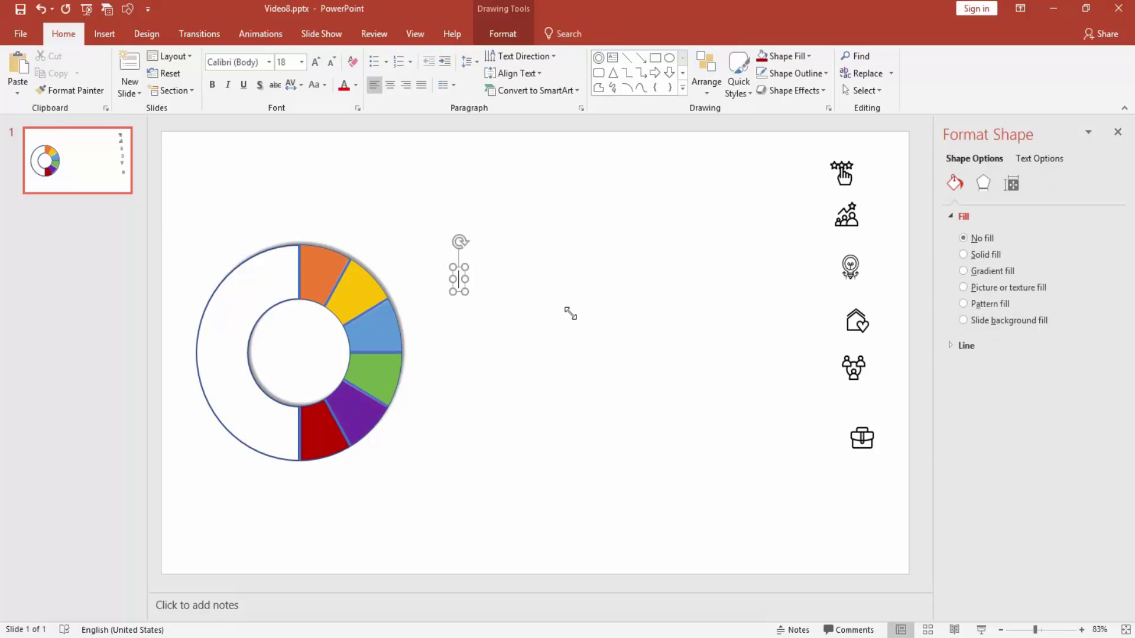
type("01")
double_click(464, 278)
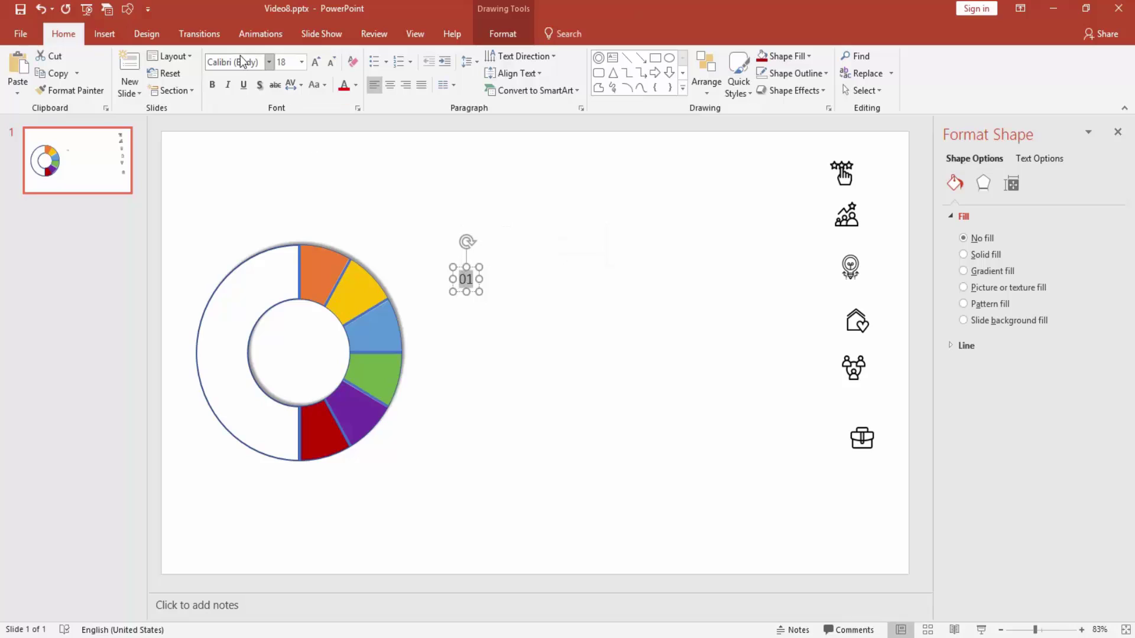
left_click(237, 63)
type("Tw")
key("Return")
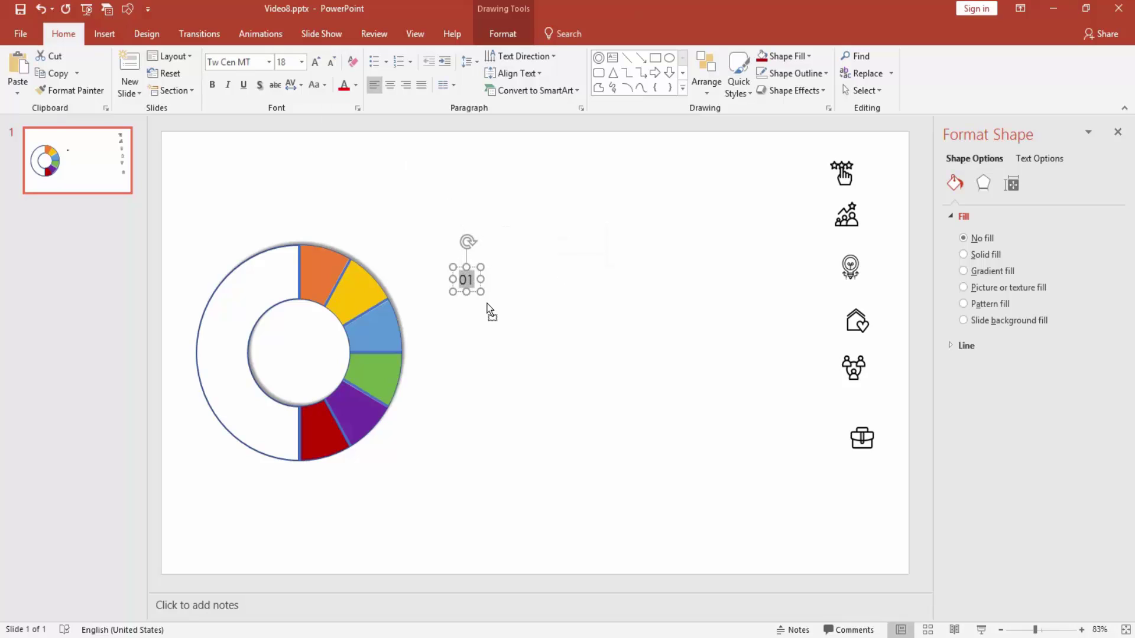
Enlarge the 01 to 48 pt and move it onto the orange segment
left_click(490, 310)
double_click(466, 279)
left_click(301, 62)
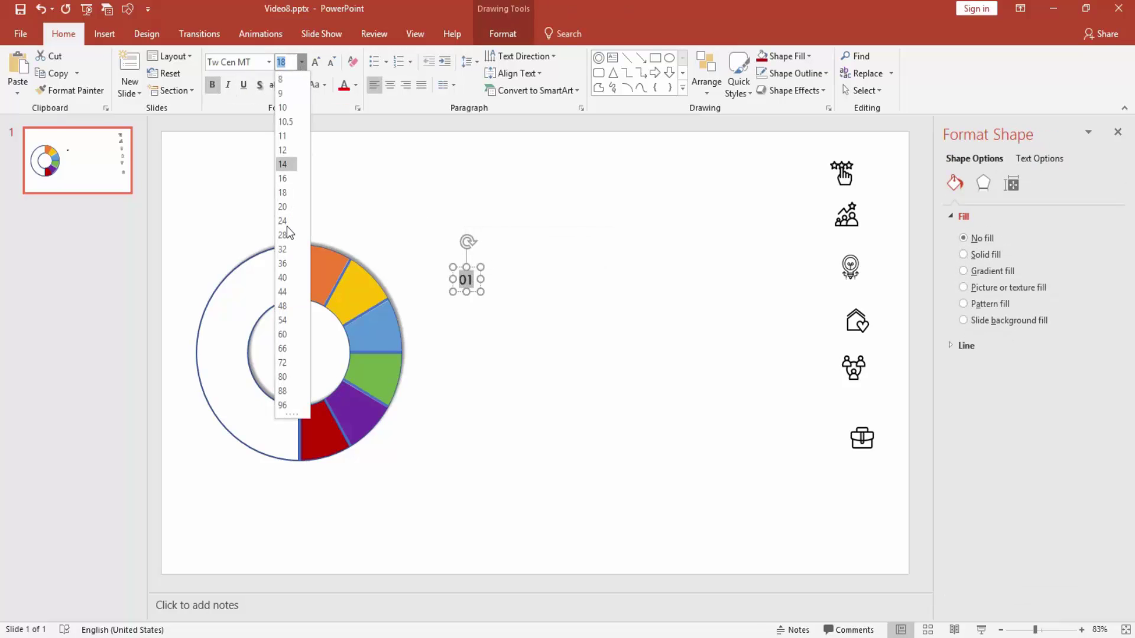
left_click(282, 305)
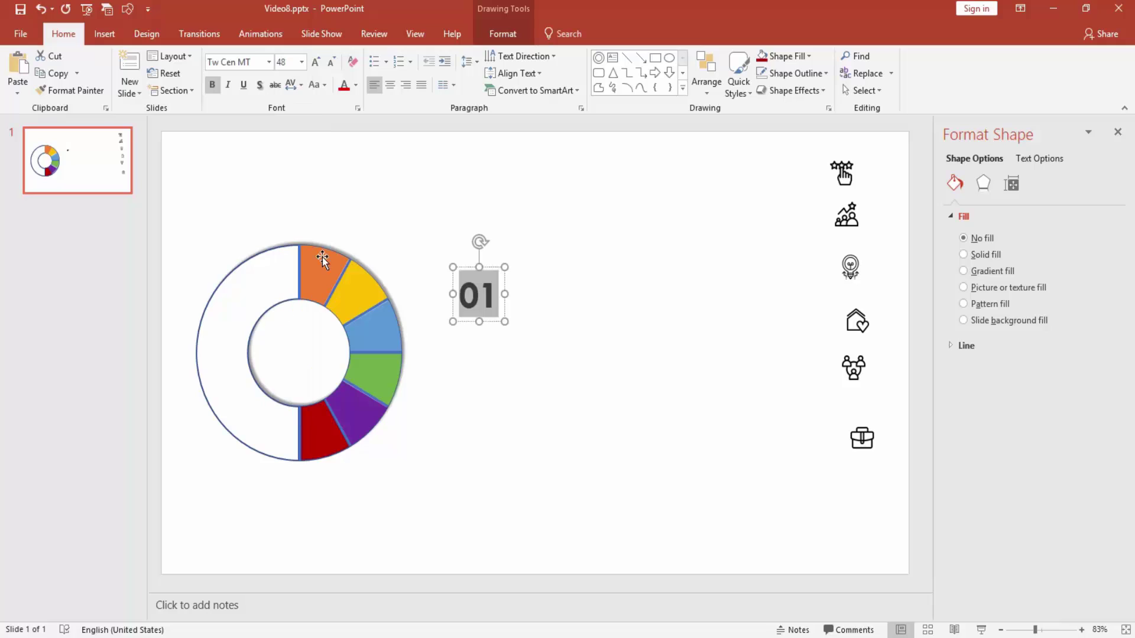
left_click(594, 226)
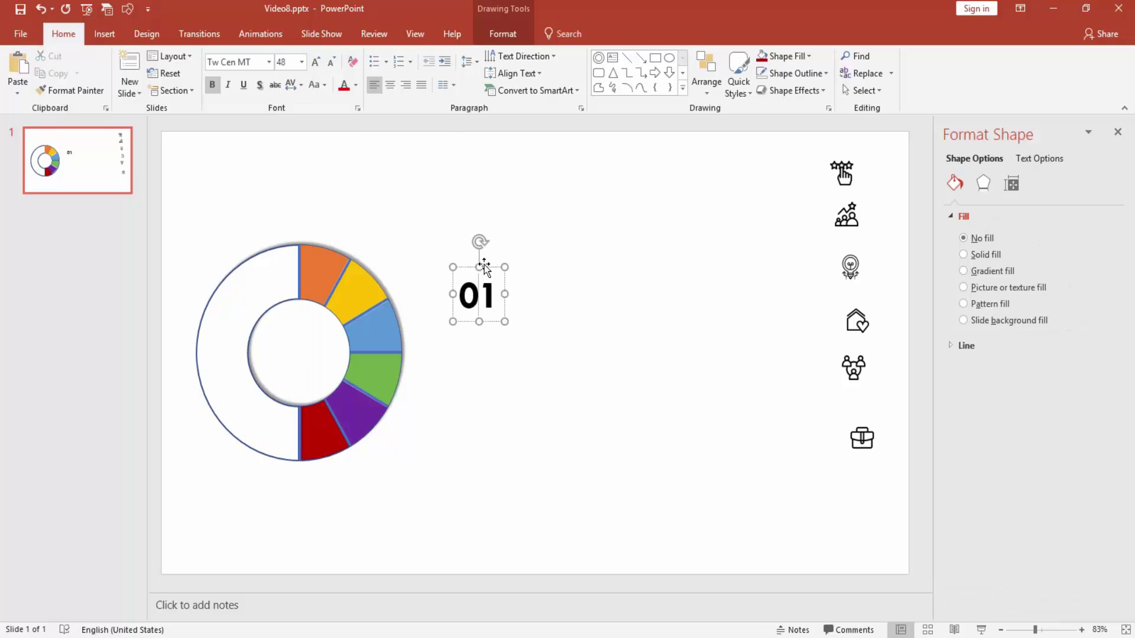
left_click_drag(484, 265, 325, 241)
Make the 01 36 pt and white, settled within the orange segment
double_click(309, 260)
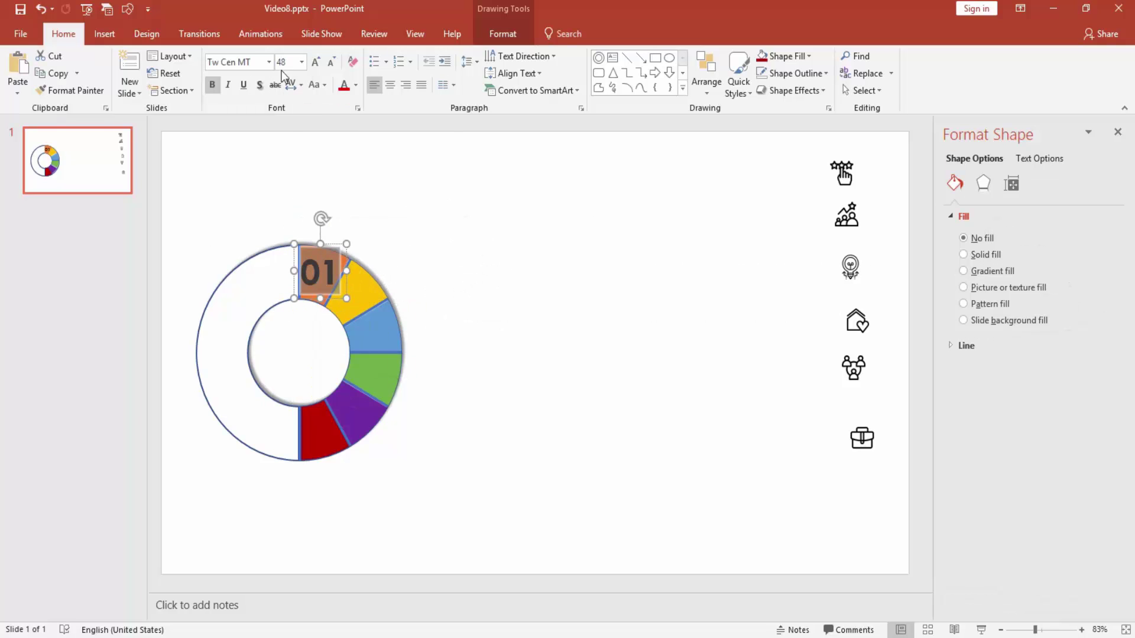
left_click(301, 62)
left_click(283, 264)
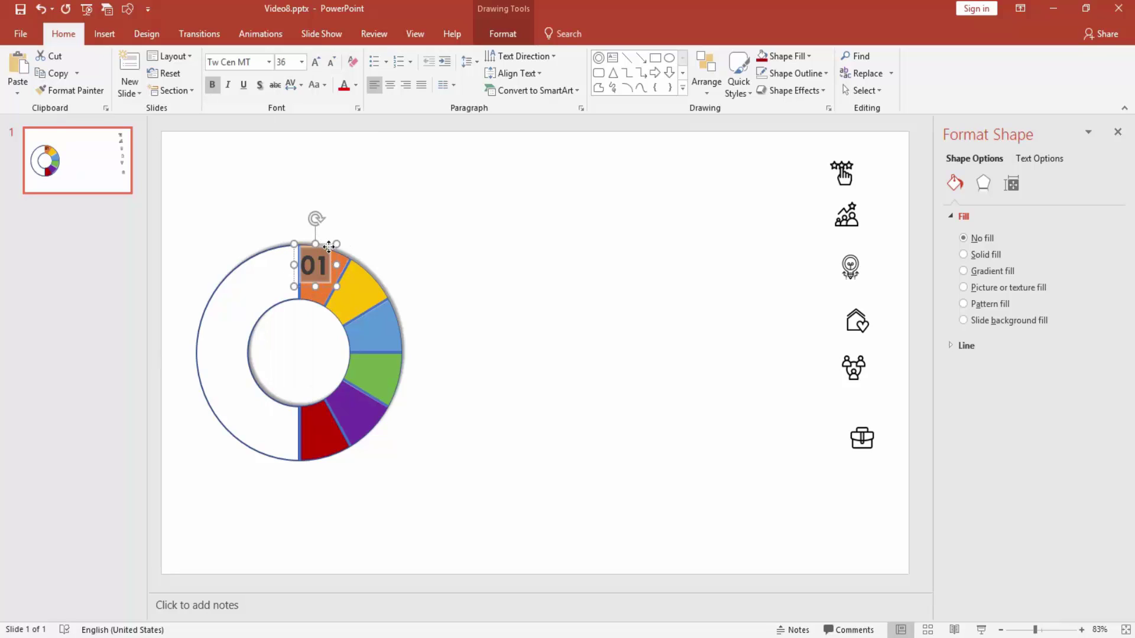
left_click_drag(329, 245, 329, 250)
double_click(318, 273)
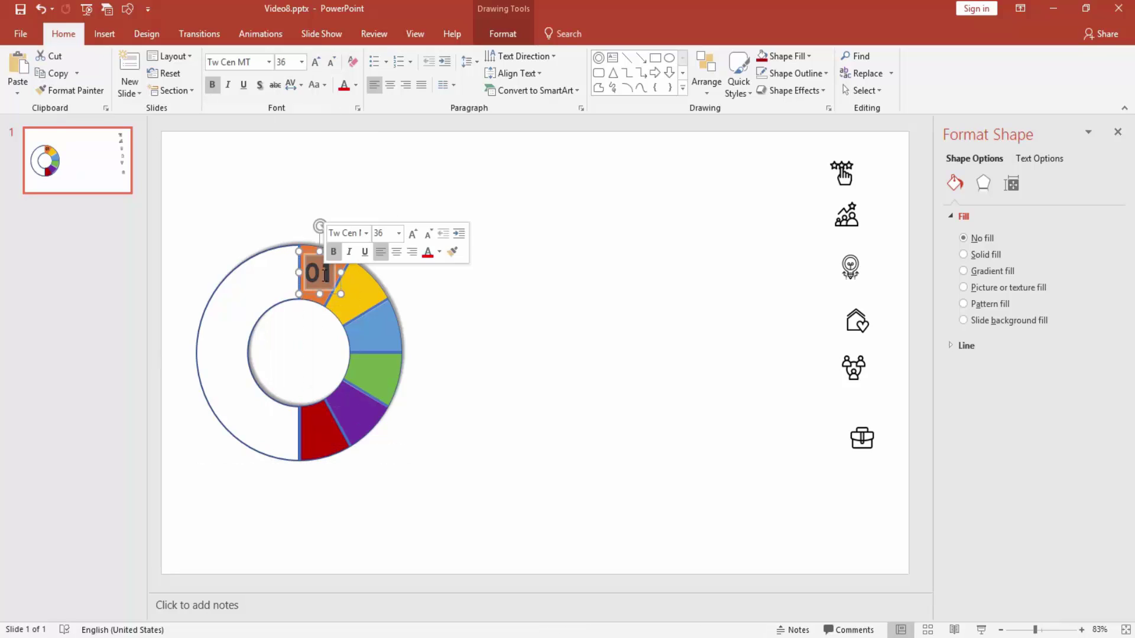
left_click(356, 84)
left_click(352, 119)
left_click(471, 170)
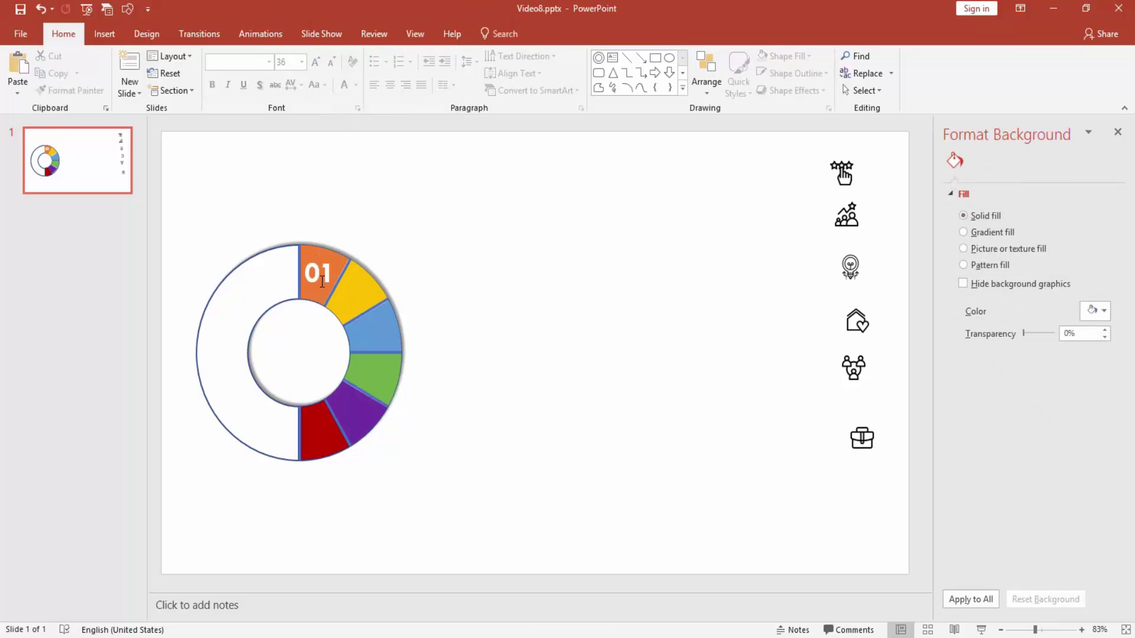
left_click(331, 251)
Place copies of the 01 label on the yellow, green, purple and red segments
key("ctrl+d")
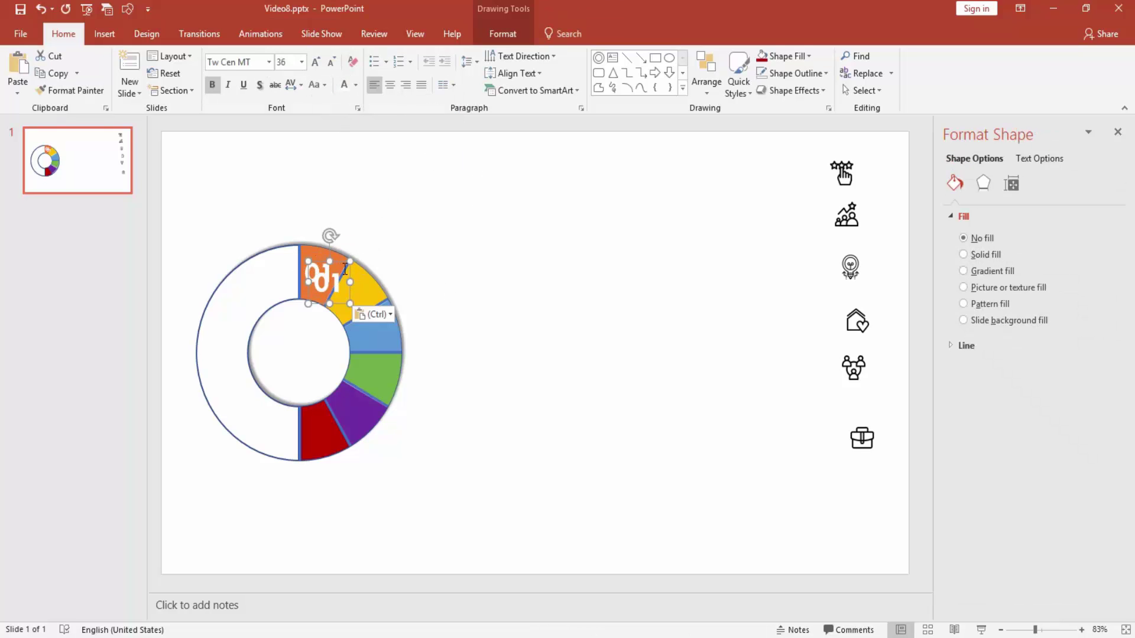
mouse_move(329, 251)
left_mouse_down()
mouse_move(366, 275)
mouse_move(387, 314)
left_mouse_up()
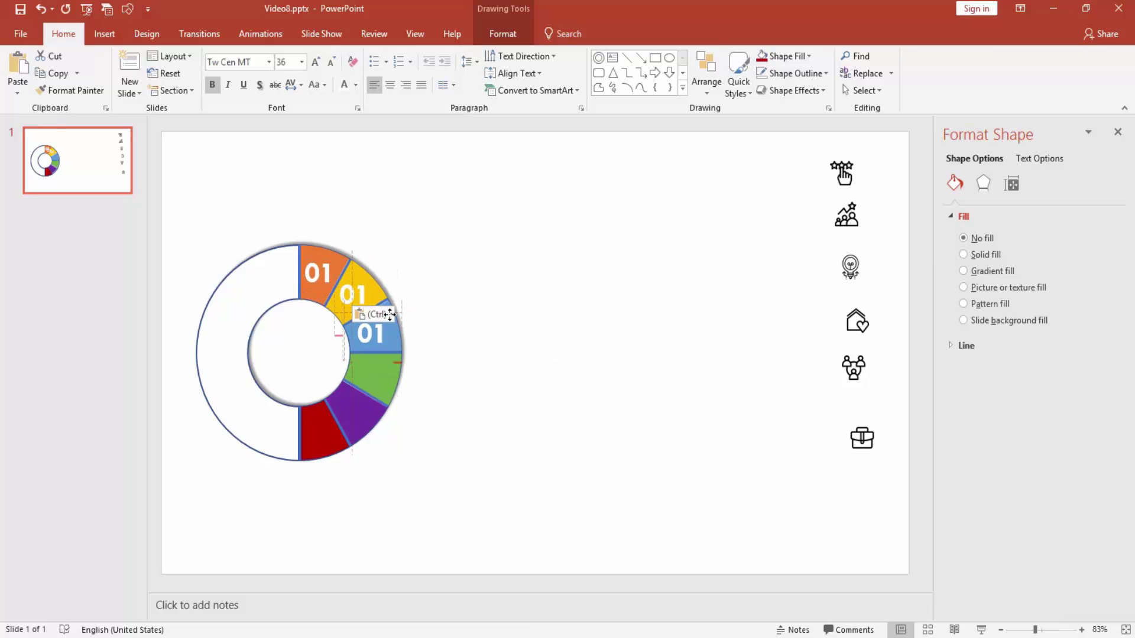
key("ctrl+v")
left_click_drag(347, 264, 390, 350)
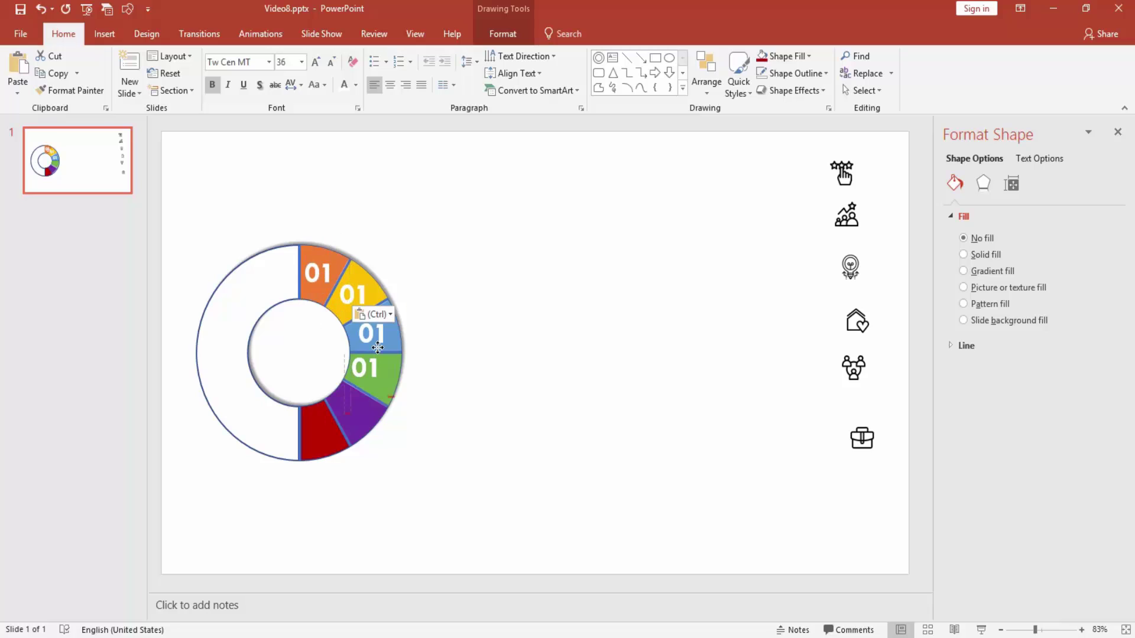
key("ctrl+v")
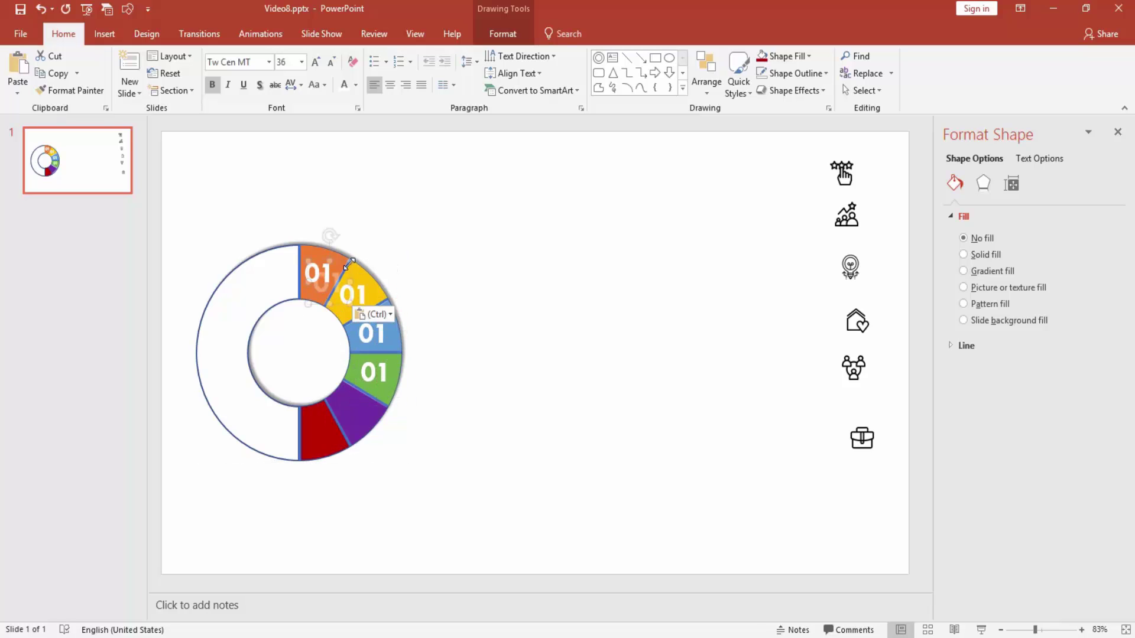
left_click_drag(337, 263, 369, 388)
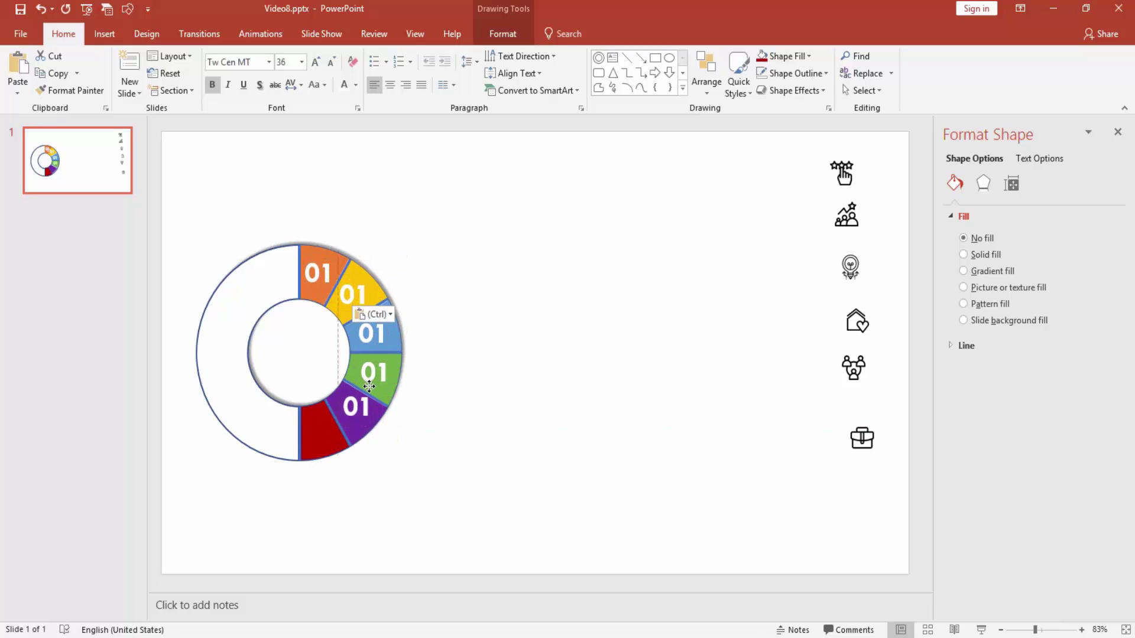
key("ctrl+v")
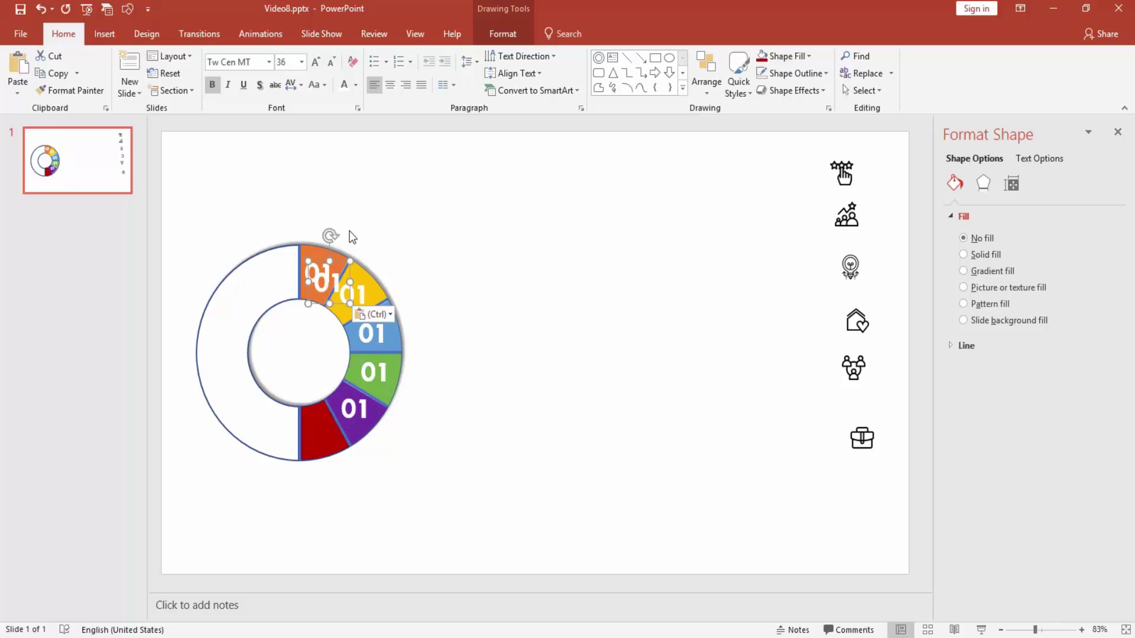
mouse_move(343, 266)
left_mouse_down()
mouse_move(330, 406)
mouse_move(345, 408)
left_mouse_up()
Change the copied labels to 02, 03, 04, 05 and 06 in segment order
double_click(366, 294)
type("02")
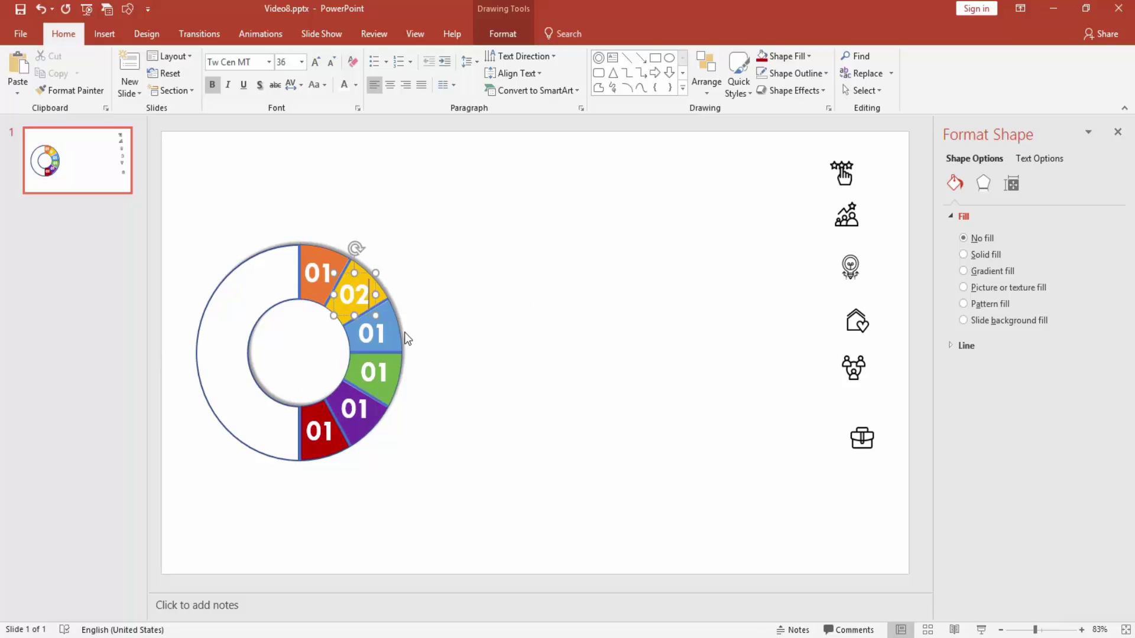
double_click(381, 334)
type("03")
left_click(468, 329)
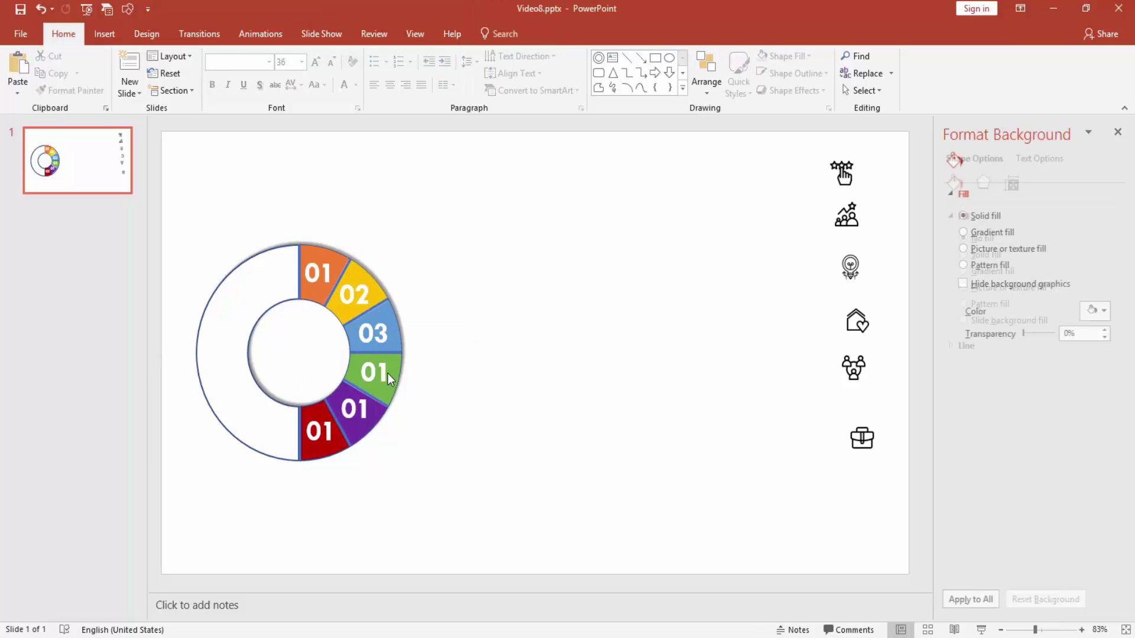
left_click(390, 378)
type("04")
left_click(466, 383)
double_click(355, 409)
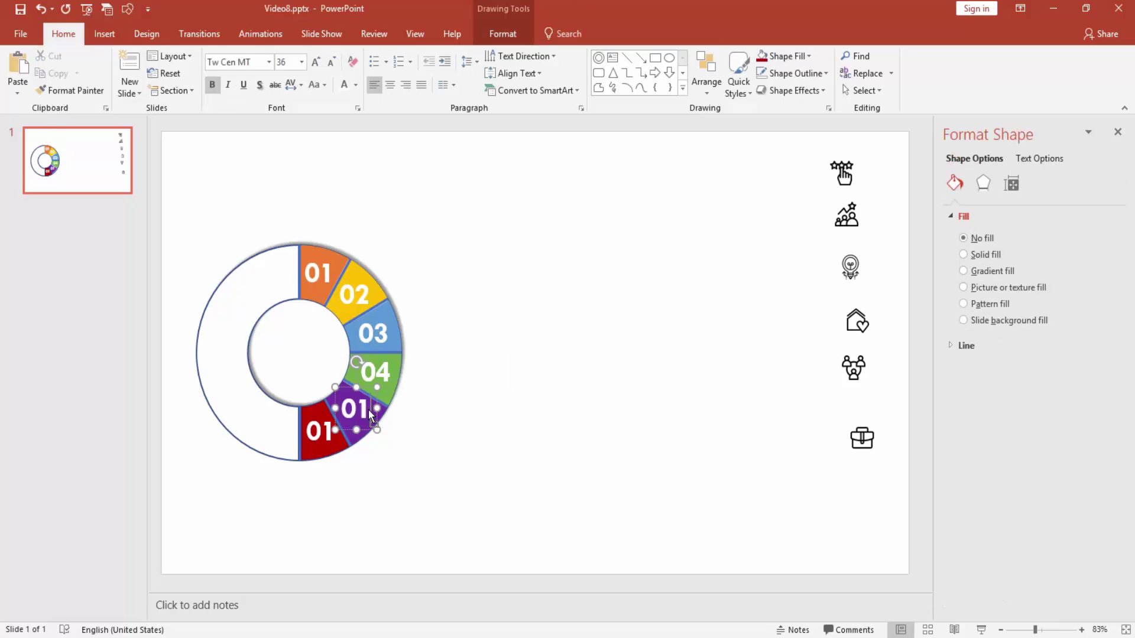
type("05")
double_click(319, 430)
type("06")
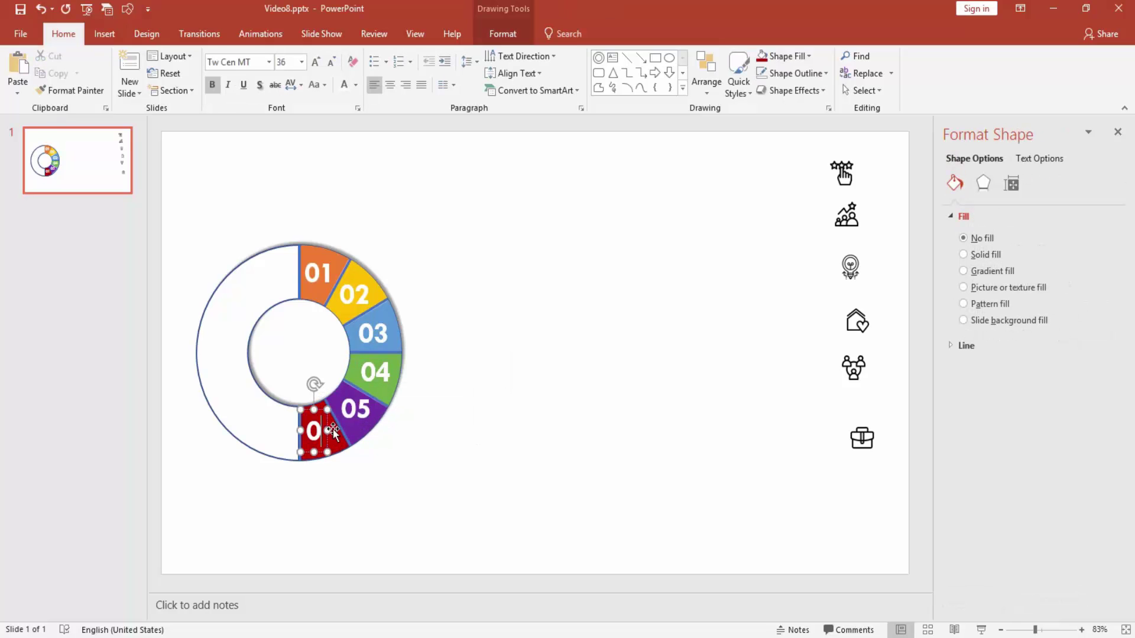
left_click(471, 411)
Nudge the 06, 05 and 04 labels so each sits neatly within its segment
left_click(322, 420)
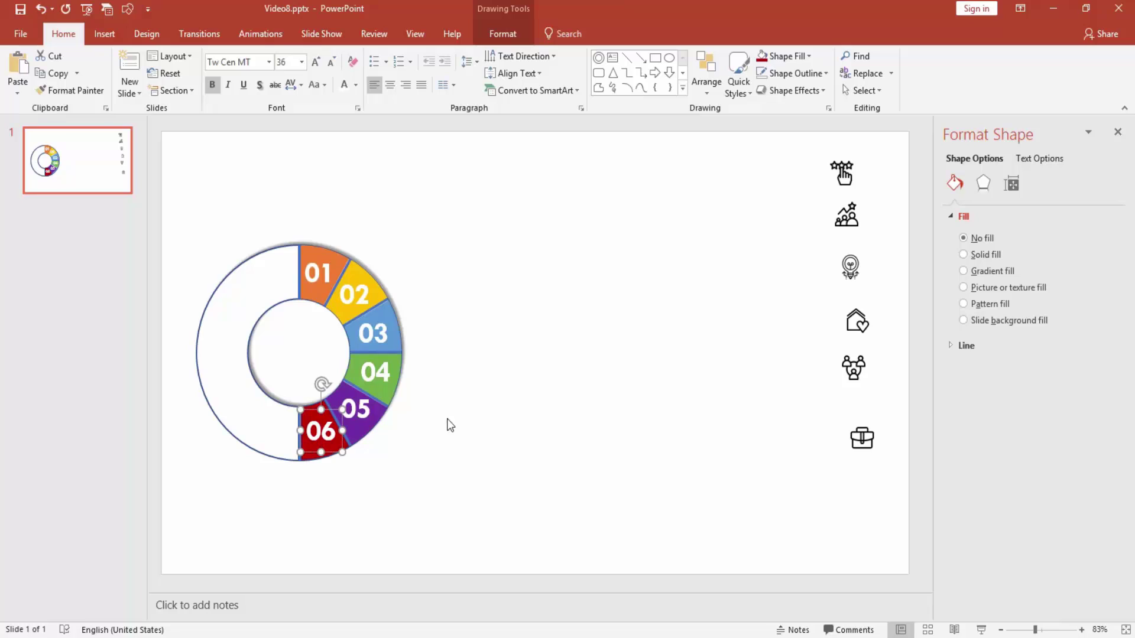
key("ctrl+Left")
key("ctrl+Down")
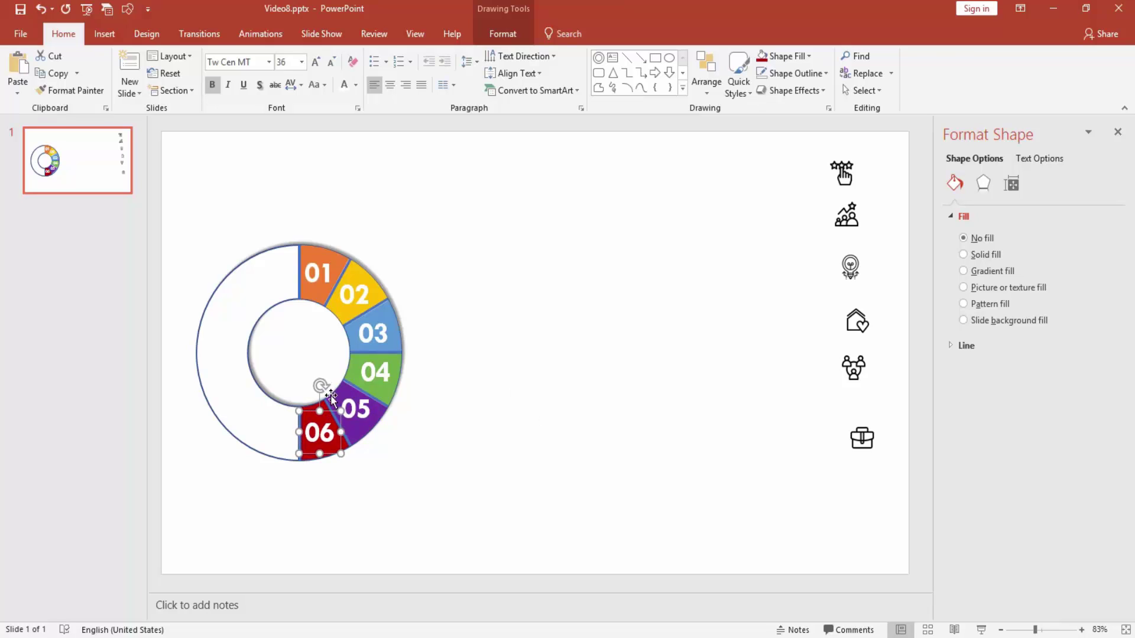
left_click(332, 400)
key("ctrl+Left")
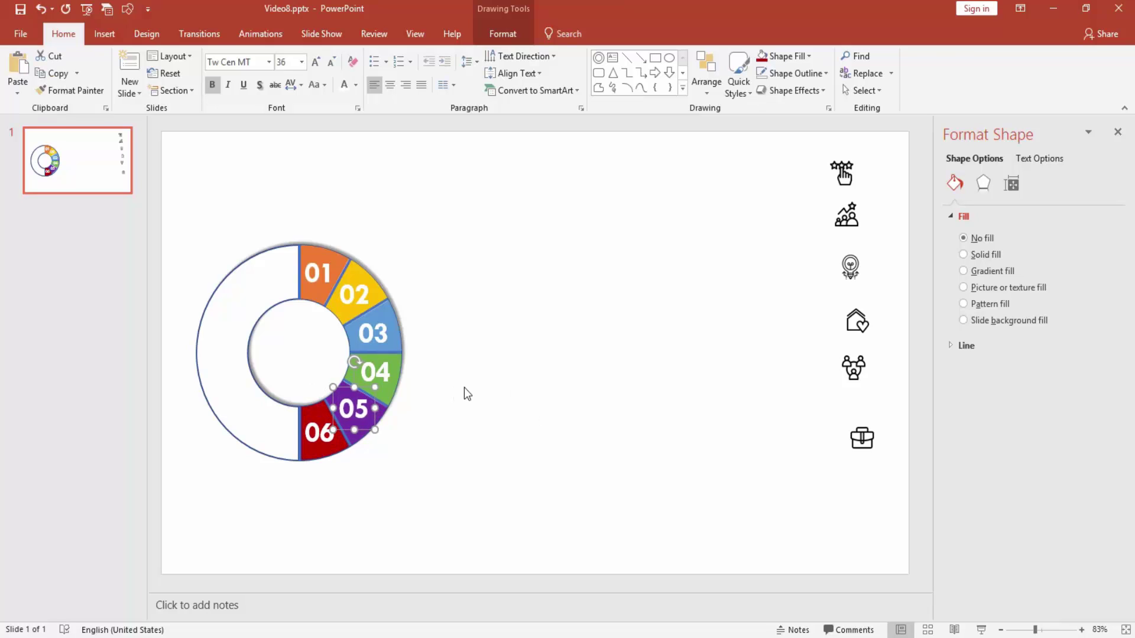
left_click(467, 395)
left_click(378, 372)
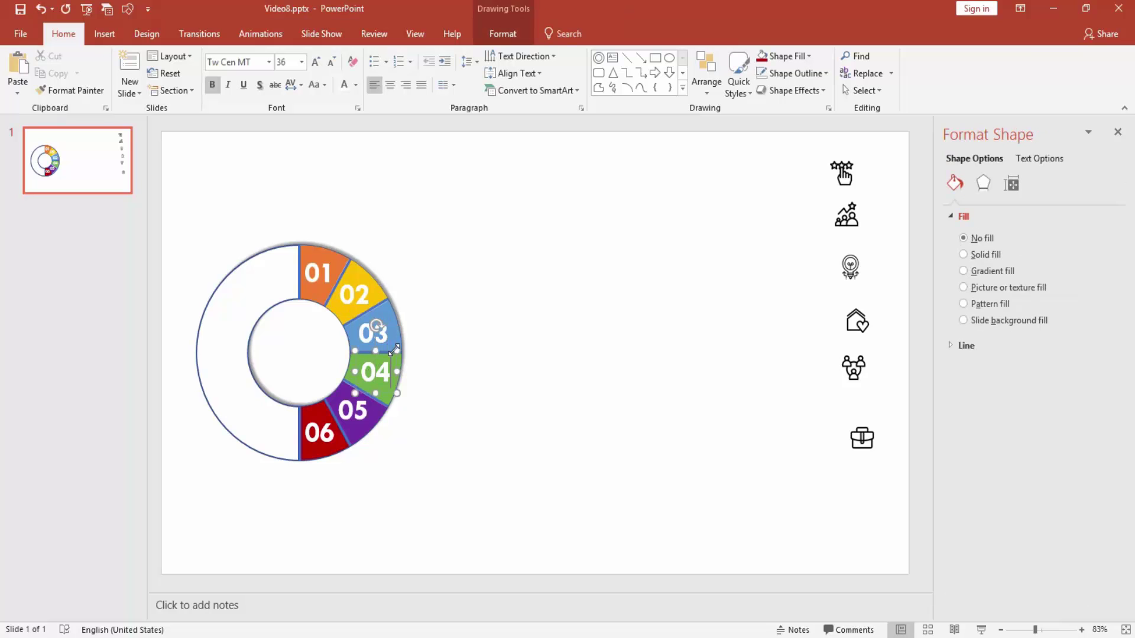
left_click(376, 351)
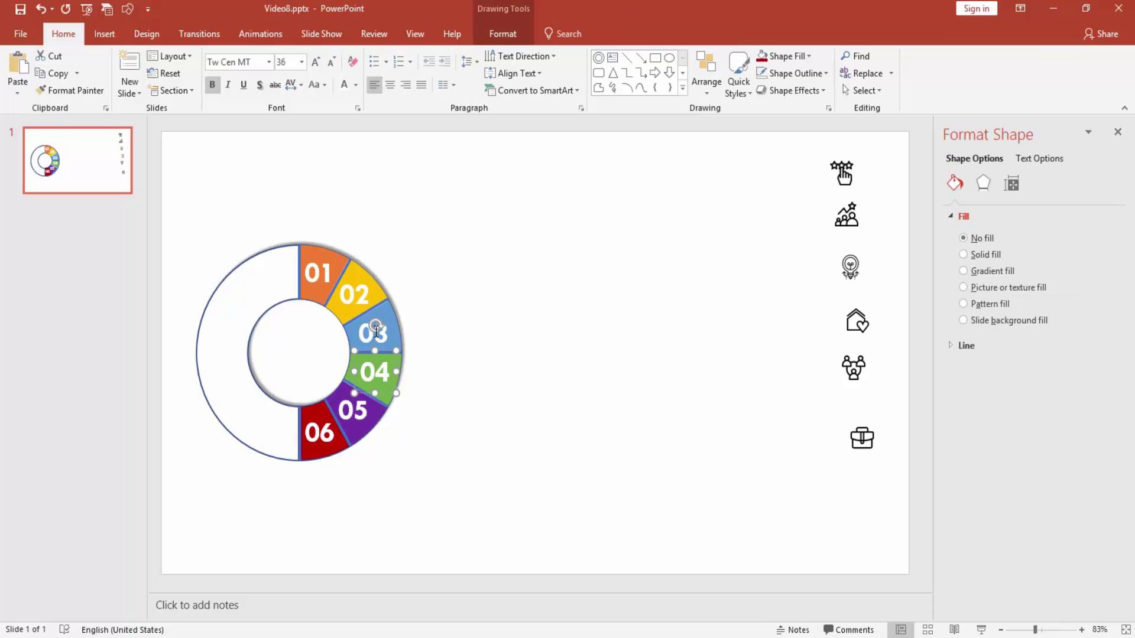
left_click(376, 331)
Draw a blue circle and move it into the donut's hole
left_click(406, 294)
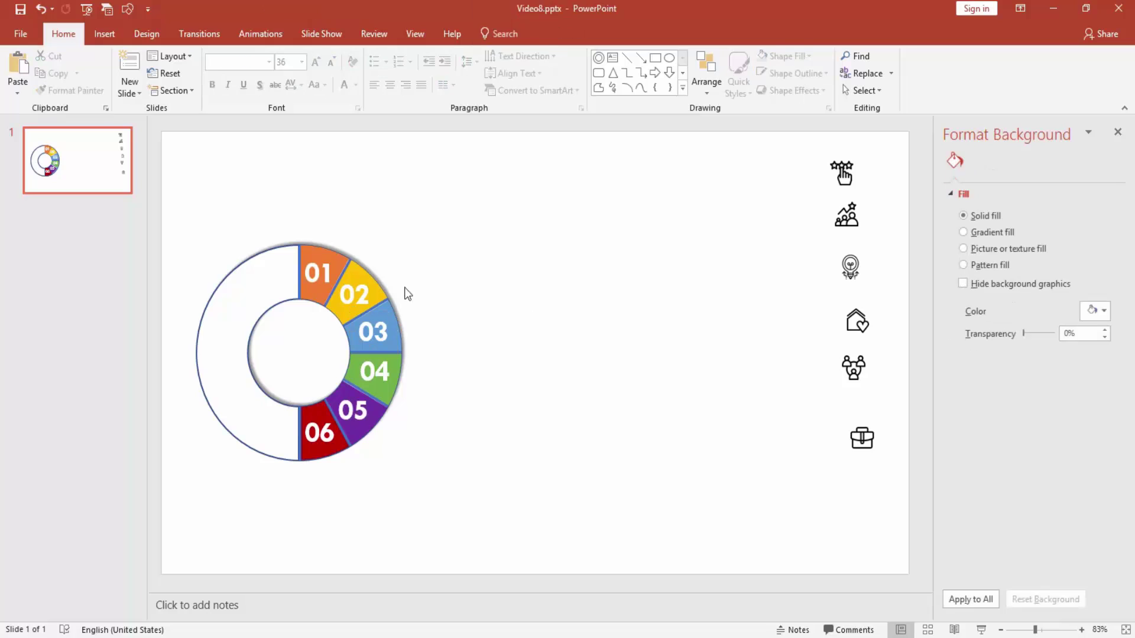
left_click(363, 275)
left_click(539, 315)
left_click_drag(616, 203, 714, 339)
mouse_move(707, 266)
left_mouse_down()
mouse_move(623, 318)
mouse_move(325, 331)
mouse_move(590, 283)
left_mouse_up()
left_click_drag(625, 375, 617, 365)
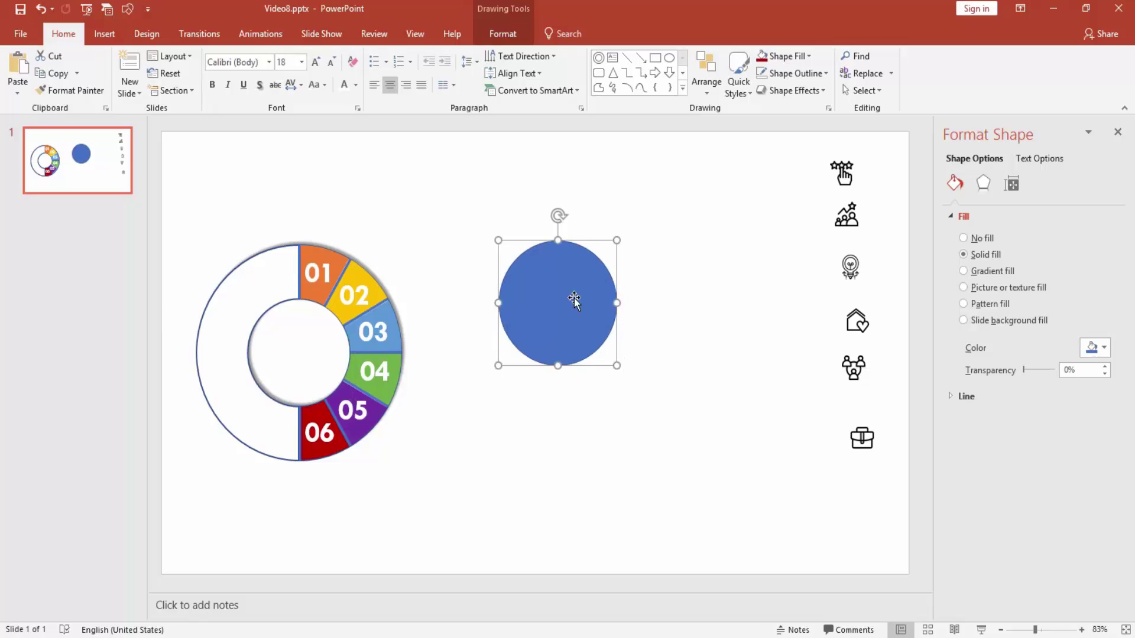
left_click_drag(574, 300, 307, 346)
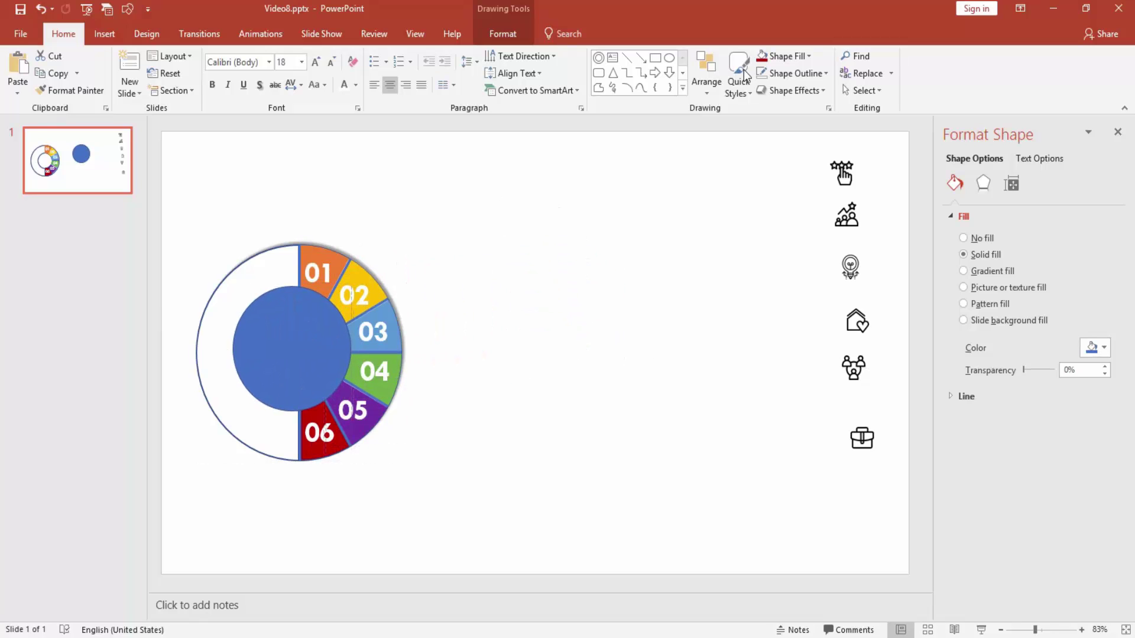
Center the circle on the outer ring and resize it to about 1.92 inches
left_click_drag(477, 185, 271, 451)
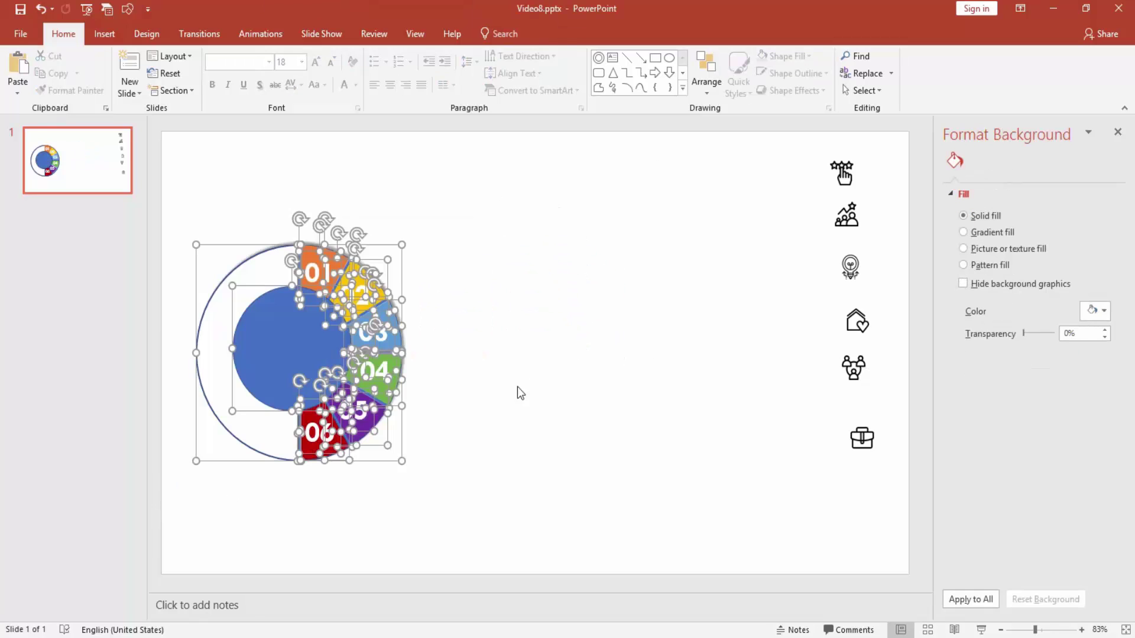
left_click(215, 319, "shift")
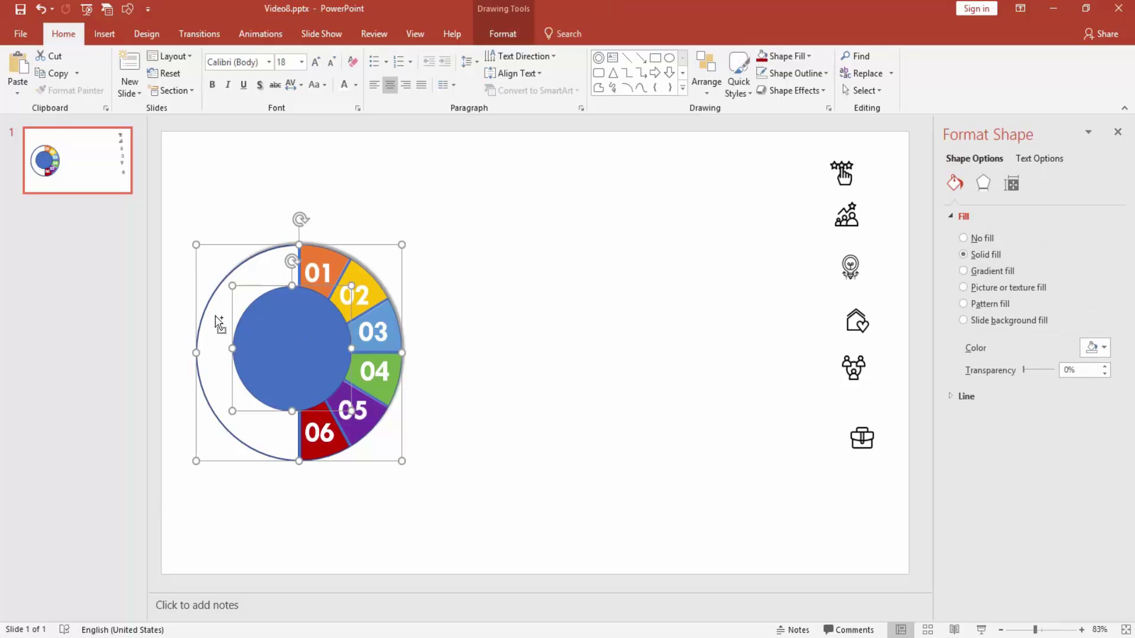
left_click(494, 35)
left_click(969, 56)
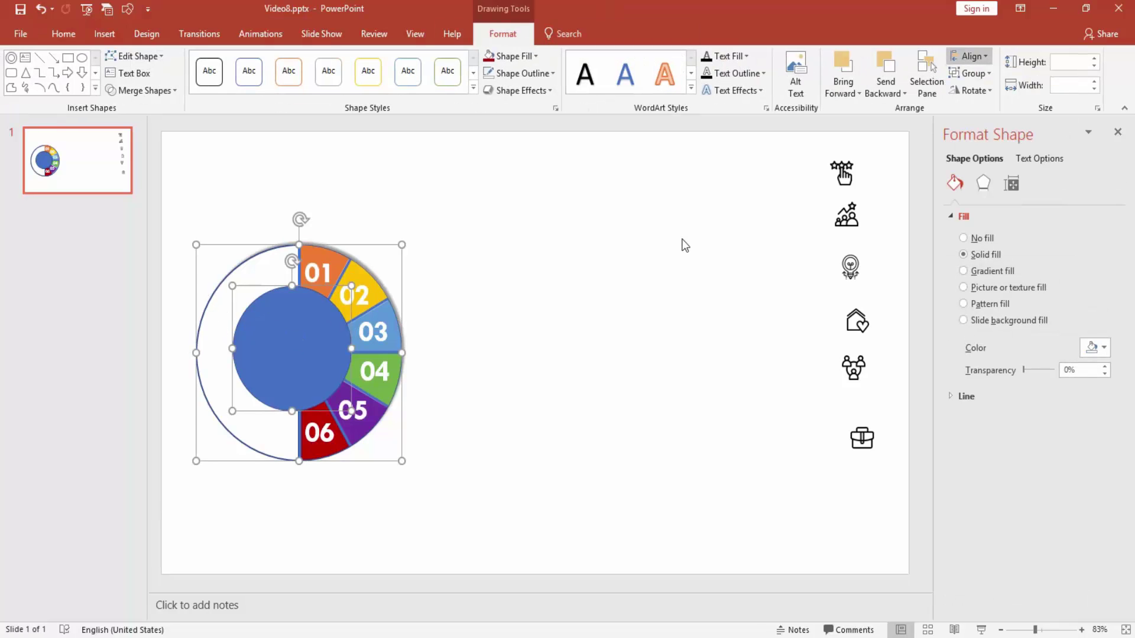
left_click(685, 245)
left_click(313, 344)
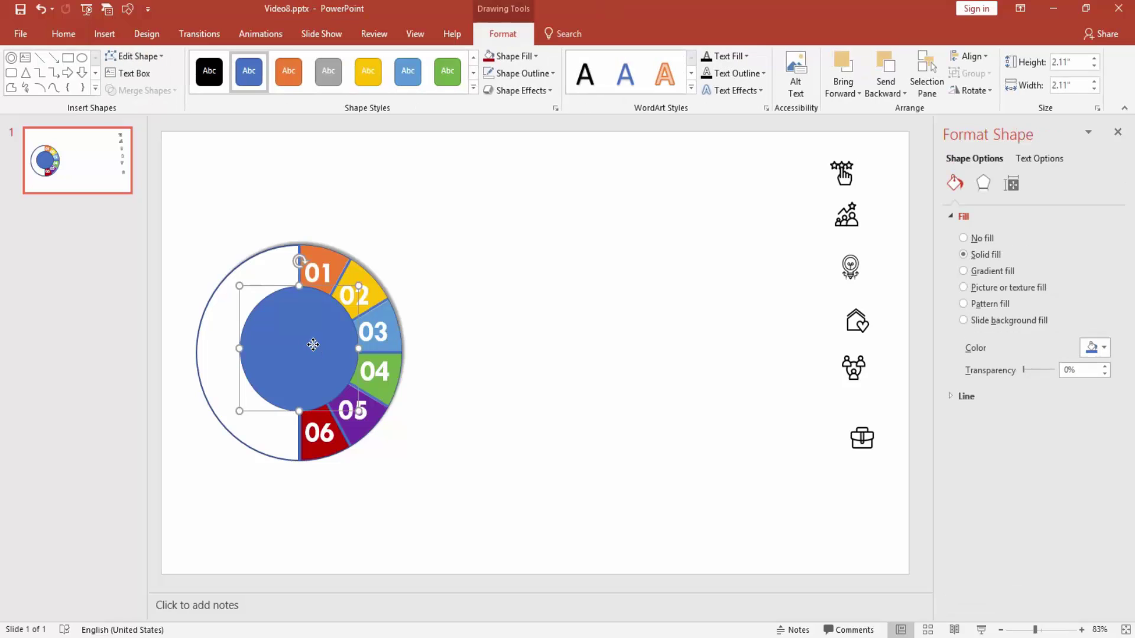
left_click_drag(357, 408, 354, 403)
left_click_drag(317, 349, 314, 353)
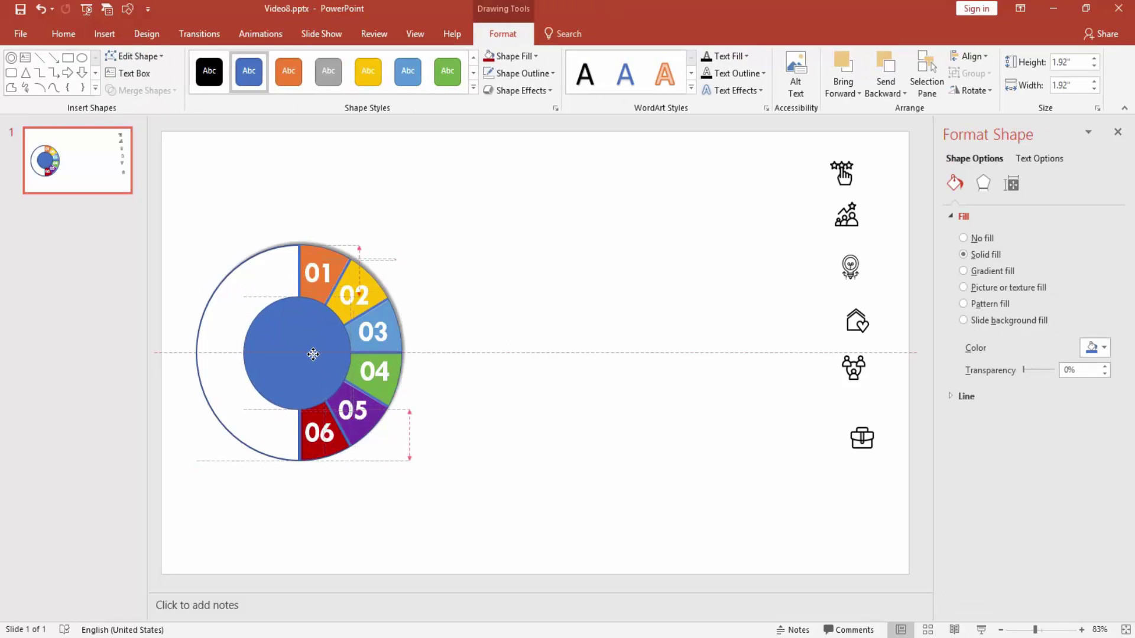
left_click(533, 302)
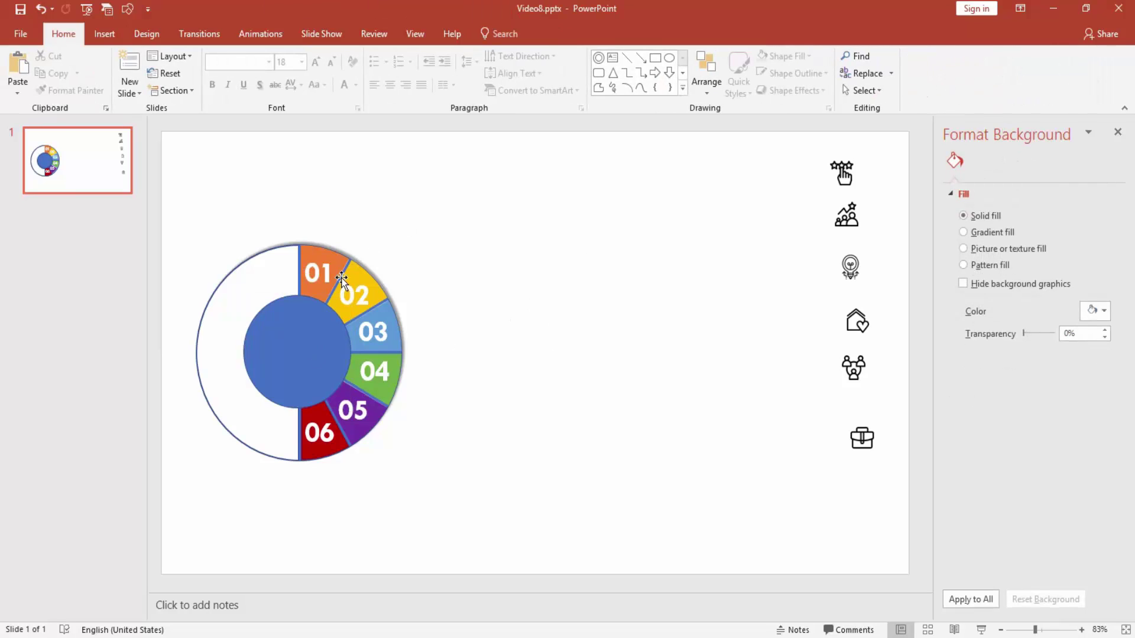
Remove the circle's blue fill and give it a thicker light blue-grey outline
left_click(322, 331)
left_click(63, 34)
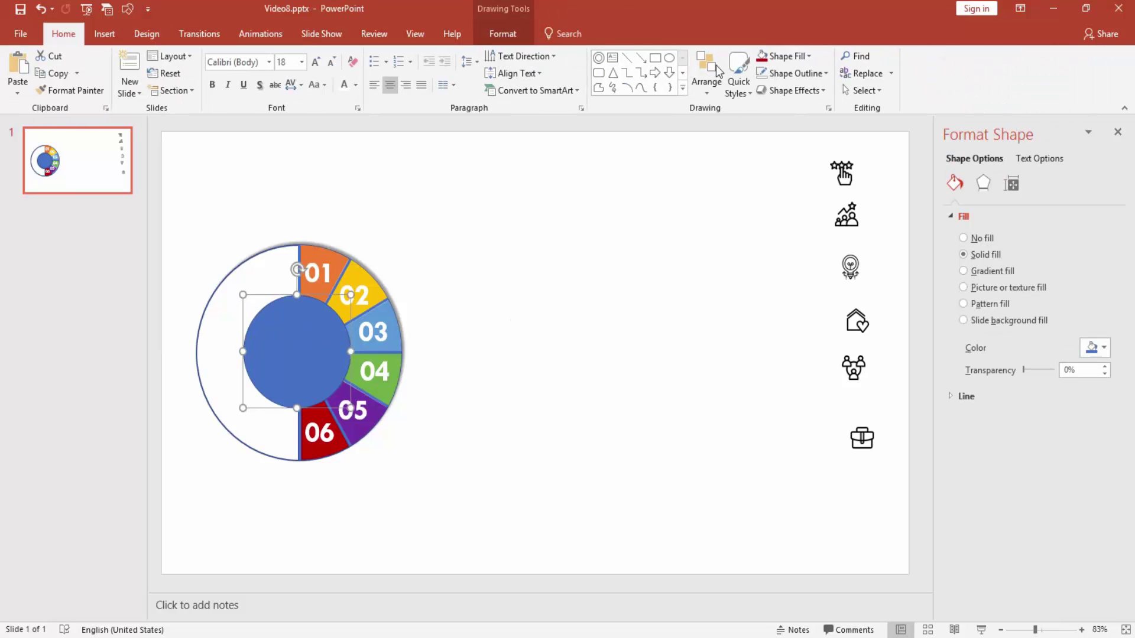
left_click(786, 56)
left_click(785, 185)
left_click(795, 73)
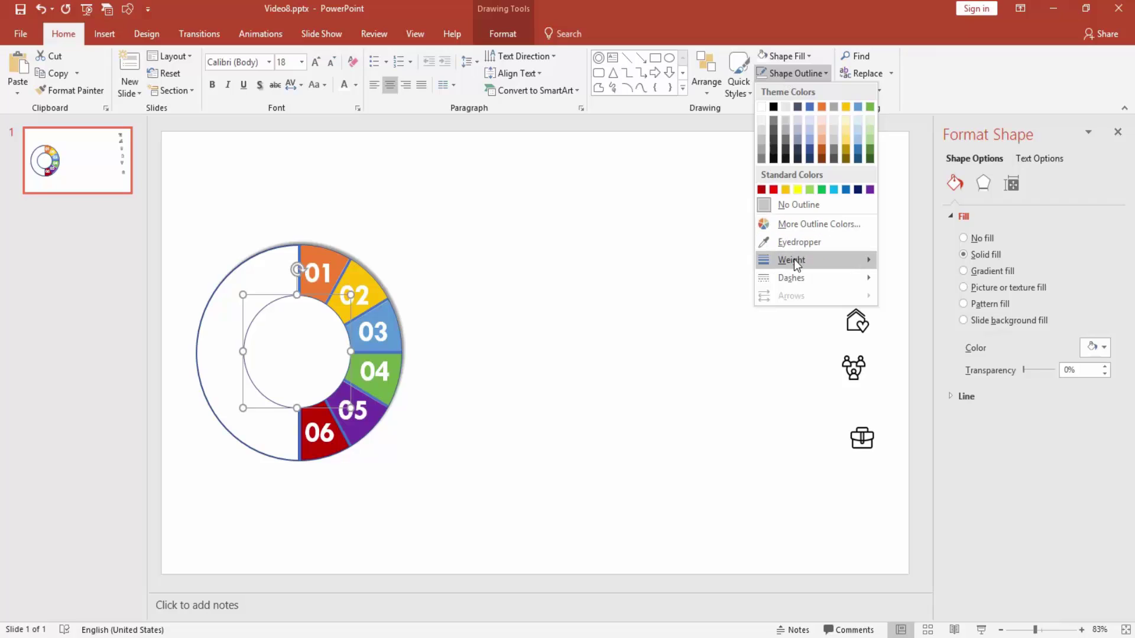
mouse_move(792, 260)
left_click(931, 381)
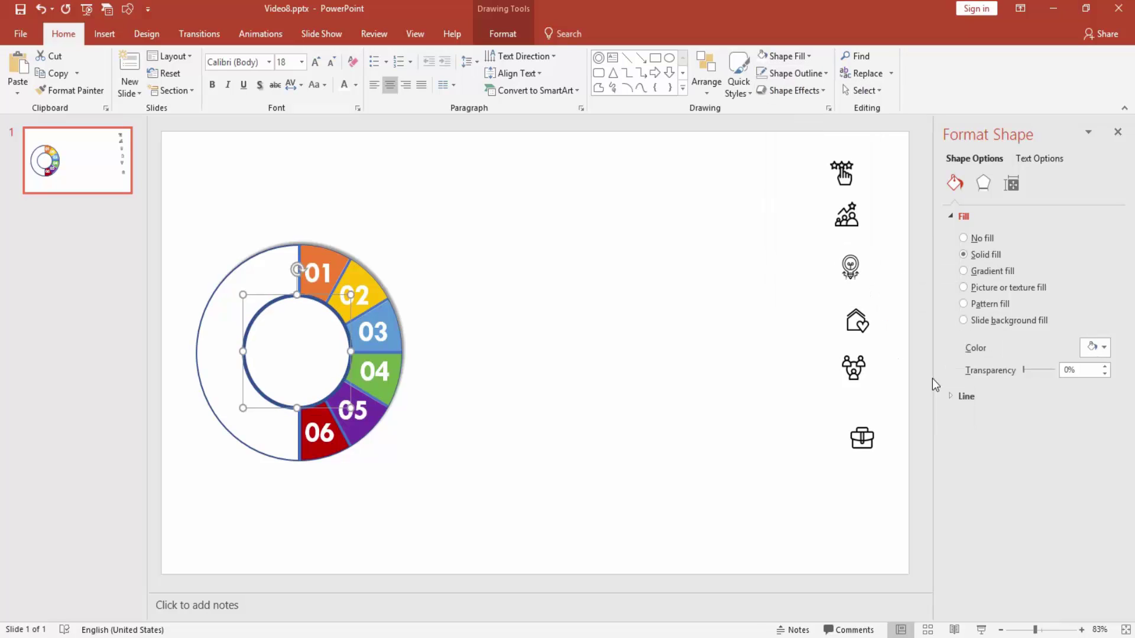
left_click(763, 73)
left_click(784, 73)
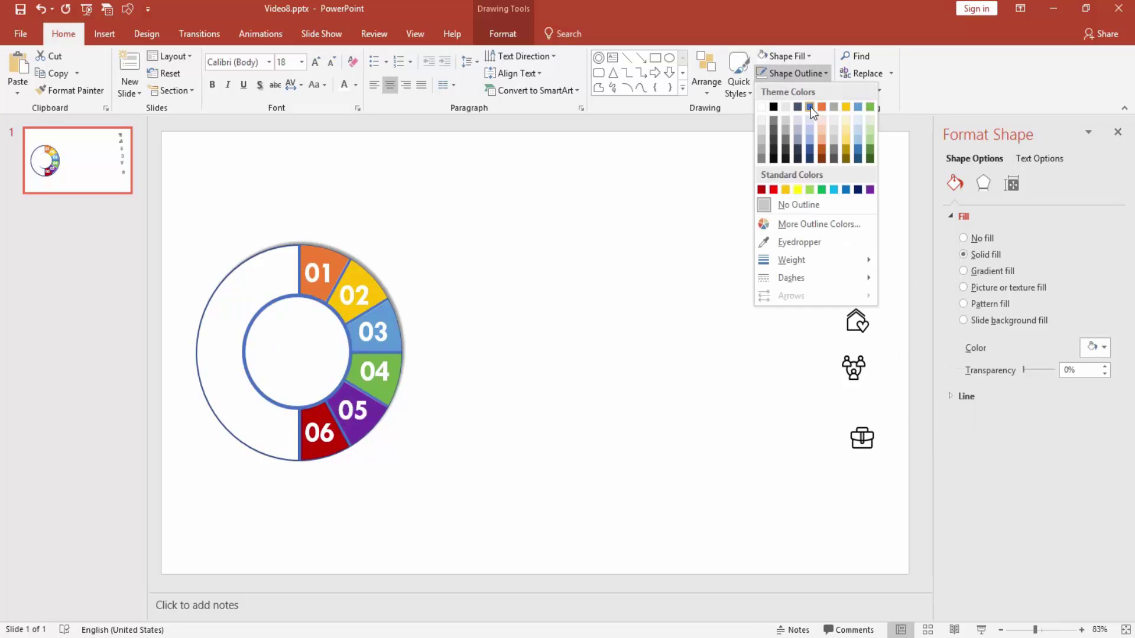
left_click(811, 140)
Apply the Offset Center outer shadow preset to the circle
left_click(983, 183)
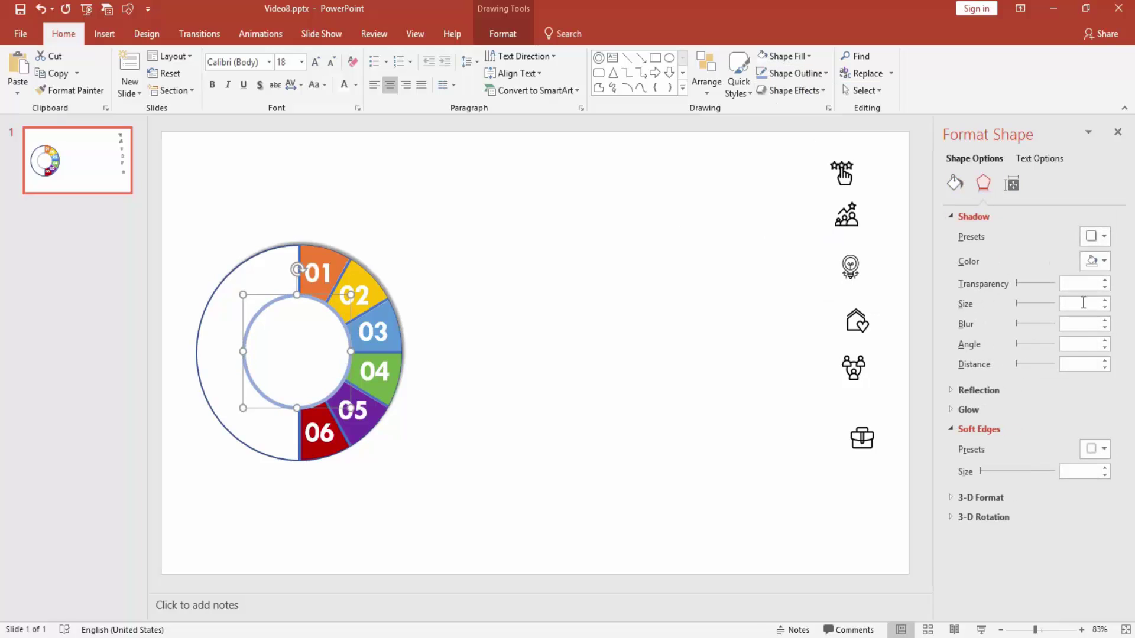
left_click(1096, 237)
left_click(1068, 359)
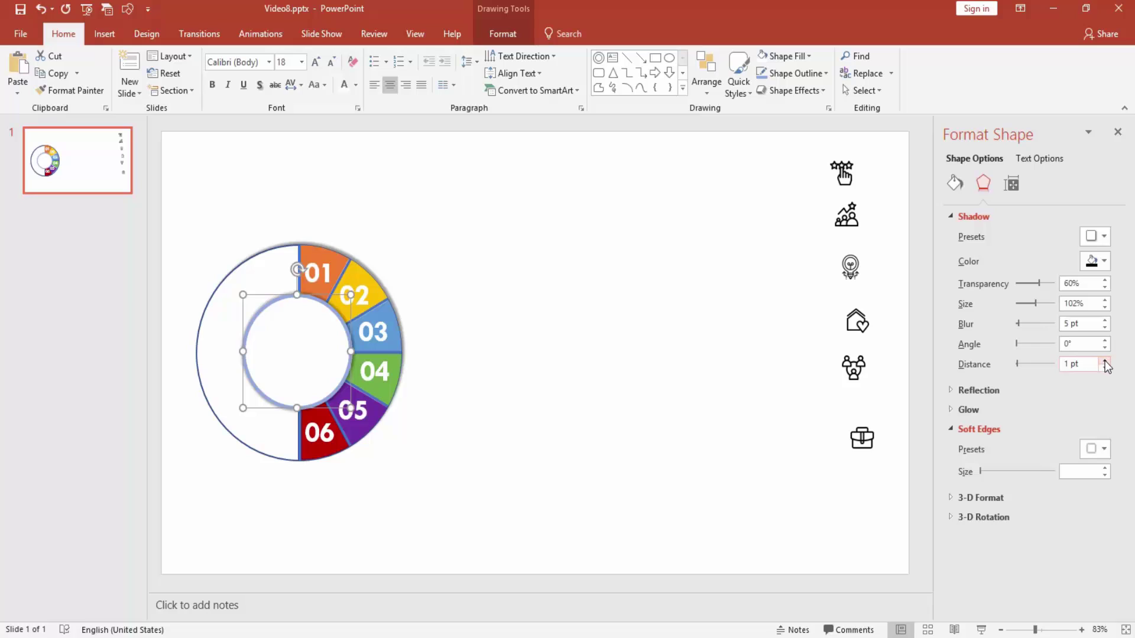
left_click(639, 257)
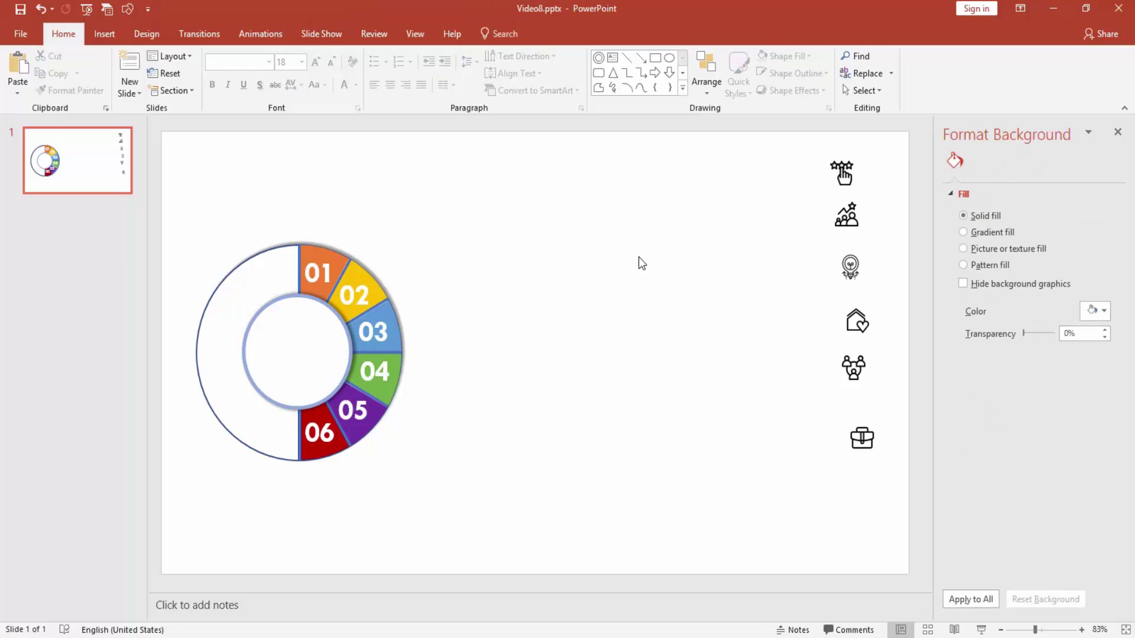
Fill the centre circle with a radial gradient, moving the first stop to 15%
left_click(292, 346)
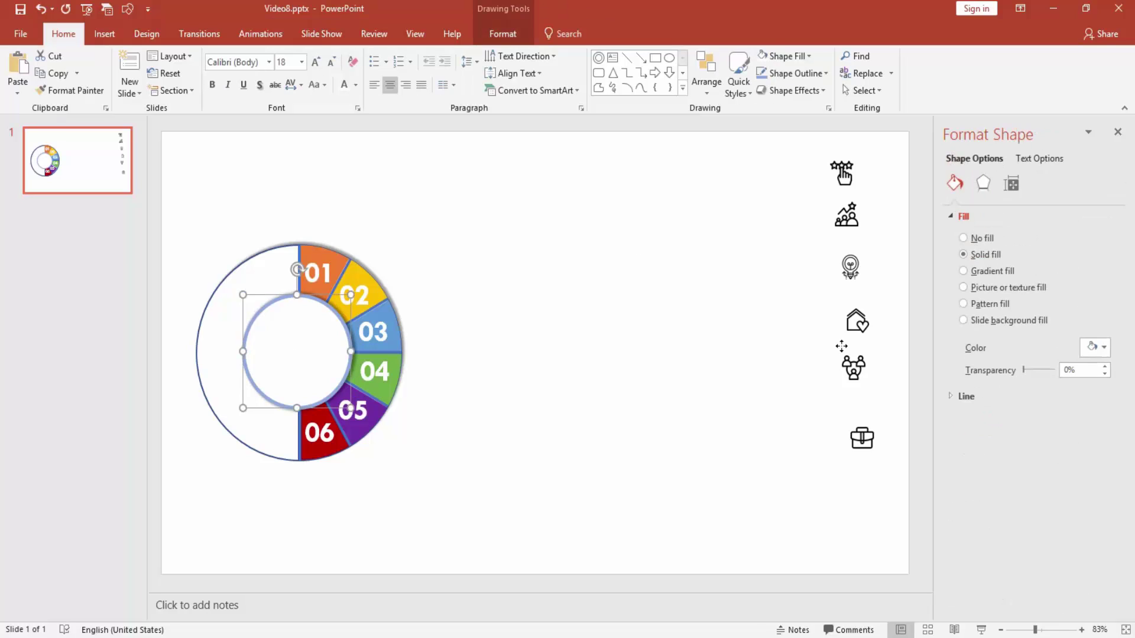
left_click(993, 272)
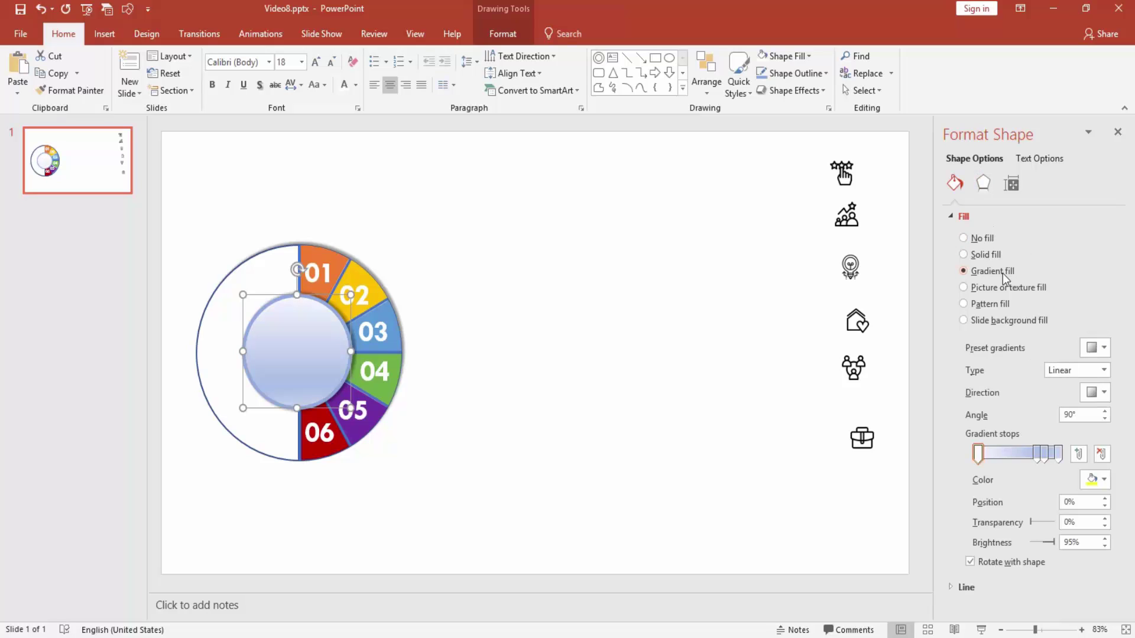
left_click_drag(1039, 458, 993, 461)
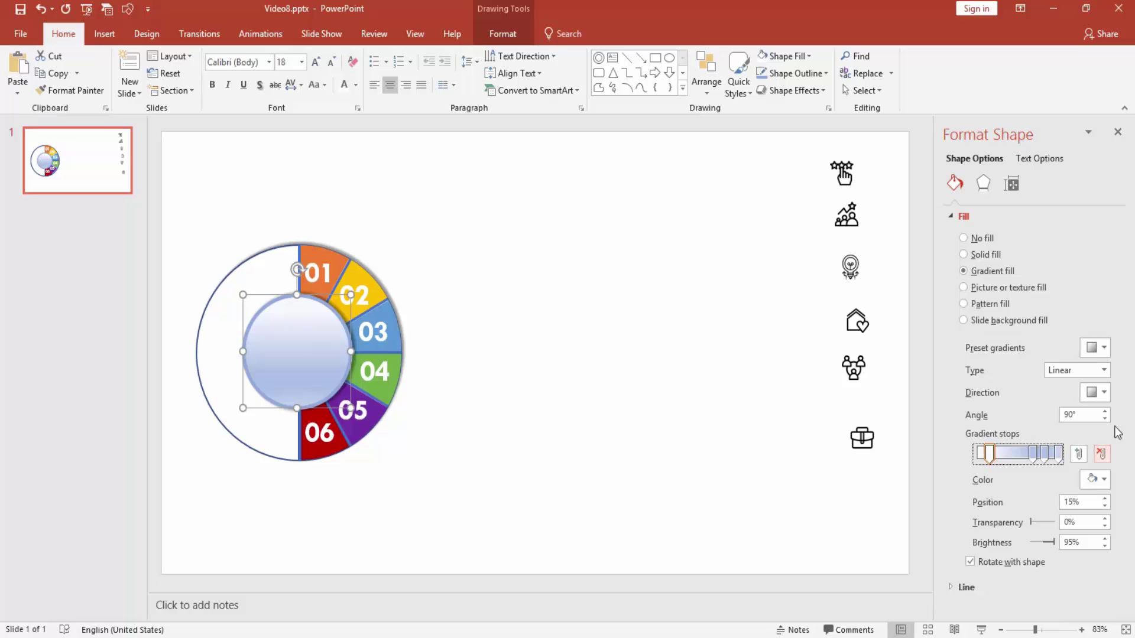
left_click(1102, 370)
left_click(1078, 398)
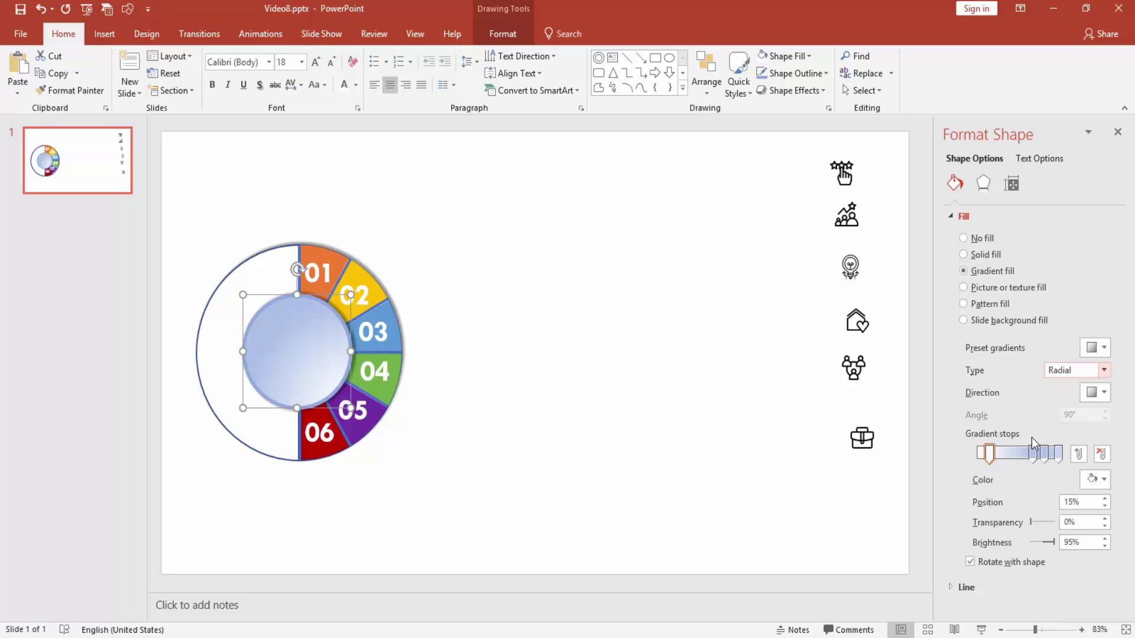
left_click(1027, 454)
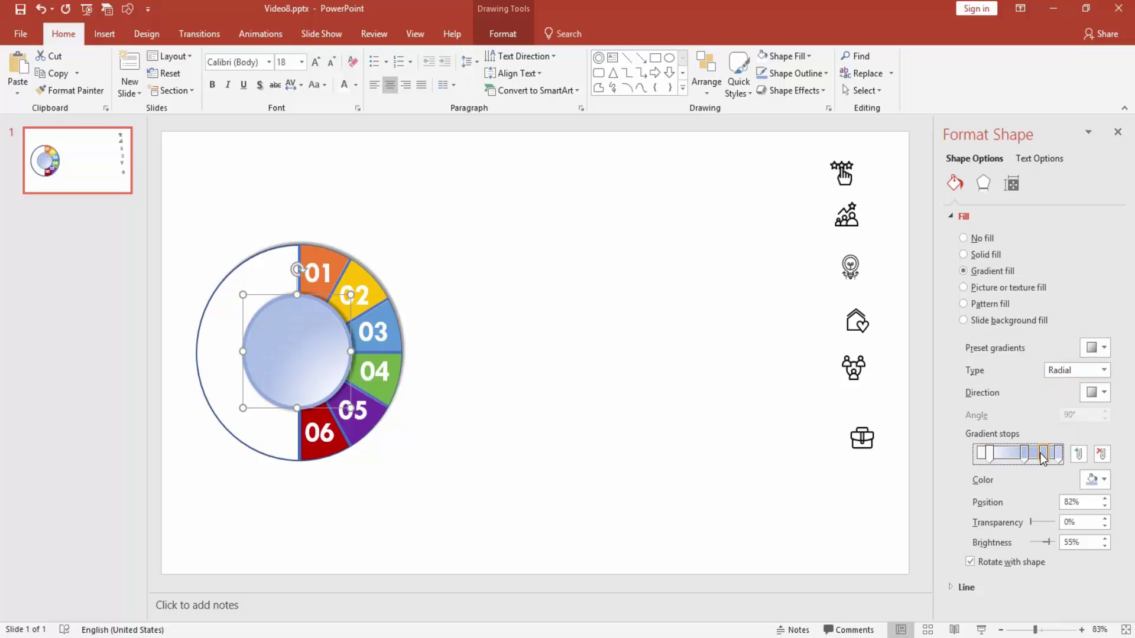
left_click(653, 258)
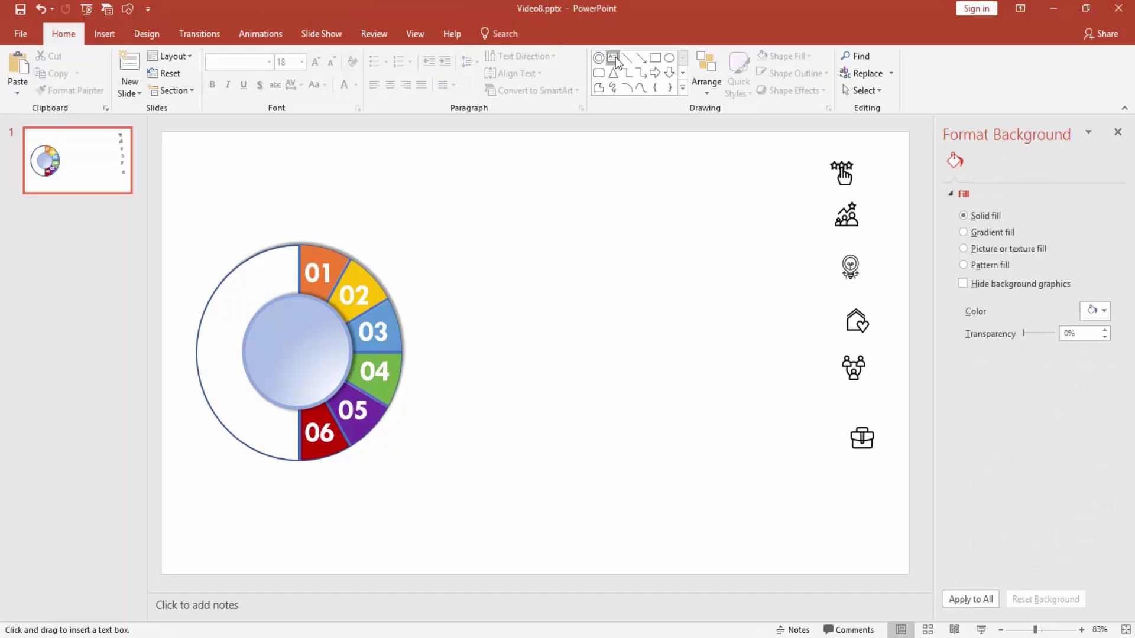
Add a text box and paste the 'Lorem Ipsum' heading copied from lipsum.com
left_click(473, 290)
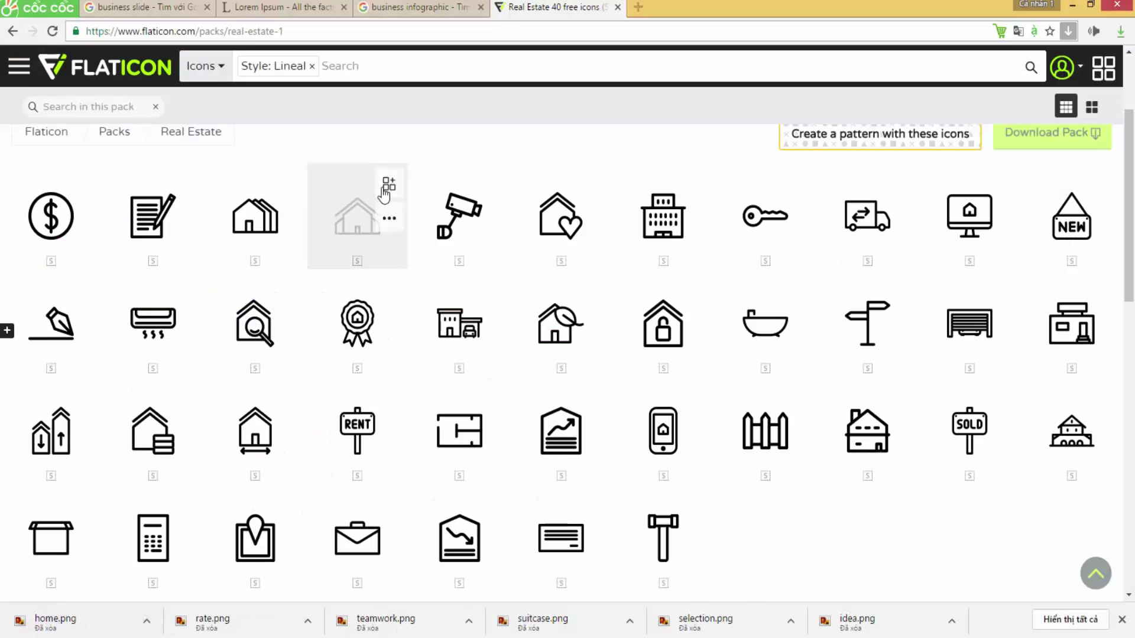
left_click(271, 8)
triple_click(689, 170)
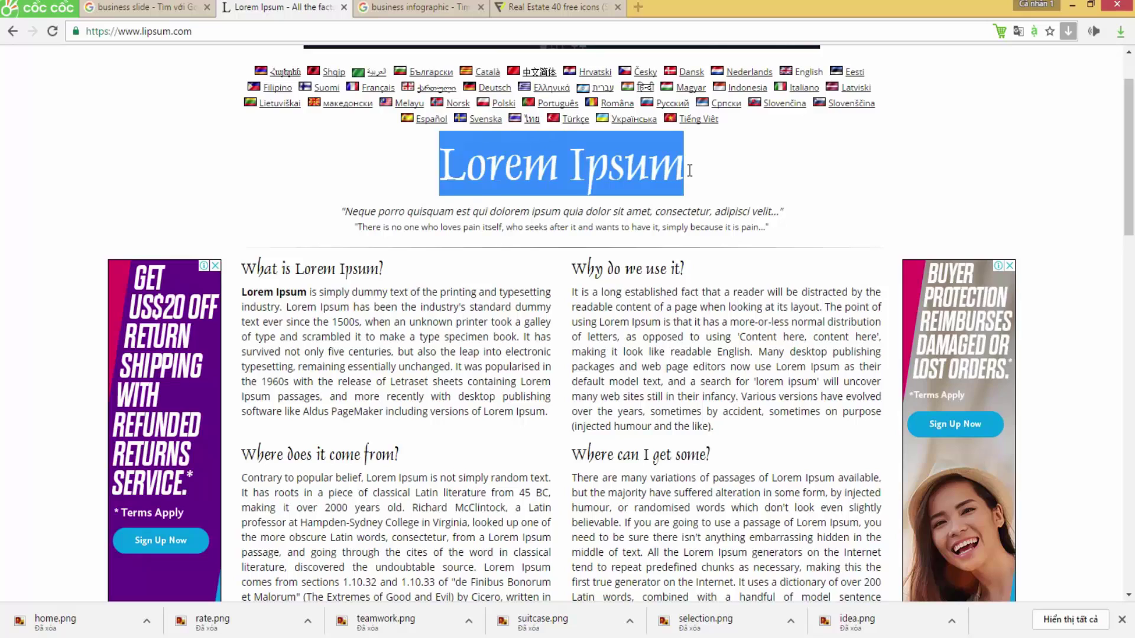
key("ctrl+c")
key("alt+Tab")
key("ctrl+v")
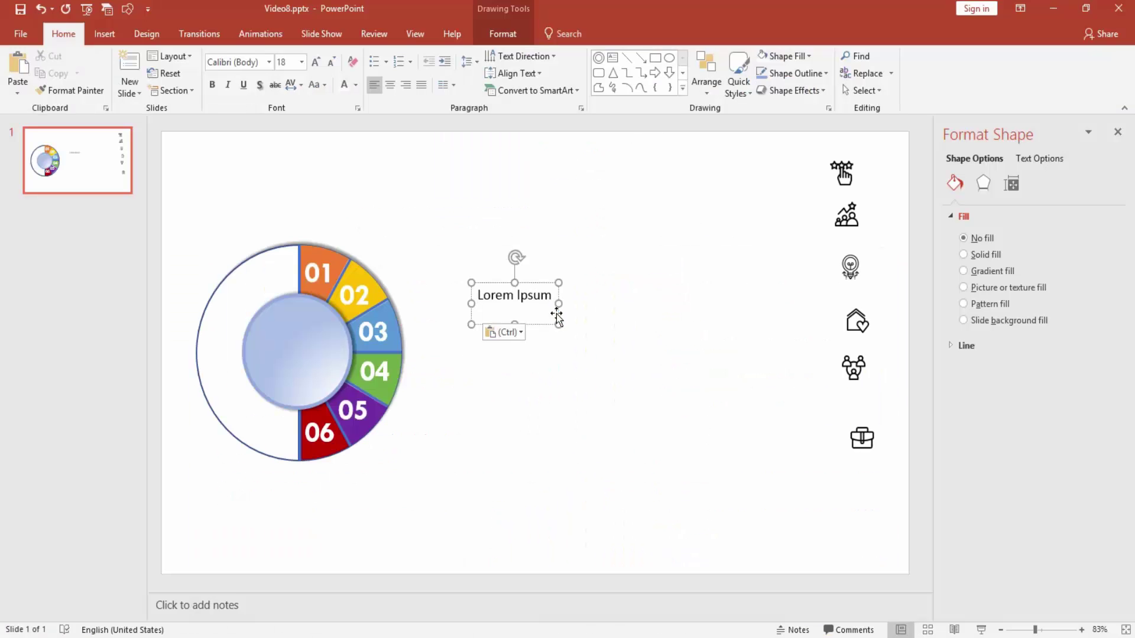
left_click(615, 281)
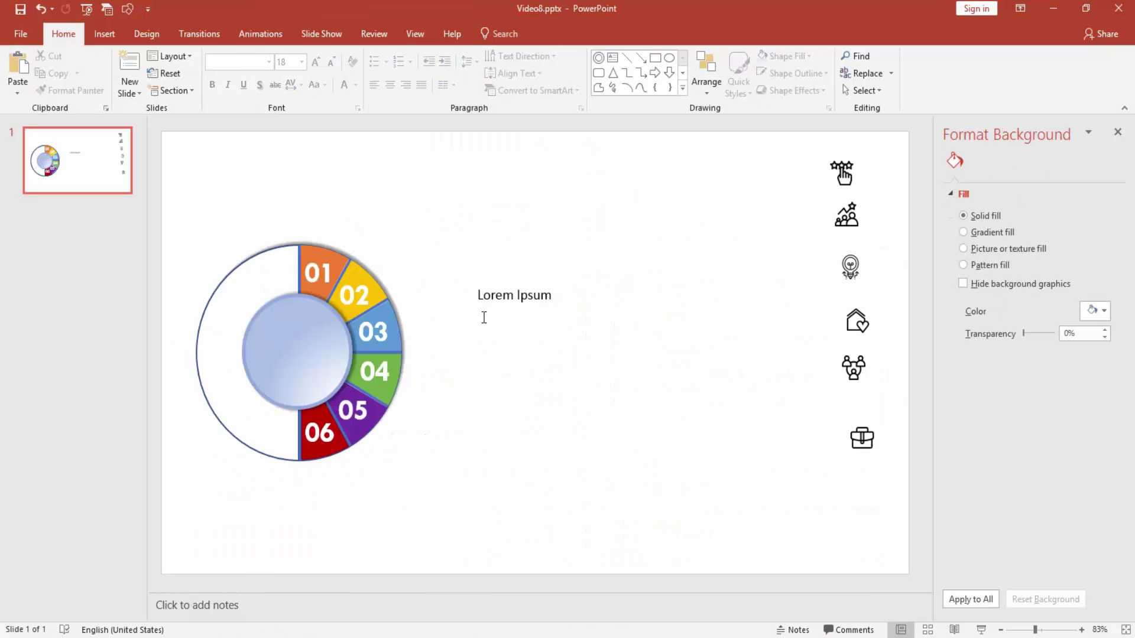
Copy the paragraph's first sentence from lipsum.com and paste it onto the slide
left_click(476, 322)
key("alt+Tab")
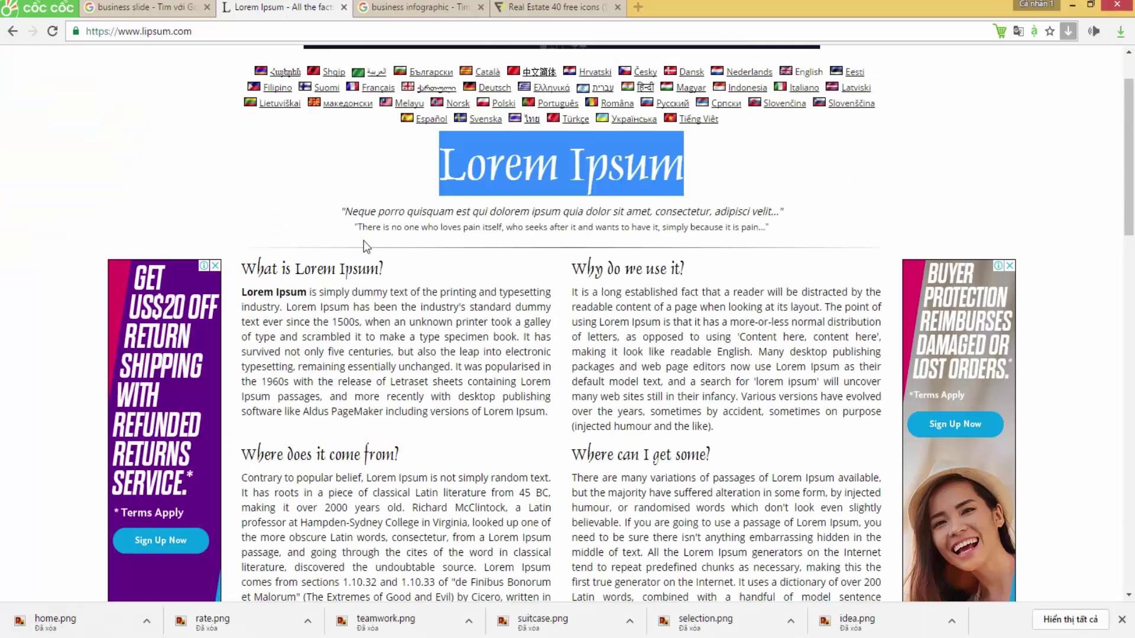
left_click_drag(242, 292, 283, 307)
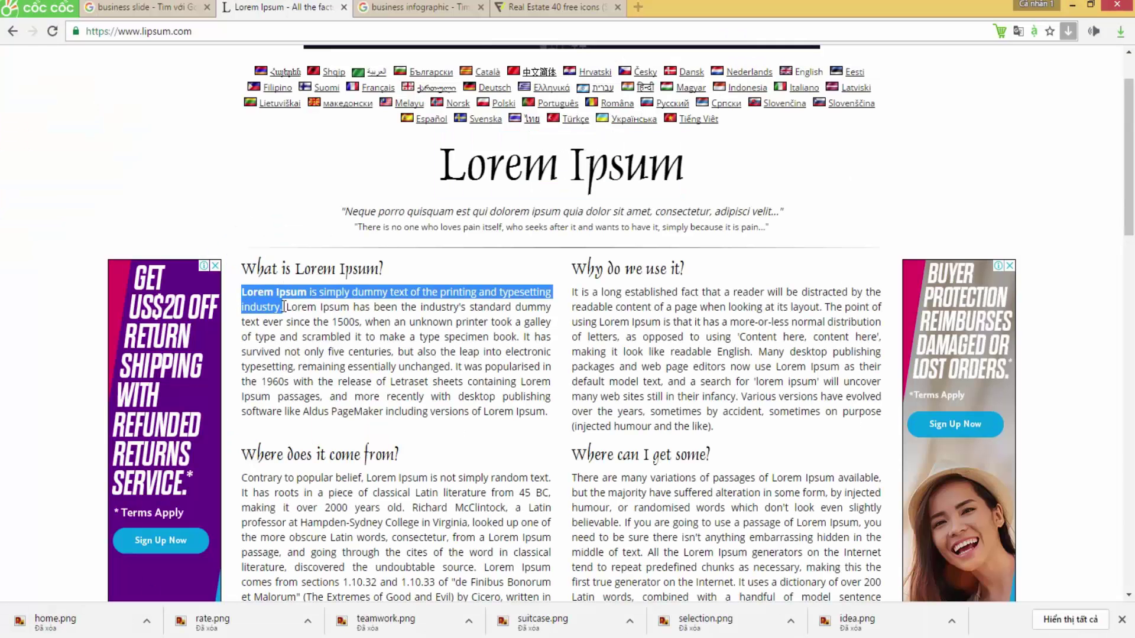
key("ctrl+c")
key("alt+Tab")
key("ctrl+v")
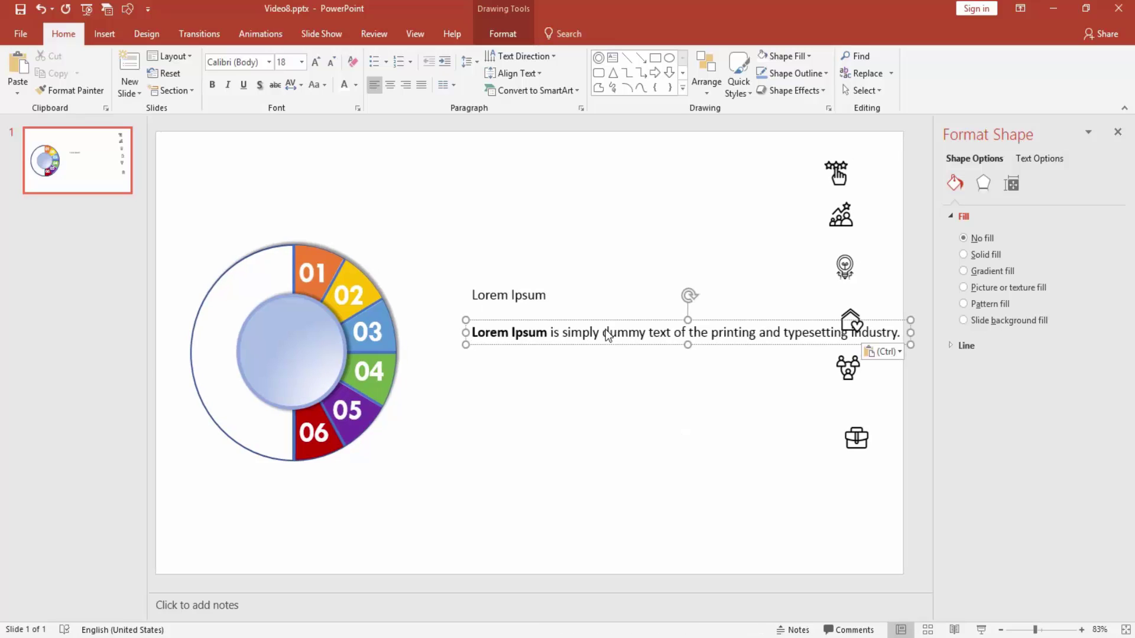
Widen the description's text box and set its text to 14 pt
triple_click(655, 338)
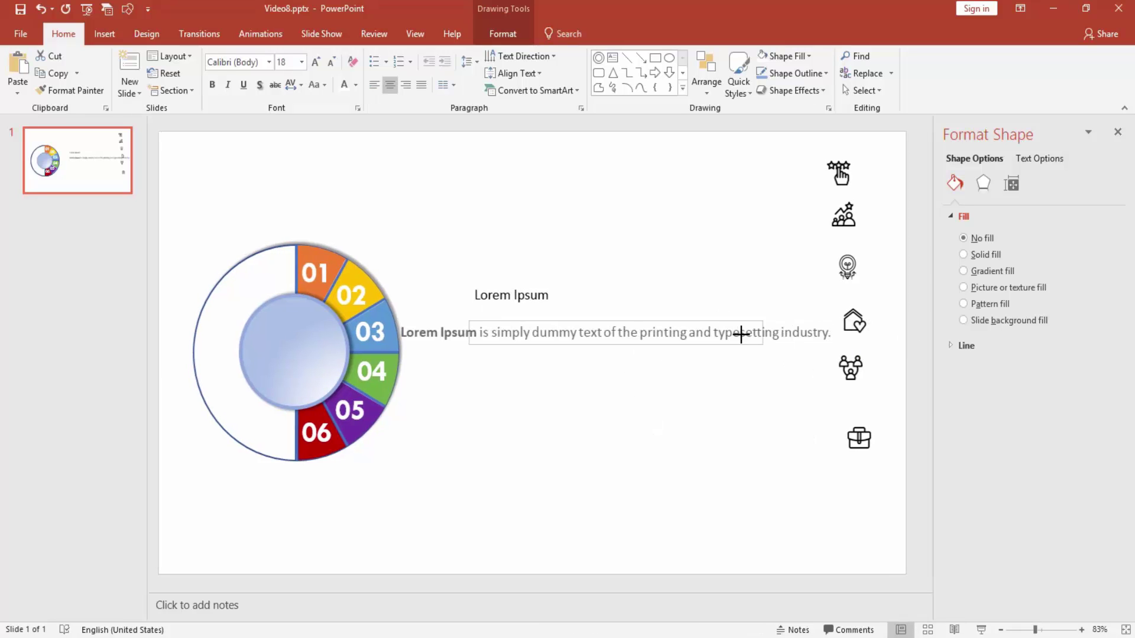
mouse_move(740, 334)
left_mouse_down()
mouse_move(759, 341)
mouse_move(571, 357)
left_mouse_up()
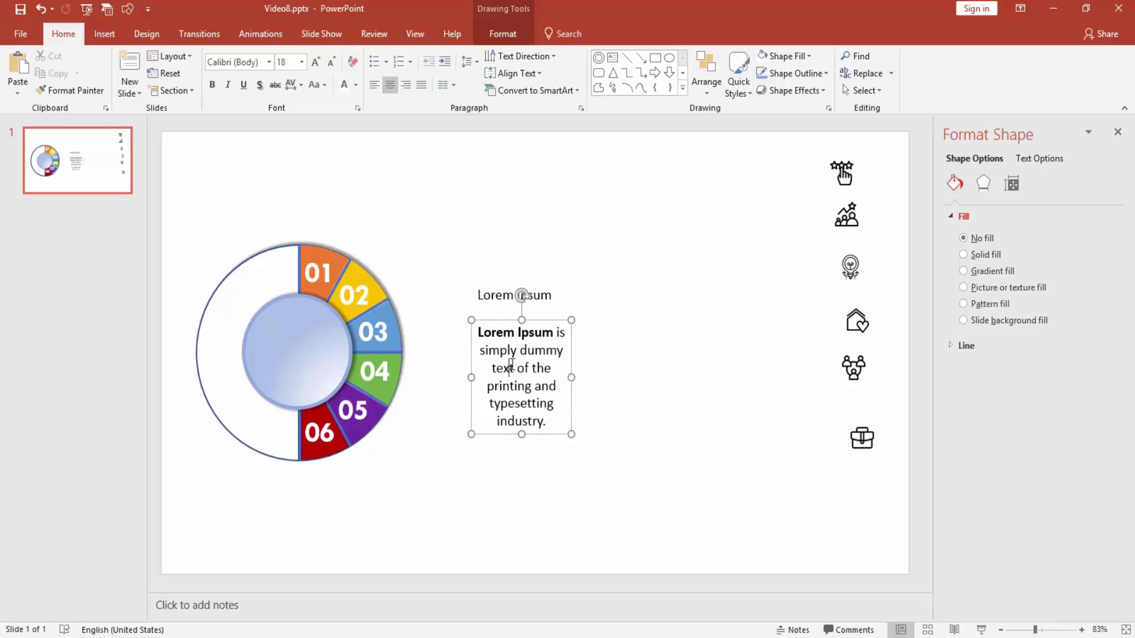
triple_click(558, 340)
left_click(585, 323)
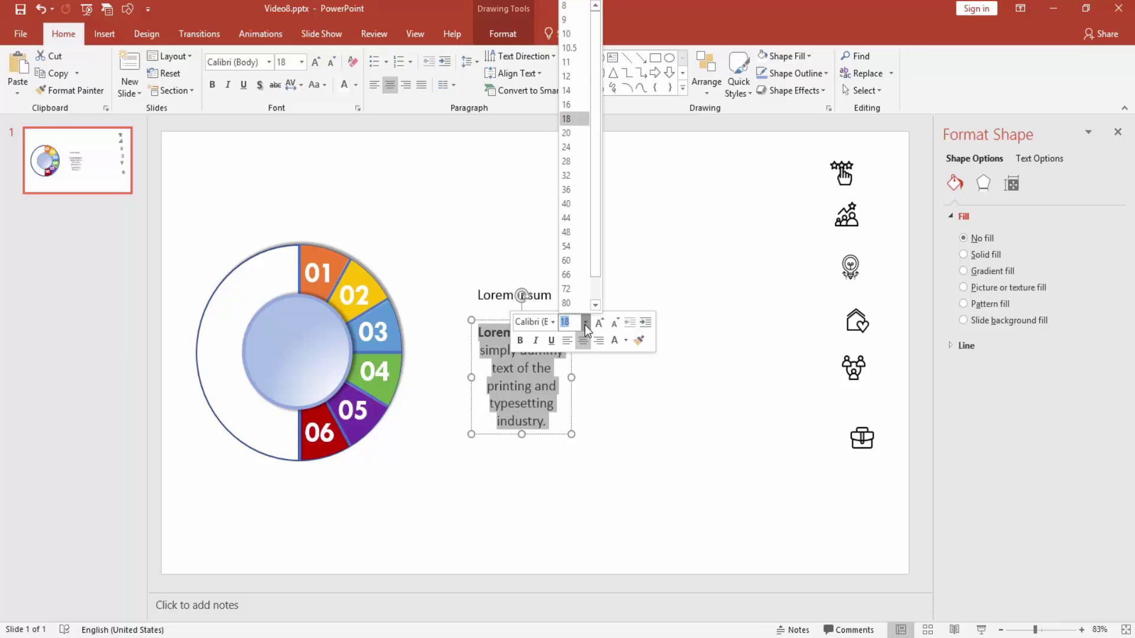
left_click(568, 69)
left_click(631, 301)
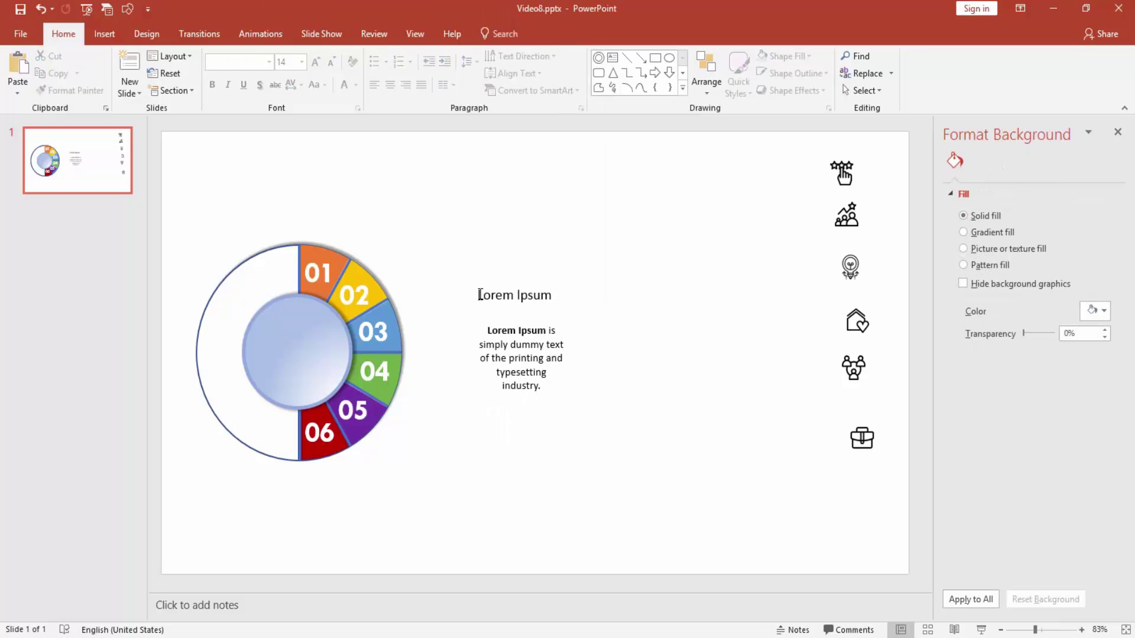
Make the Lorem Ipsum title bold and change its font to Tw Cen MT
left_click(505, 295)
left_click(212, 84)
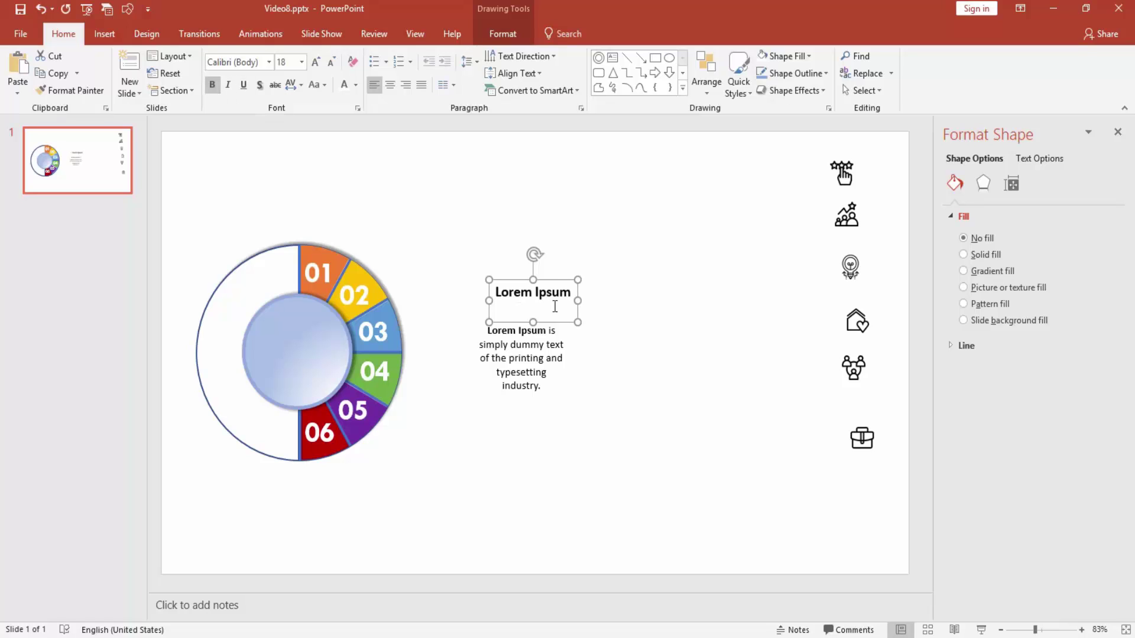
triple_click(546, 300)
left_click(244, 64)
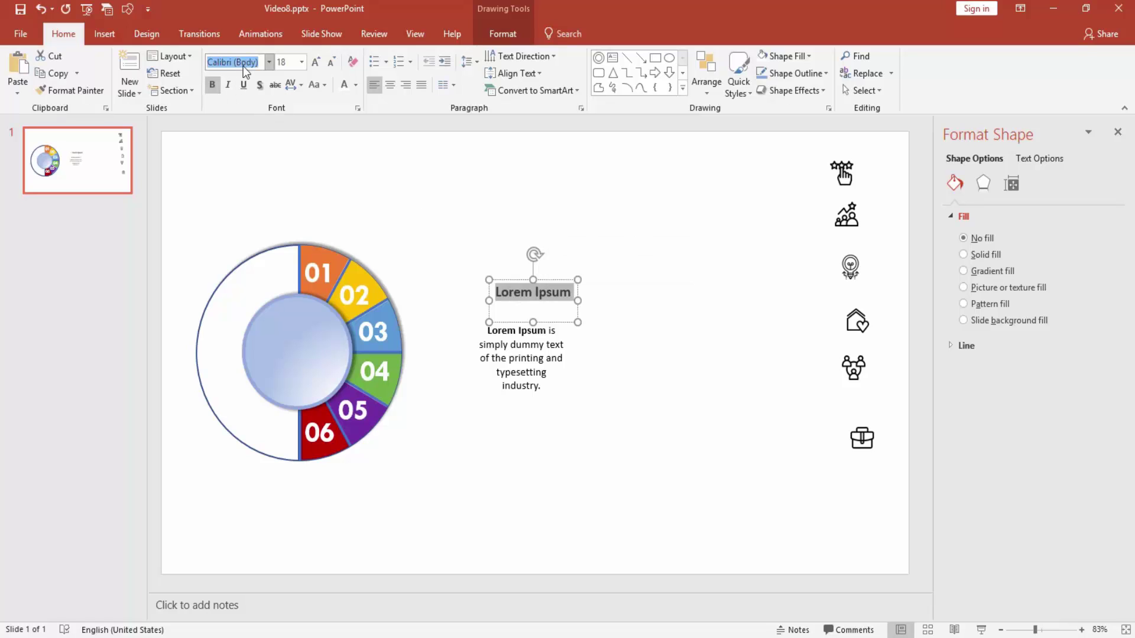
type("Tw Cen MT")
left_click(599, 357)
Move the title and description into the circle, narrow the description and set it to 10 pt
left_click(534, 294)
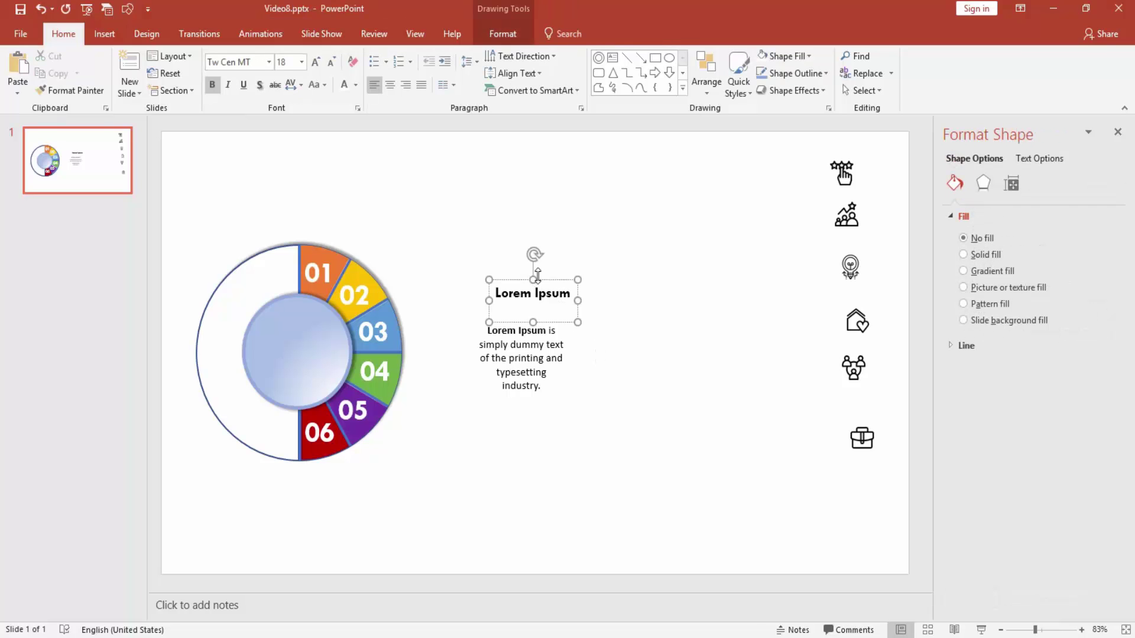
left_click_drag(537, 275, 305, 318)
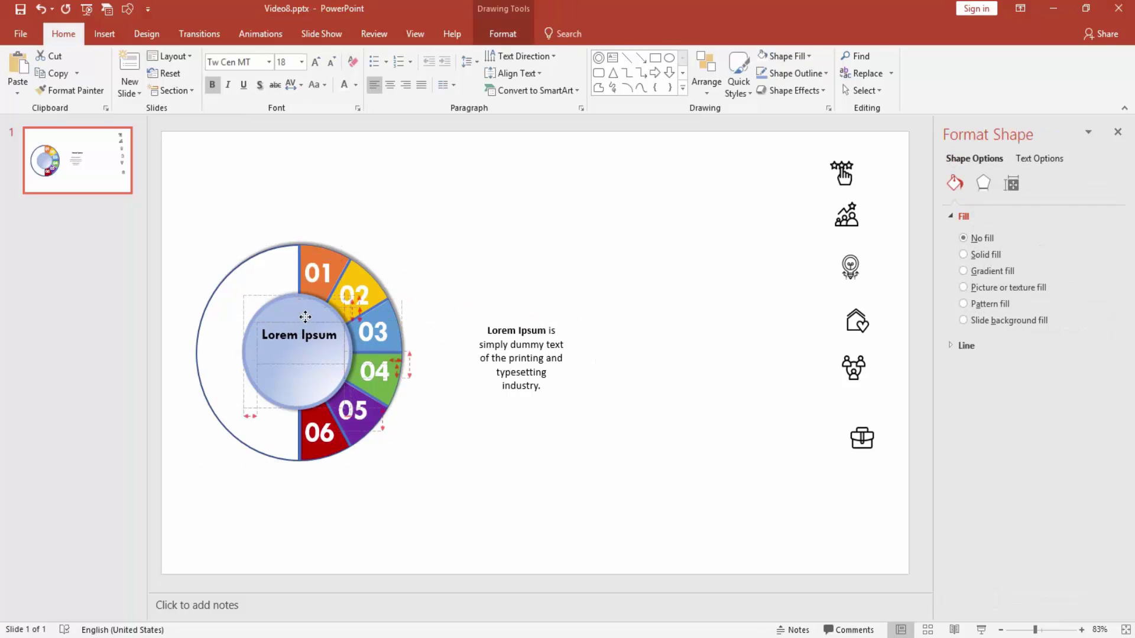
left_click(540, 323)
left_click_drag(540, 323, 317, 333)
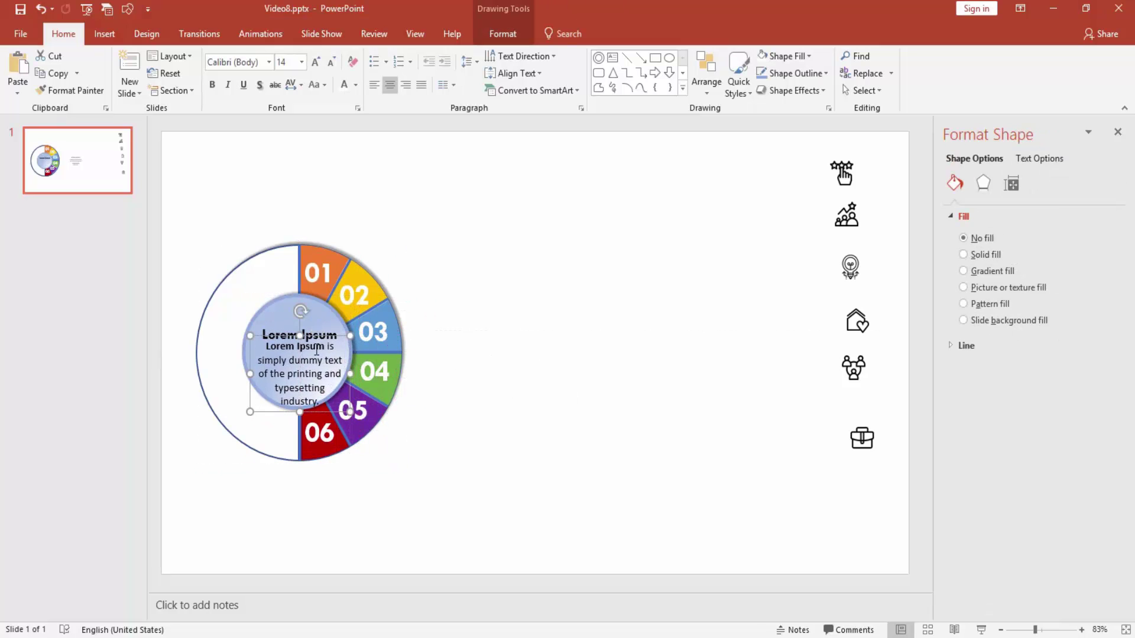
left_click_drag(344, 410, 341, 426)
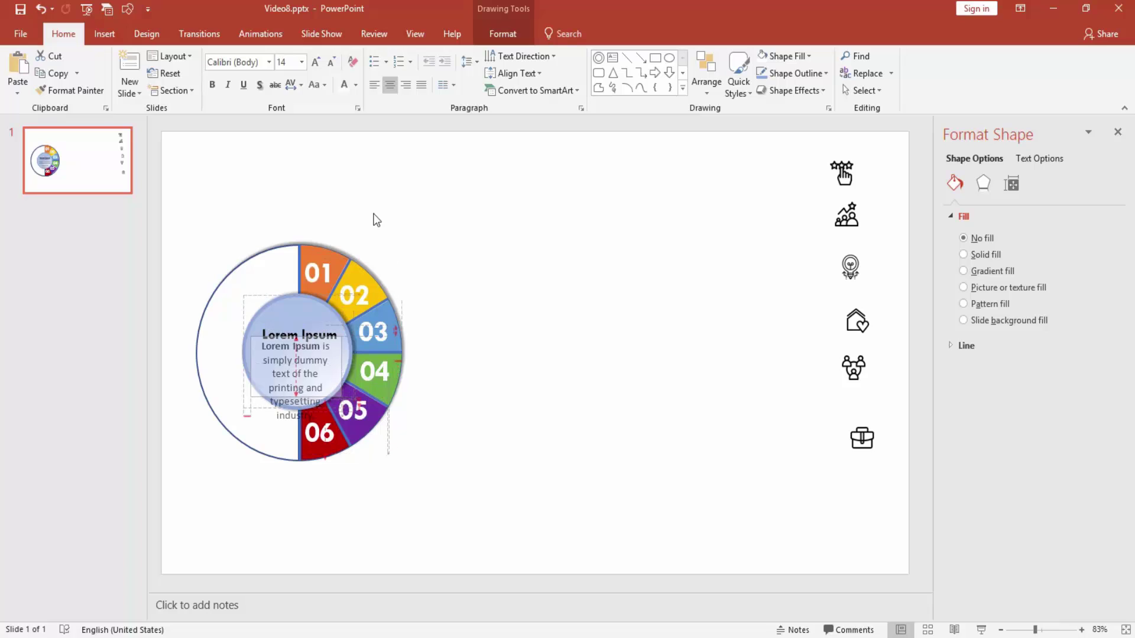
key("ctrl+a")
left_click(290, 63)
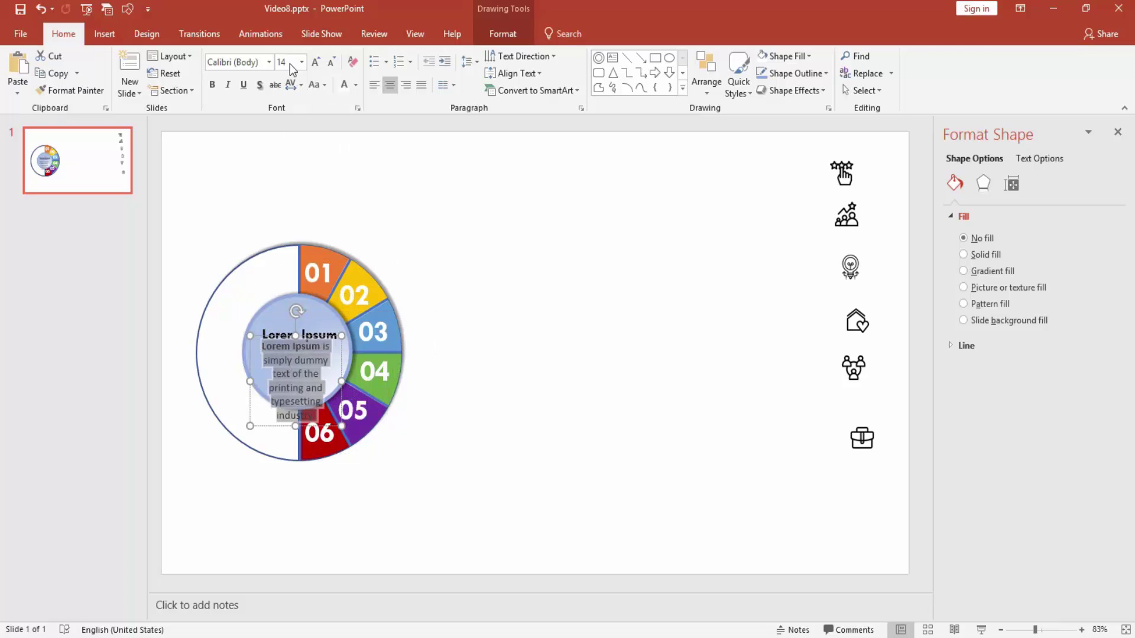
type("10")
left_click(476, 311)
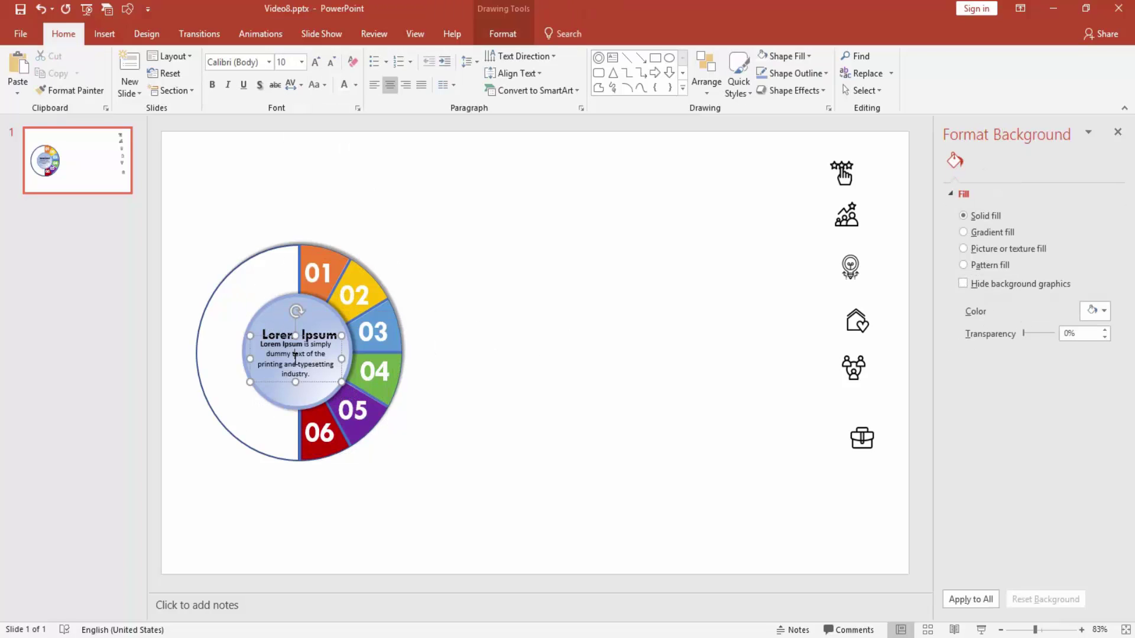
left_click_drag(314, 340, 315, 342)
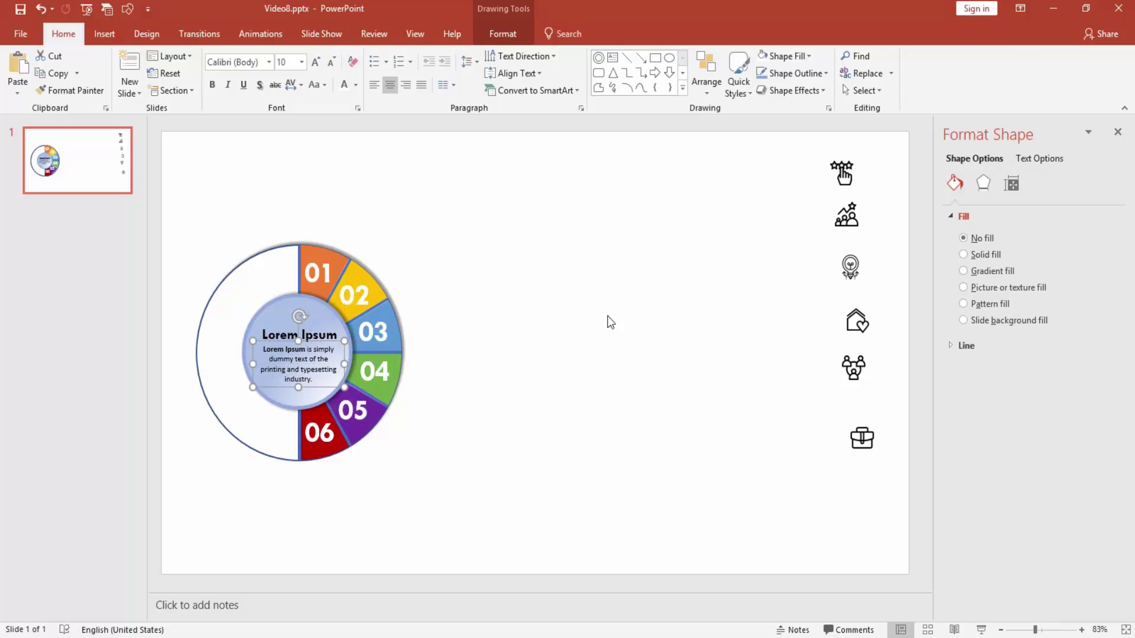
left_click(640, 313)
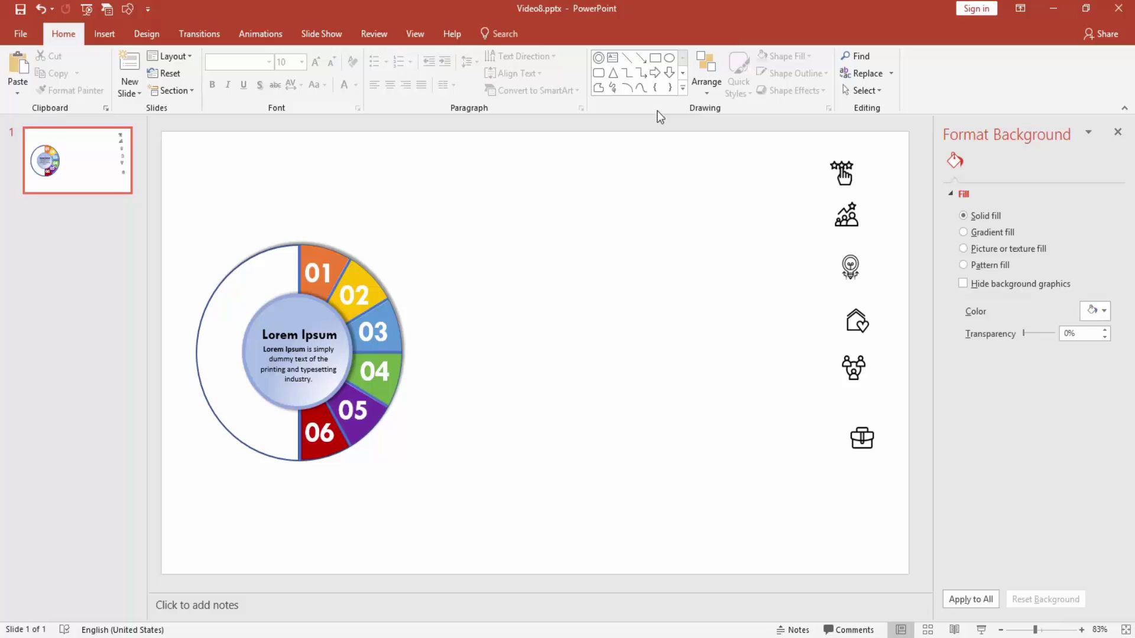
Draw a roughly square rectangle above the donut
left_click(657, 63)
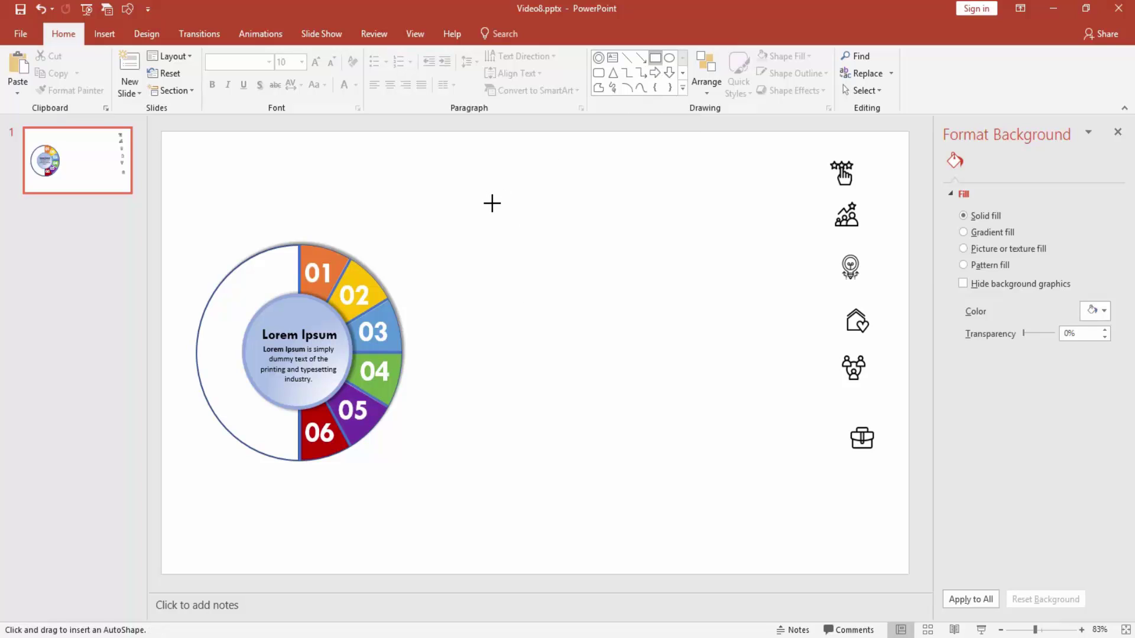
mouse_move(464, 186)
left_mouse_down()
mouse_move(490, 186)
mouse_move(462, 228)
left_mouse_up()
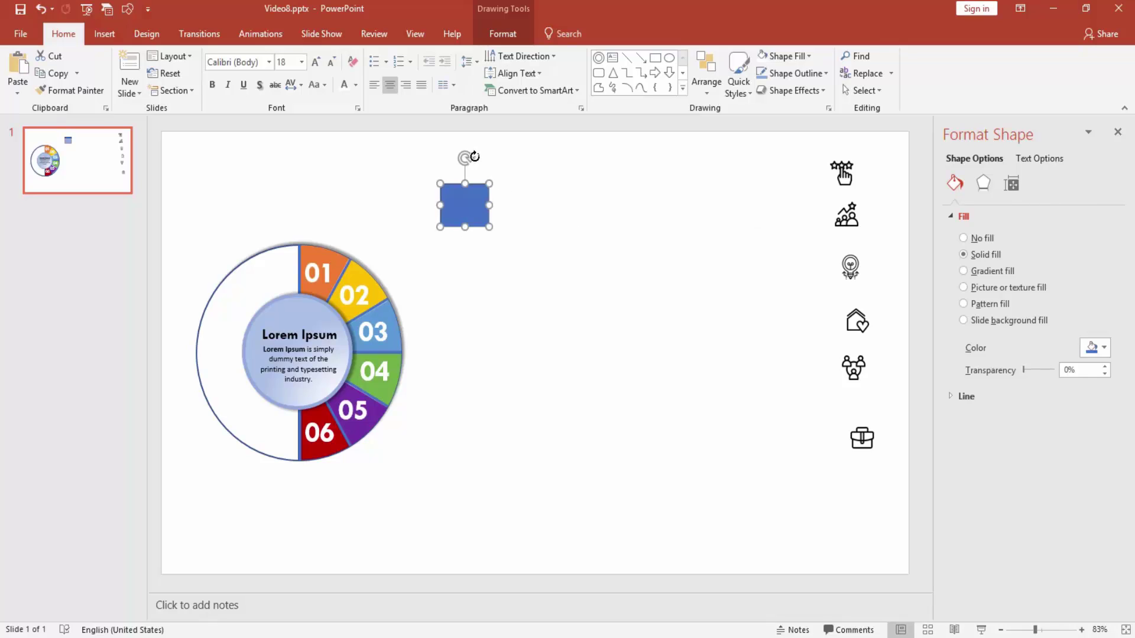
left_click_drag(465, 157, 483, 162)
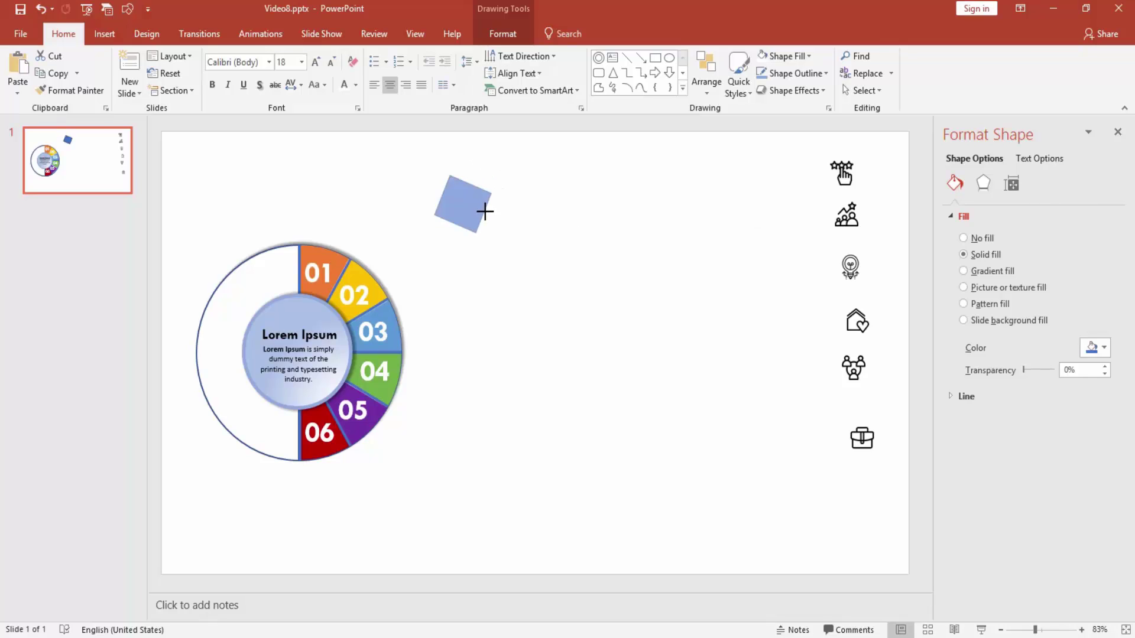
left_click_drag(487, 214, 484, 212)
Size the square to 0.8" × 0.8", rotate it 45° into a diamond, and duplicate it
left_click(1011, 183)
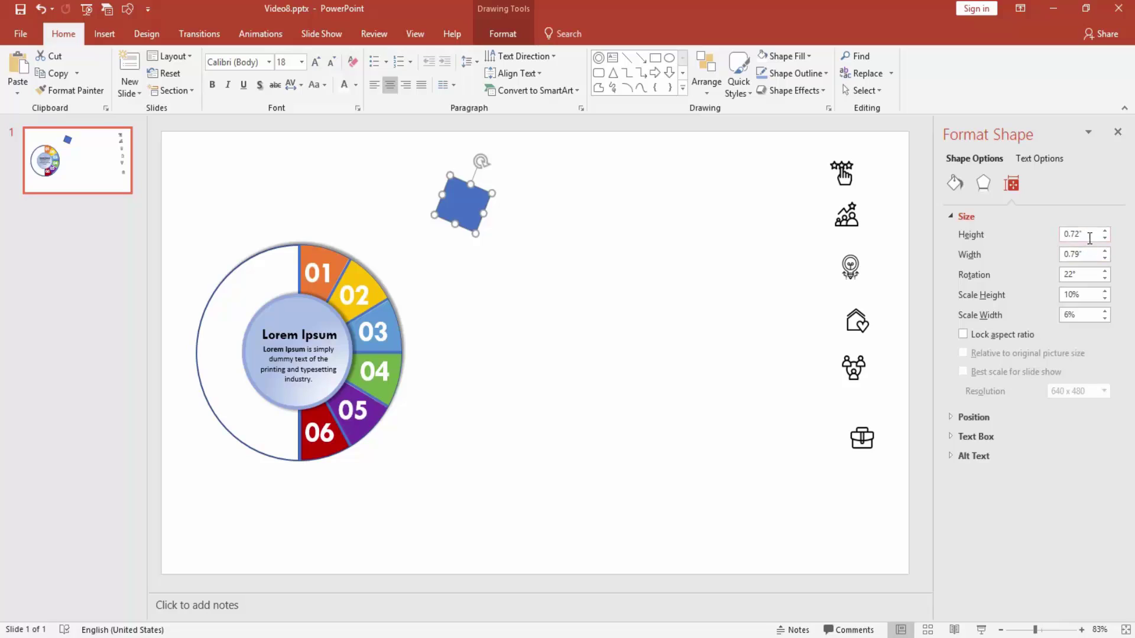
type("8")
key("Return")
type("0.")
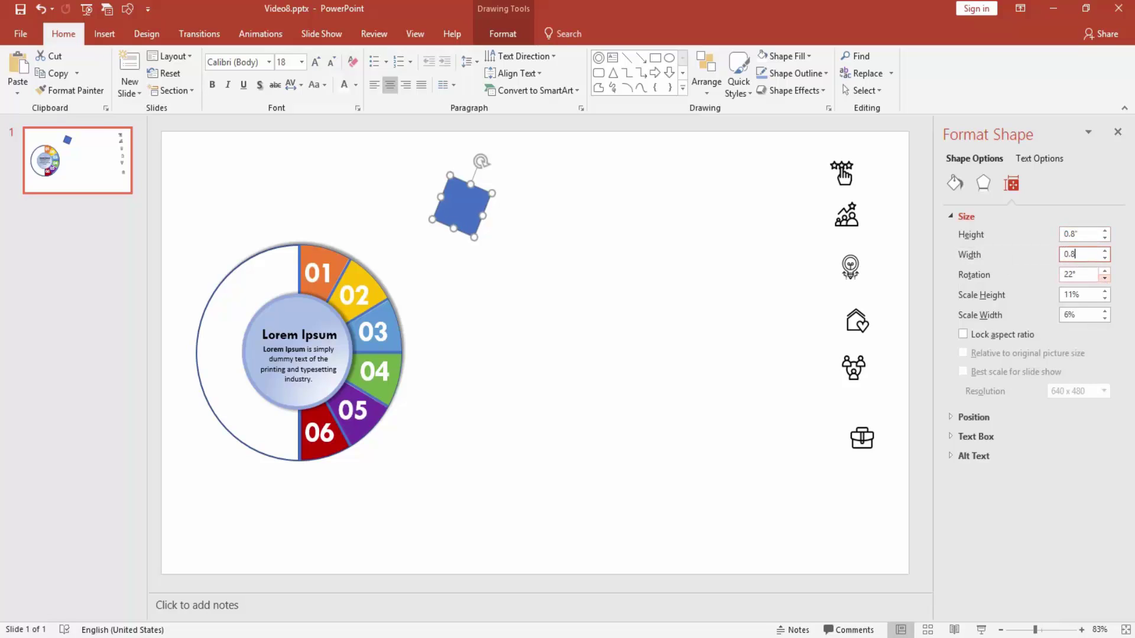
type("8")
left_click(1055, 276)
type("45")
key("Return")
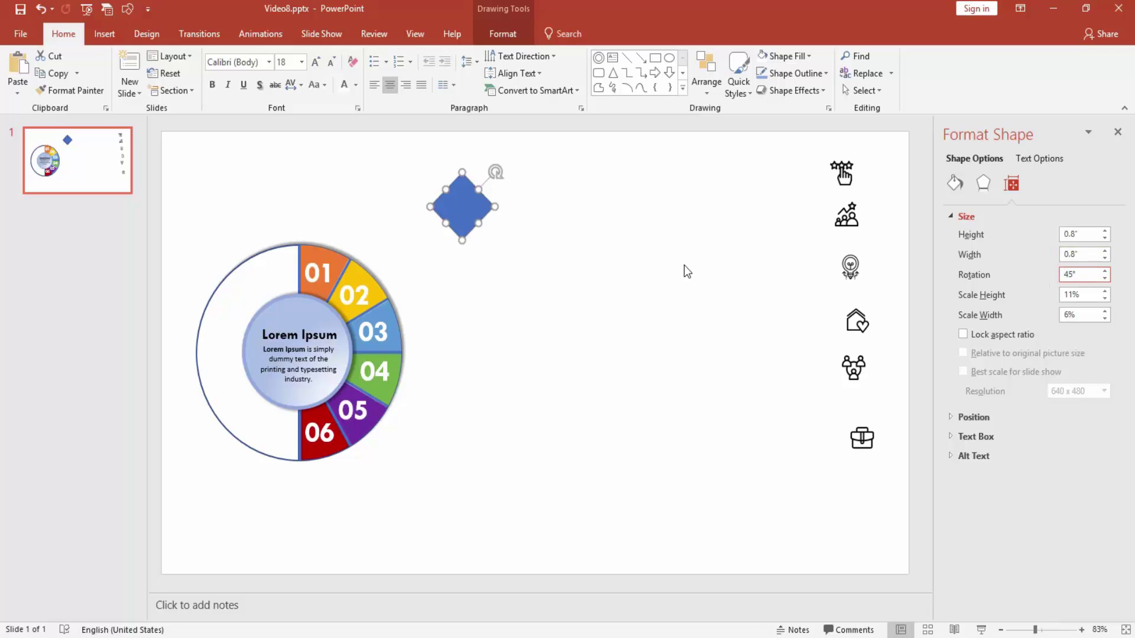
left_click(680, 263)
left_click(485, 198)
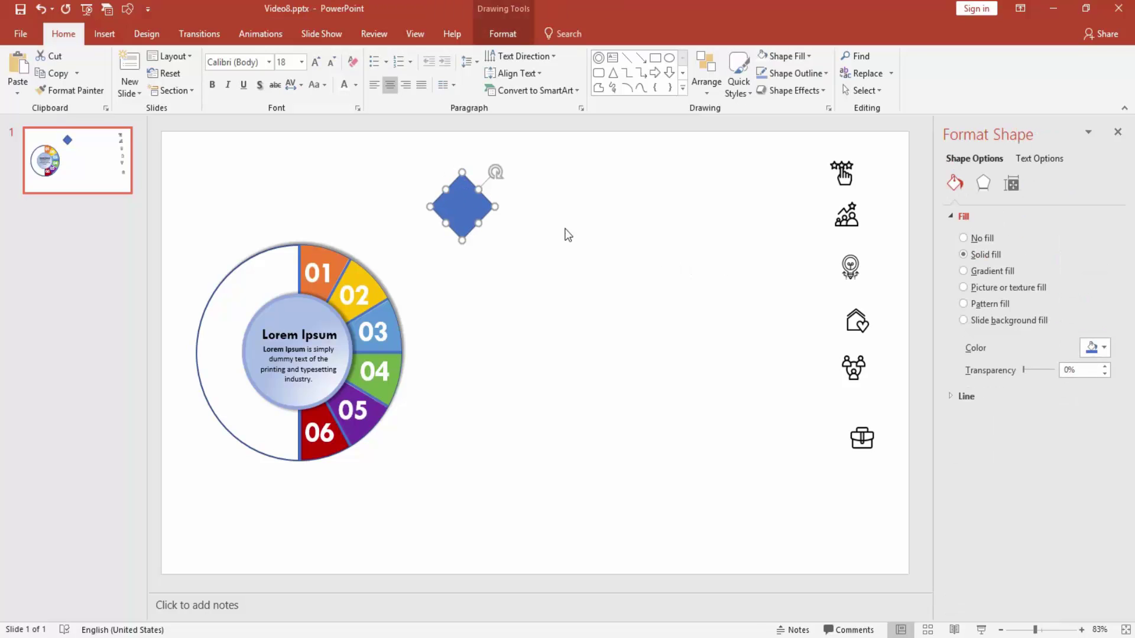
key("ctrl+c")
key("ctrl+v")
Offset the diamond copy slightly and send it behind the original
left_click_drag(477, 220, 479, 205)
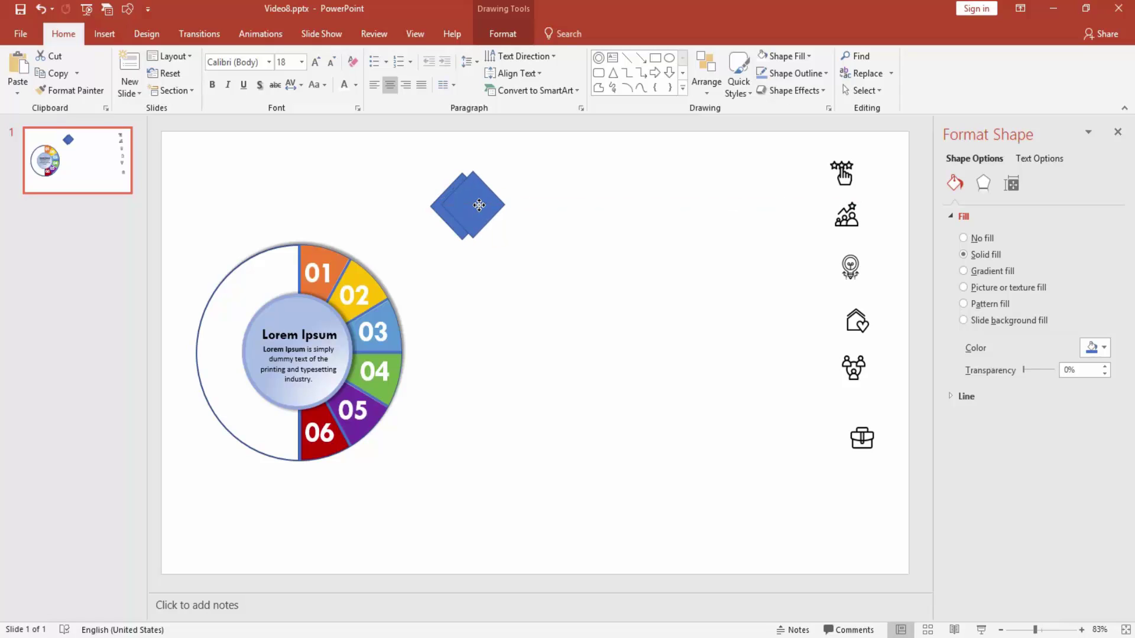
left_click(479, 205)
key("shift+F10")
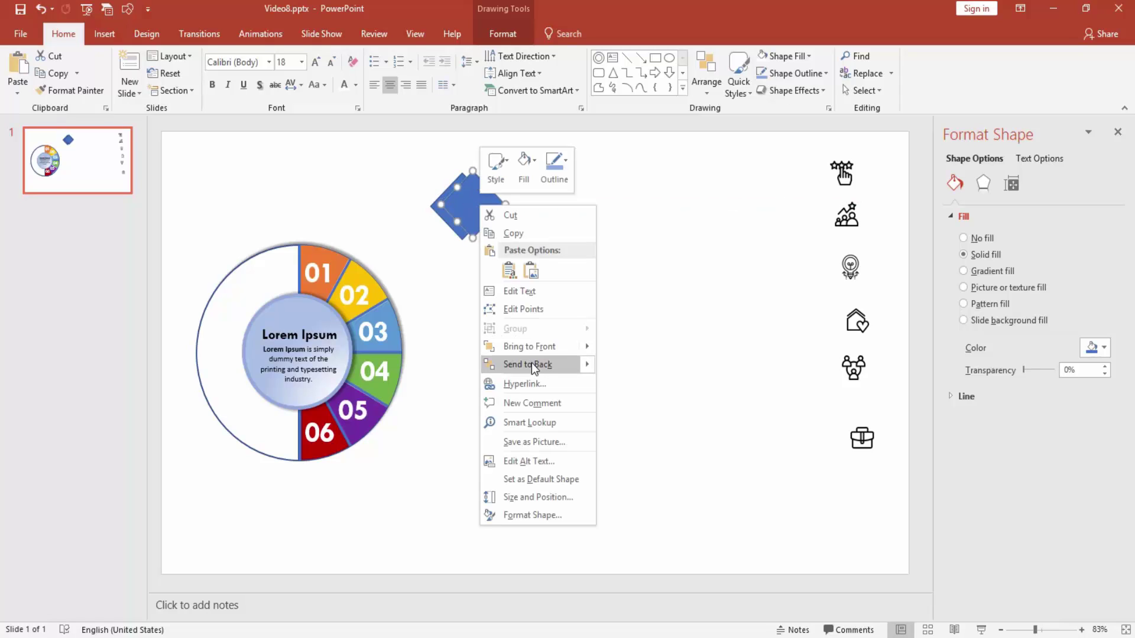
left_click(531, 363)
left_click_drag(564, 159, 403, 256)
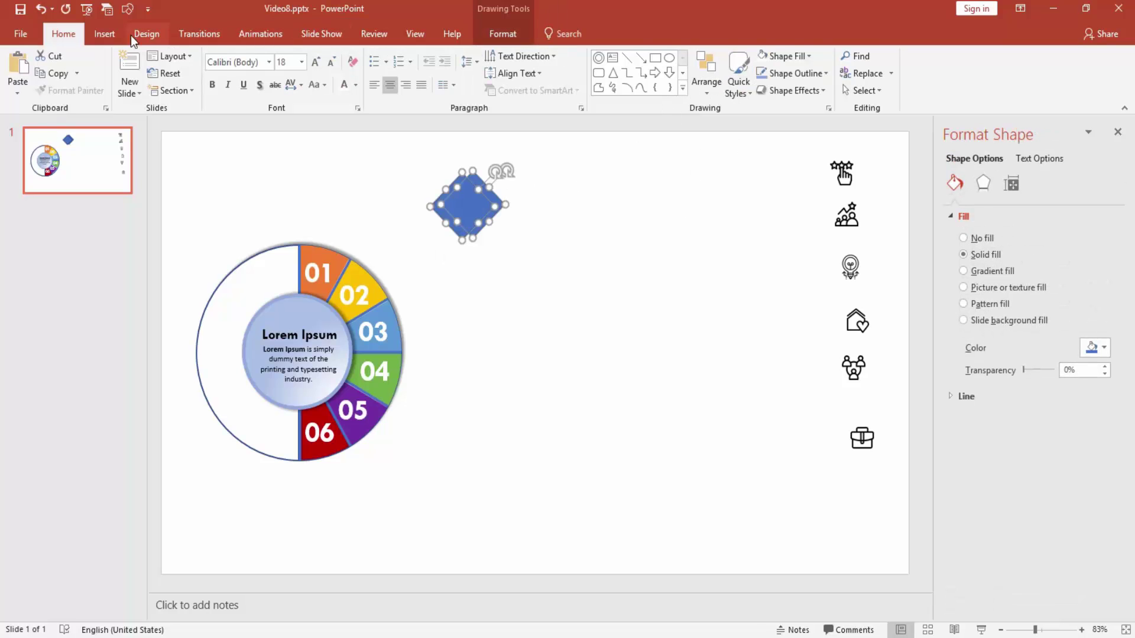
scroll(706, 94, "down", 1)
scroll(698, 100, "up", 1)
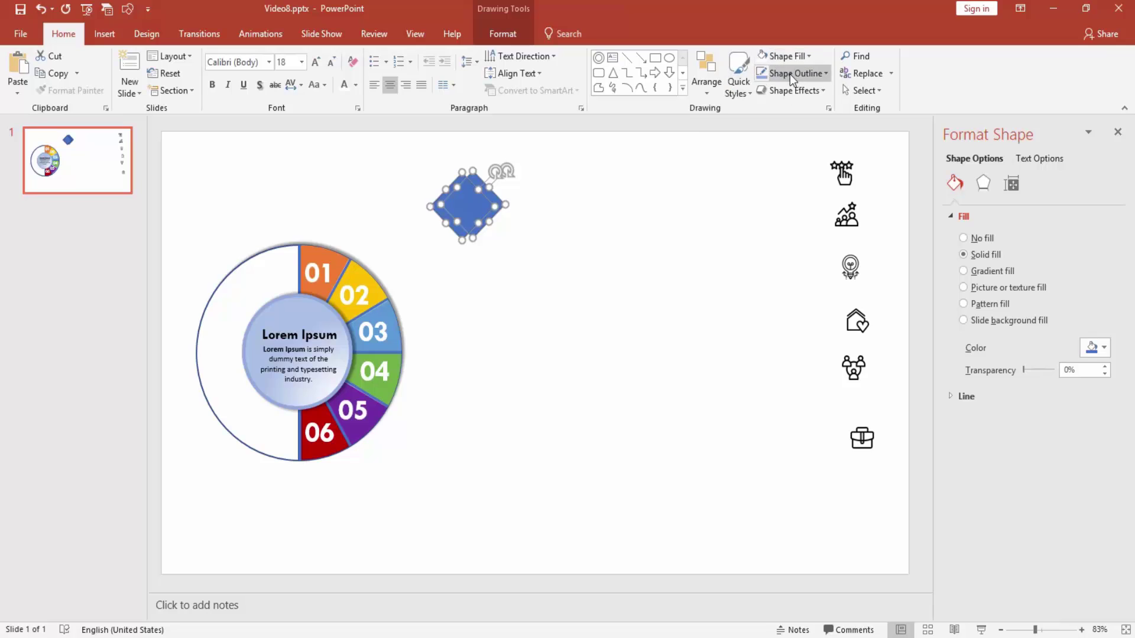
left_click(638, 220)
left_click(467, 206)
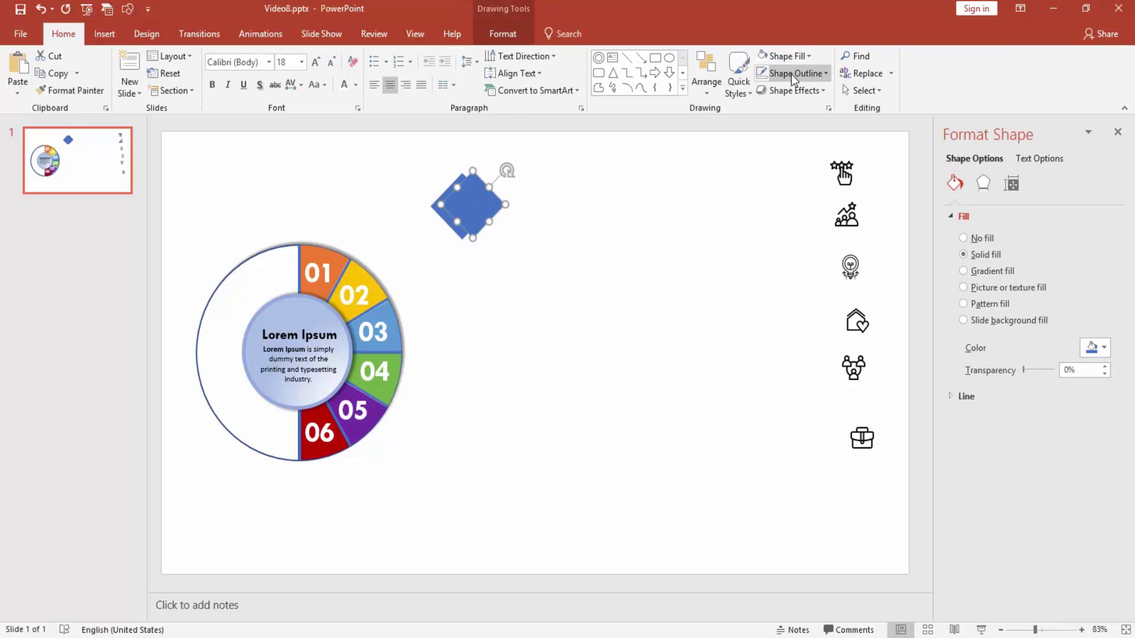
Fill both diamonds orange, then give the back diamond a darker orange
left_click(792, 62)
left_click(647, 154)
left_click(446, 243, "shift")
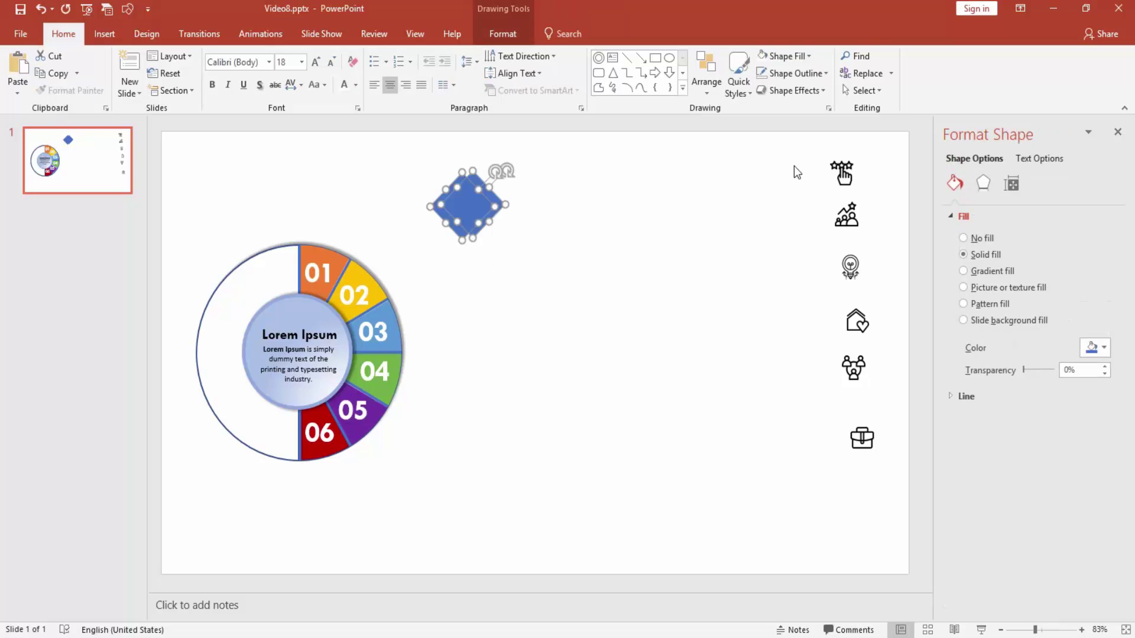
left_click(807, 56)
left_click(821, 87)
left_click(601, 151)
left_click(467, 205)
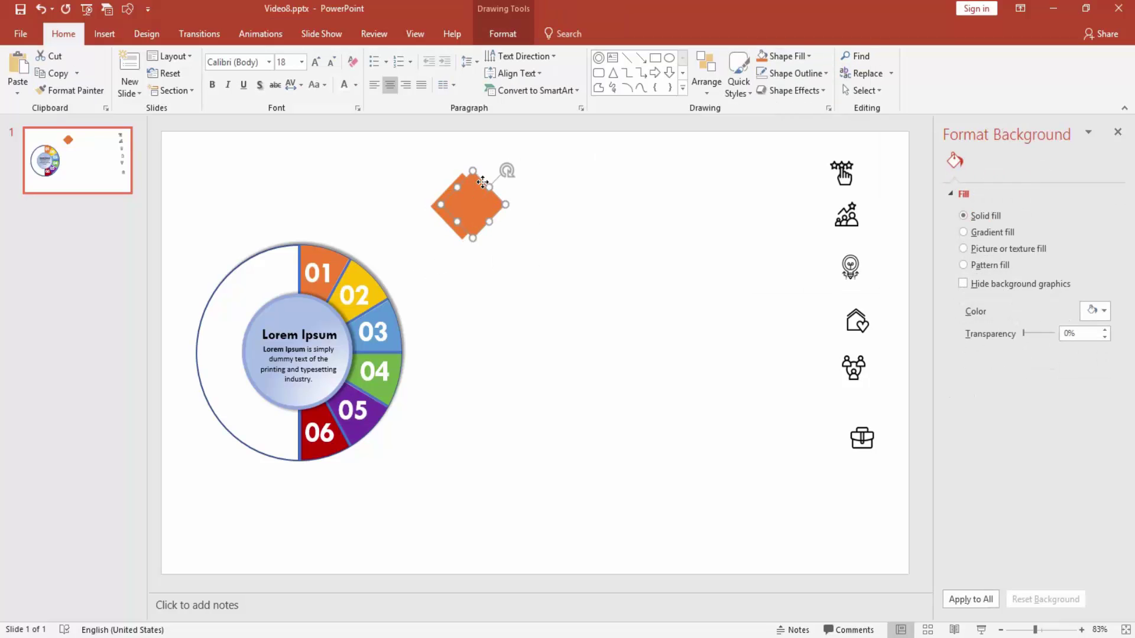
left_click(778, 51)
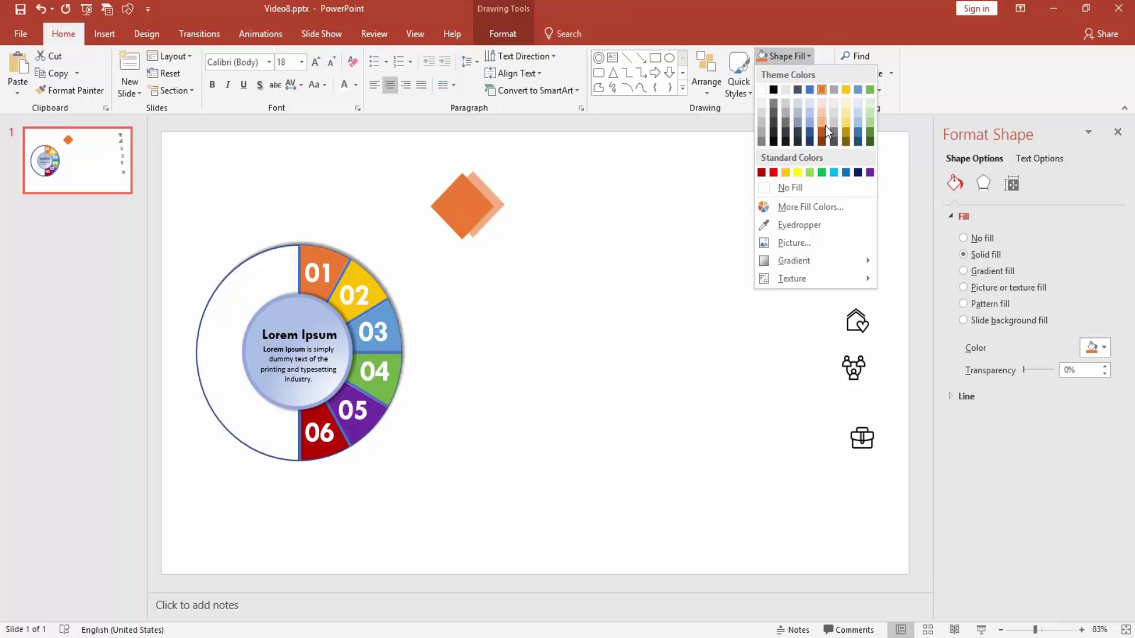
left_click(825, 131)
left_click(702, 190)
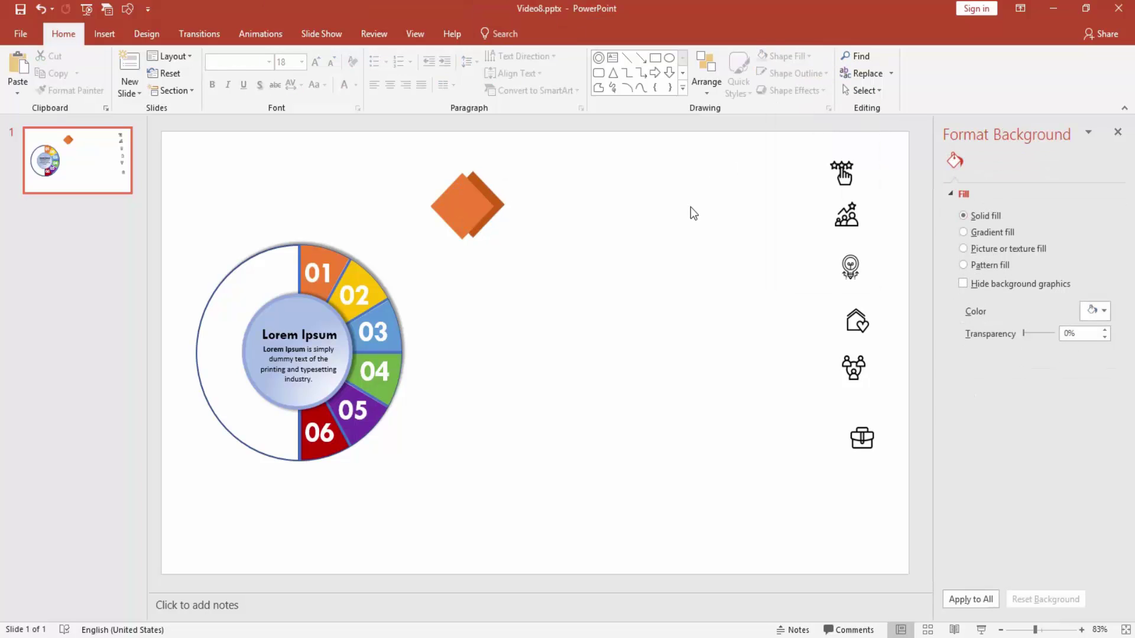
Try the hand icon on the orange diamond, then return it to the top of the icon column
mouse_move(842, 173)
left_mouse_down()
mouse_move(461, 206)
mouse_move(737, 221)
mouse_move(461, 206)
left_mouse_up()
right_click(736, 218)
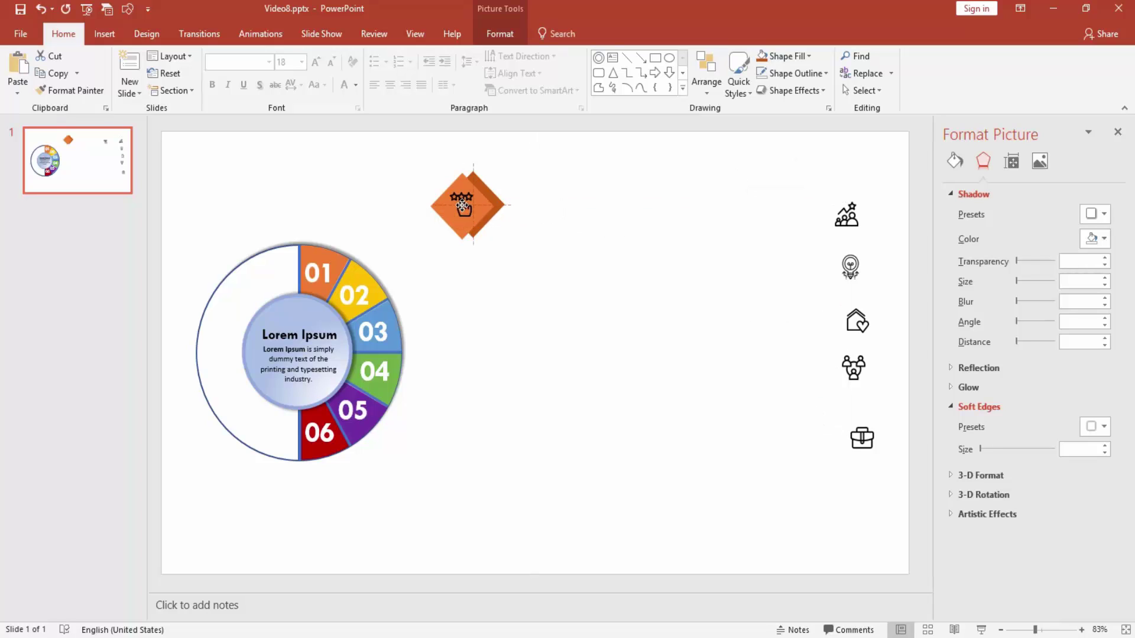
left_click(569, 259)
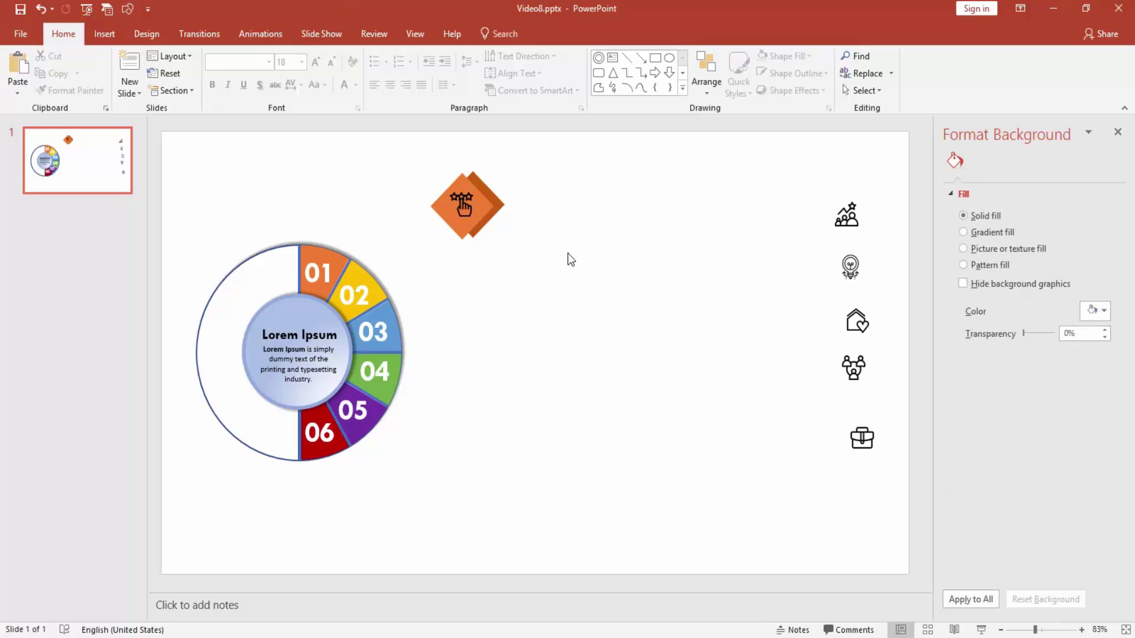
mouse_move(449, 203)
left_mouse_down()
mouse_move(838, 175)
mouse_move(889, 485)
left_mouse_up()
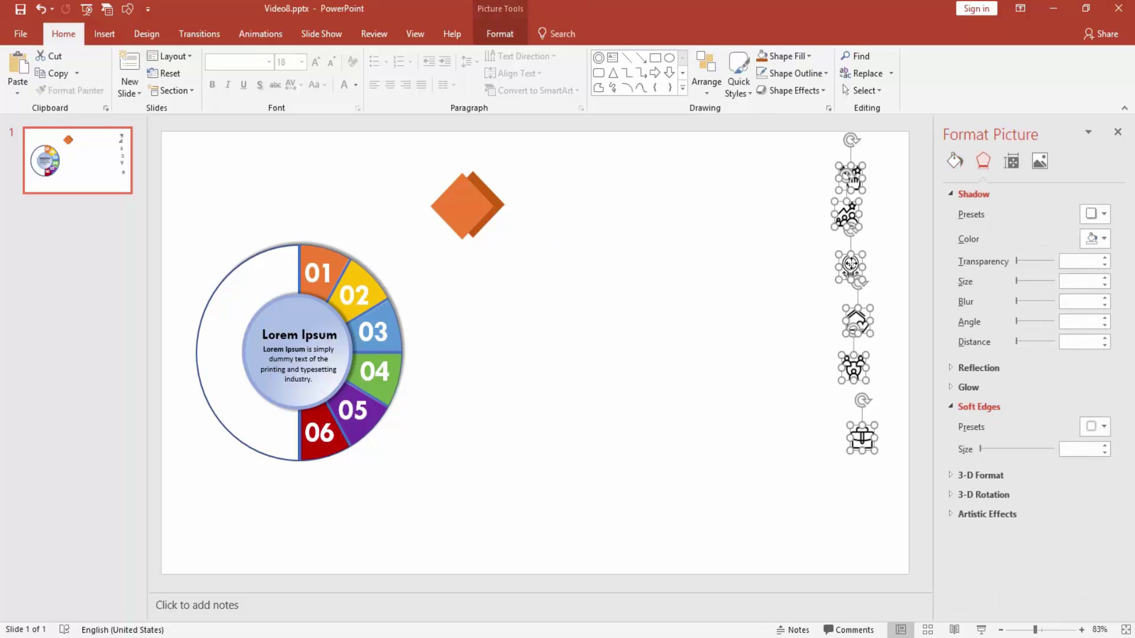
right_click(845, 260)
Paste a copy of the orange diamond just below and slightly right of the original
left_click(686, 193)
key("ctrl+v")
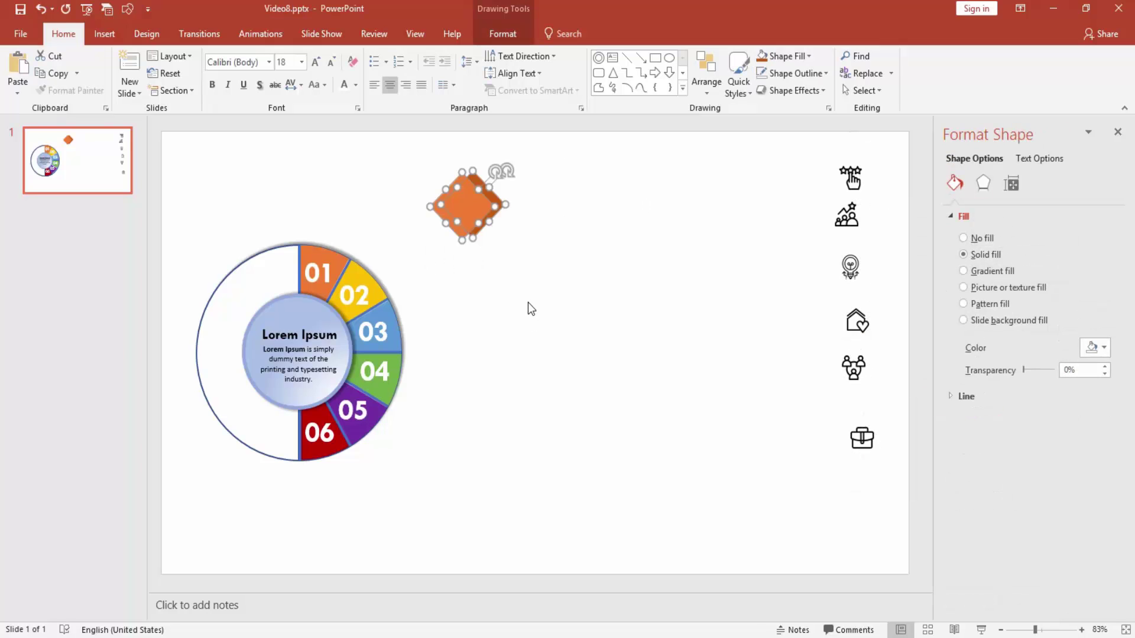
mouse_move(478, 213)
left_mouse_down()
mouse_move(491, 274)
mouse_move(509, 271)
left_mouse_up()
left_click(578, 325)
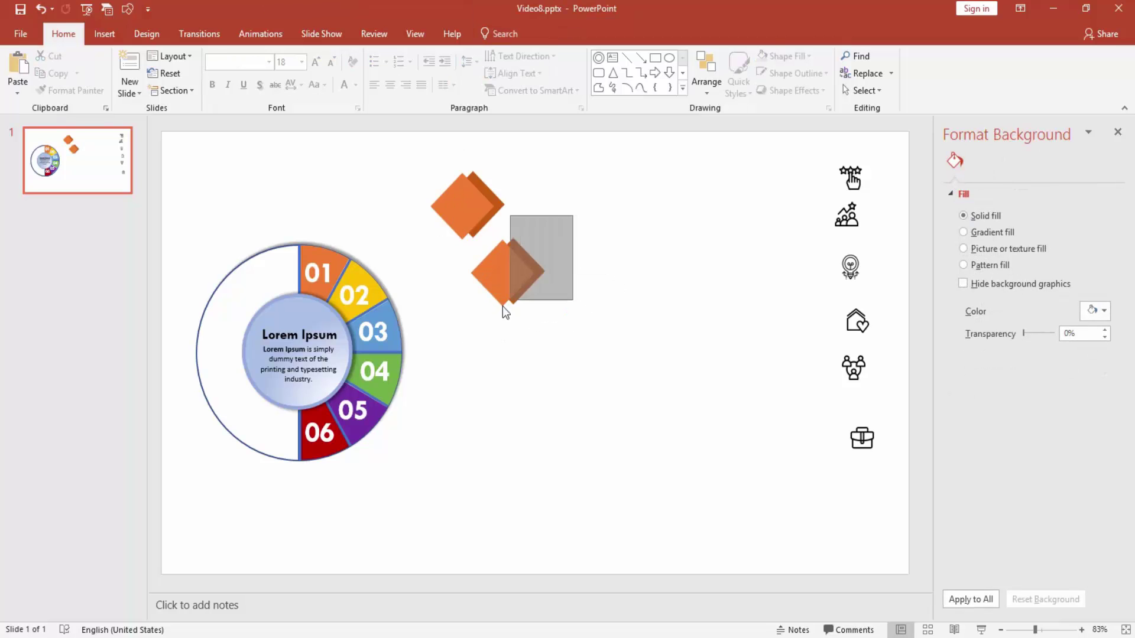
Group the two pieces of the copied lower diamond into one shape
left_click_drag(502, 306, 468, 309)
right_click(508, 273)
mouse_move(542, 360)
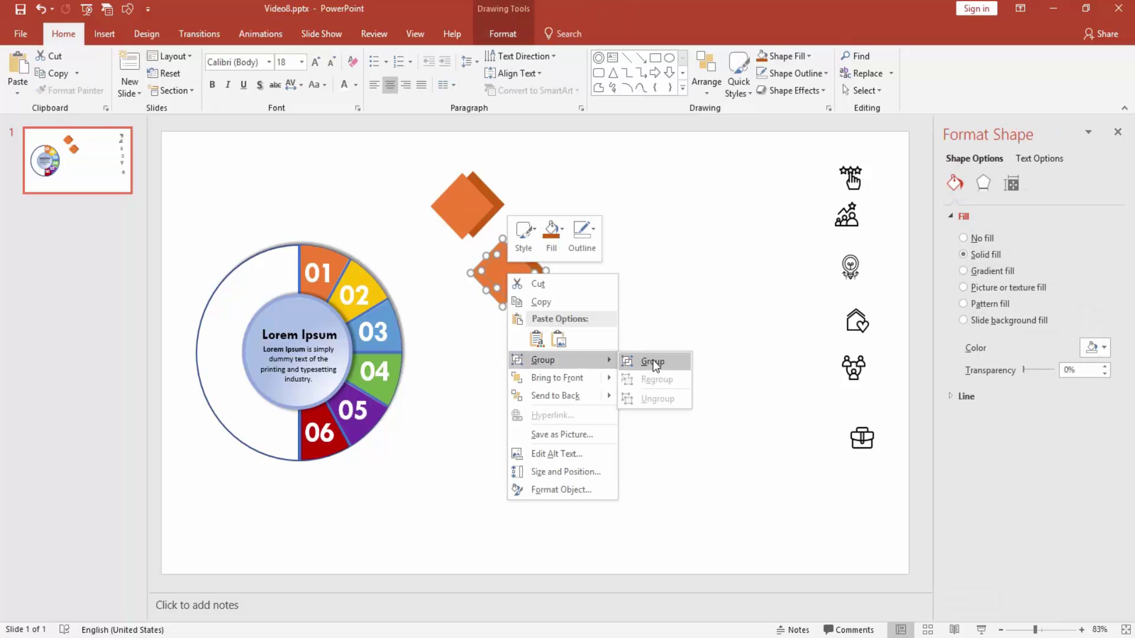
left_click(652, 362)
left_click(510, 271)
Duplicate the grouped diamond with Ctrl+D until five orange diamonds form a column beside the donut
key("ctrl+d")
left_click_drag(517, 284, 524, 353)
key("ctrl+d")
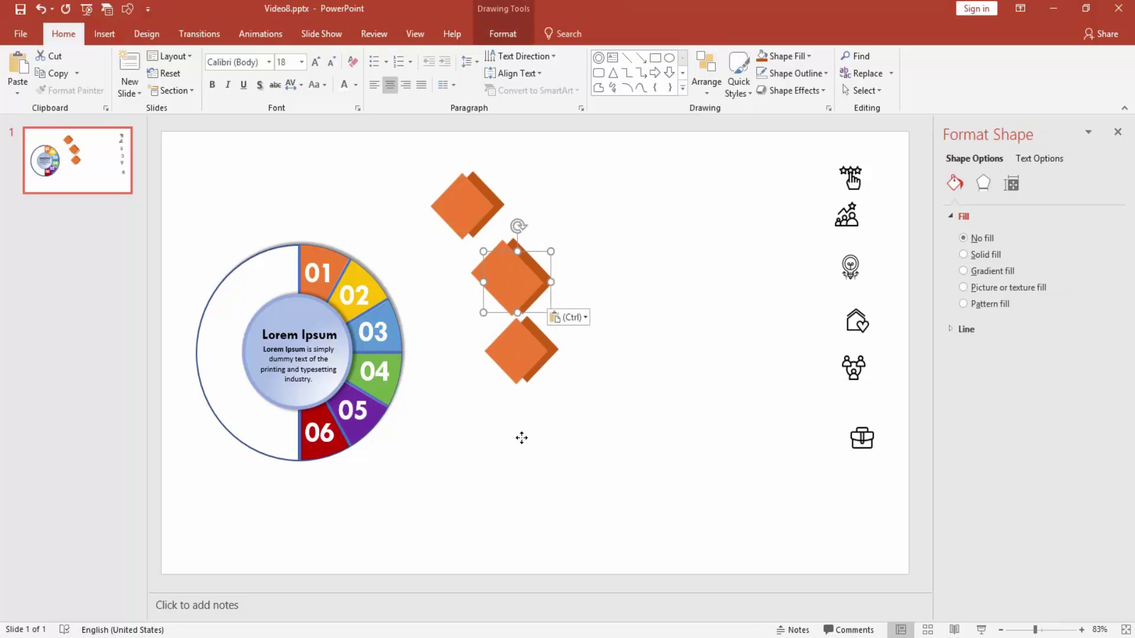
left_click_drag(522, 437, 508, 438)
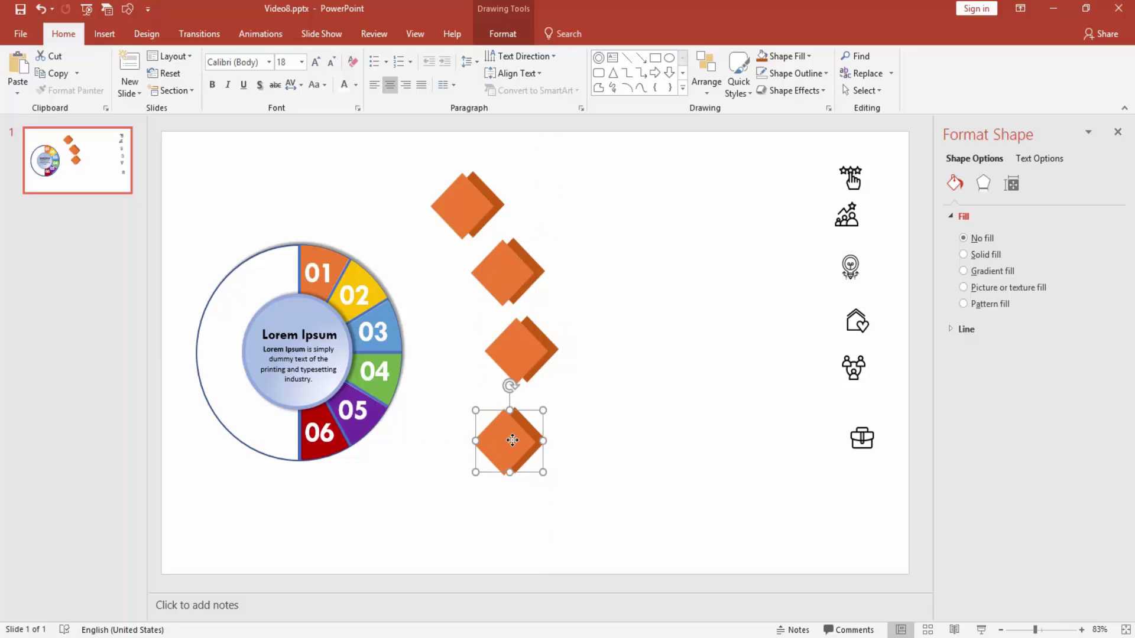
left_click_drag(532, 266, 497, 484)
left_click(674, 362)
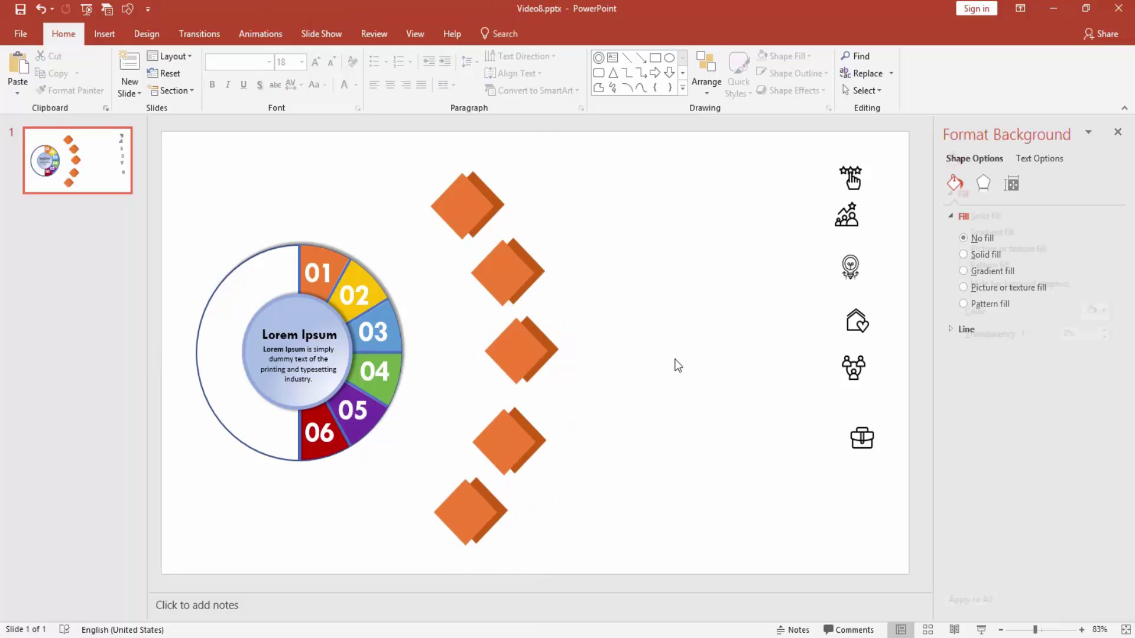
left_click(464, 203)
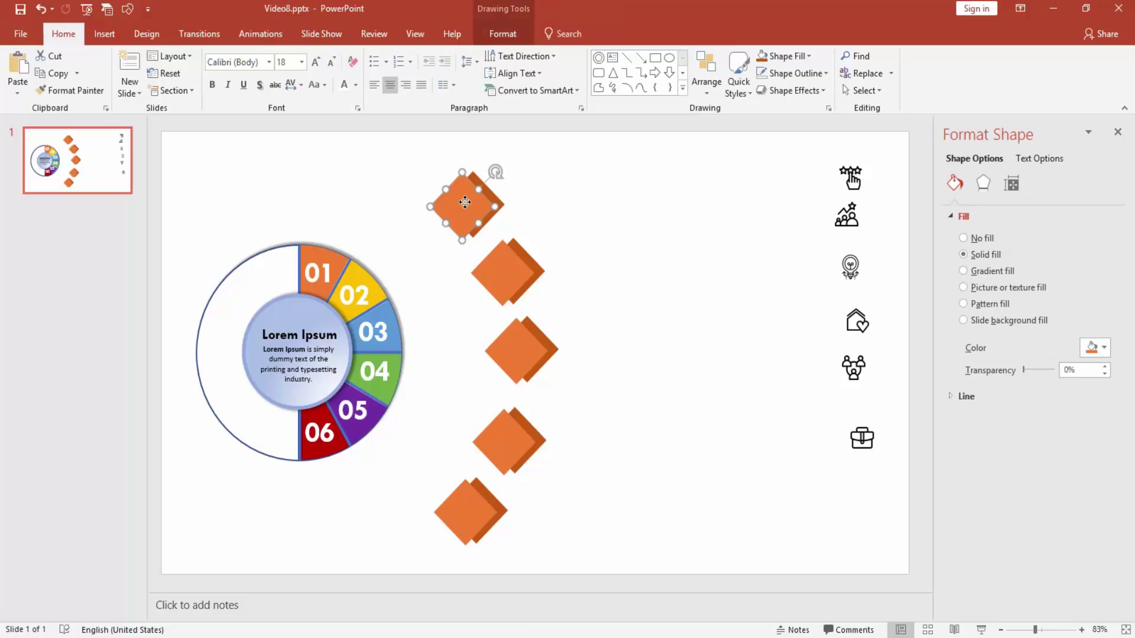
Line the five diamonds up into a curve and shift the whole column into place
left_click(519, 347)
left_click_drag(513, 275, 508, 267)
left_click_drag(527, 363, 526, 350)
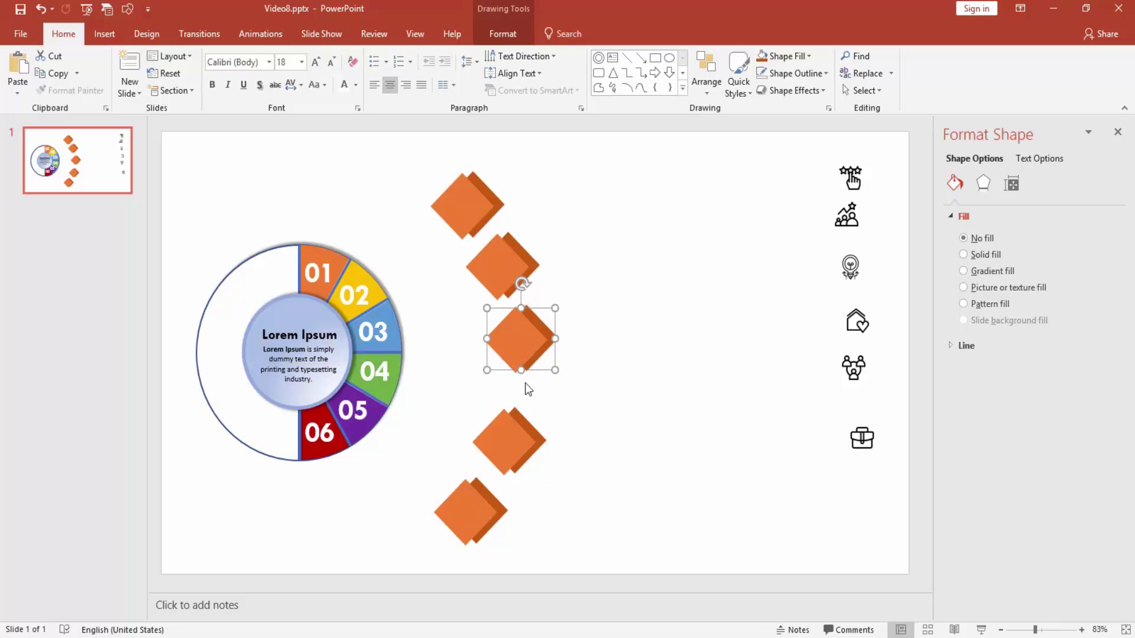
left_click_drag(506, 444, 504, 421)
left_click_drag(477, 511, 483, 495)
left_click_drag(620, 165, 408, 591)
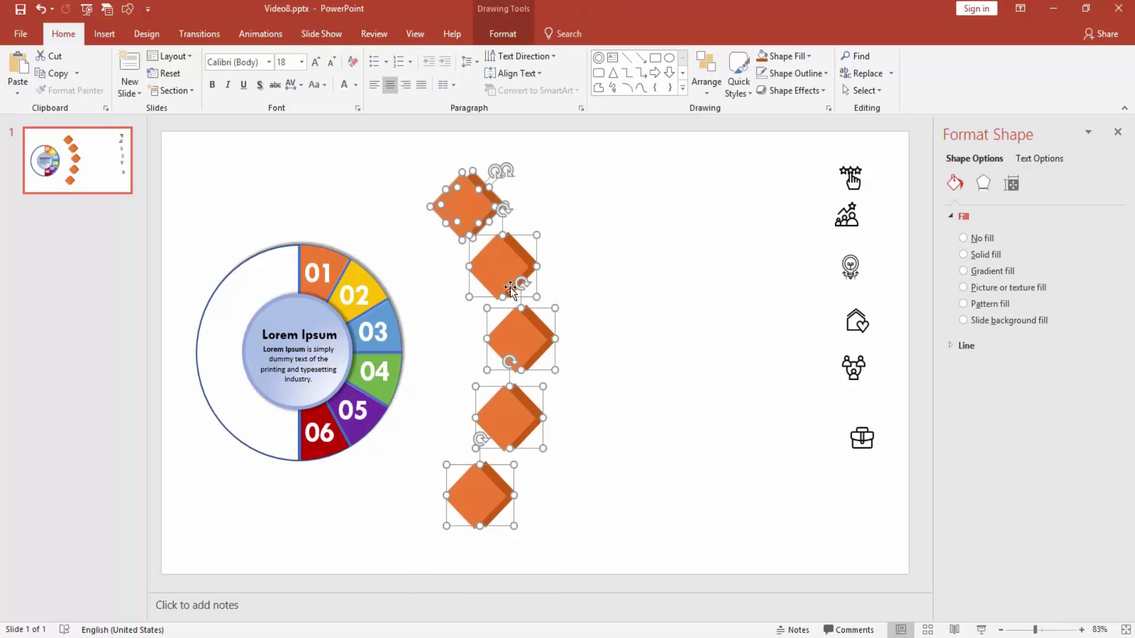
mouse_move(511, 290)
left_mouse_down()
mouse_move(510, 308)
mouse_move(415, 171)
left_mouse_up()
left_click(586, 230)
Paste a sixth orange diamond and place it at the top-left of the column
key("ctrl+v")
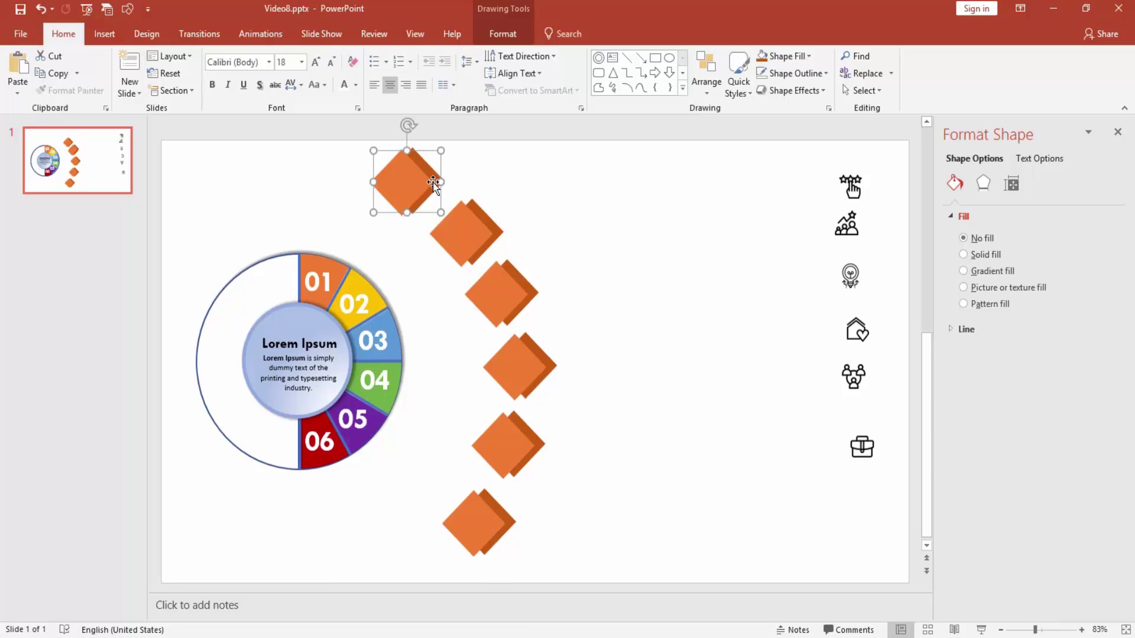
left_click(588, 225)
left_click(470, 236)
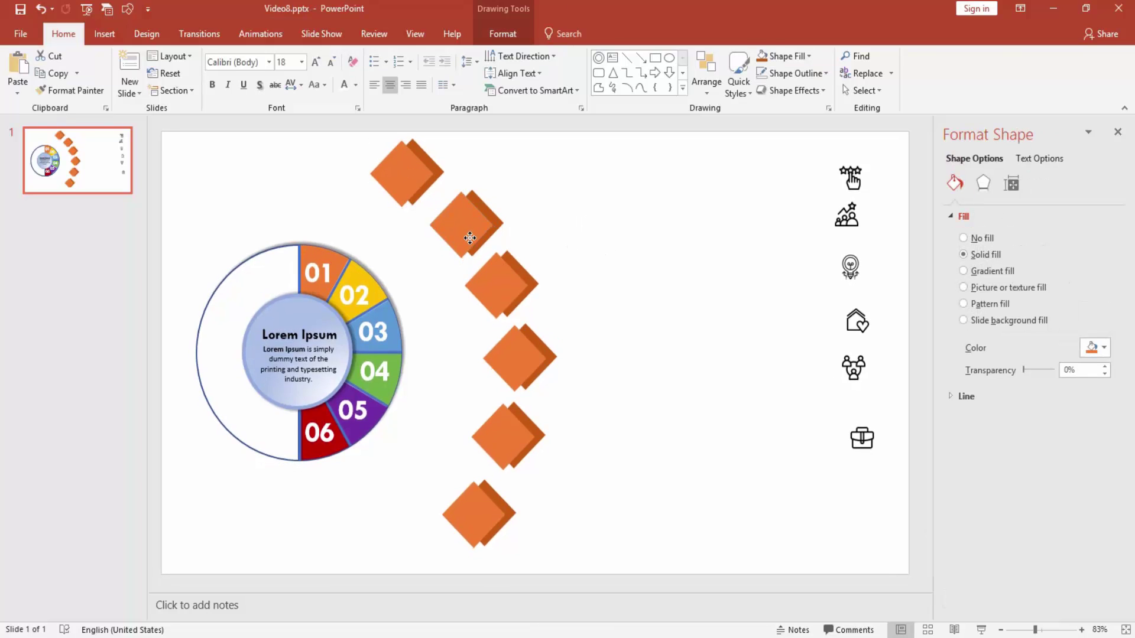
left_click(538, 195)
left_click(479, 202)
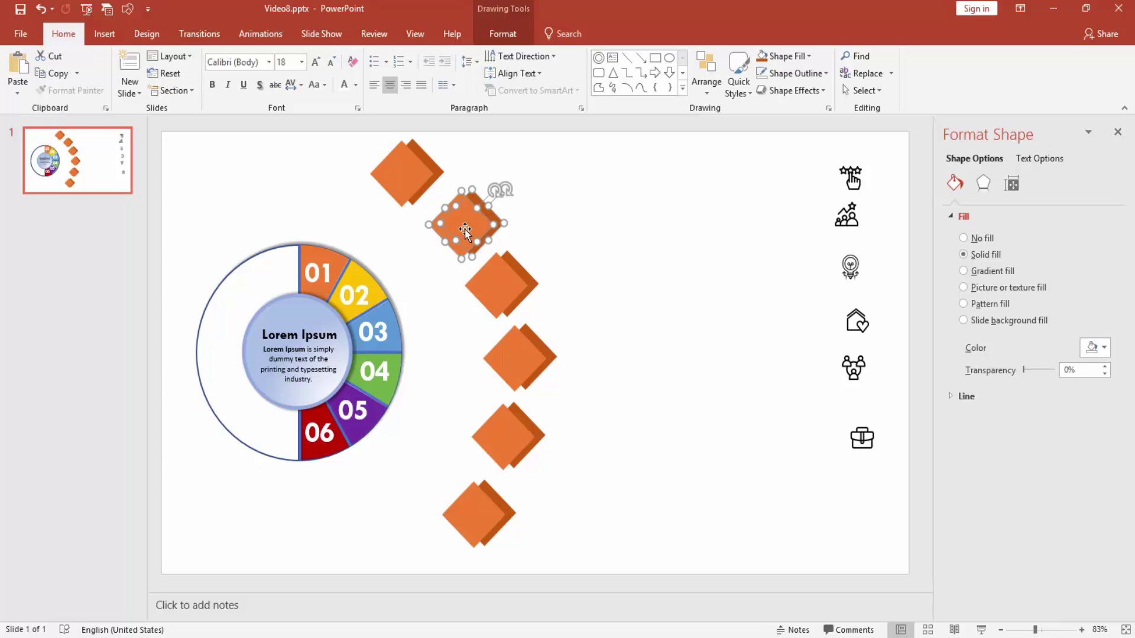
Nudge the second through bottom diamonds leftward so the six bow into a smoother arc
left_click_drag(465, 230, 456, 233)
left_click_drag(499, 283, 495, 288)
left_click_drag(506, 359, 497, 362)
left_click_drag(504, 436, 495, 437)
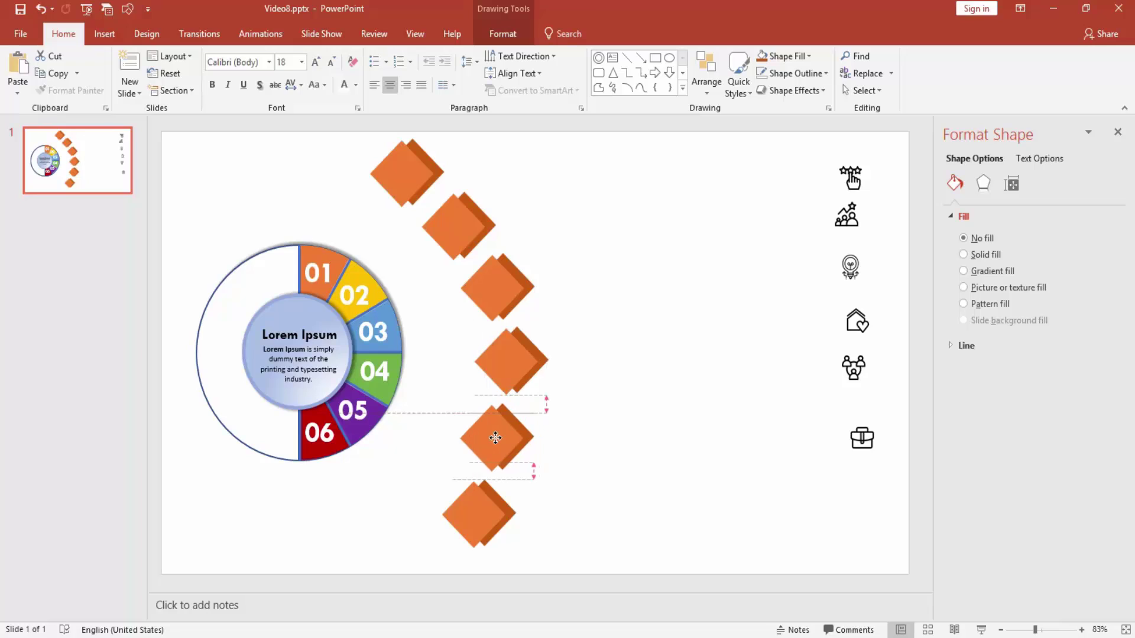
left_click_drag(472, 519, 446, 519)
left_click_drag(493, 442, 489, 446)
left_click_drag(507, 360, 509, 362)
key("Tab")
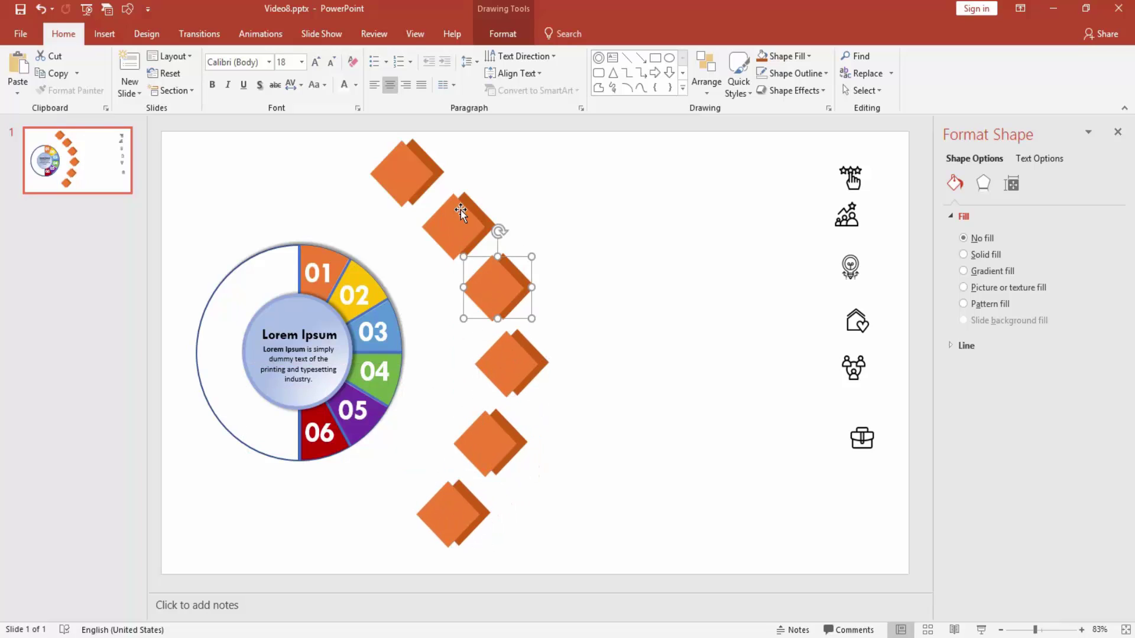
left_click(669, 58)
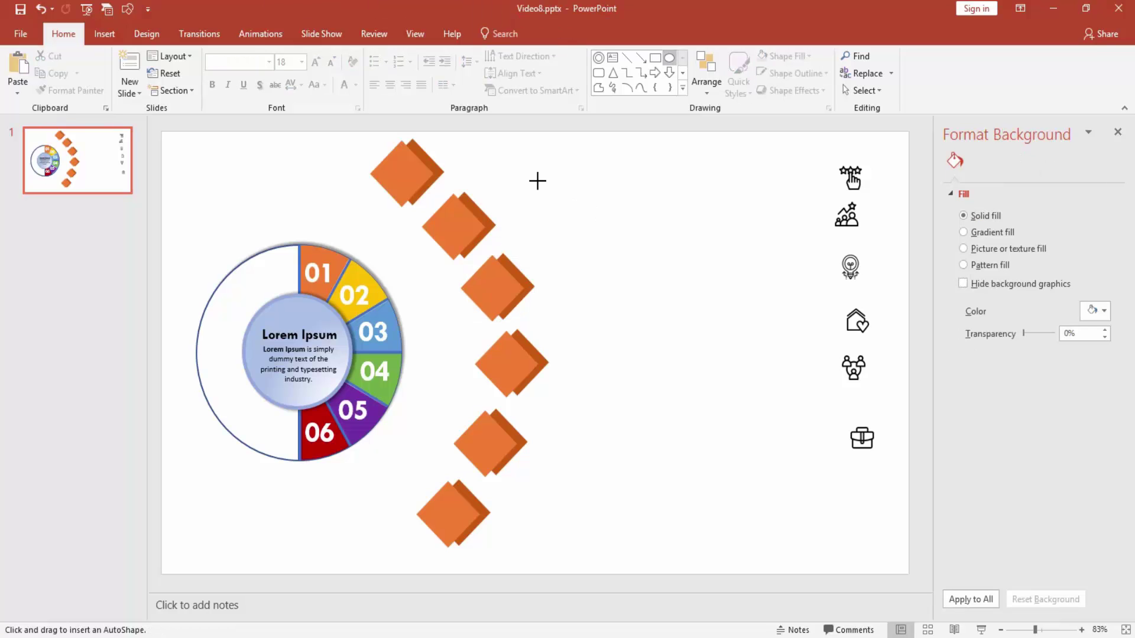
Draw a large guide circle and position it behind the diamonds
left_click_drag(537, 181, 886, 532)
mouse_move(704, 385)
left_mouse_down()
mouse_move(314, 384)
mouse_move(334, 384)
left_mouse_up()
left_click(460, 509)
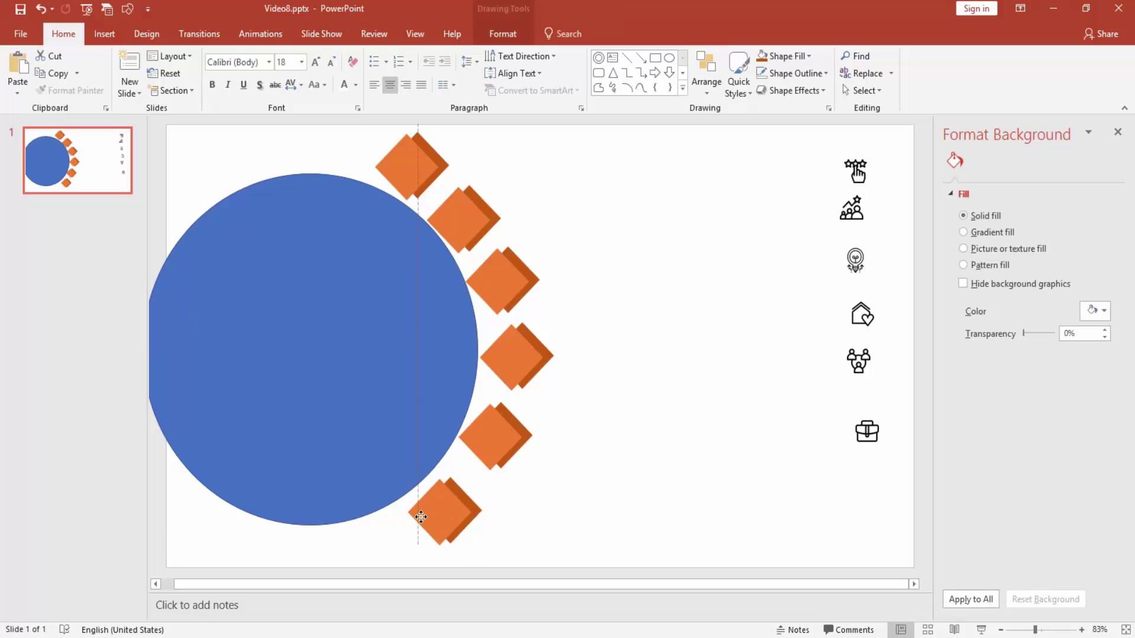
Move each diamond, bottom to top, onto the guide circle's edge for an even curve
left_click_drag(455, 511, 429, 514)
left_click_drag(496, 426, 486, 442)
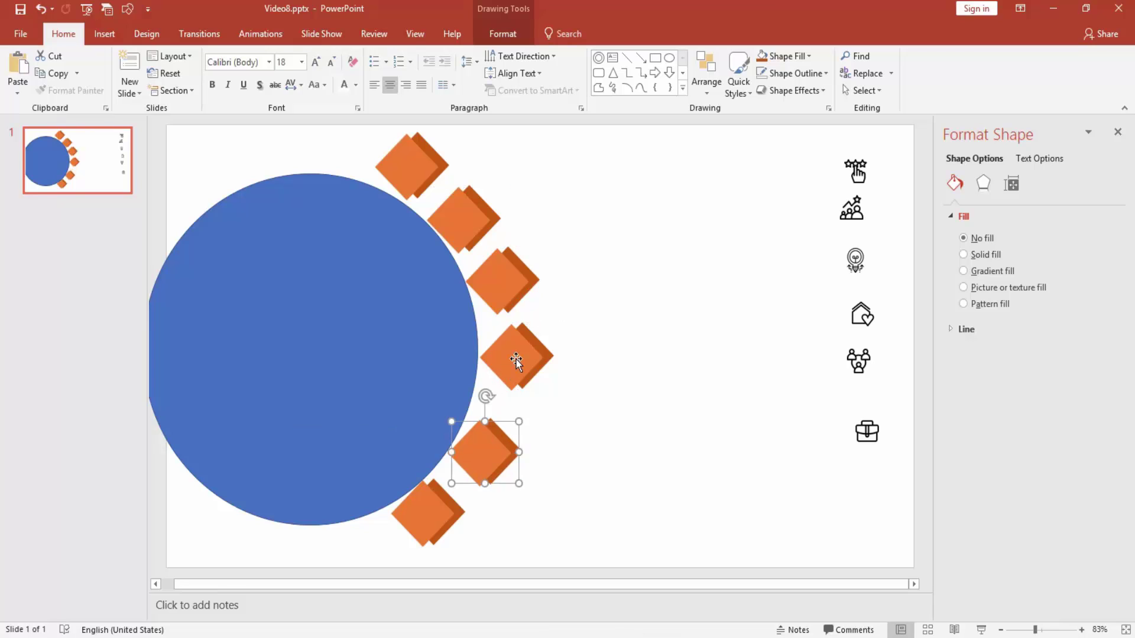
left_click_drag(514, 361, 511, 369)
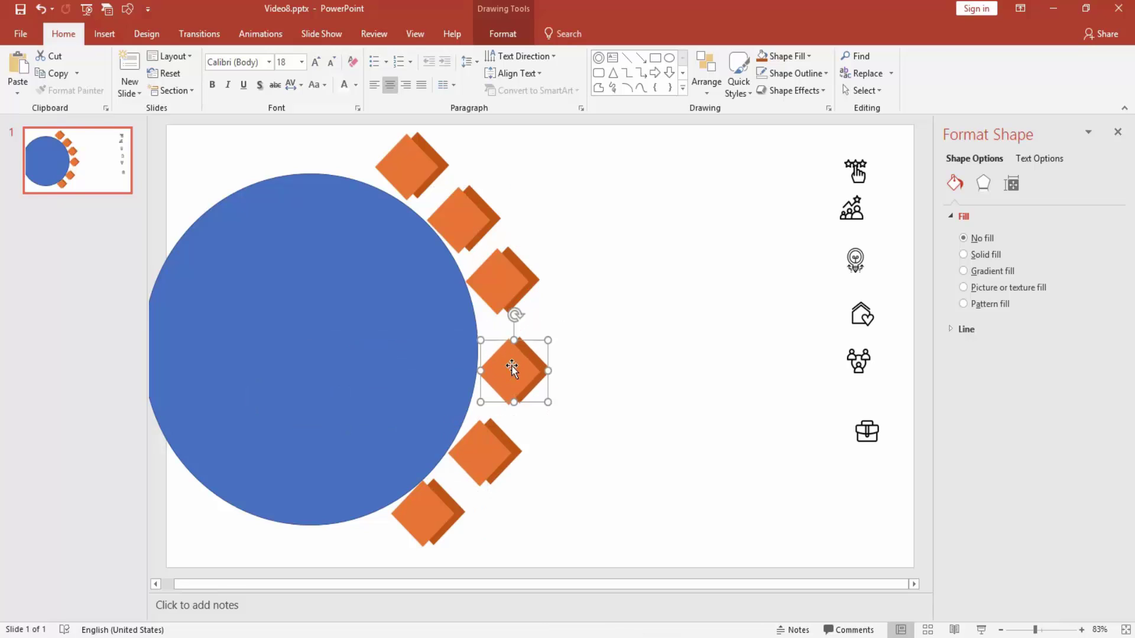
left_click_drag(507, 290, 507, 292)
left_click_drag(468, 221, 468, 216)
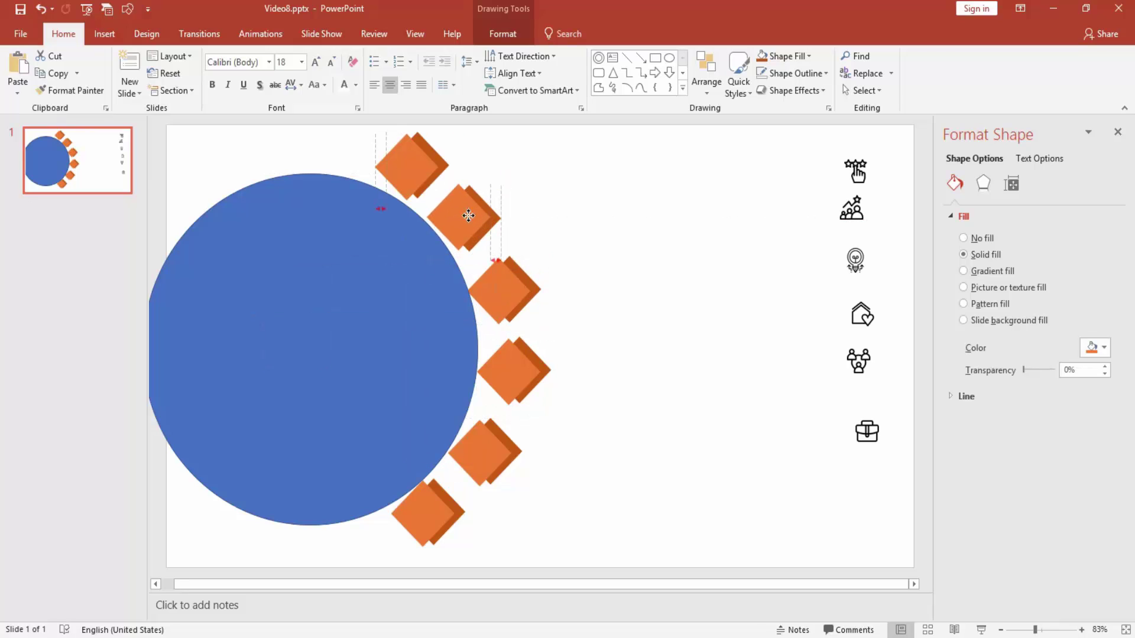
left_click_drag(533, 185, 447, 247)
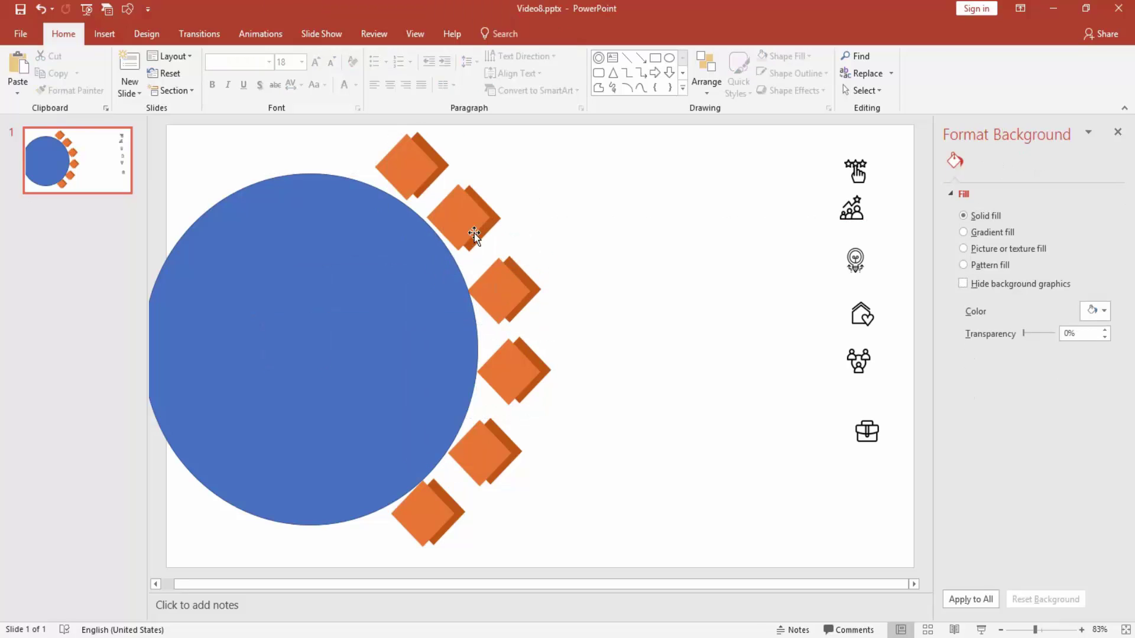
left_click_drag(487, 206, 469, 217)
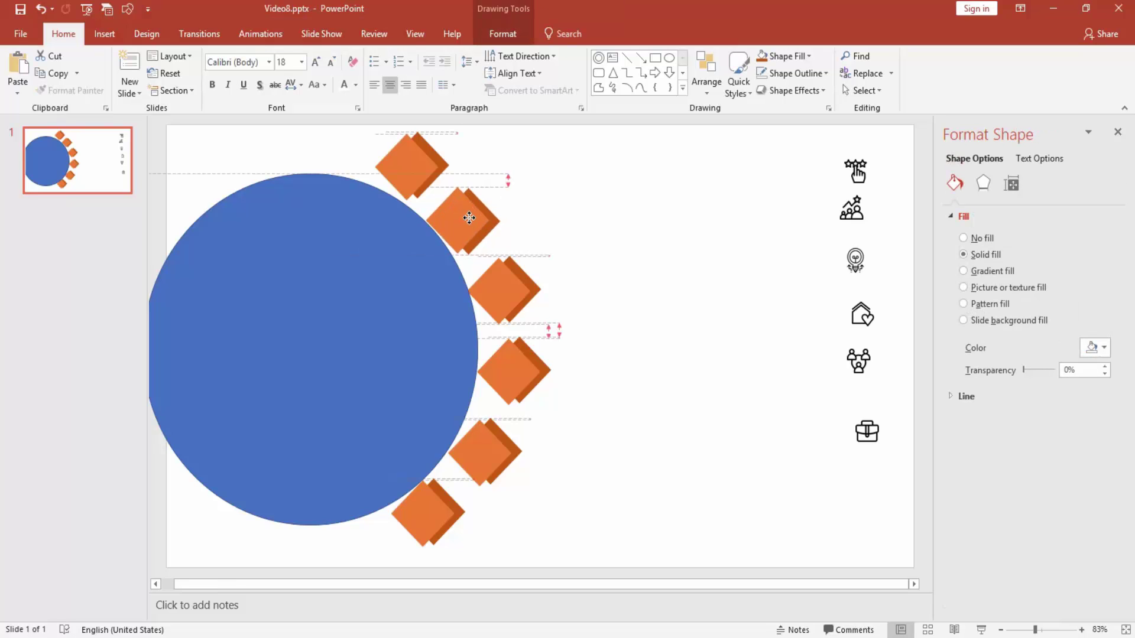
left_click_drag(422, 156, 417, 160)
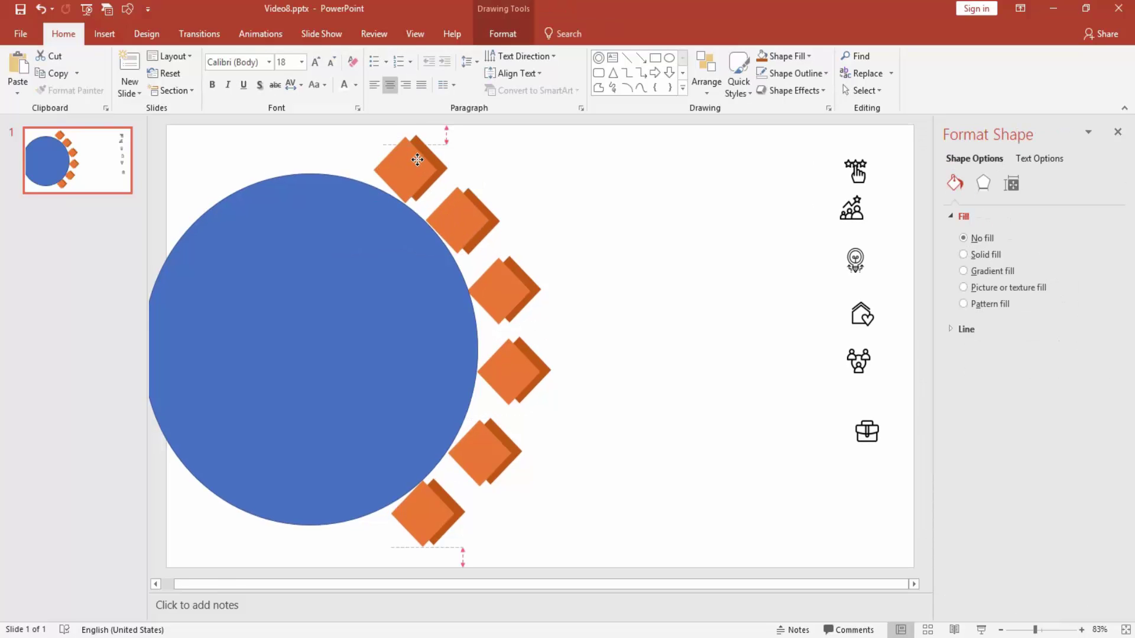
left_click(688, 335)
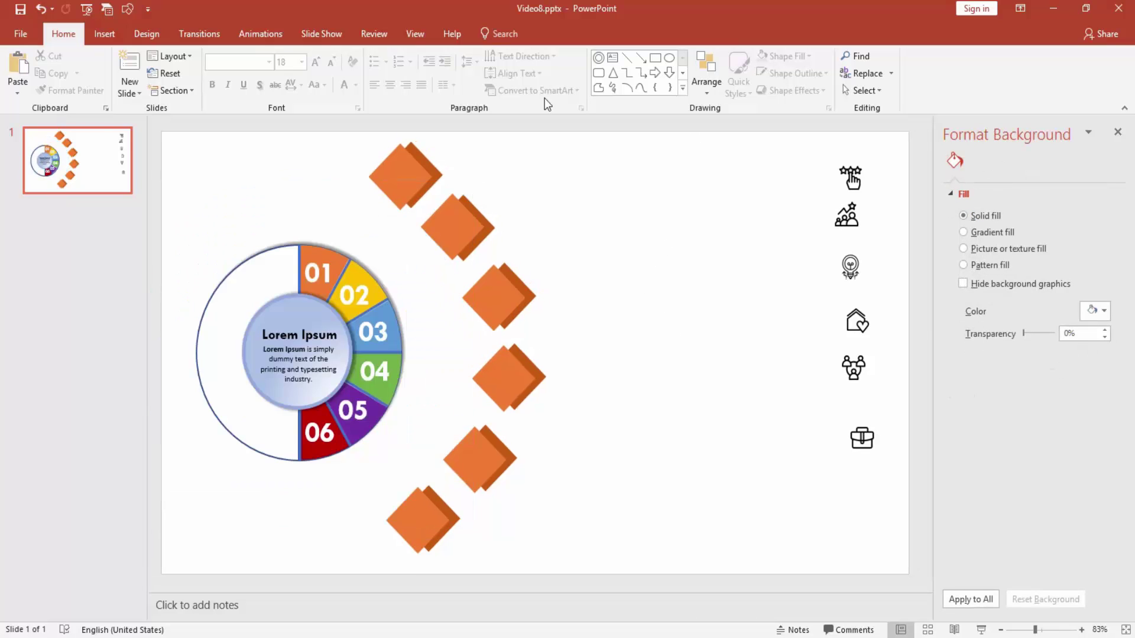
Colour the second diamond yellow with a gold back piece
key("Tab")
left_click(104, 34)
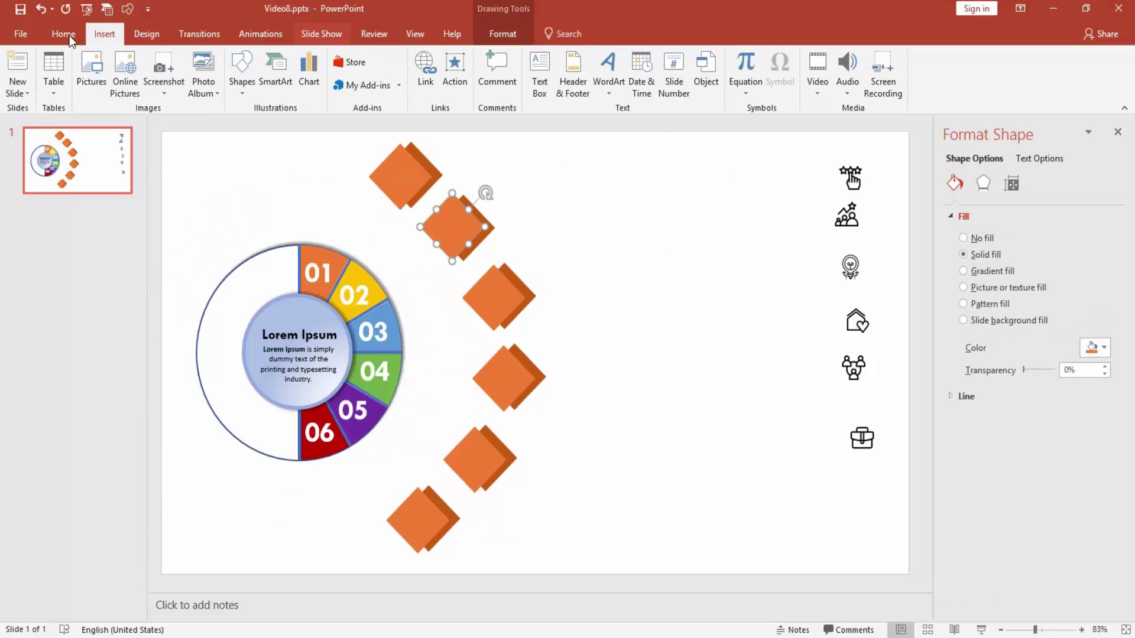
left_click(73, 35)
left_click(790, 59)
left_click(845, 89)
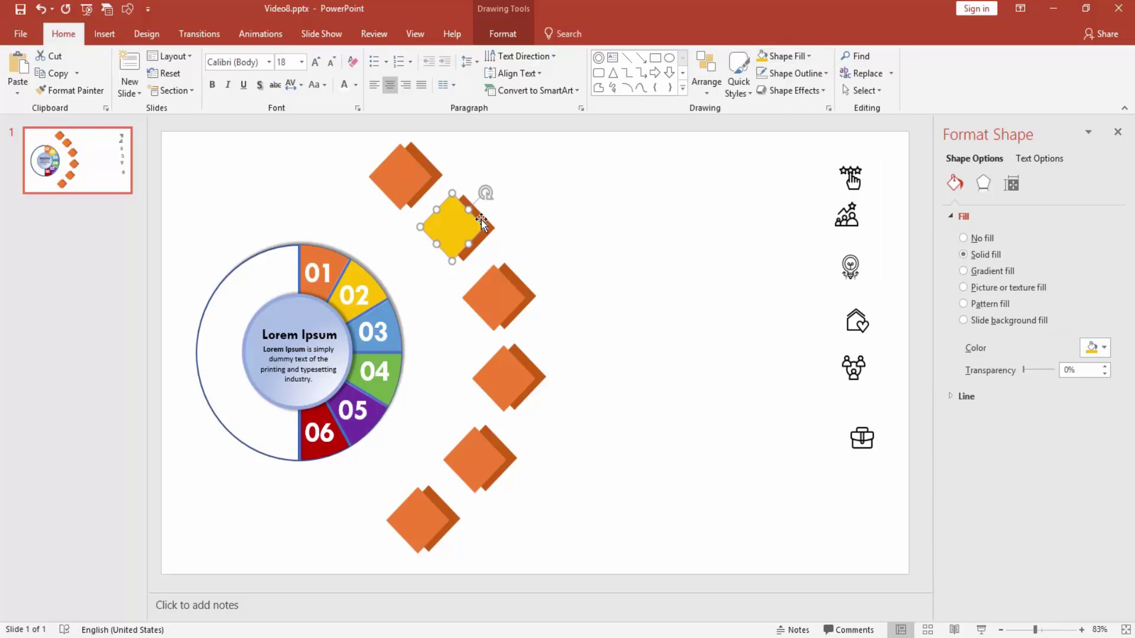
key("Right")
key("Right")
left_click(790, 55)
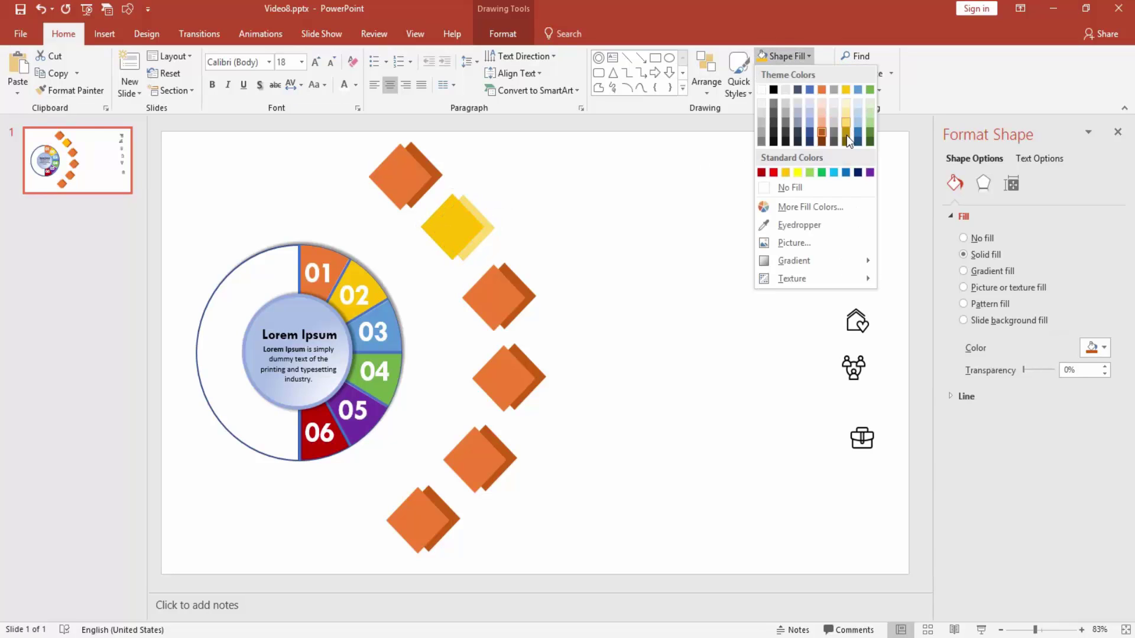
left_click(847, 136)
Colour the third diamond blue with a different blue back piece
left_click(627, 201)
left_click(499, 295)
left_click(783, 59)
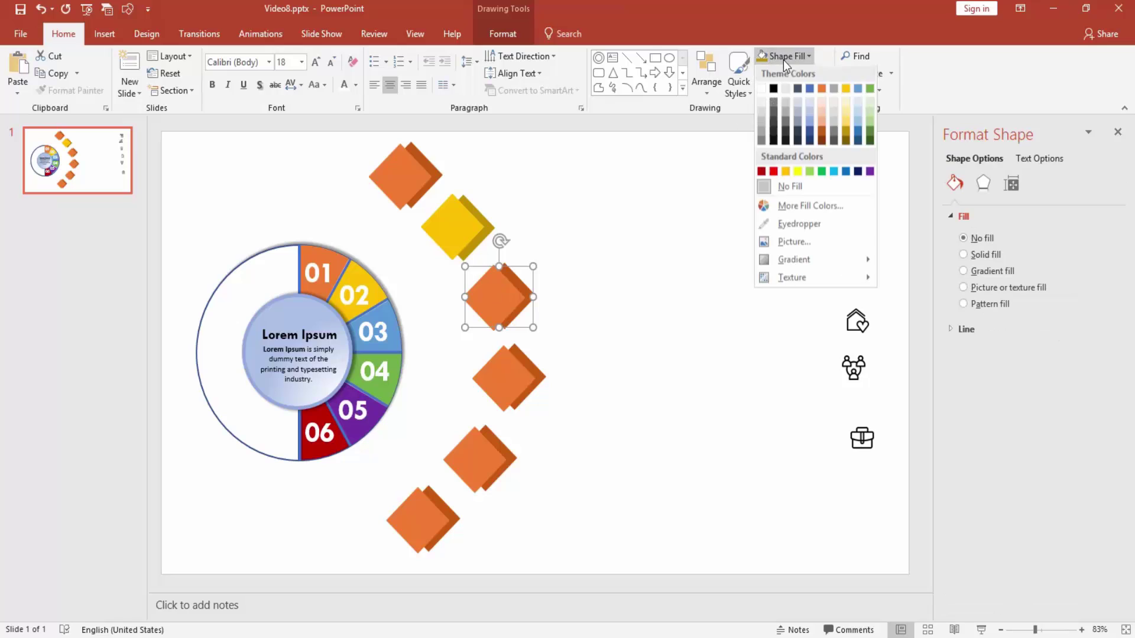
left_click(858, 89)
left_click(510, 275)
left_click(790, 57)
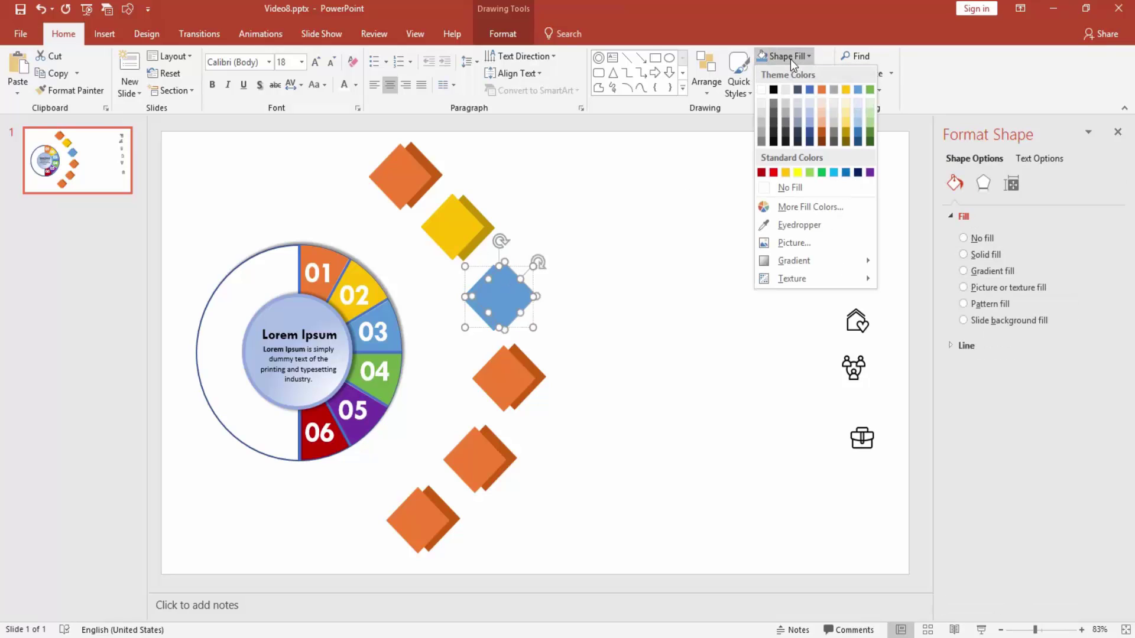
left_click(857, 127)
Colour the fourth diamond green with a dark green back piece
left_click(658, 241)
left_click(508, 379)
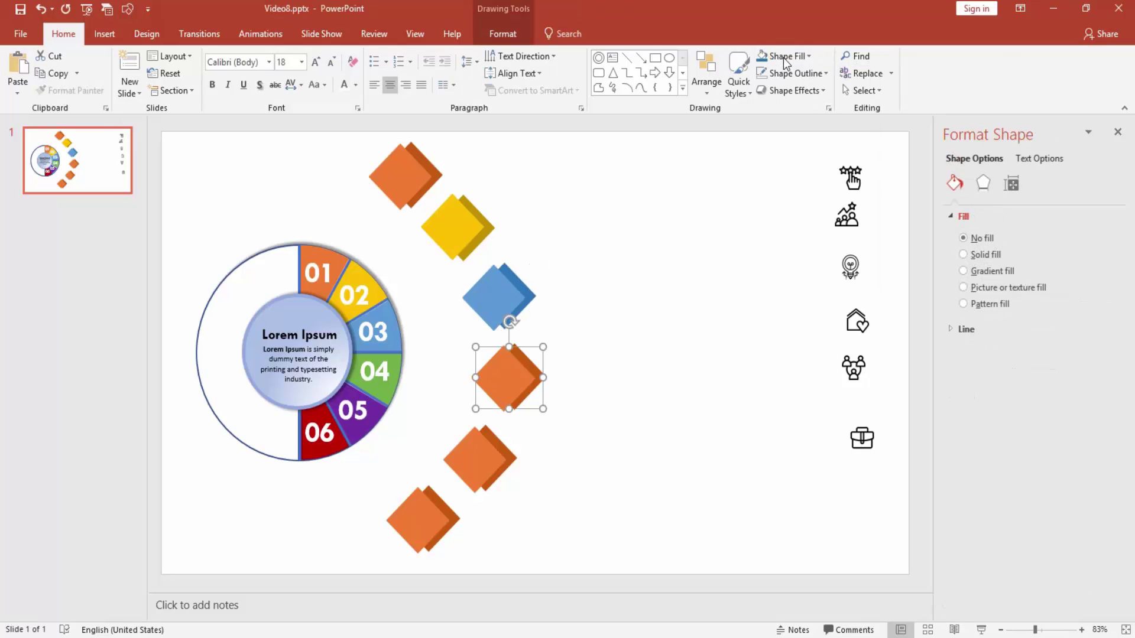
left_click(785, 56)
left_click(867, 94)
left_click(514, 367)
left_click(797, 57)
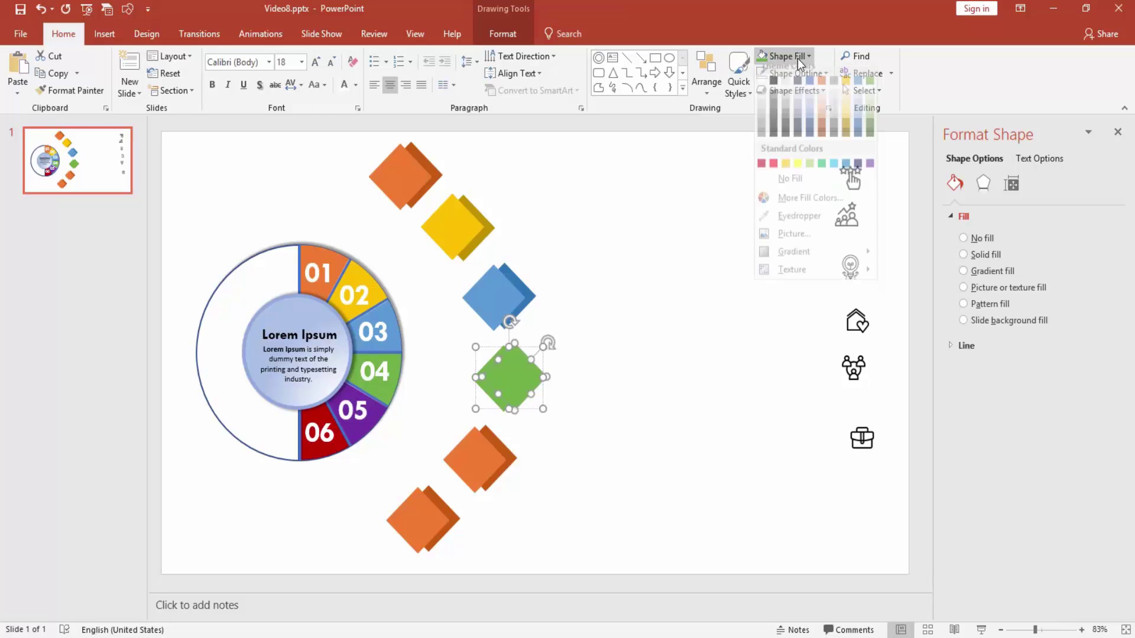
left_click(873, 132)
left_click(615, 404)
Colour the fifth diamond purple, giving its back piece a custom purple shade
left_click(470, 458)
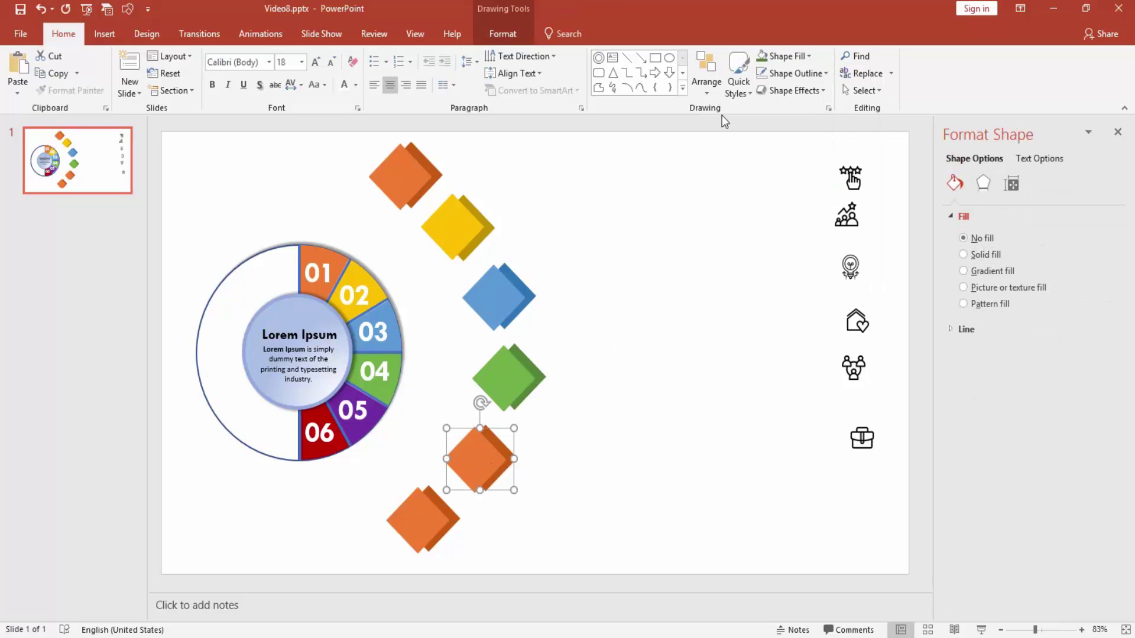
left_click(786, 56)
left_click(880, 166)
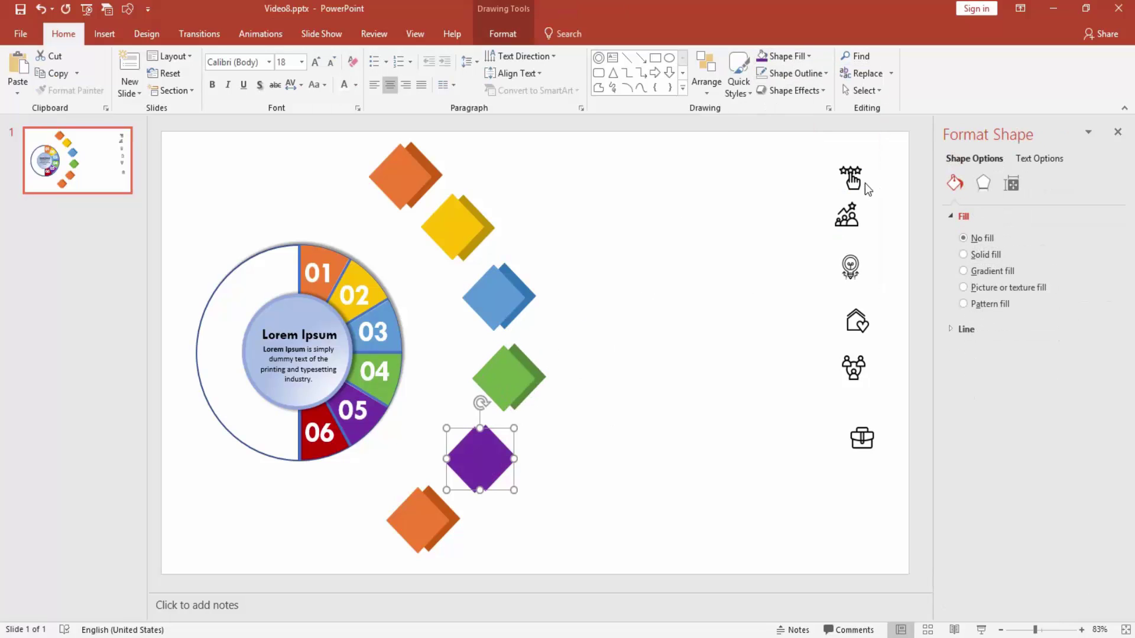
left_click(503, 448)
left_click(809, 57)
left_click(801, 211)
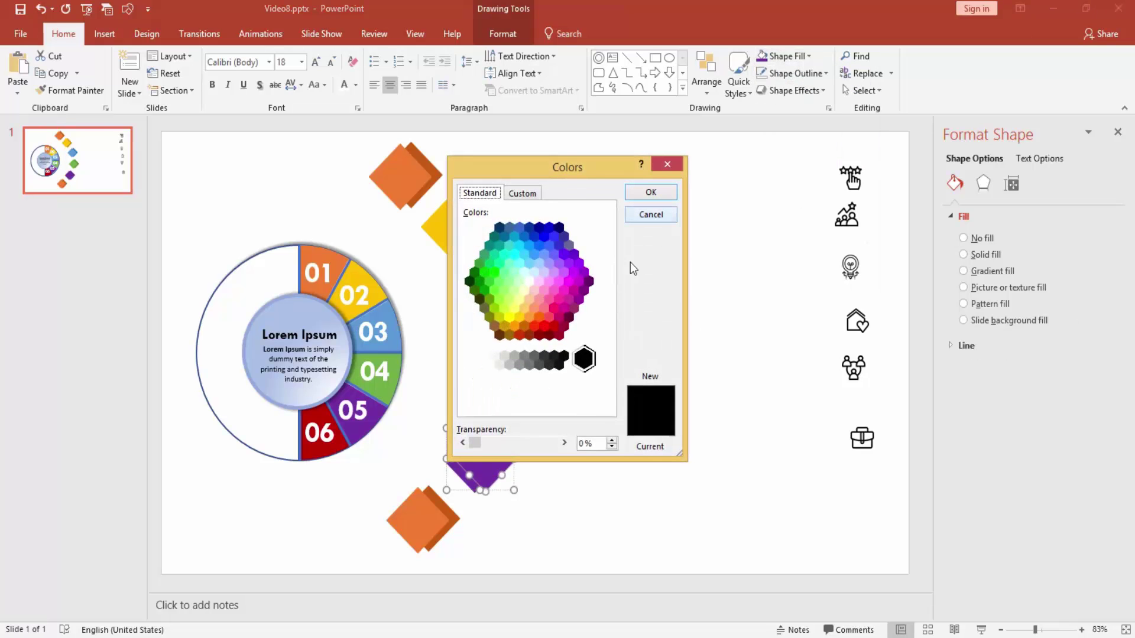
left_click(821, 155)
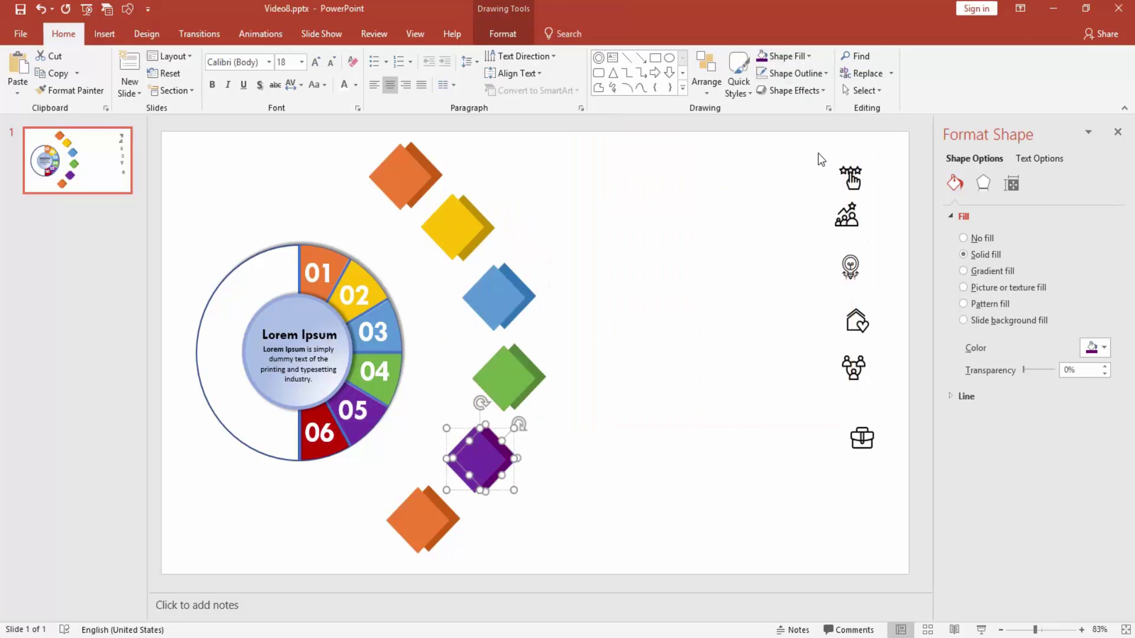
left_click(566, 462)
Fill the bottom diamond red with a custom dark red back piece
left_click(420, 519)
left_click(786, 56)
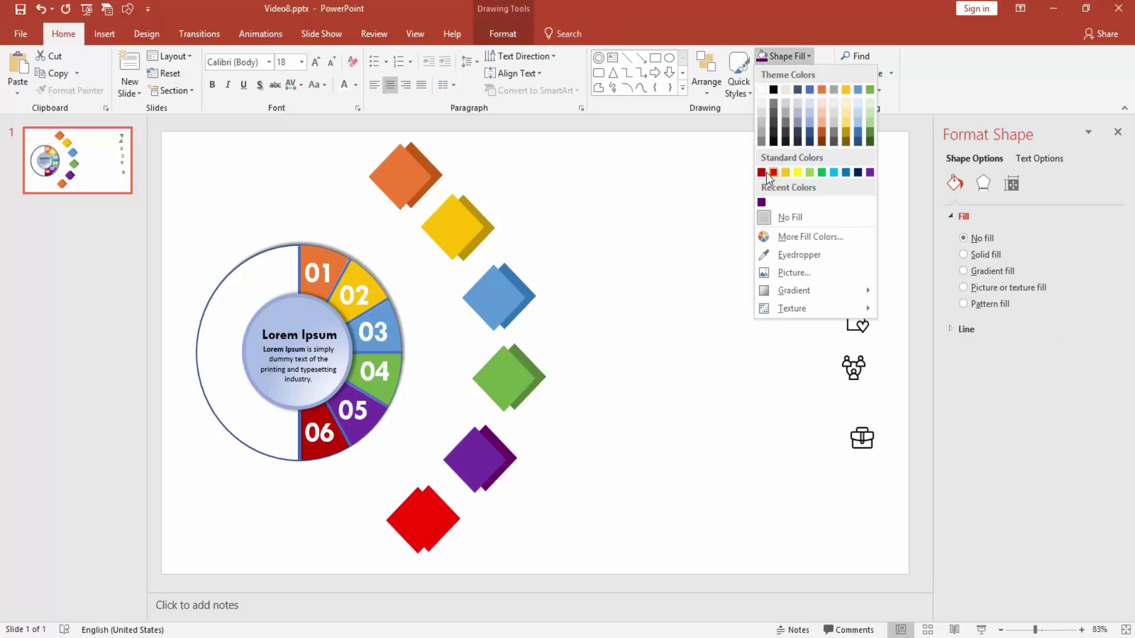
left_click(766, 172)
left_click(440, 514)
left_click(786, 56)
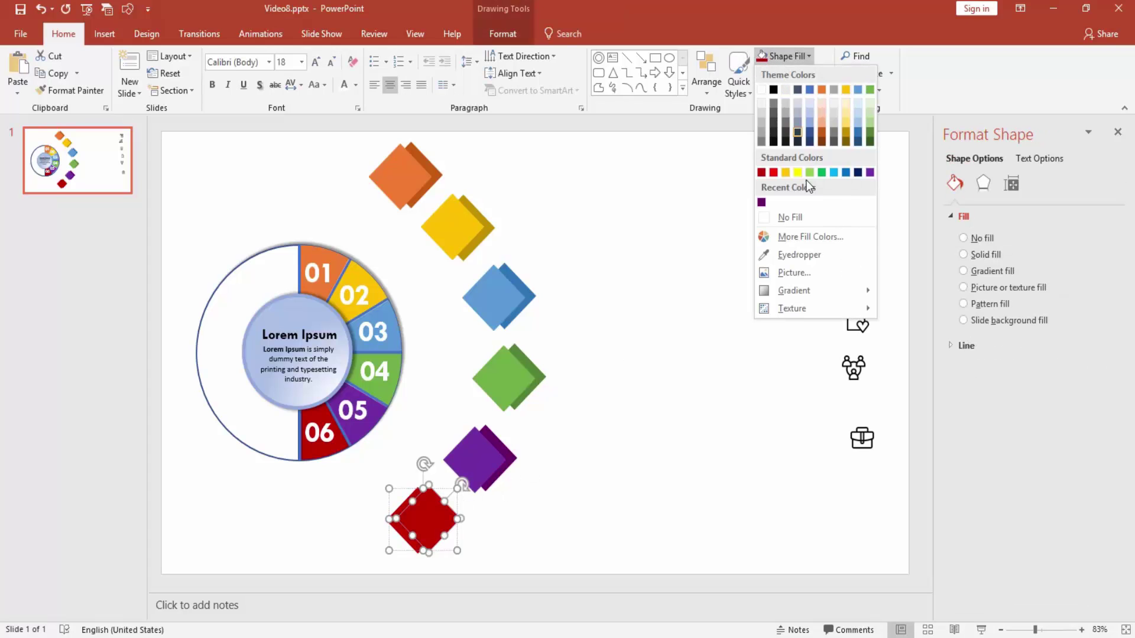
left_click(790, 238)
left_click(718, 297)
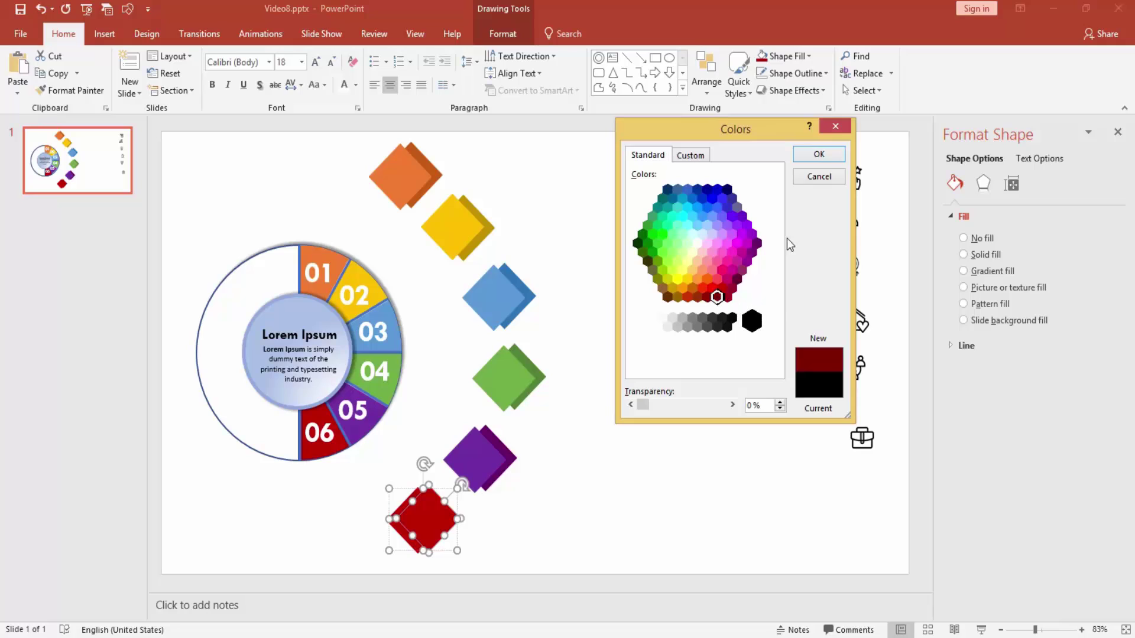
left_click(827, 156)
left_click(715, 238)
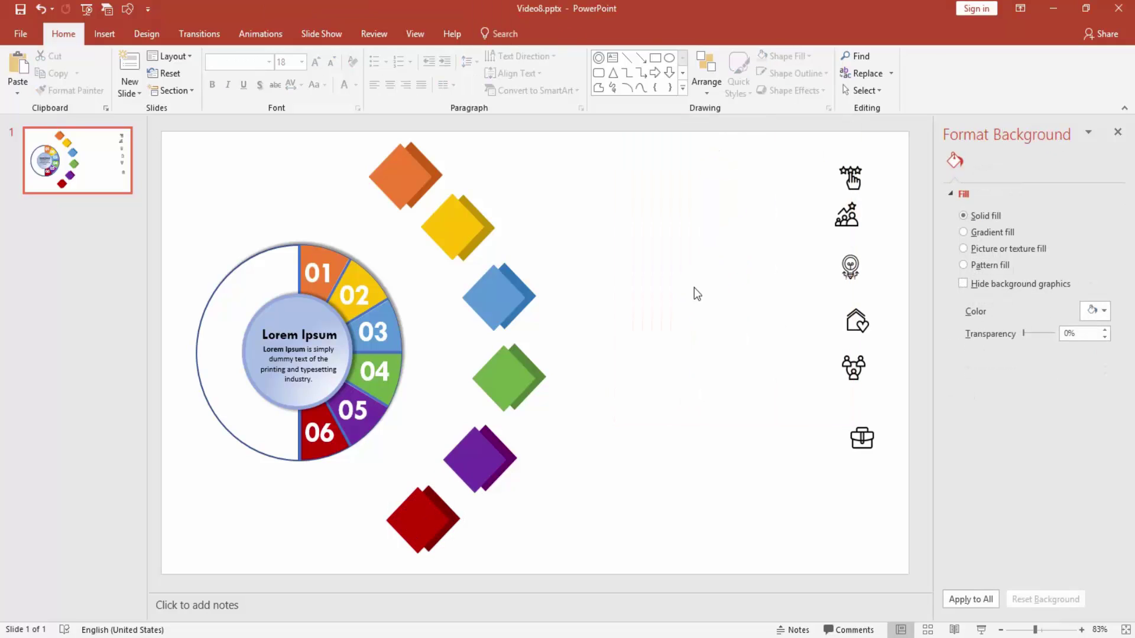
Draw a long Pentagon arrow banner across the slide top, starting beside the orange diamond
left_click(683, 76)
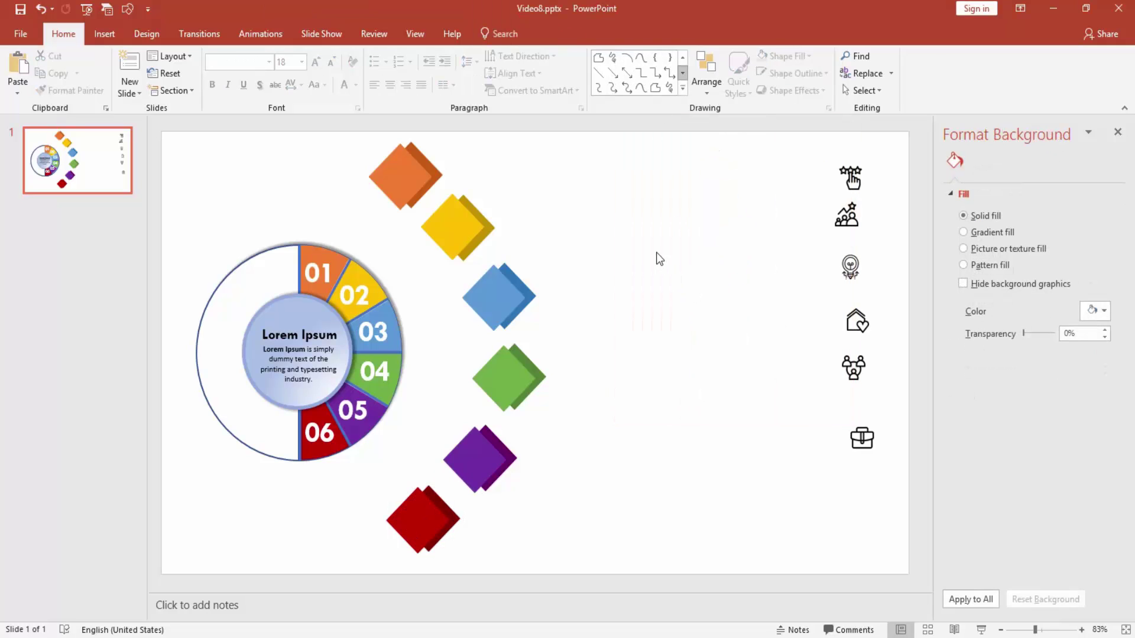
left_click(683, 87)
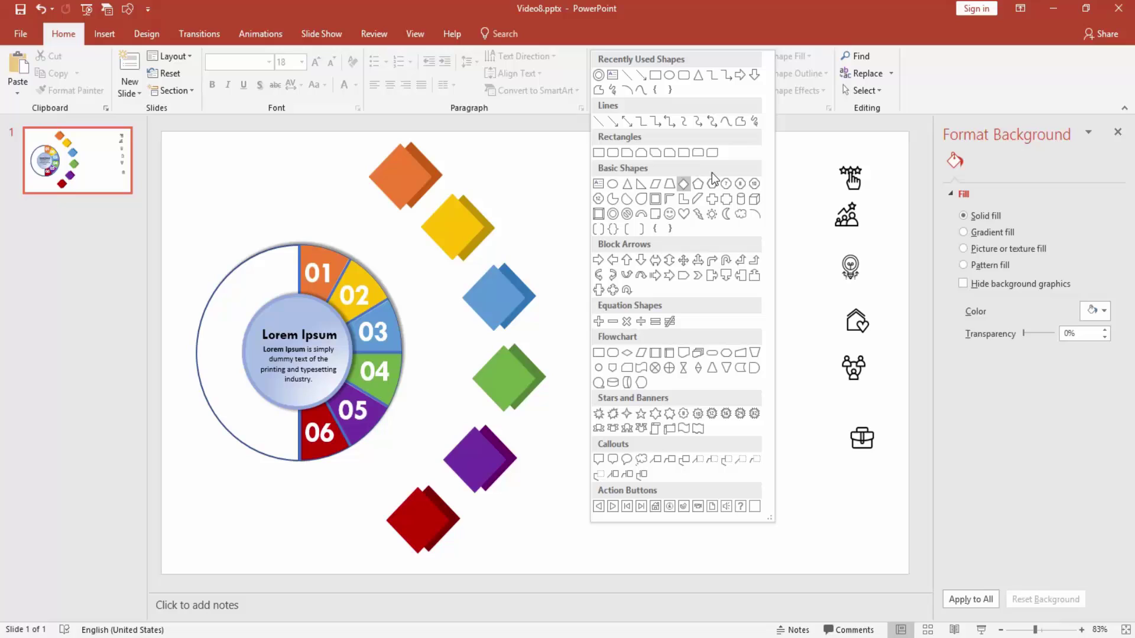
left_click(684, 276)
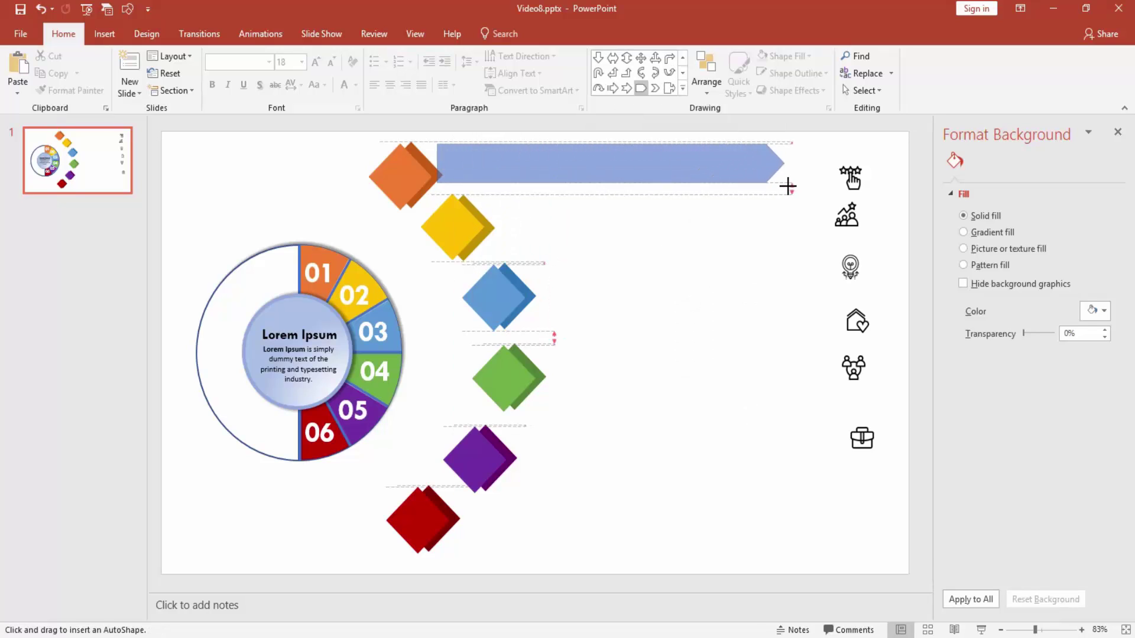
left_click_drag(439, 148, 797, 184)
mouse_move(689, 170)
left_mouse_down()
mouse_move(666, 177)
mouse_move(680, 176)
left_mouse_up()
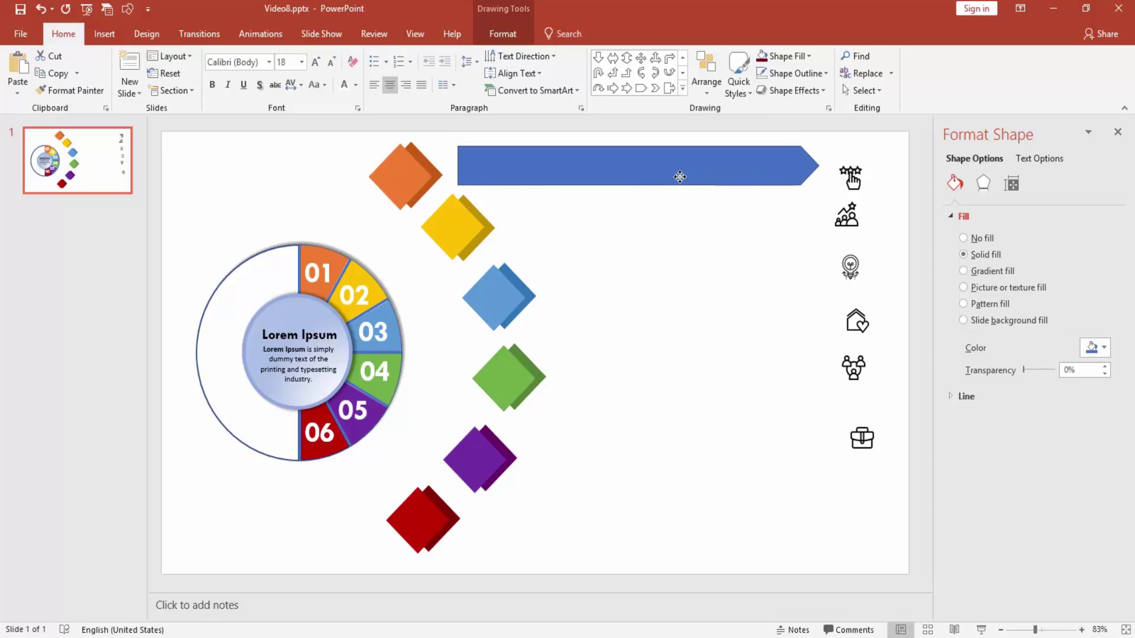
Place the hand icon on the orange diamond and the chart icon on the yellow one
left_click(684, 246)
left_click(456, 181)
left_click_drag(455, 180, 402, 180)
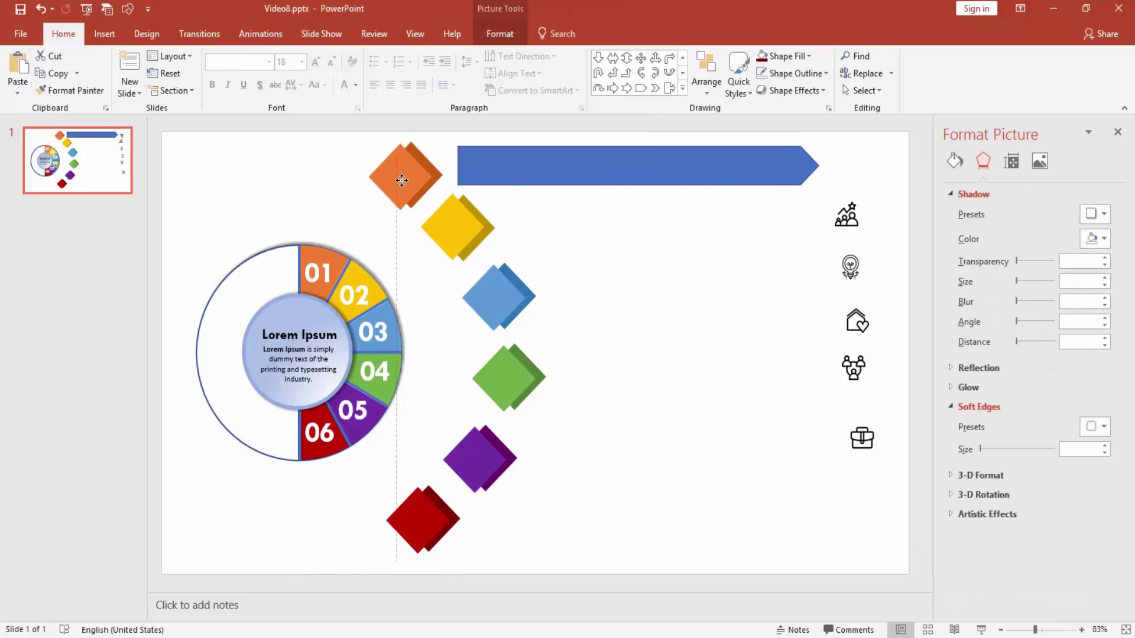
right_click(850, 185)
key("Escape")
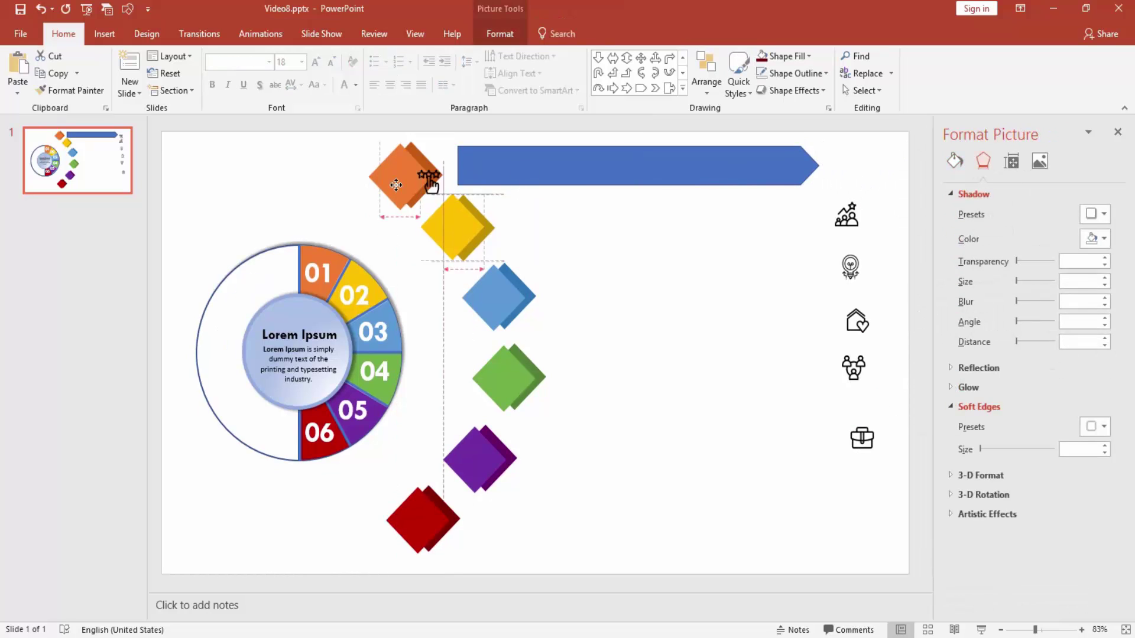
left_click_drag(844, 178, 397, 176)
left_click(648, 242)
left_click_drag(846, 214, 452, 225)
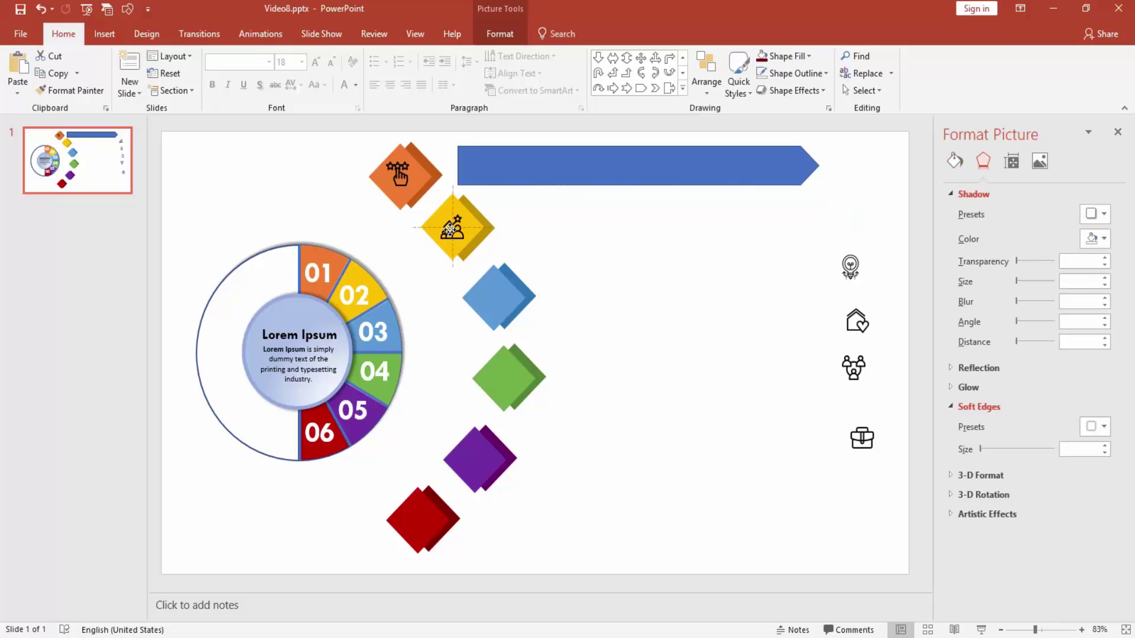
left_click(803, 281)
Bring the lightbulb and house icons to front on the blue and green diamonds
left_click_drag(849, 267, 492, 294)
right_click(680, 288)
left_click(719, 412)
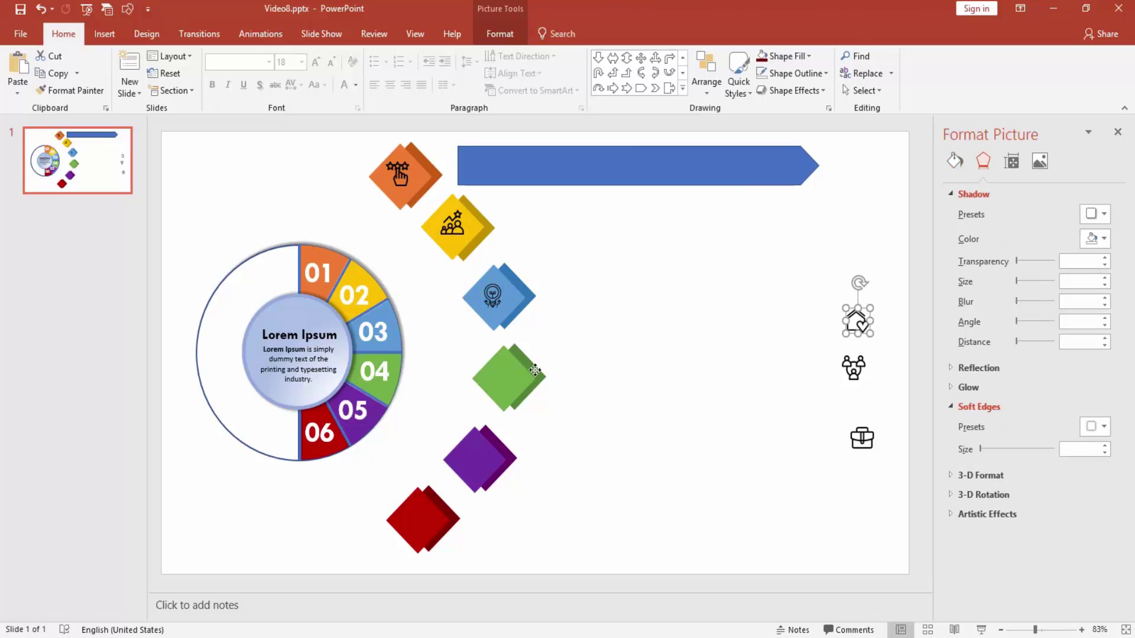
left_click_drag(856, 321, 503, 378)
right_click(606, 370)
left_click(662, 491)
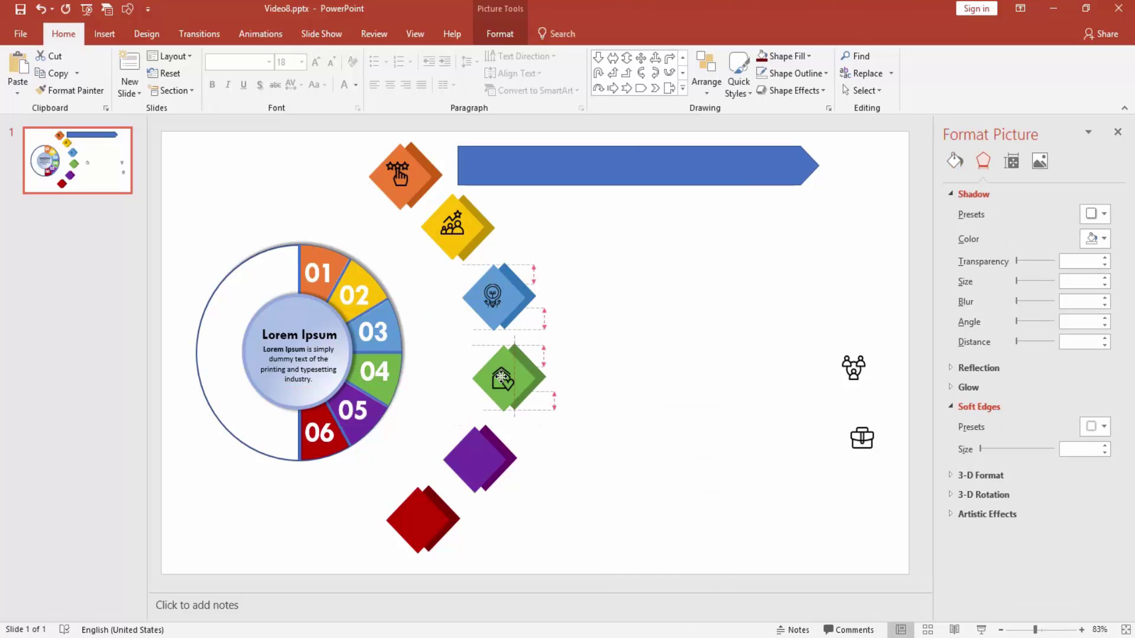
left_click(825, 388)
Bring the people and briefcase icons to front on the purple and red diamonds
left_click(854, 368)
right_click(858, 367)
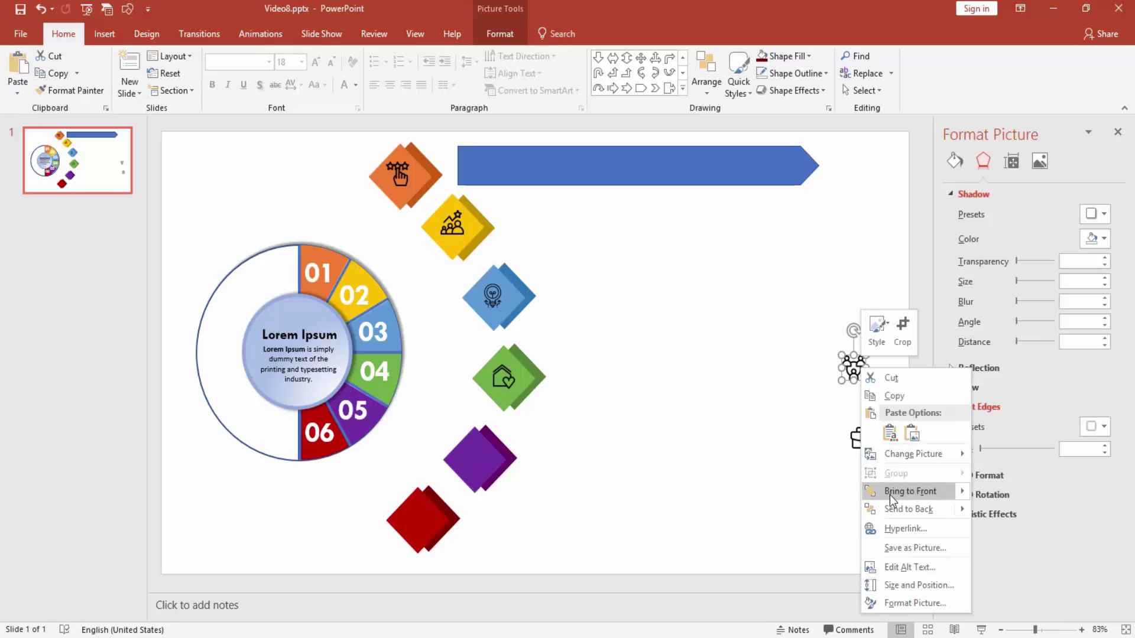
left_click(889, 494)
left_click_drag(853, 367, 474, 457)
left_click(813, 431)
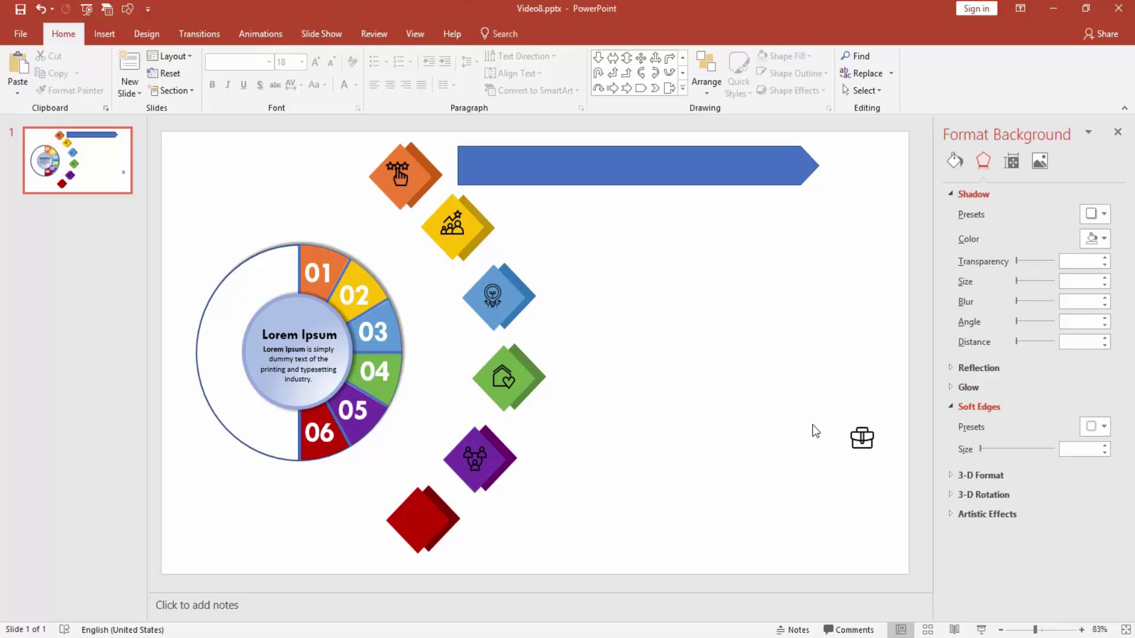
left_click(861, 437)
right_click(856, 435)
left_click(510, 493)
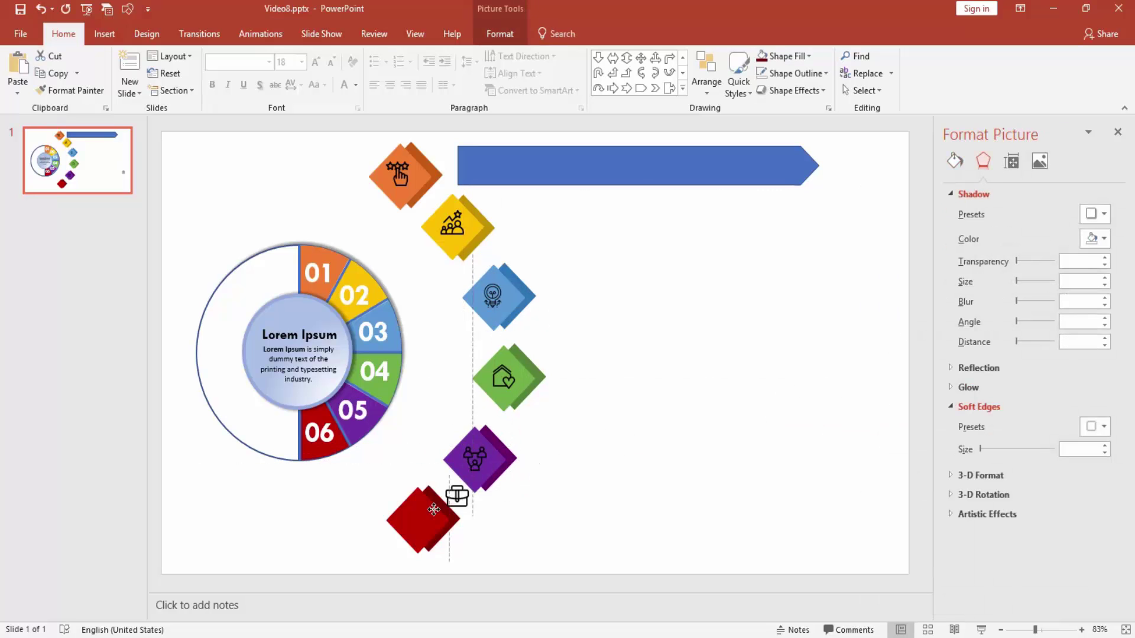
left_click_drag(511, 494, 418, 520)
left_click(682, 415)
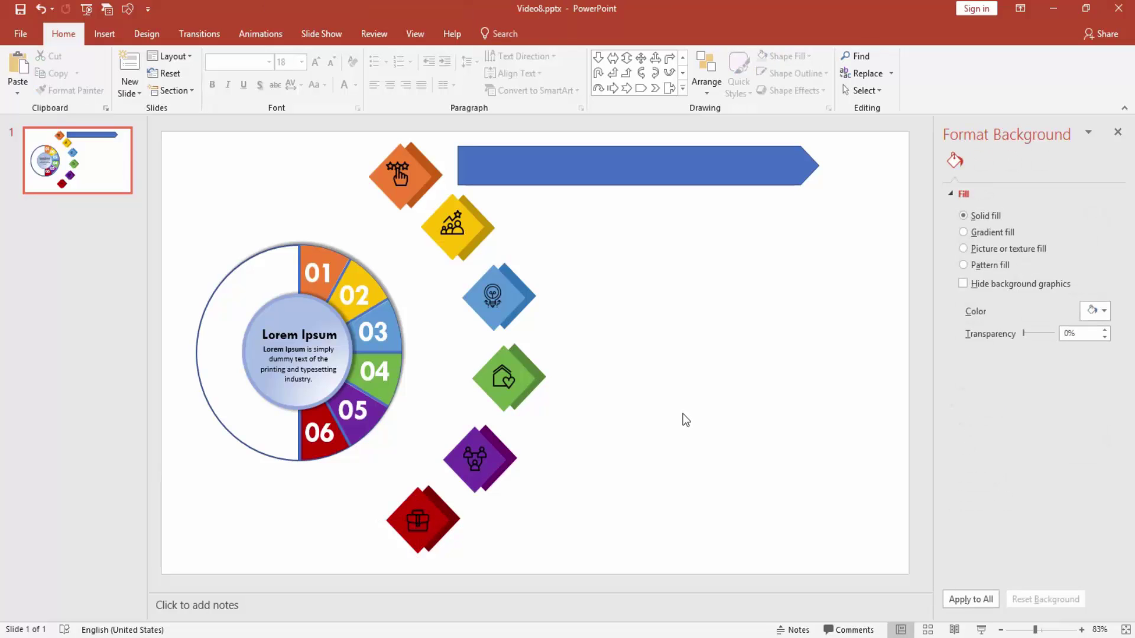
Draw a blue Chevron at the arrow banner's left end, next to the orange diamond
left_click(654, 161)
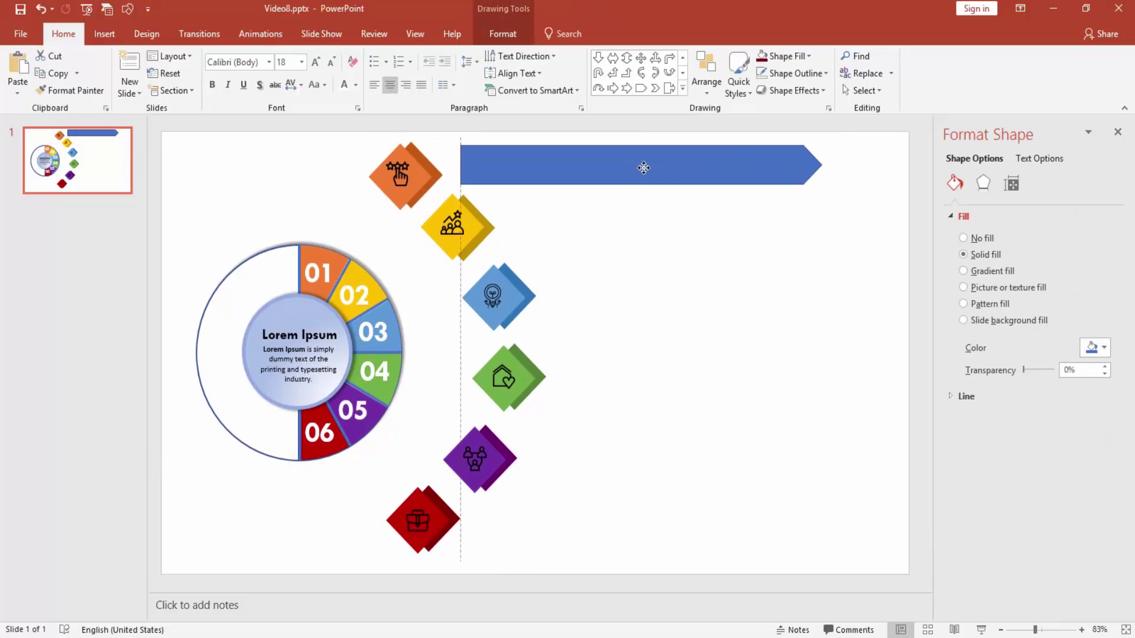
left_click(797, 244)
left_click(735, 165)
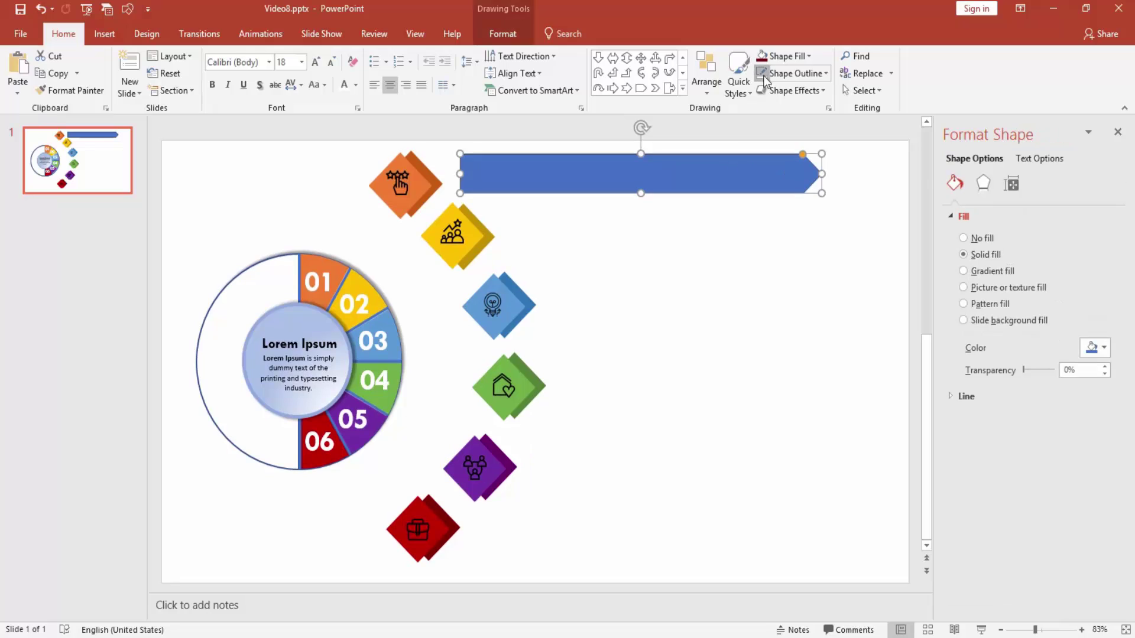
left_click(821, 278)
left_click(711, 165)
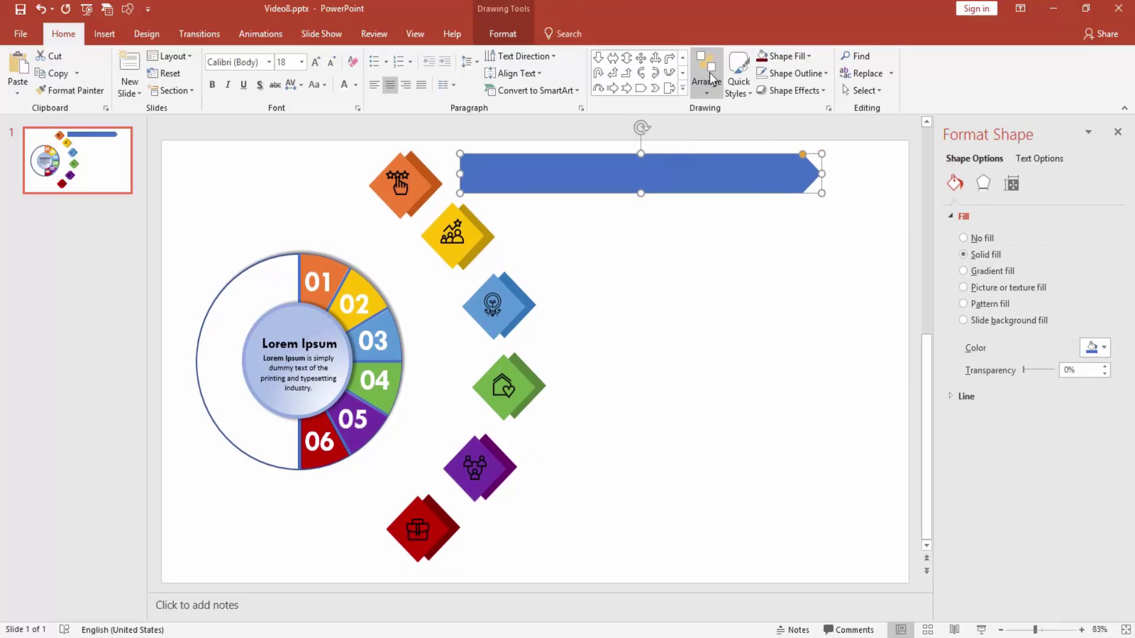
left_click(683, 88)
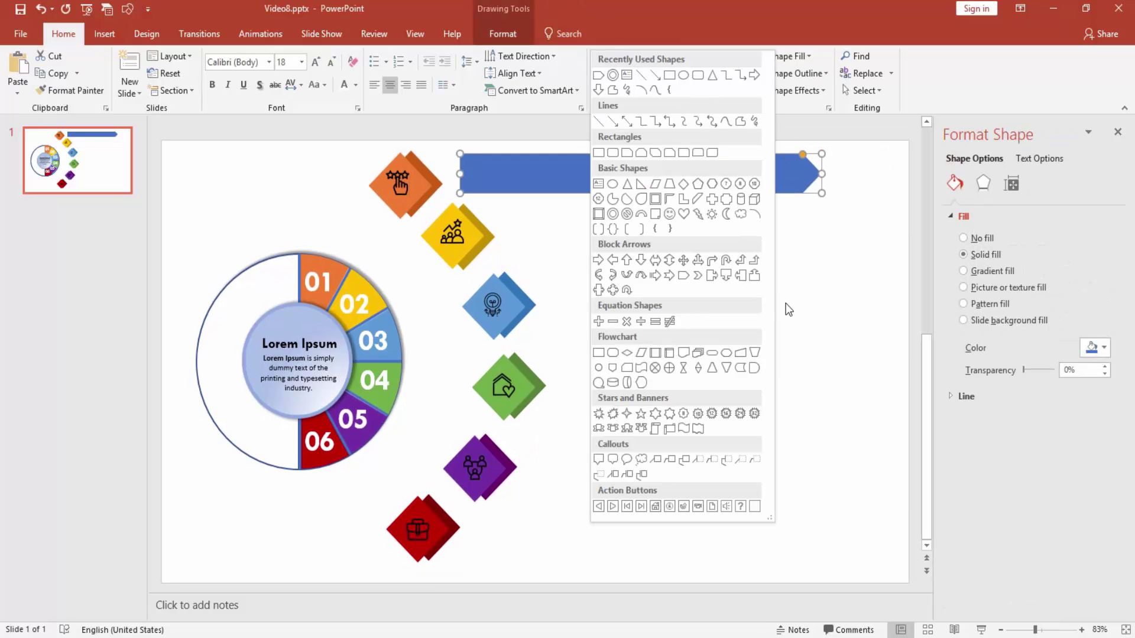
left_click(698, 275)
mouse_move(607, 223)
left_mouse_down()
mouse_move(650, 253)
mouse_move(465, 165)
left_mouse_up()
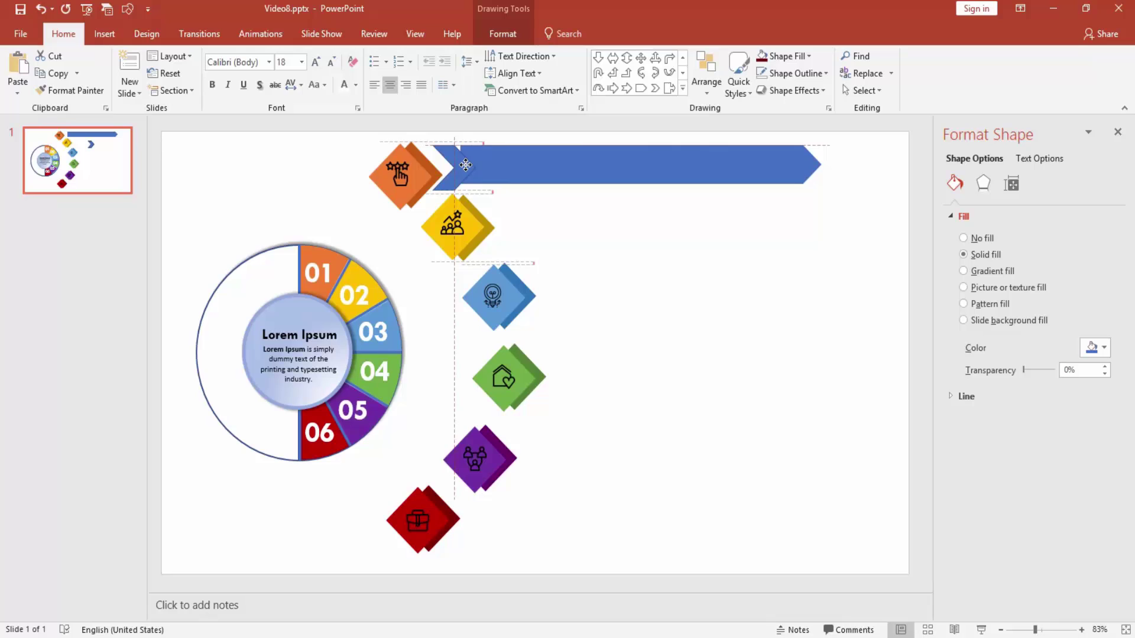
Move the arrow banner right and shorten it from its left end, clear of the chevron
left_click_drag(539, 172, 585, 185)
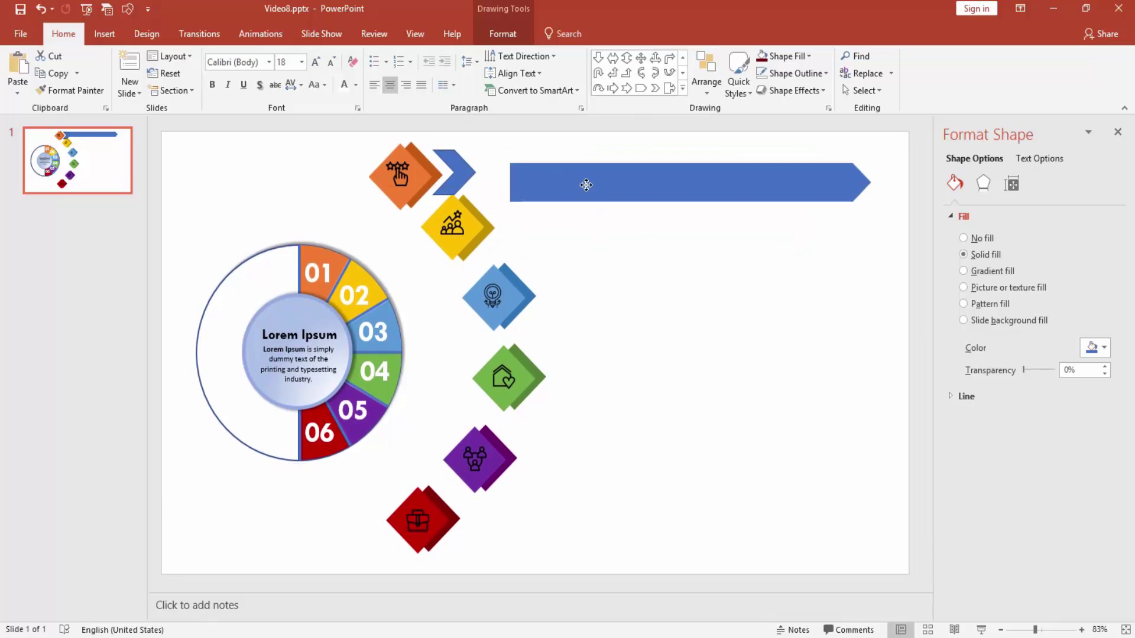
left_click_drag(510, 183, 617, 179)
left_click(460, 176)
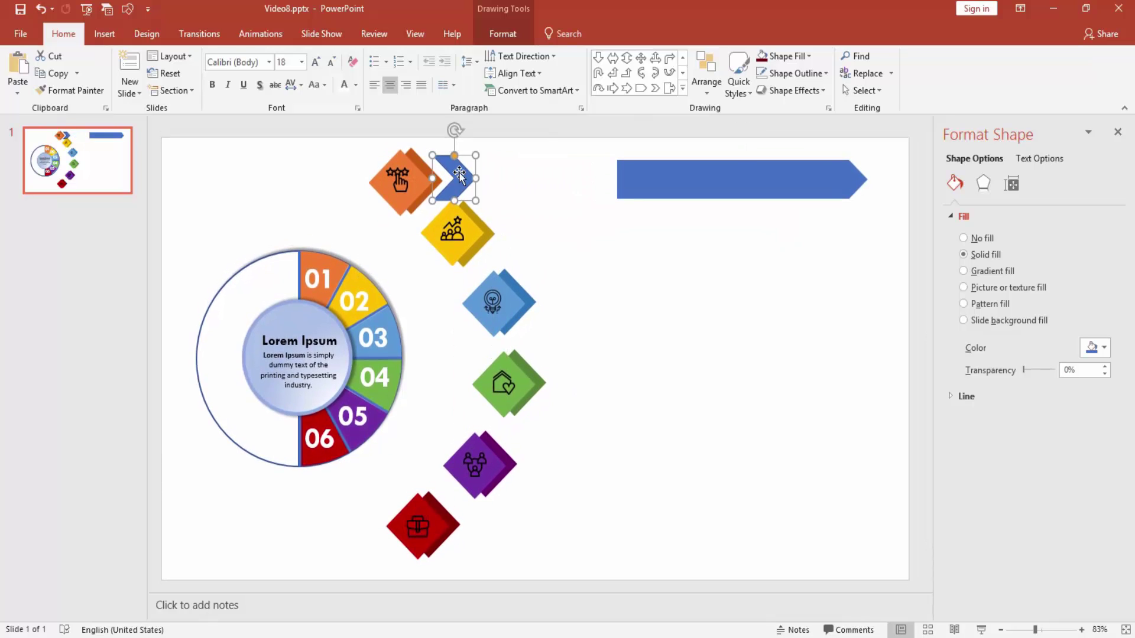
left_click(543, 190)
left_click(454, 166)
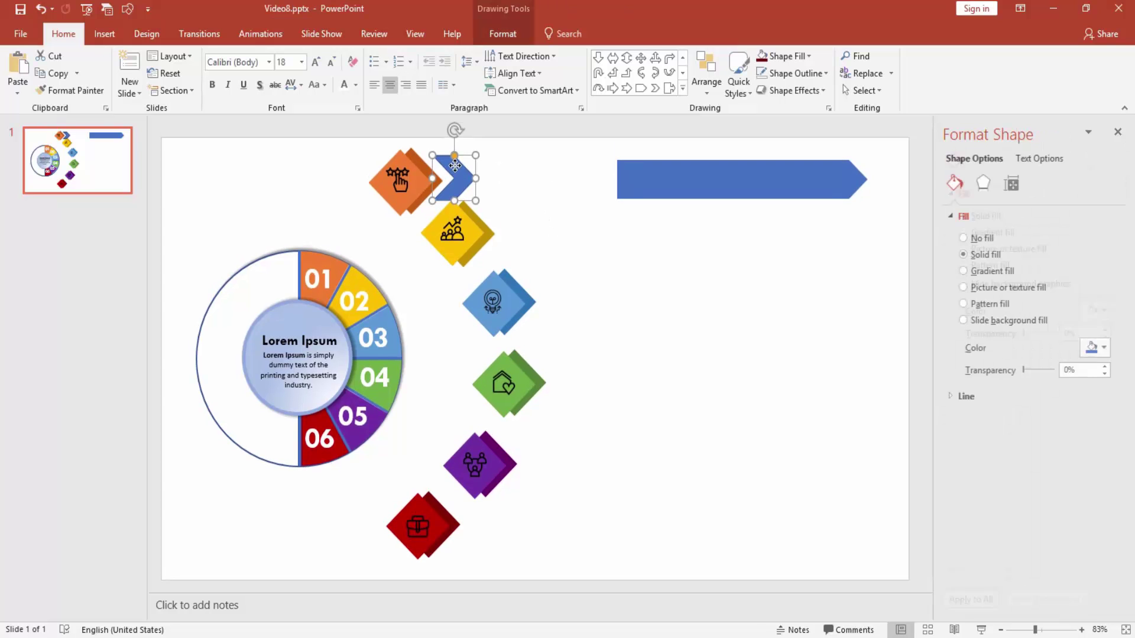
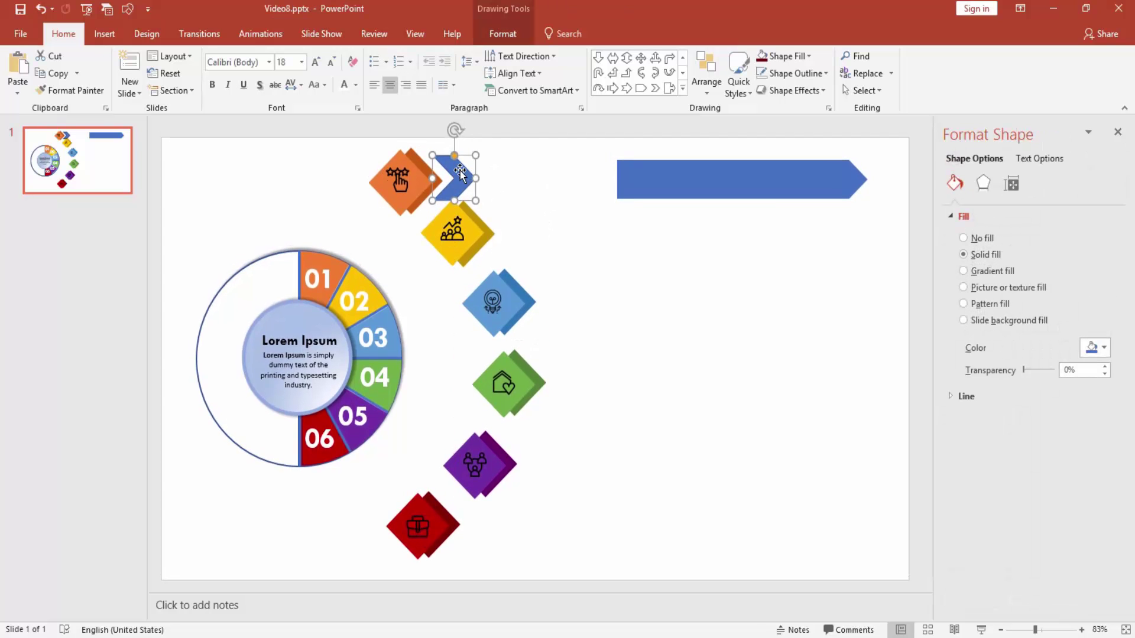
Duplicate the blue chevron, line the copies up with the long arrow, and group them
key("ctrl+v")
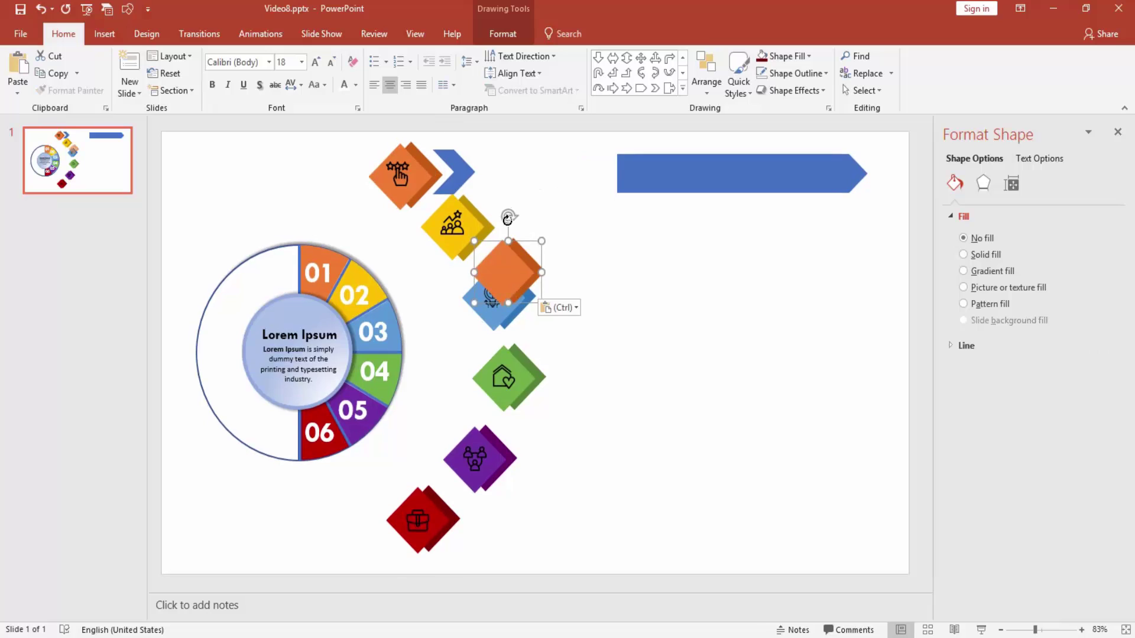
key("ctrl+z")
key("ctrl+v")
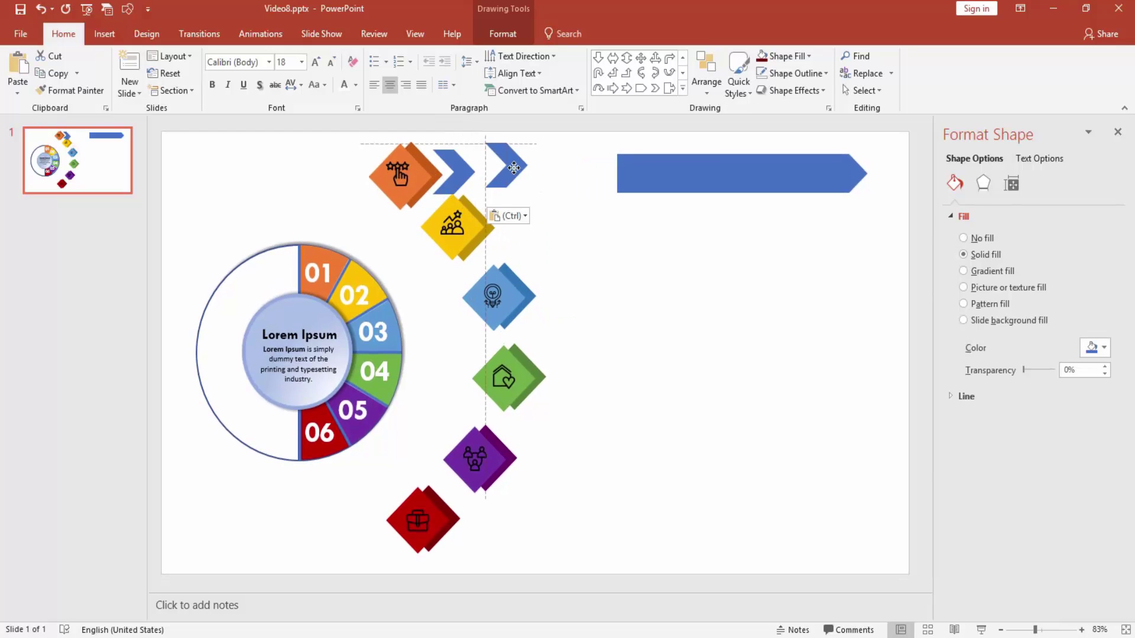
mouse_move(507, 166)
left_mouse_down()
mouse_move(495, 173)
mouse_move(517, 175)
left_mouse_up()
key("ctrl+v")
mouse_move(731, 164)
left_mouse_down()
mouse_move(655, 164)
mouse_move(665, 152)
mouse_move(602, 175)
left_mouse_up()
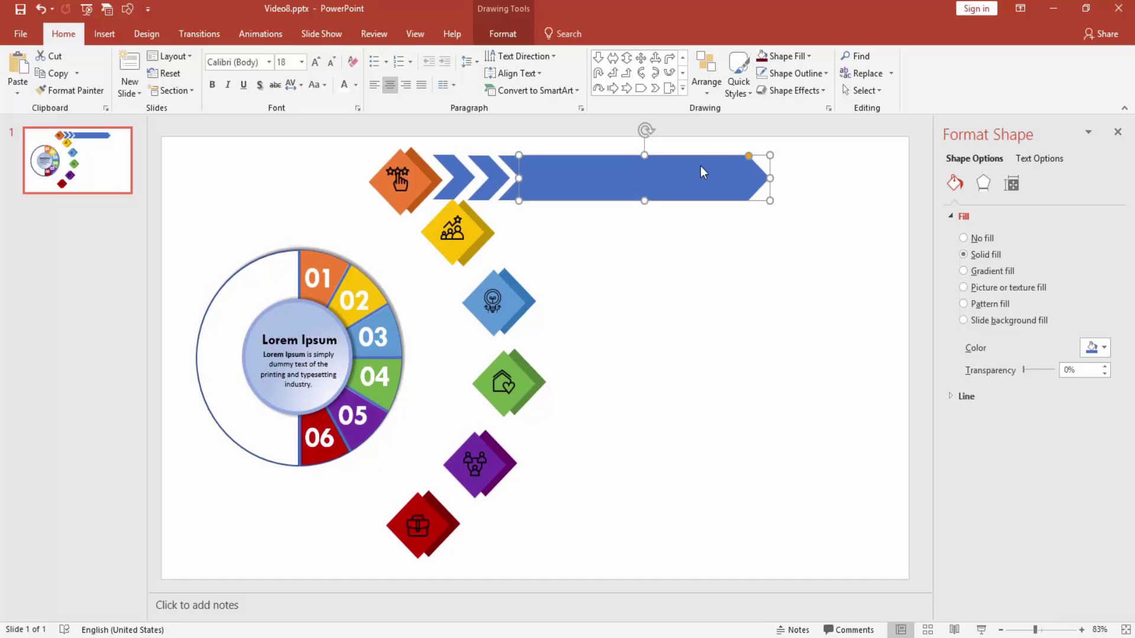
mouse_move(795, 141)
left_mouse_down()
mouse_move(510, 201)
mouse_move(558, 189)
left_mouse_up()
right_click(572, 177)
left_click(719, 267)
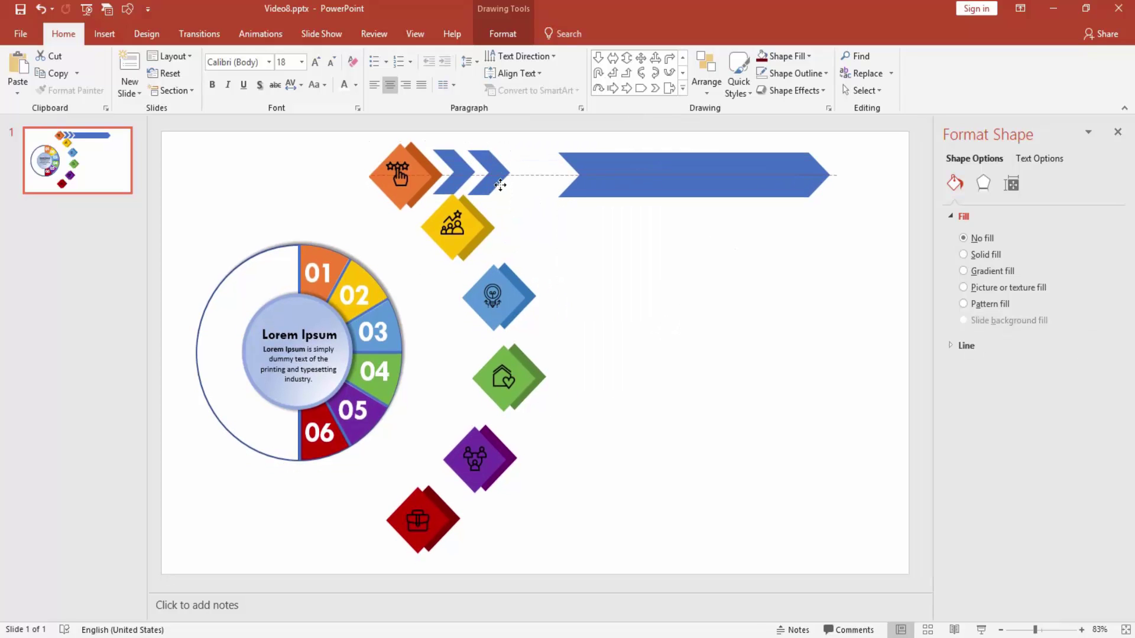
Add a third chevron, slide the long arrow beside it, and select the whole row
key("ctrl+d")
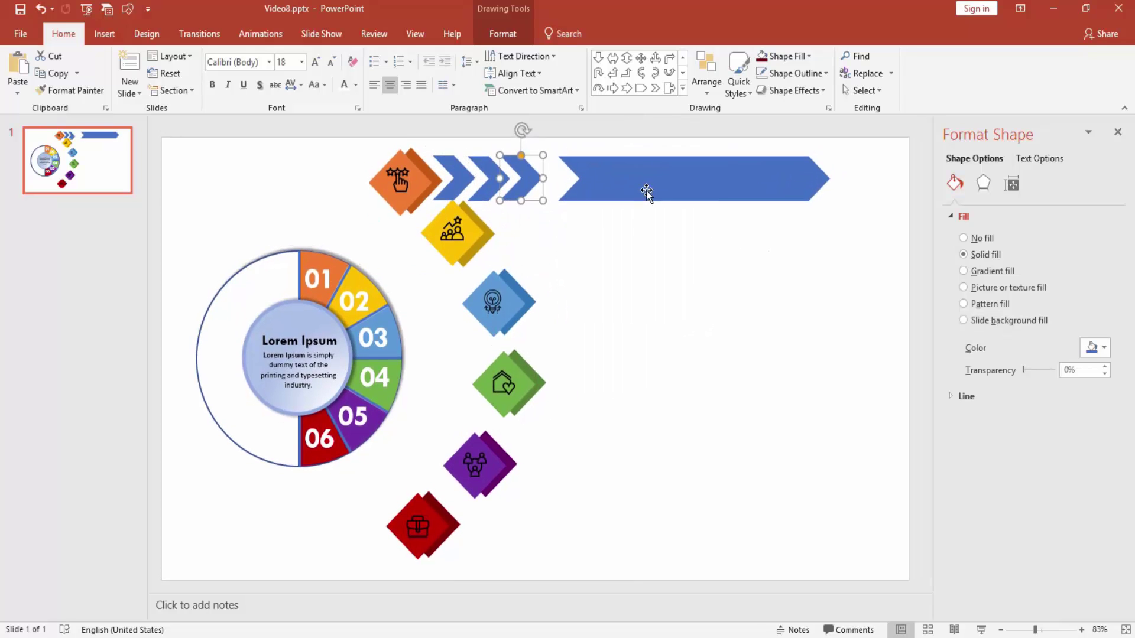
left_click_drag(648, 190, 622, 173)
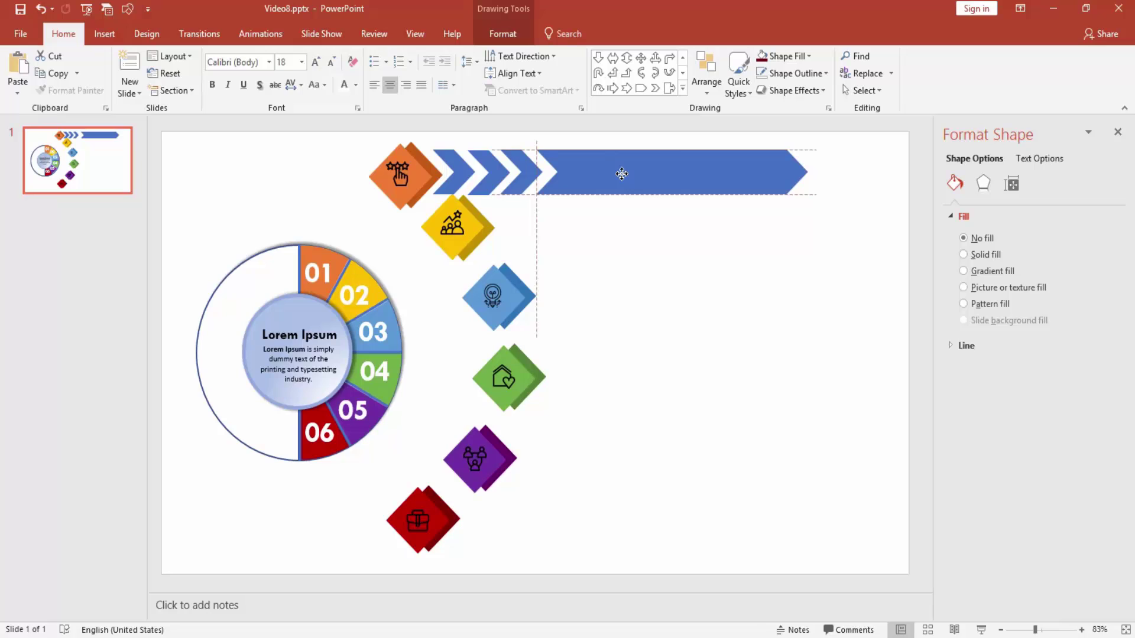
left_click_drag(842, 150, 431, 195)
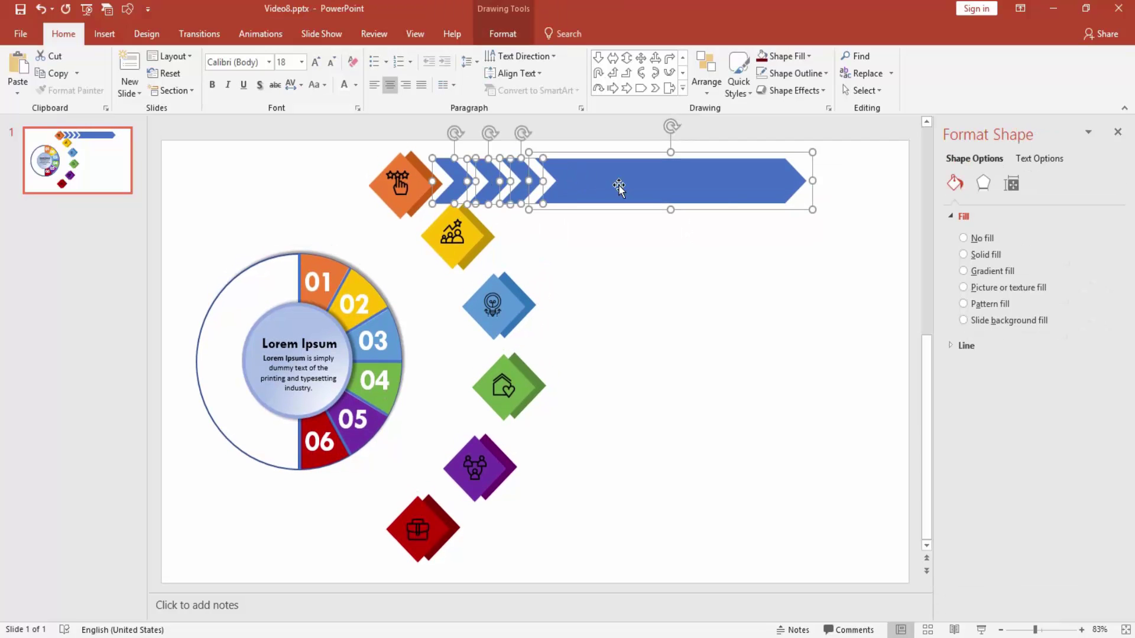
right_click(619, 185)
Group the chevrons and arrow into one banner and settle its position
left_click(762, 271)
left_click_drag(619, 195, 618, 190)
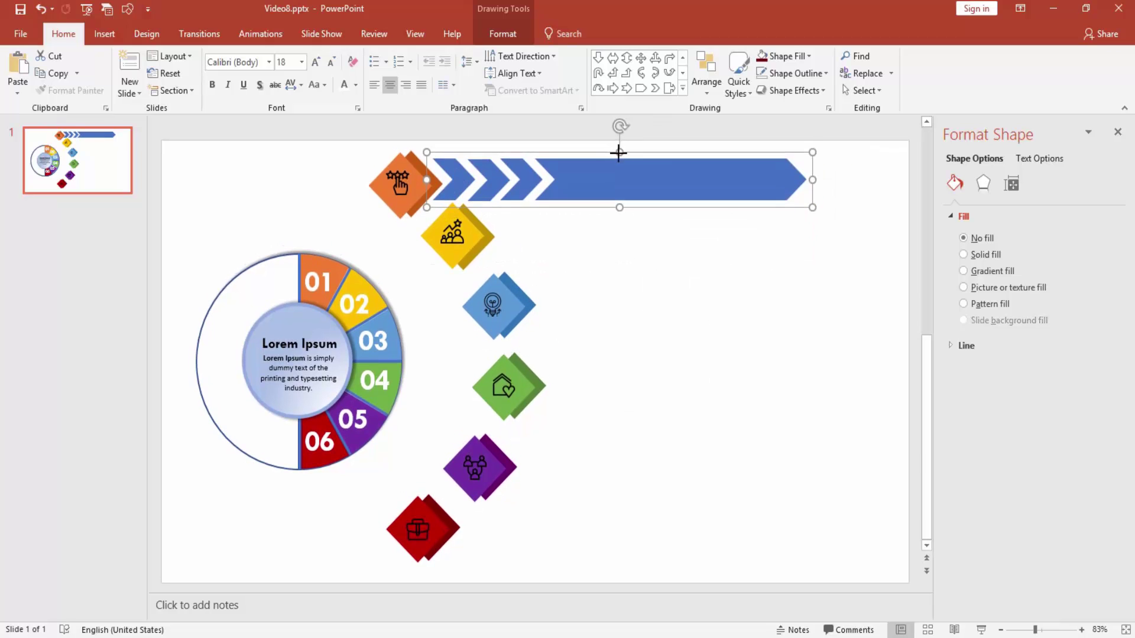
left_click(636, 240)
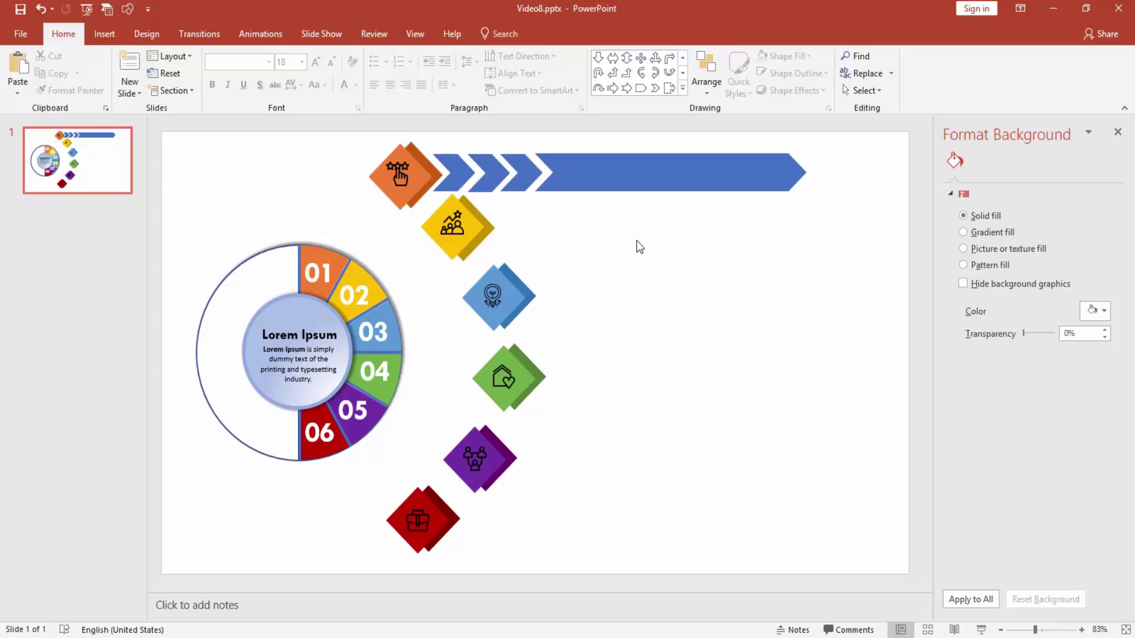
Group the yellow diamond with its icon and nudge it slightly down
left_click(449, 210)
left_click(455, 222, "ctrl")
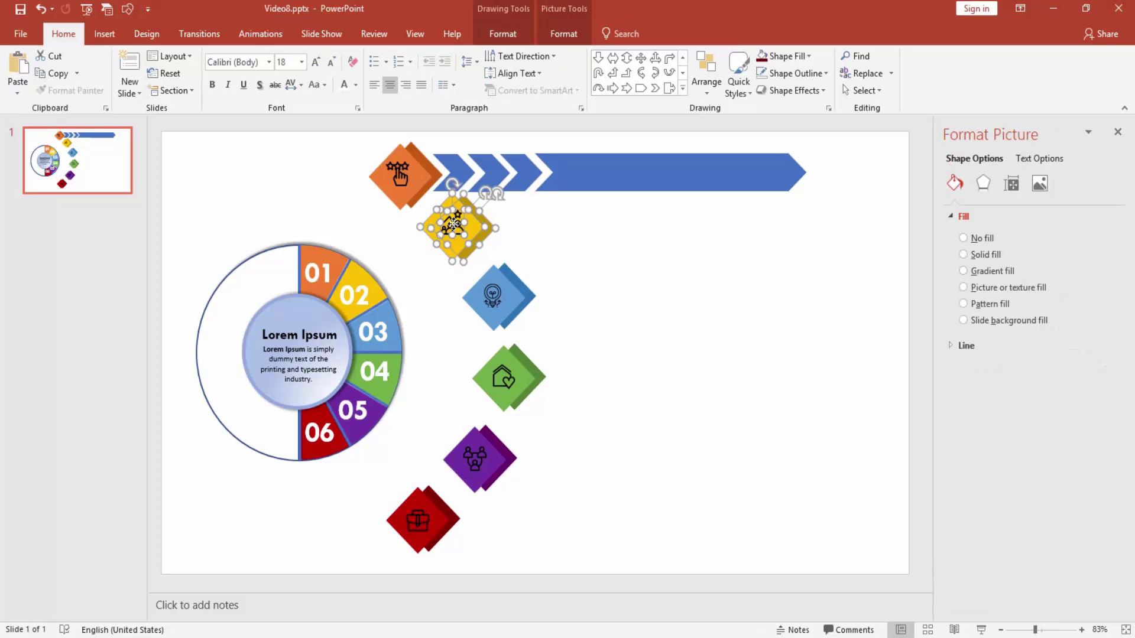
right_click(455, 225)
left_click(591, 310)
left_click(594, 242)
left_click_drag(460, 226, 459, 232)
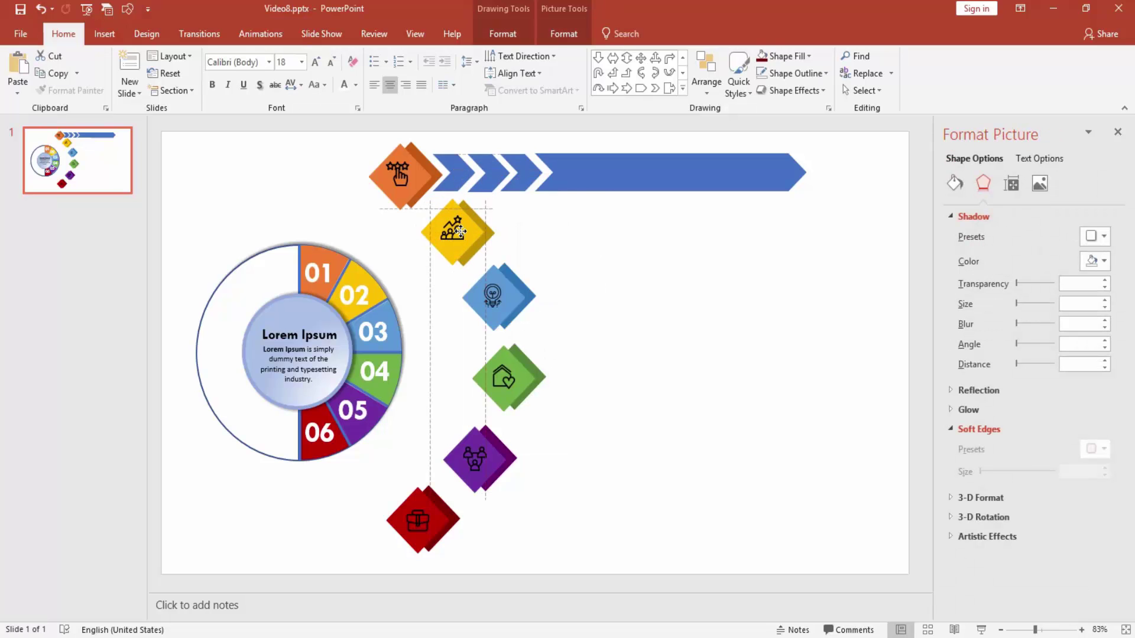
left_click(621, 226)
Place banner copies beside the yellow and light-blue diamonds
left_click(650, 171)
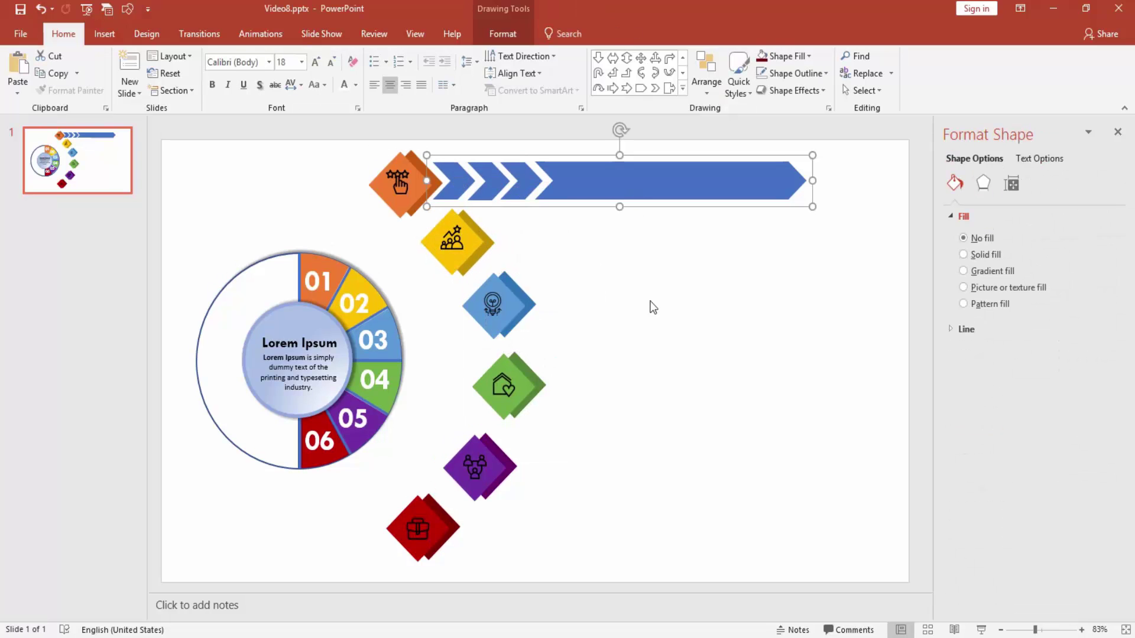
key("ctrl+d")
left_click_drag(608, 207, 666, 243)
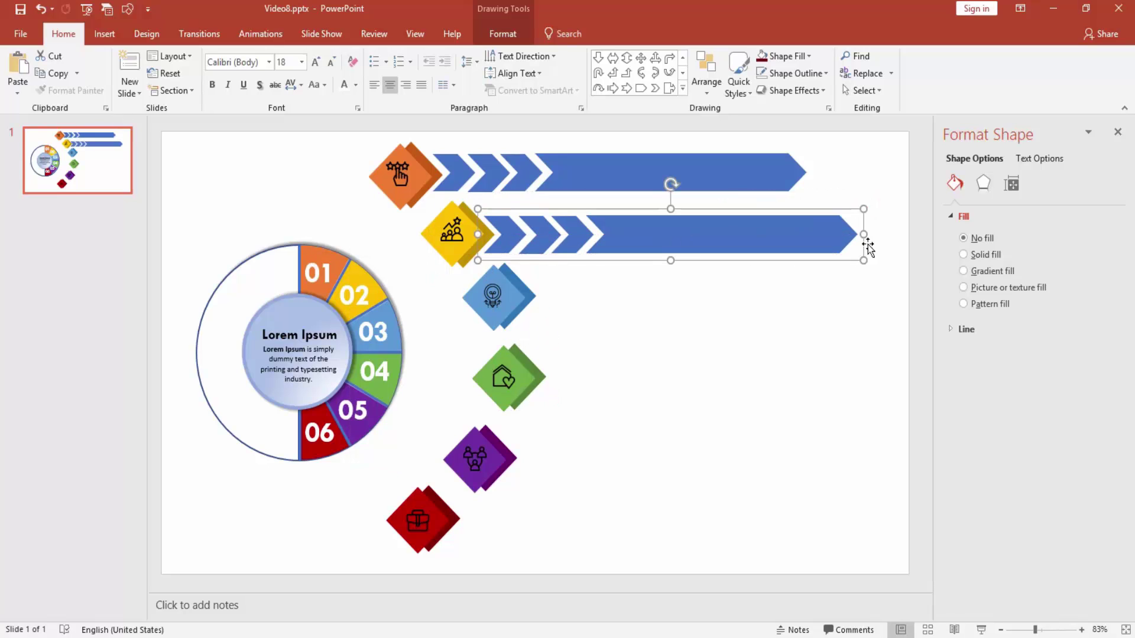
left_click(707, 320)
key("ctrl+v")
mouse_move(688, 227)
left_mouse_down()
mouse_move(764, 295)
mouse_move(750, 296)
left_mouse_up()
left_click(698, 399)
Place a banner copy beside the green diamond and stretch it to the slide edge
key("ctrl+v")
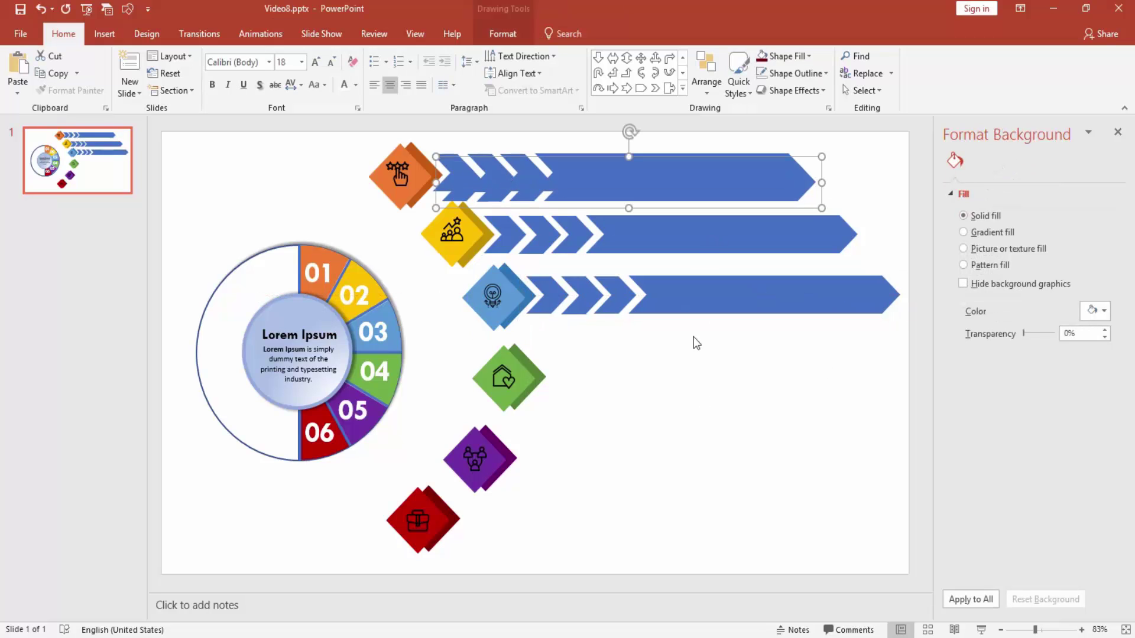
left_click_drag(739, 381, 750, 373)
left_click_drag(908, 376, 909, 375)
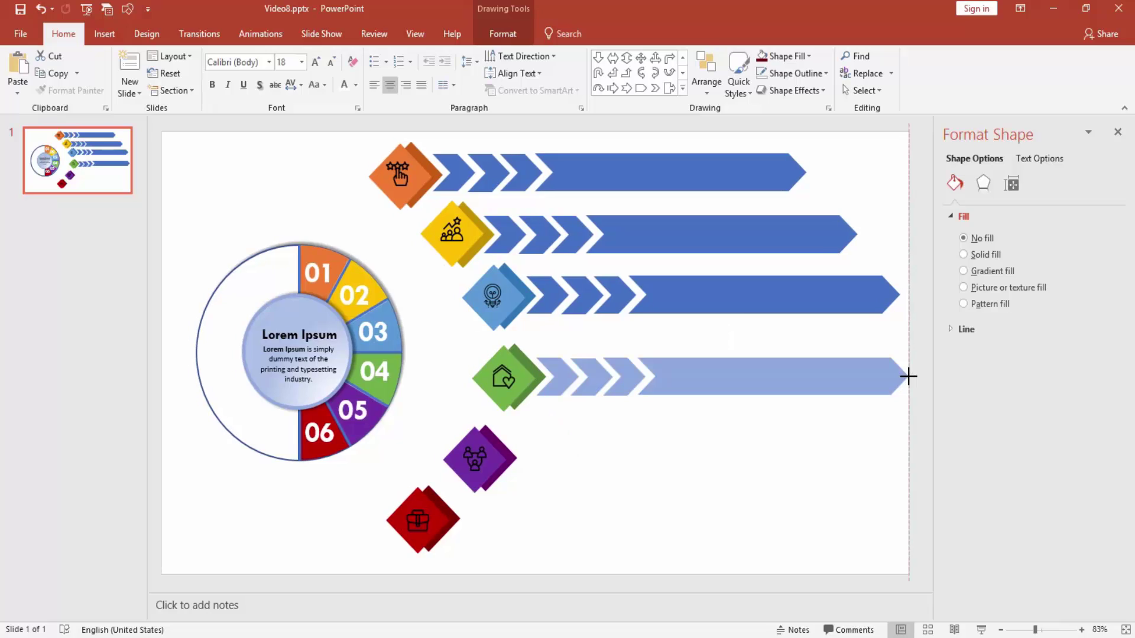
Drop banner copies beside the purple and red diamonds
left_click(743, 476)
mouse_move(712, 177)
left_mouse_down()
mouse_move(698, 451)
mouse_move(714, 452)
left_mouse_up()
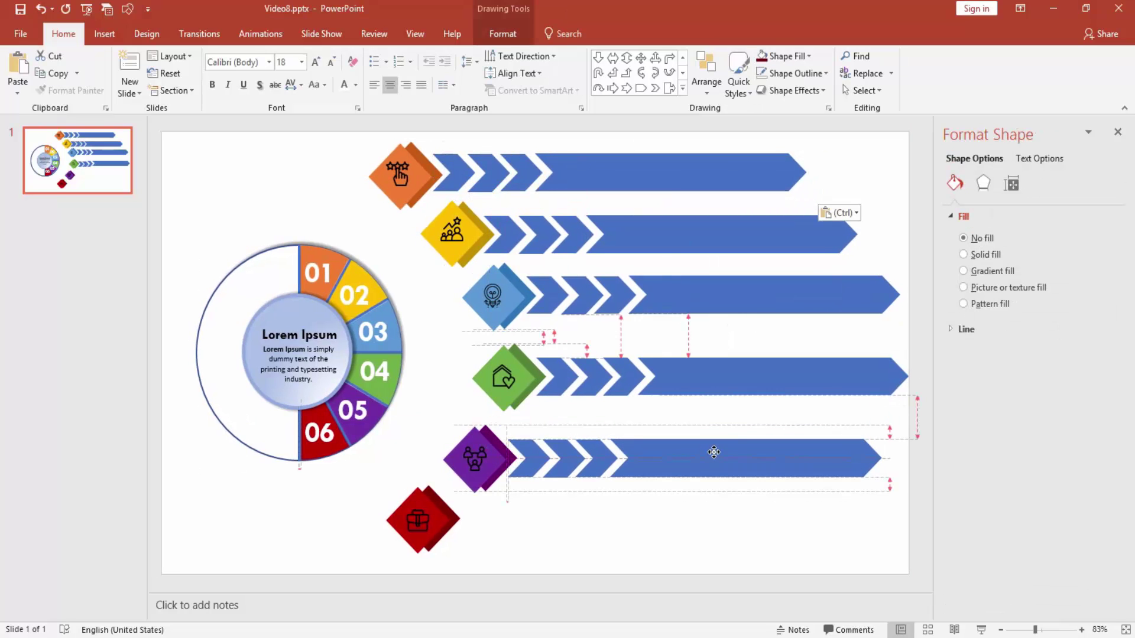
left_click(690, 532)
mouse_move(656, 177)
left_mouse_down()
mouse_move(682, 514)
mouse_move(670, 514)
left_mouse_up()
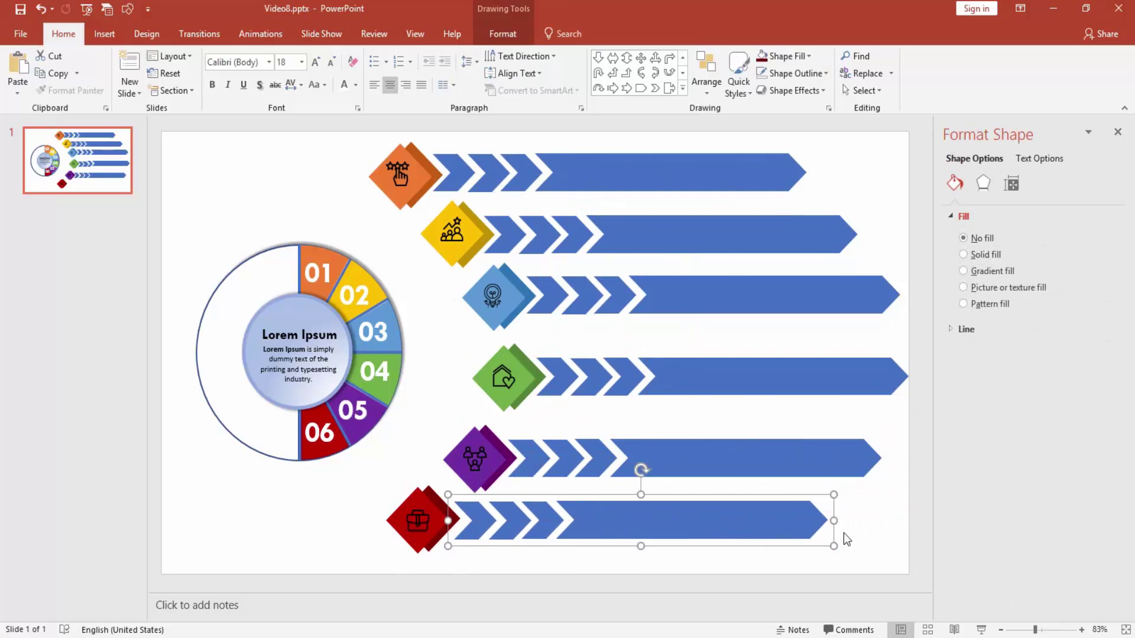
left_click(904, 521)
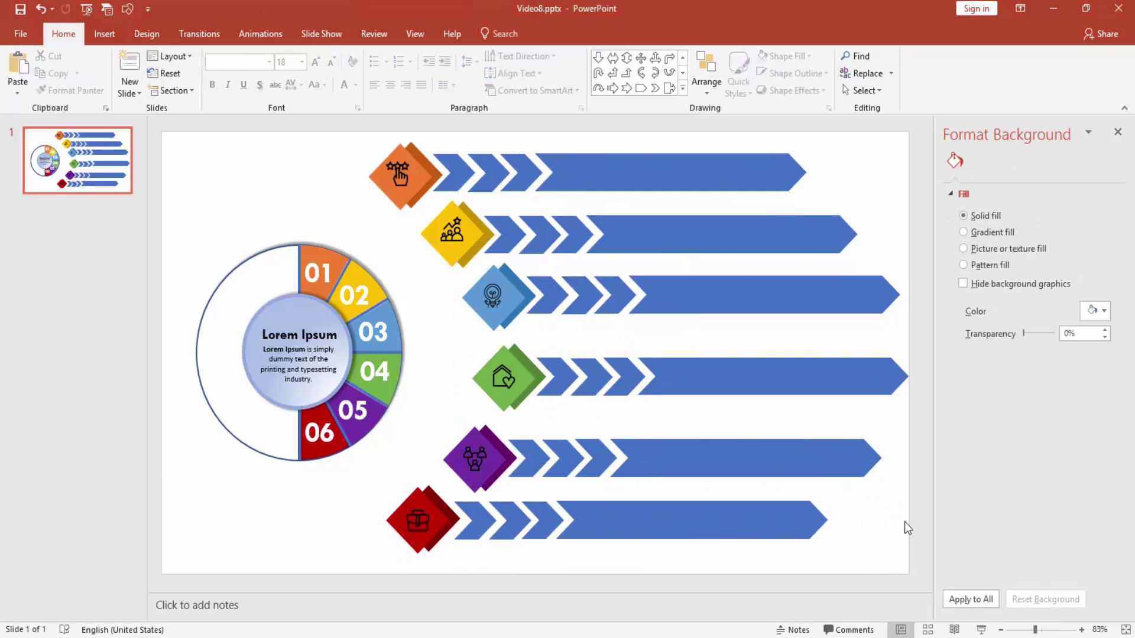
Select all six banners and ungroup them
left_click(662, 177)
left_click(671, 239, "shift")
left_click(686, 296, "shift")
left_click(712, 381, "shift")
left_click(726, 470, "shift")
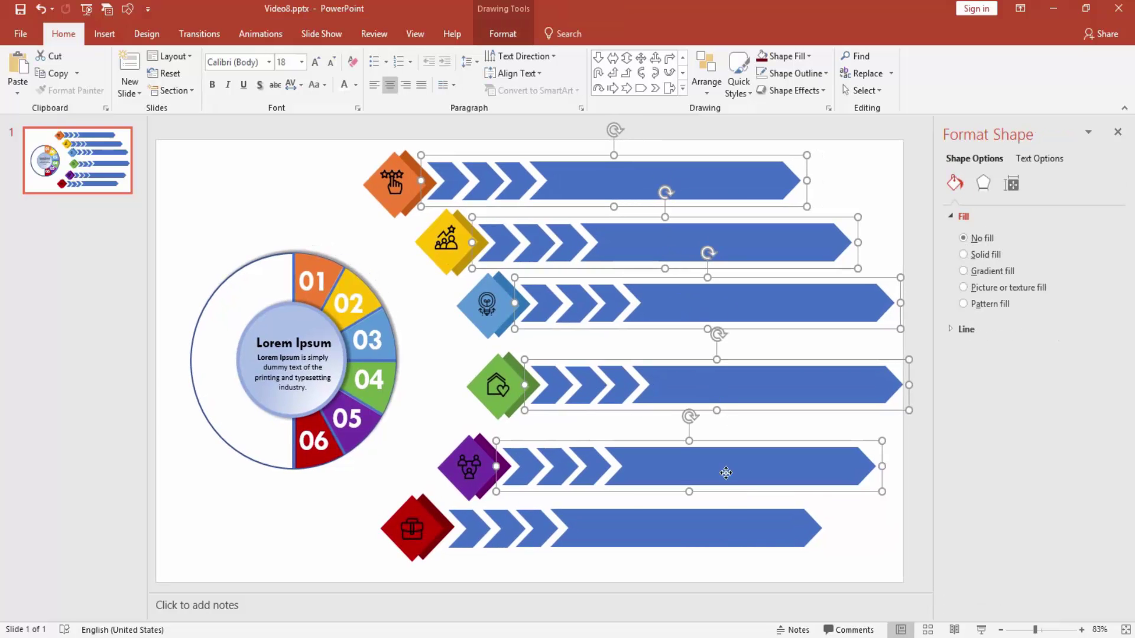
left_click(715, 528, "shift")
right_click(718, 529)
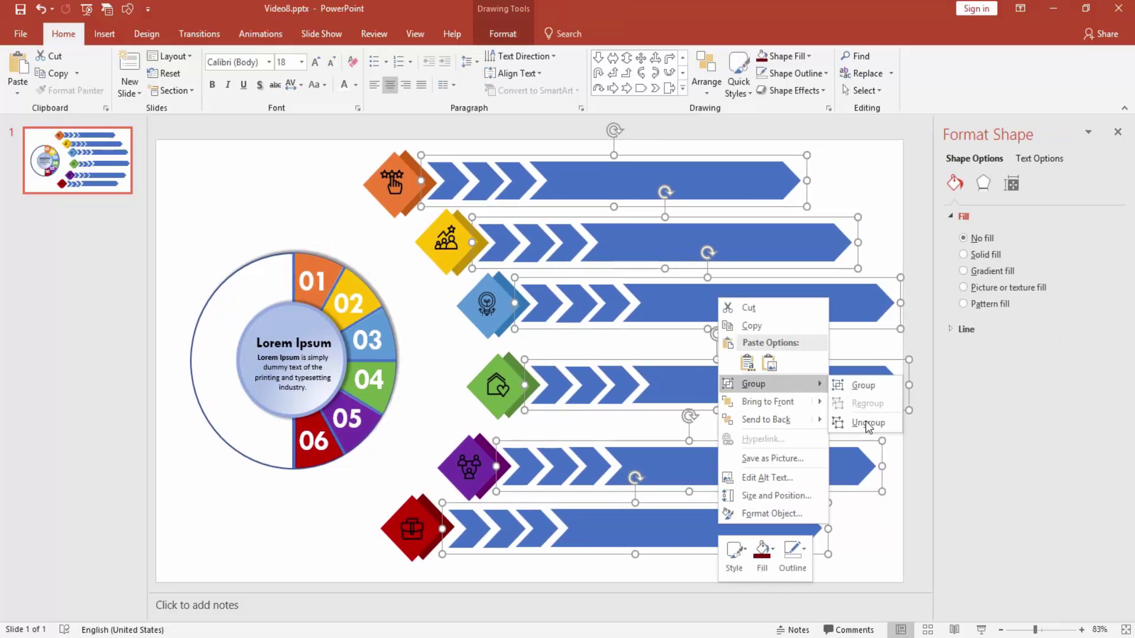
left_click(867, 423)
left_click(830, 526)
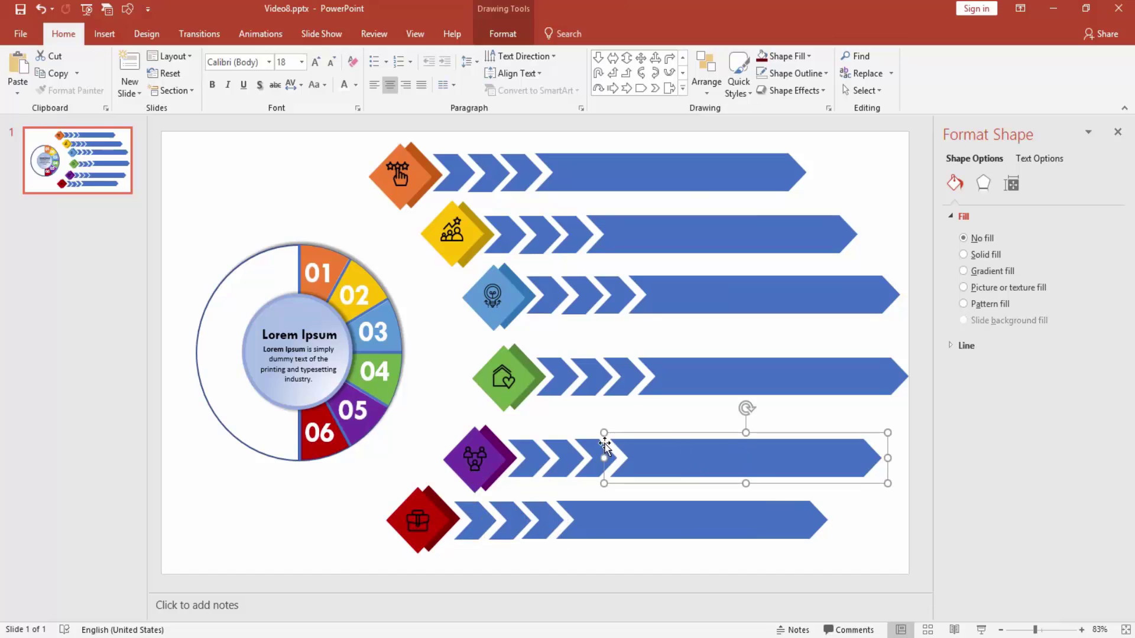
left_click(858, 534)
Fill the top banner's first chevron light orange and the second a deeper orange
left_click(461, 173)
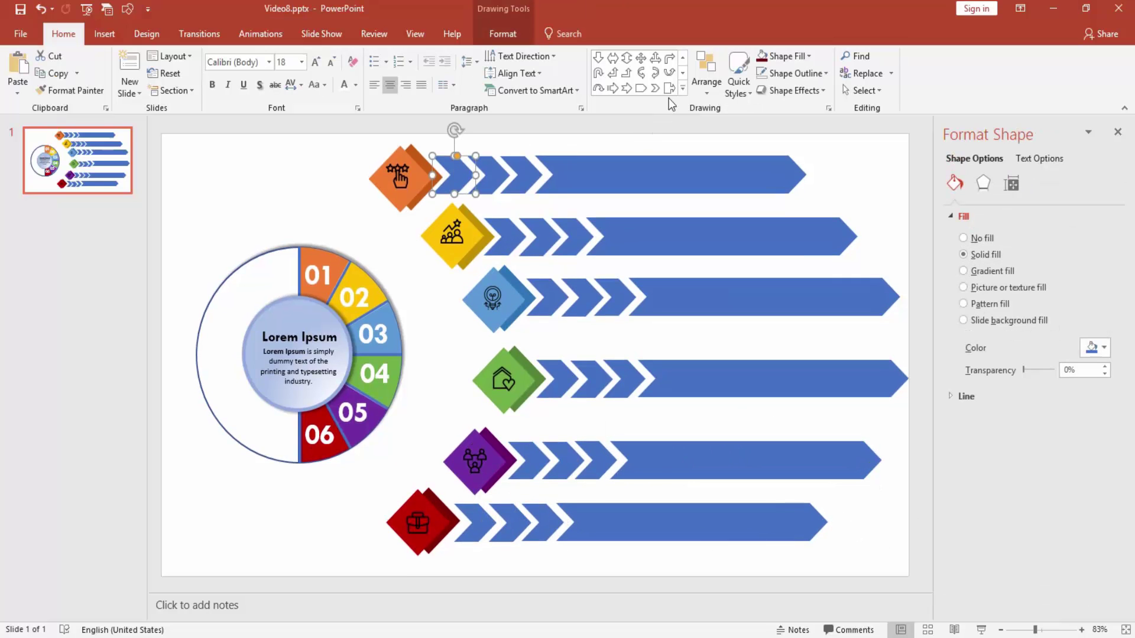
left_click(790, 56)
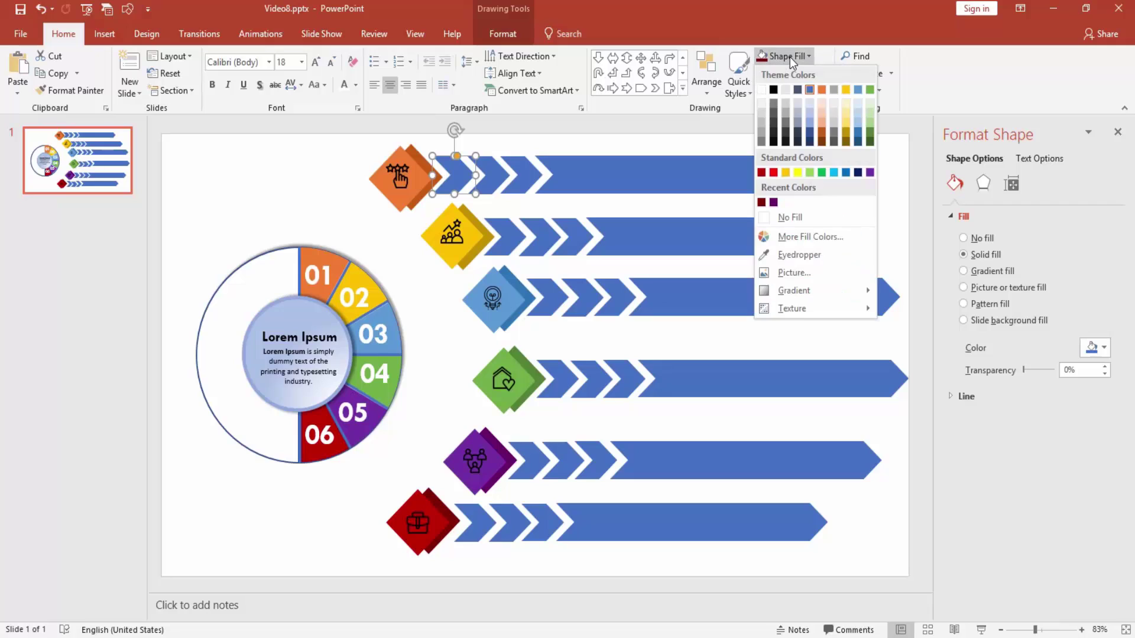
left_click(822, 102)
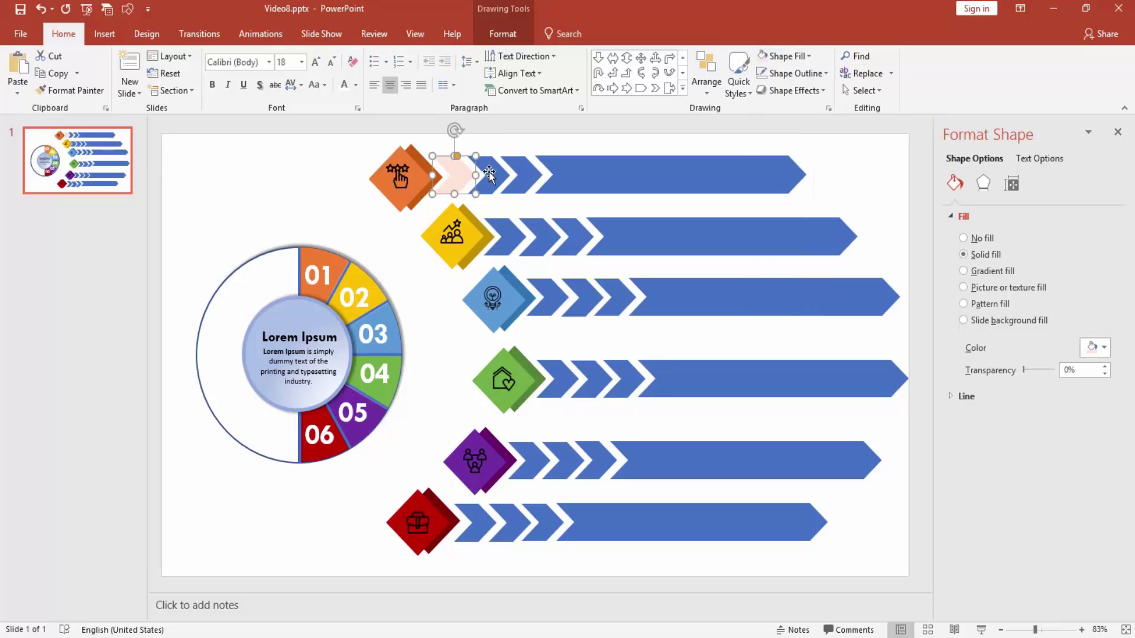
key("Tab")
left_click(781, 56)
left_click(823, 121)
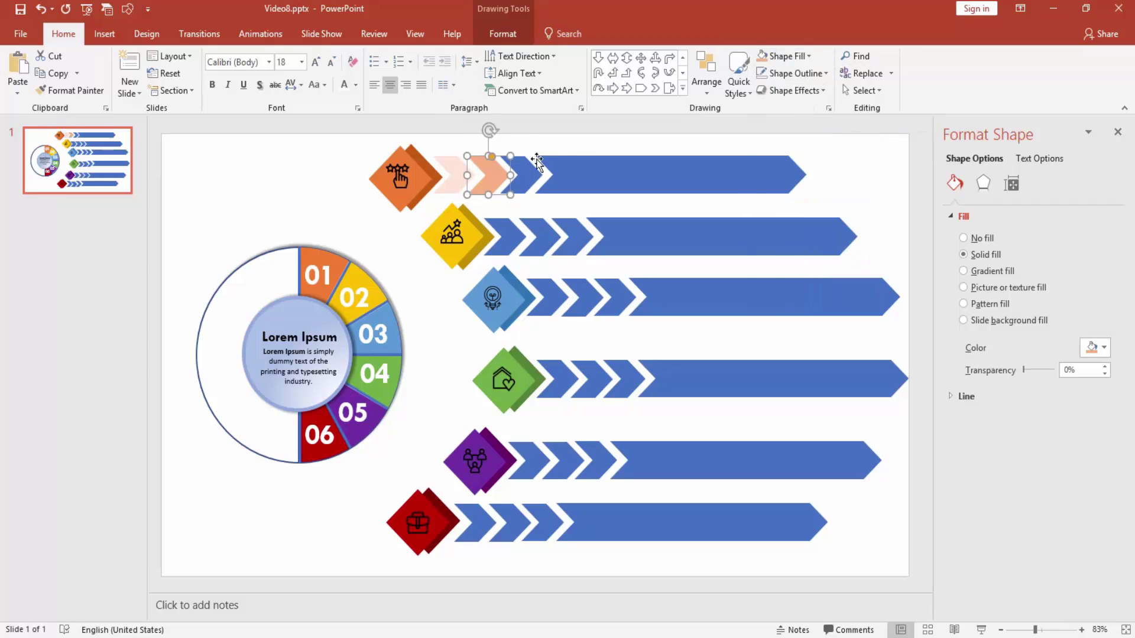
Fill the third top chevron dark orange and the long arrow solid orange
key("Tab")
left_click(782, 57)
left_click(822, 134)
key("Tab")
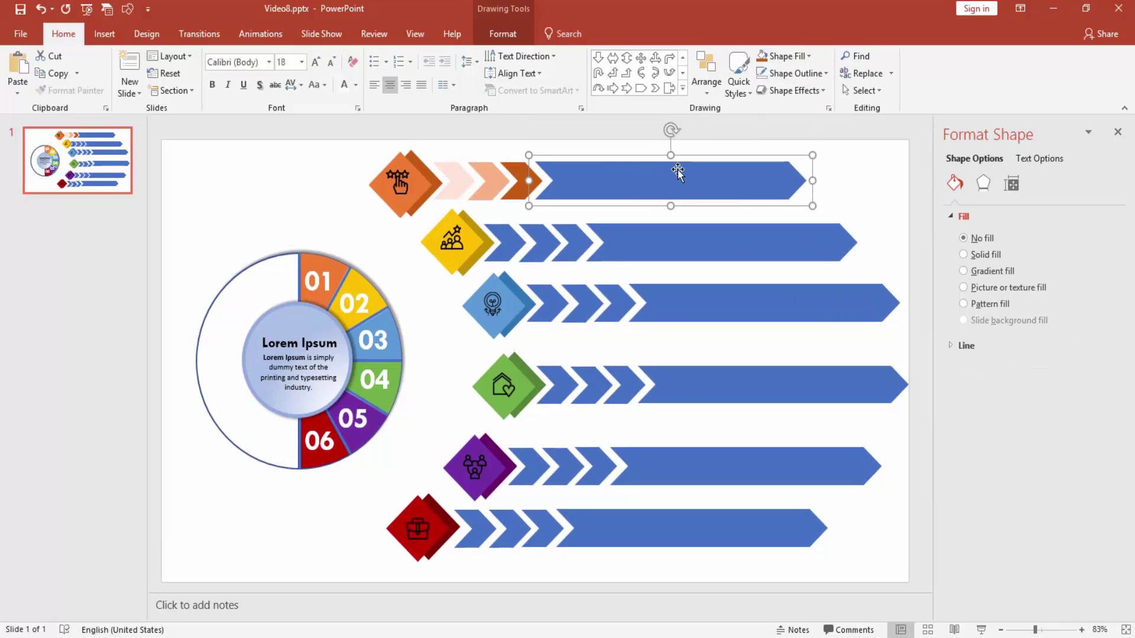
left_click(786, 57)
left_click(821, 89)
key("Escape")
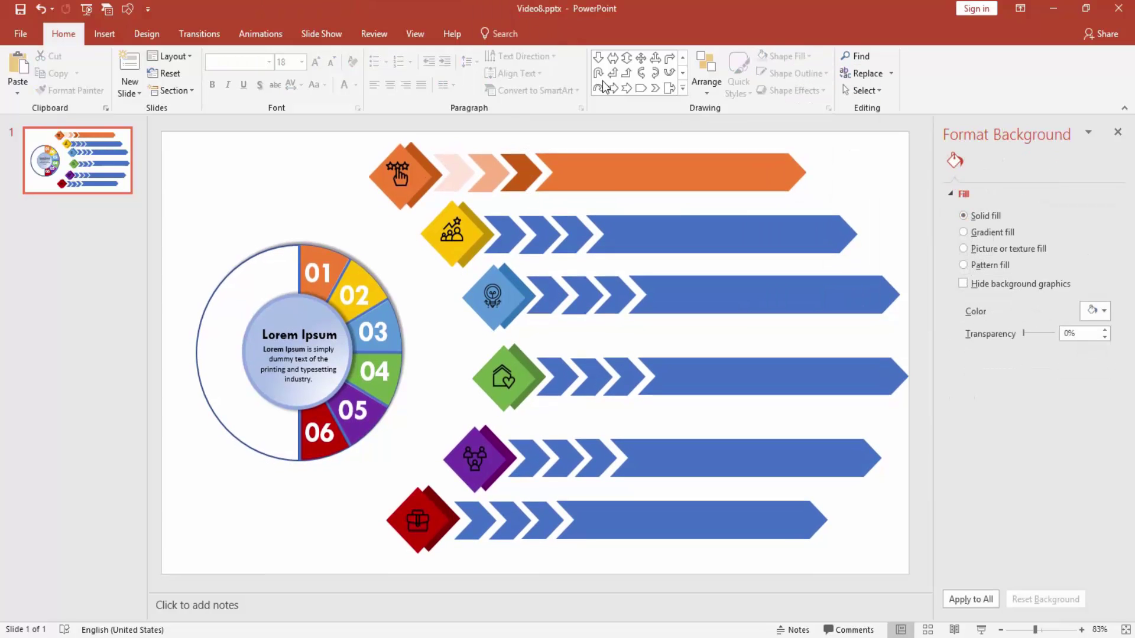
Copy the circle's Lorem Ipsum description text and paste it onto the orange arrow
left_click(683, 59)
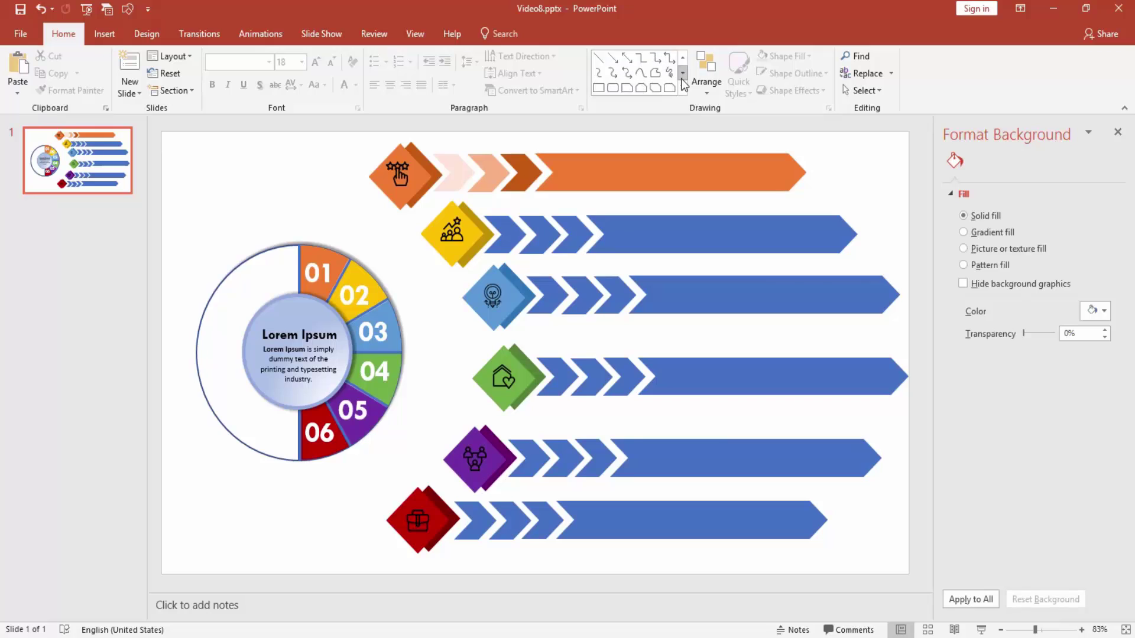
left_click(641, 72)
left_click(556, 172)
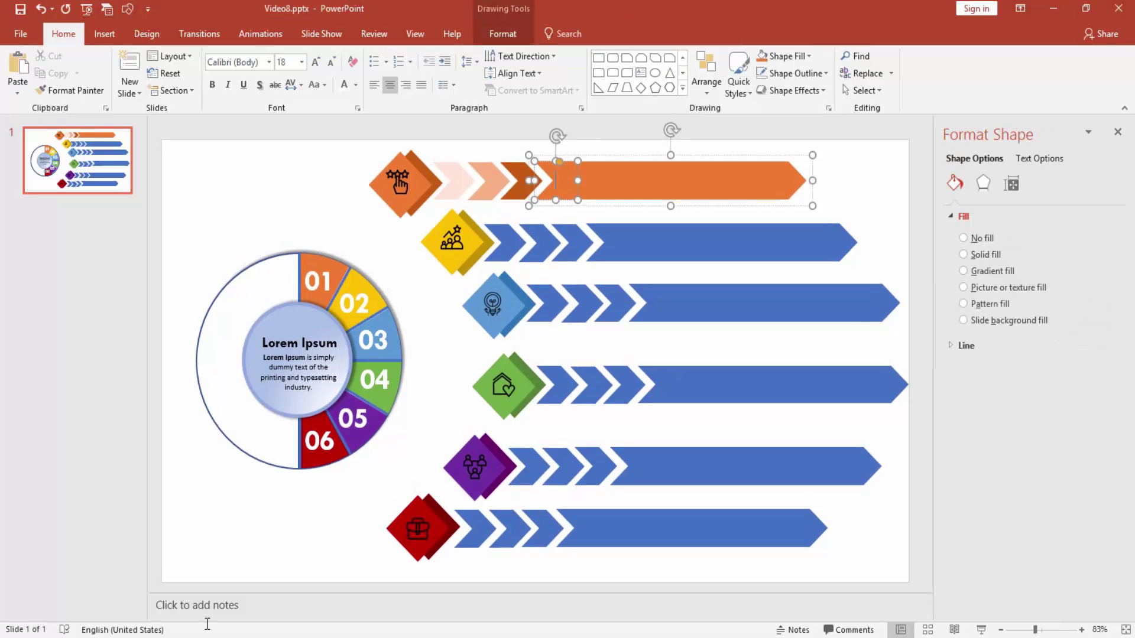
triple_click(286, 367)
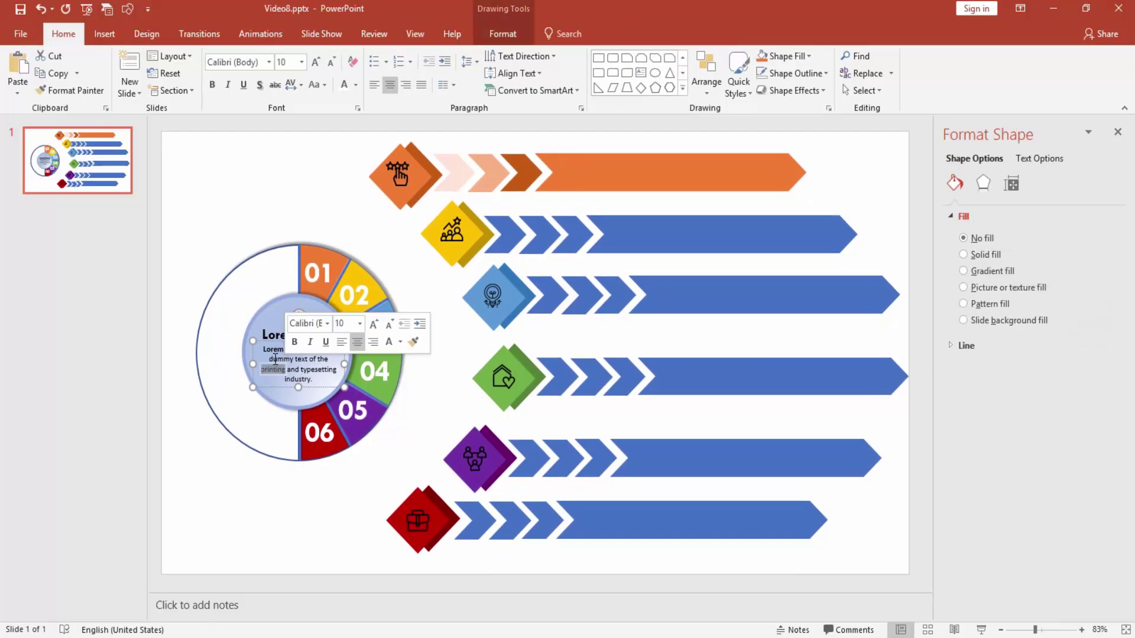
key("ctrl+c")
left_click(594, 177)
key("ctrl+v")
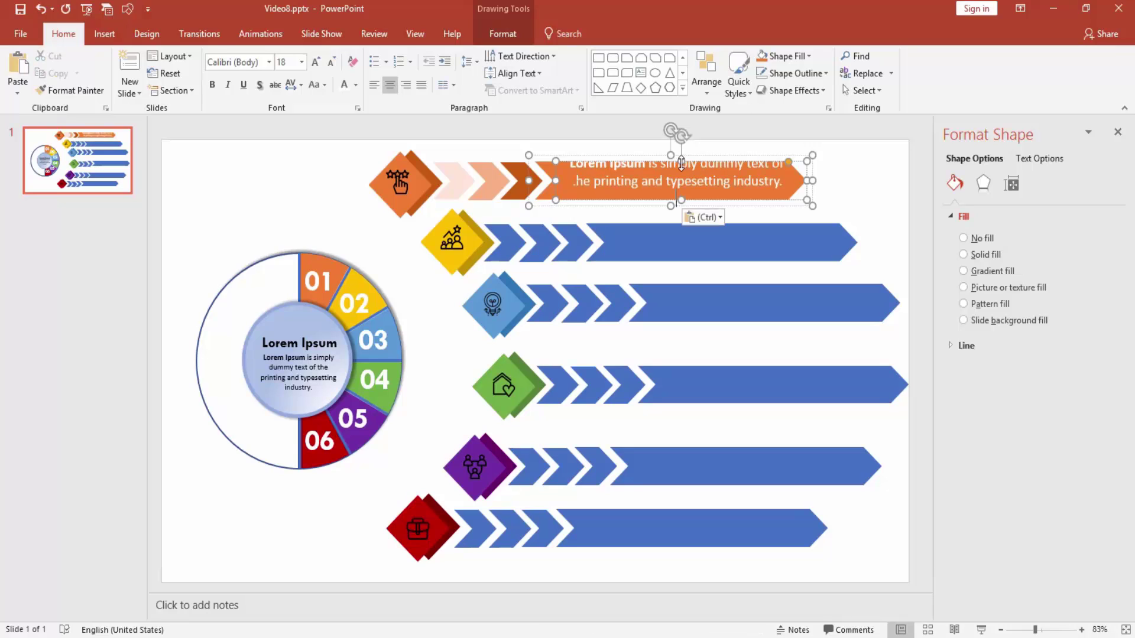
Set the pasted banner text to font size 16
triple_click(730, 182)
left_click(805, 140)
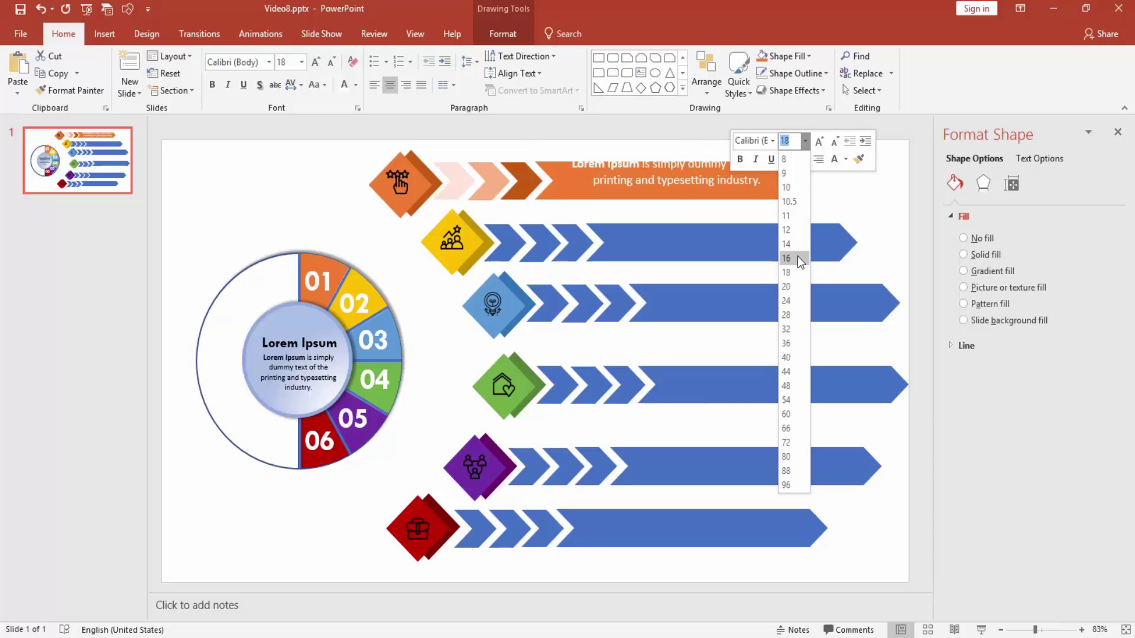
type("16")
key("Return")
left_click(862, 190)
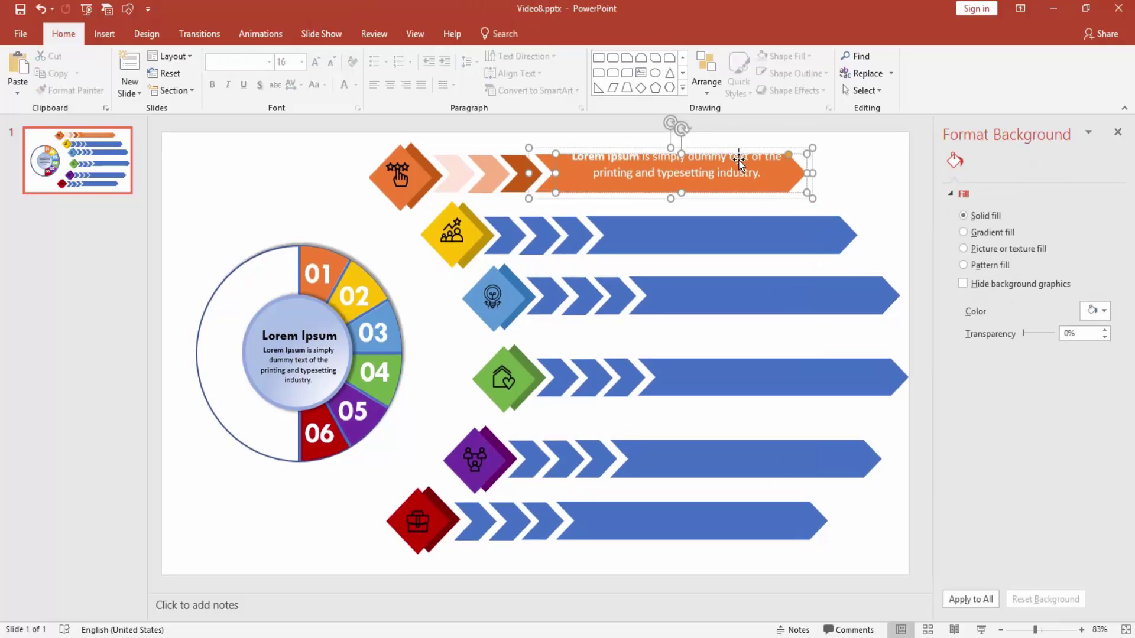
Reshape the orange arrowhead slightly and re-paste the description text into the banner
left_click(695, 159)
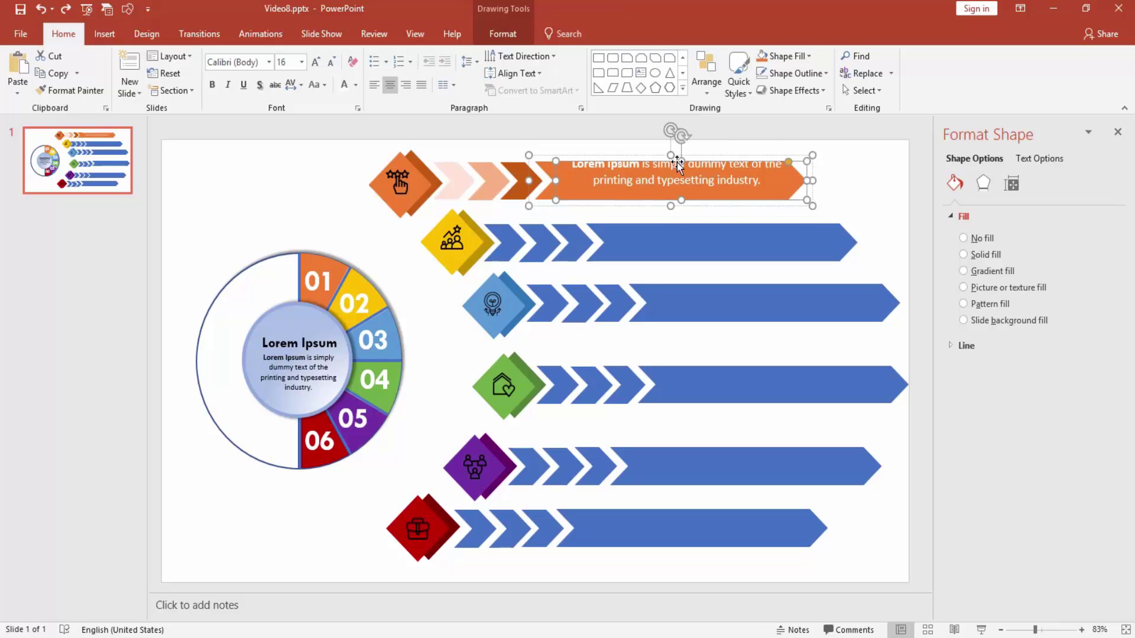
left_click_drag(789, 164, 785, 155)
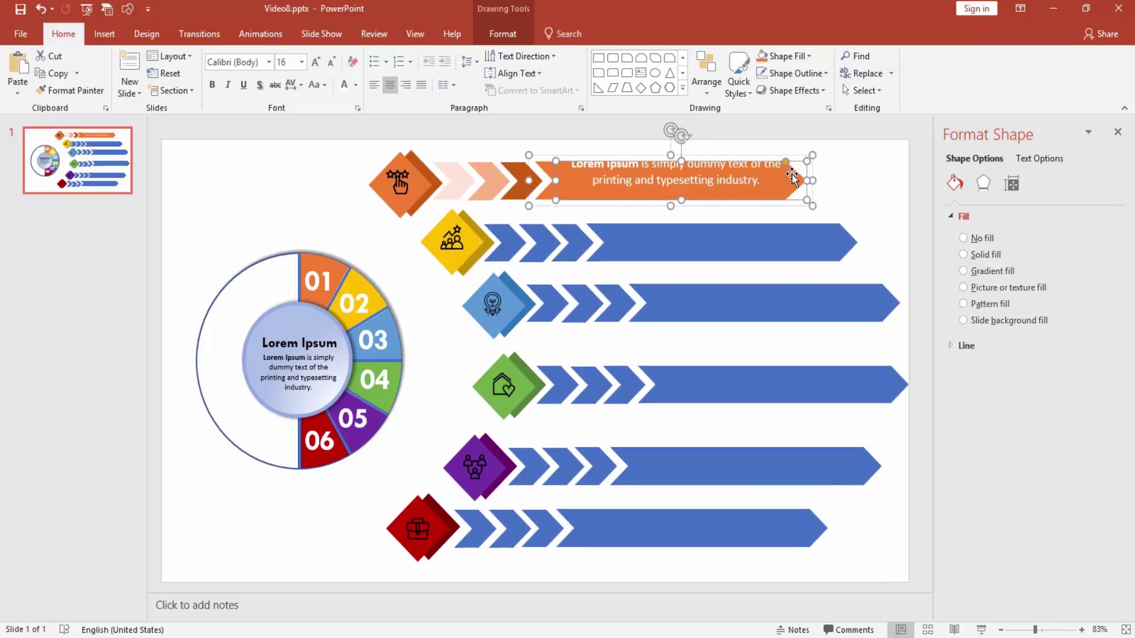
left_click(681, 188)
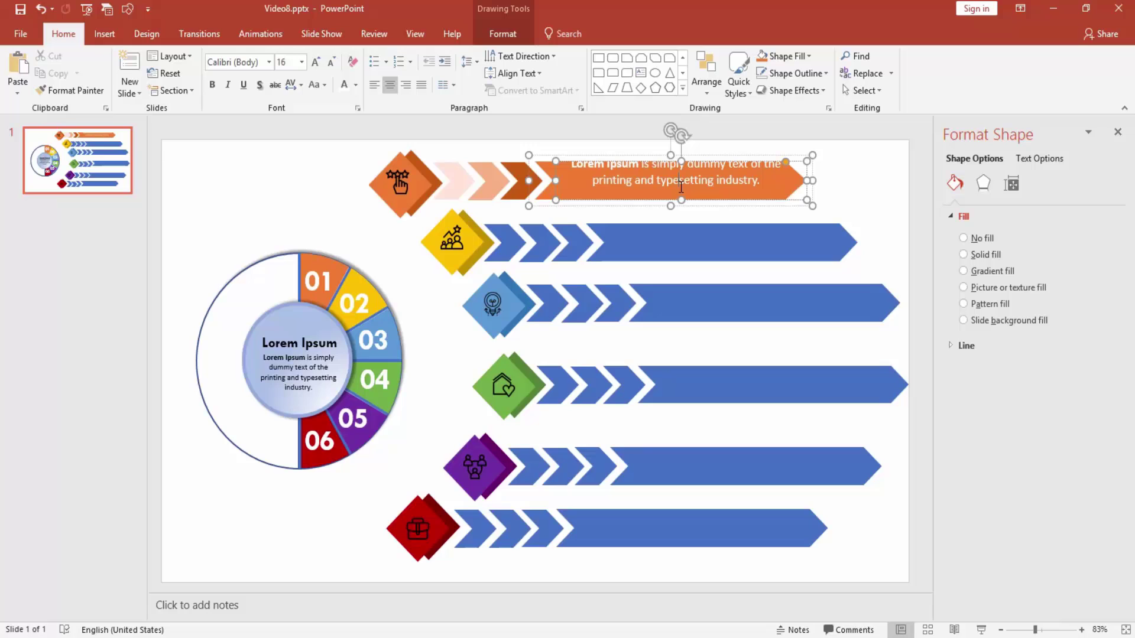
left_click(572, 167)
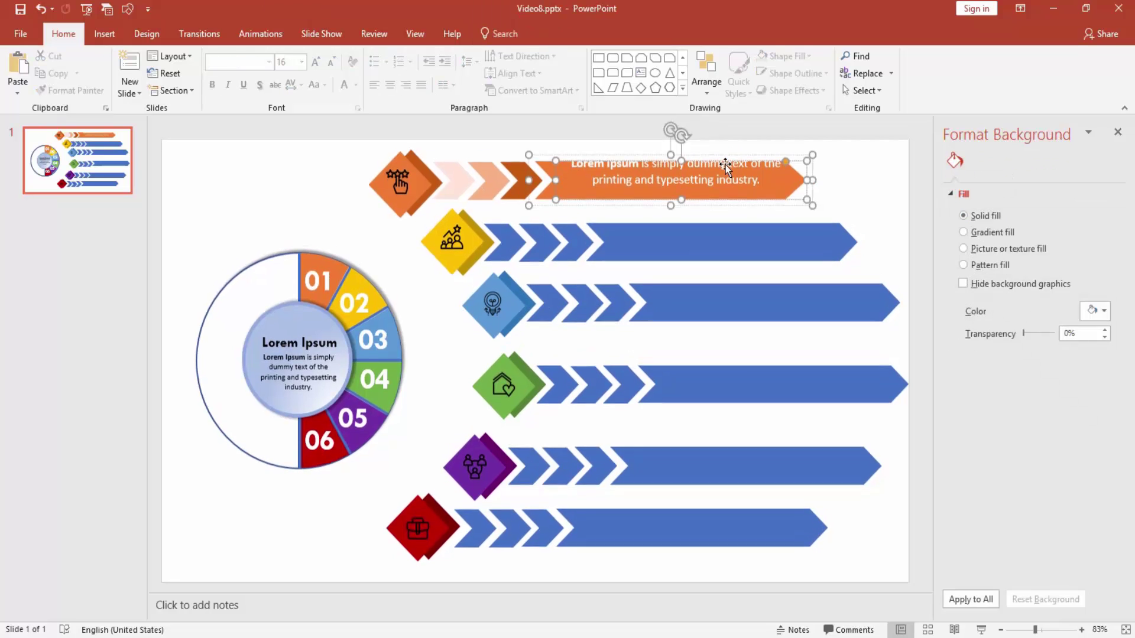
left_click(726, 184)
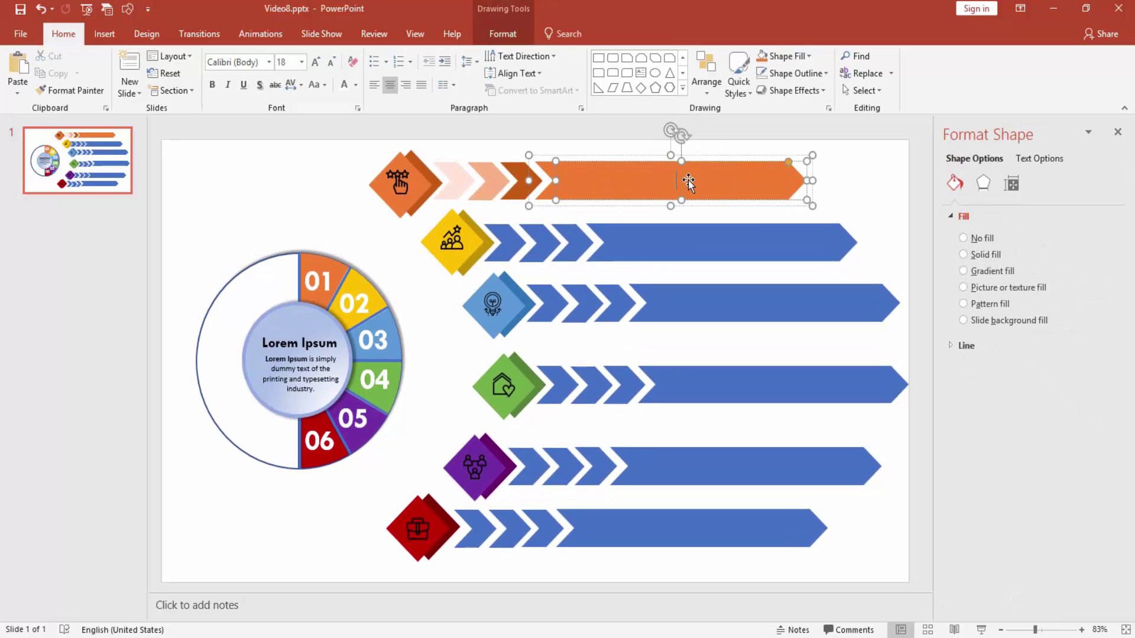
key("ctrl+v")
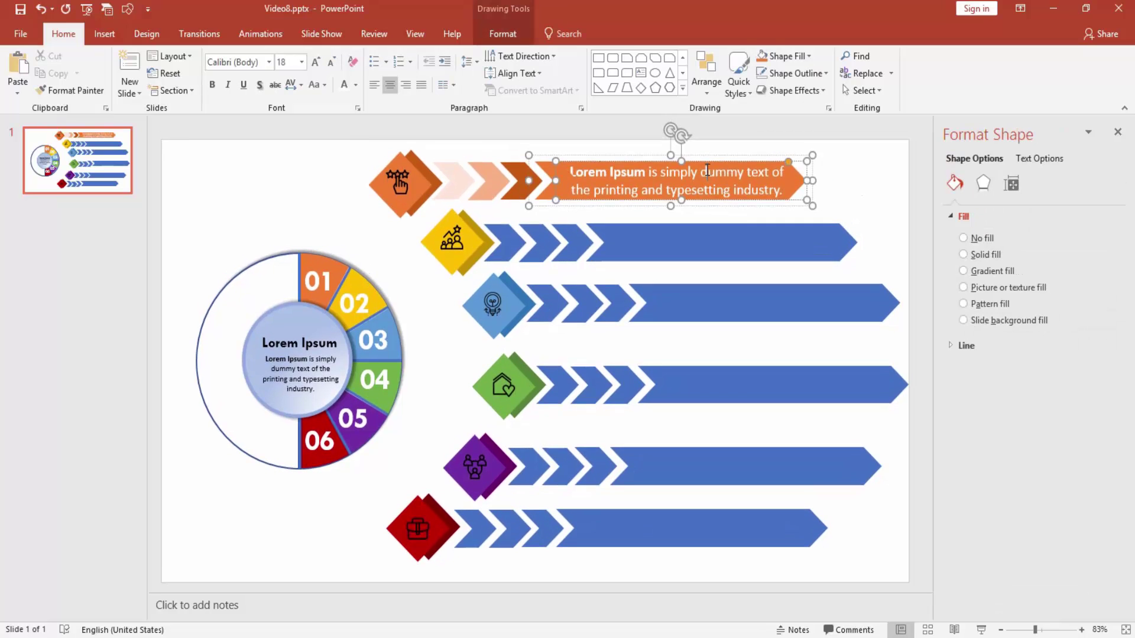
Nudge the orange banner's text box slightly left to sit within the arrow
right_click(568, 180)
left_click(640, 325)
scroll(857, 189, "down", 1)
left_click(857, 189)
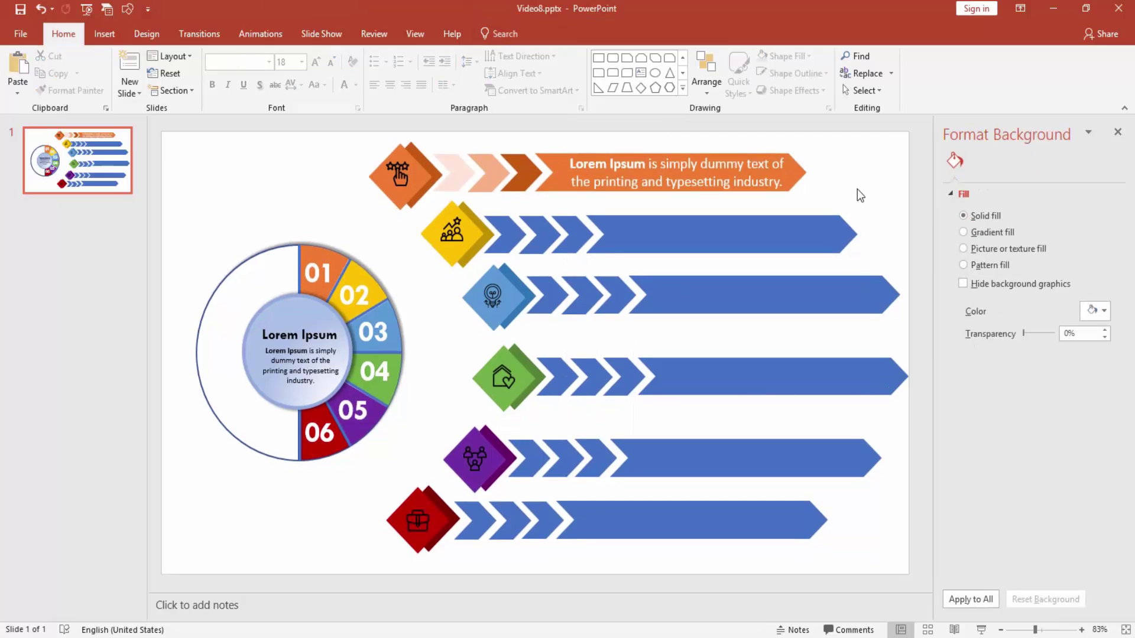
left_click(707, 160)
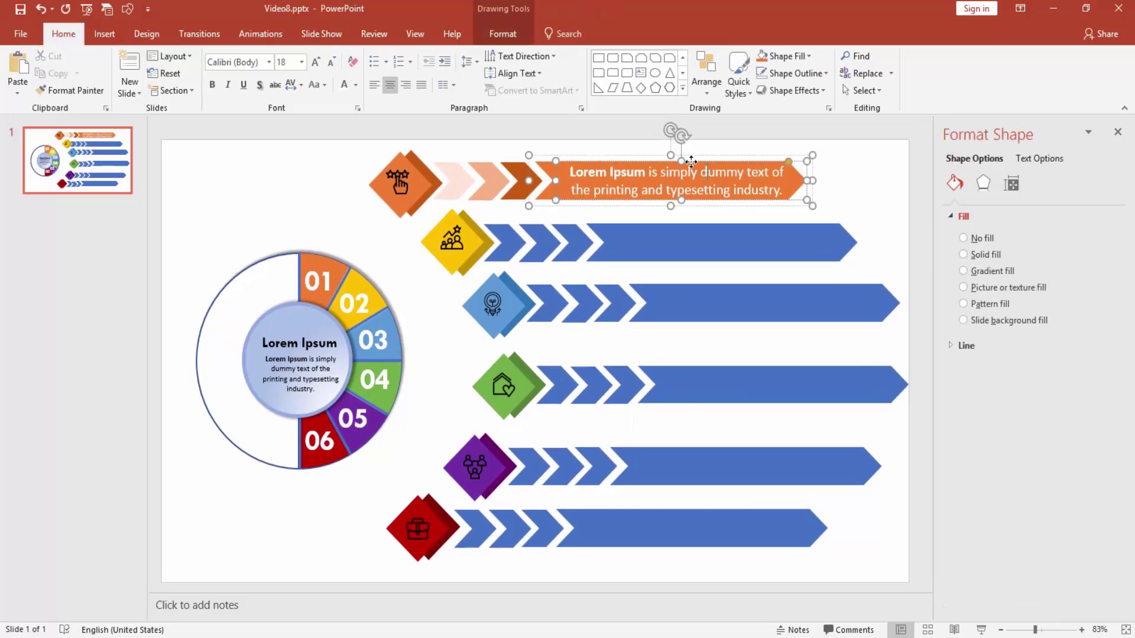
key("Left")
key("Left")
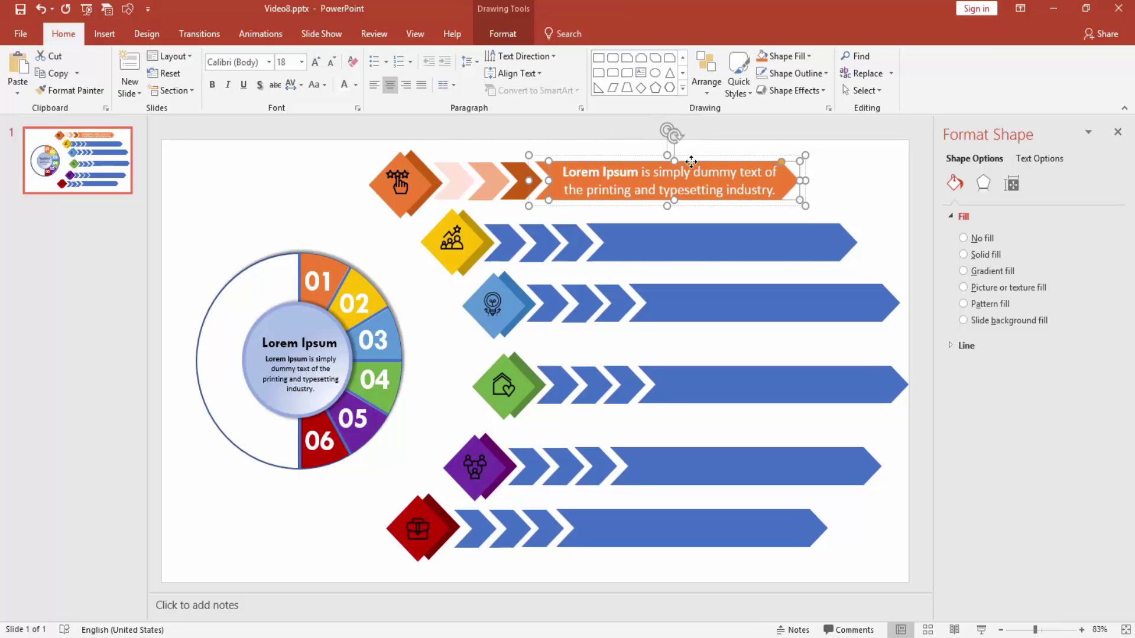
Fill the first two row-2 chevrons light gold
left_click(840, 173)
left_click(697, 160)
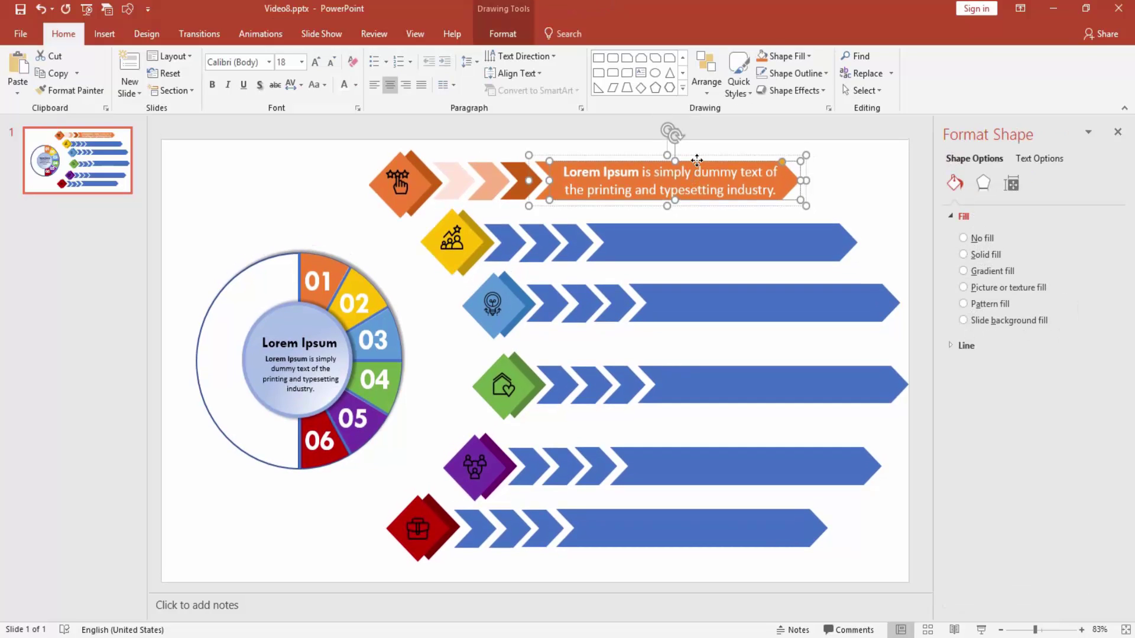
scroll(691, 243, "down", 1)
left_click(814, 196)
left_click(507, 234)
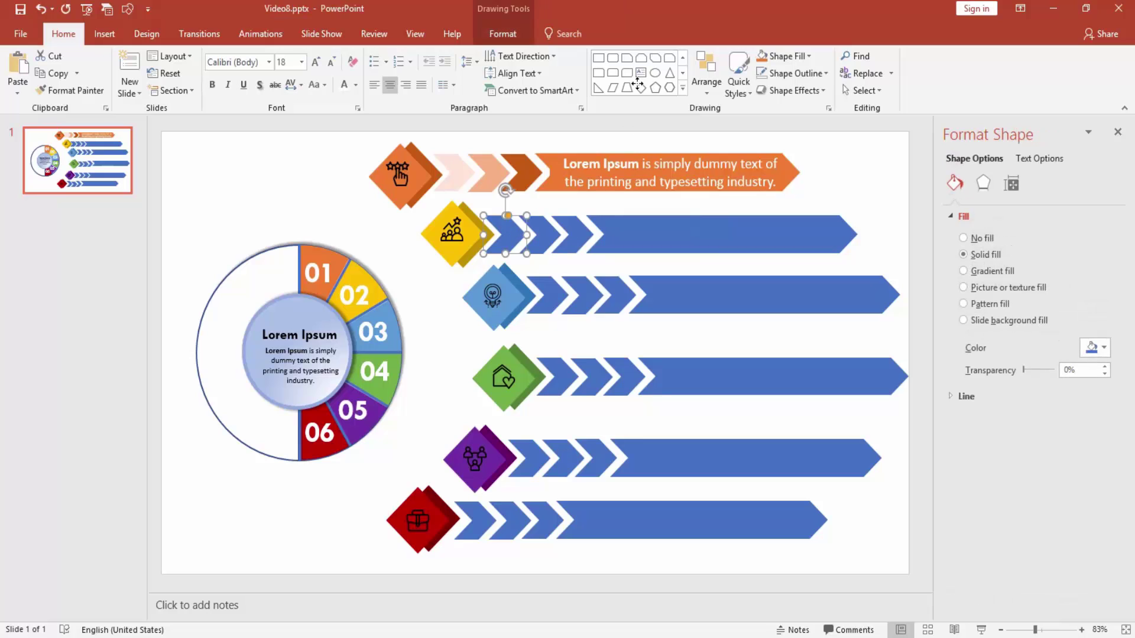
left_click(782, 62)
left_click(845, 115)
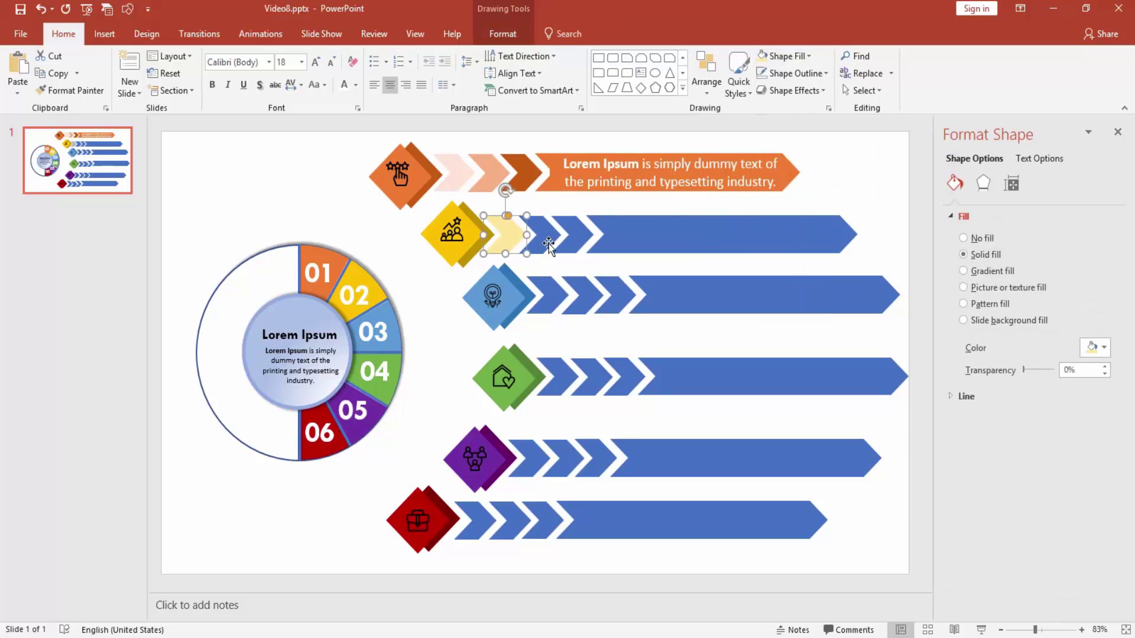
left_click(549, 243)
left_click(808, 62)
left_click(844, 117)
Fill the third row-2 chevron dark gold and the long banner gold
left_click(574, 235)
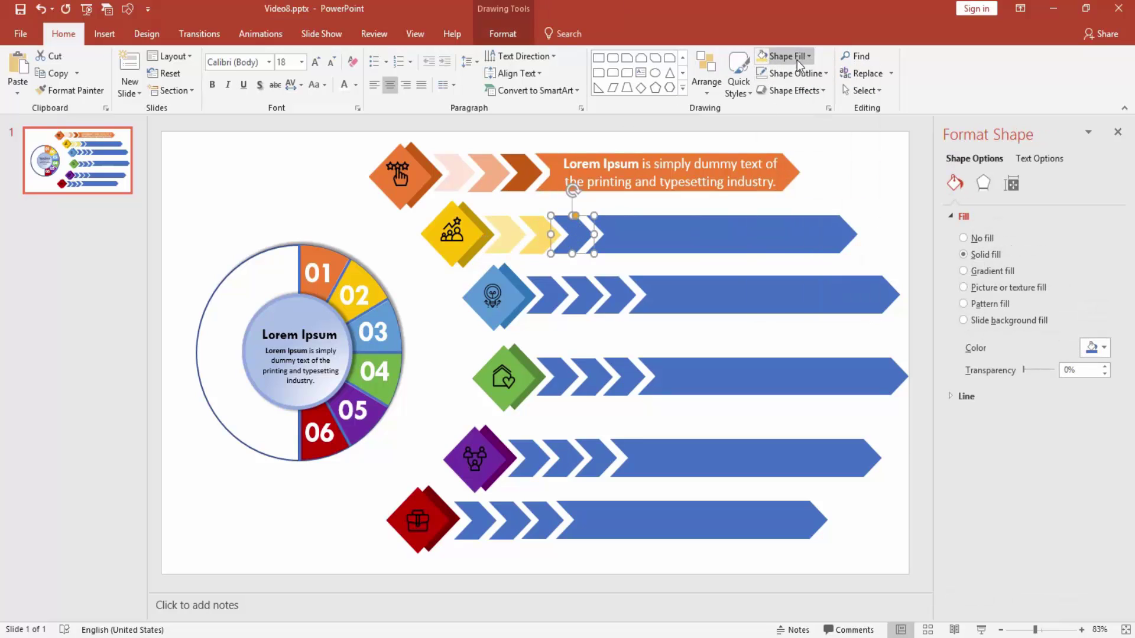
left_click(797, 58)
left_click(840, 124)
left_click(768, 236)
left_click(782, 57)
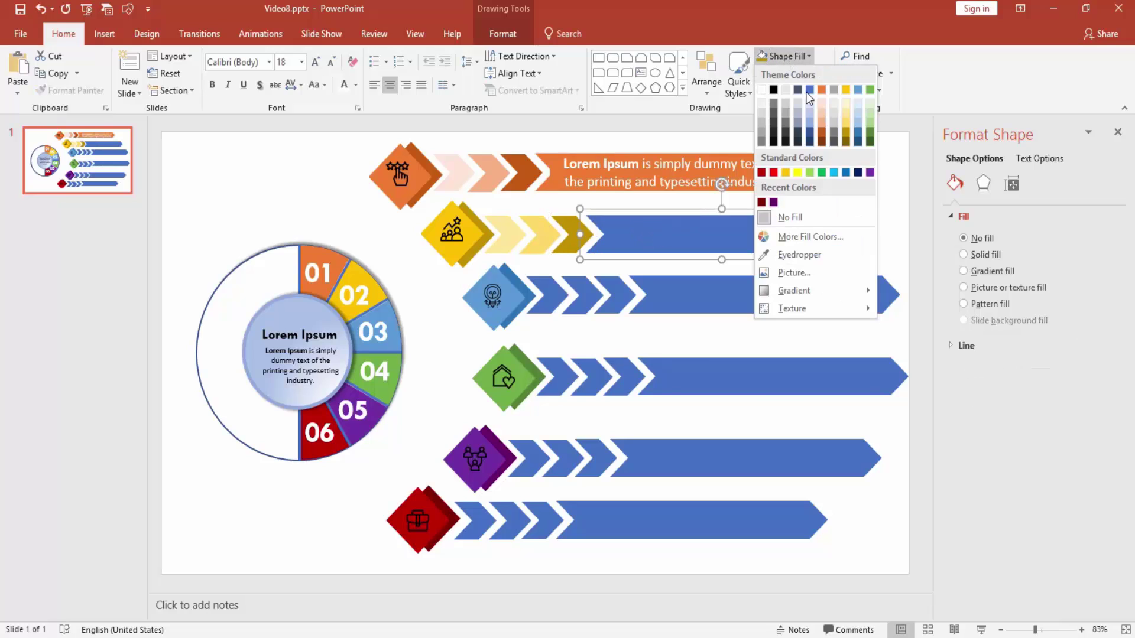
left_click(846, 89)
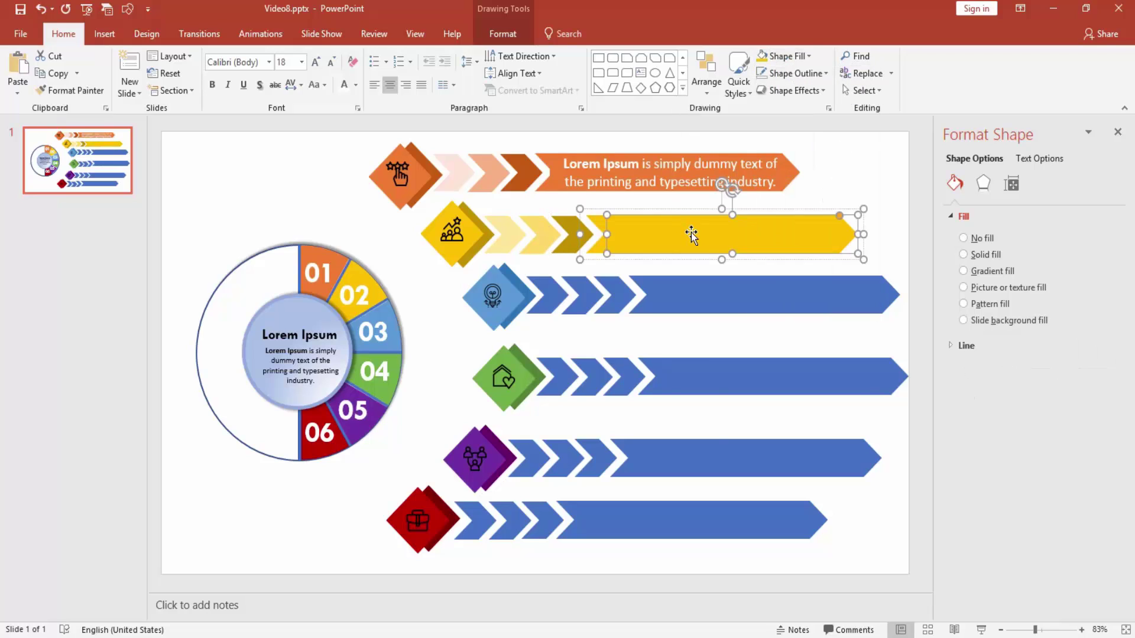
Attempt pasting the description onto the gold banner, undoing the misplaced pastes
left_click(599, 235, "shift")
right_click(600, 222)
key("Escape")
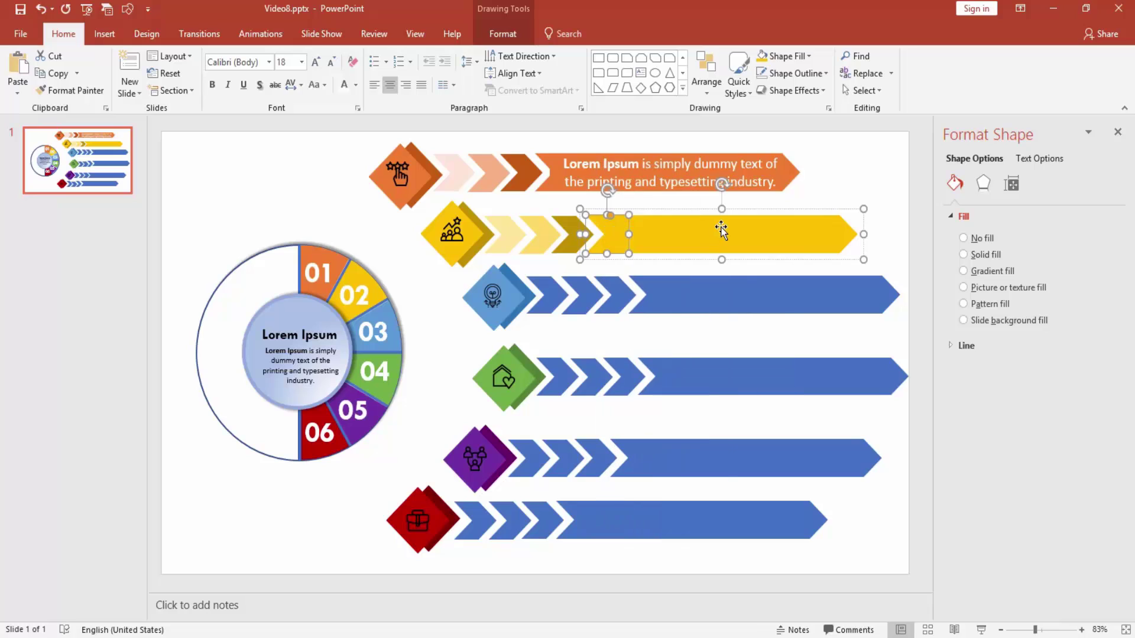
left_click(722, 228)
left_click(849, 177)
left_click(695, 235)
key("ctrl+v")
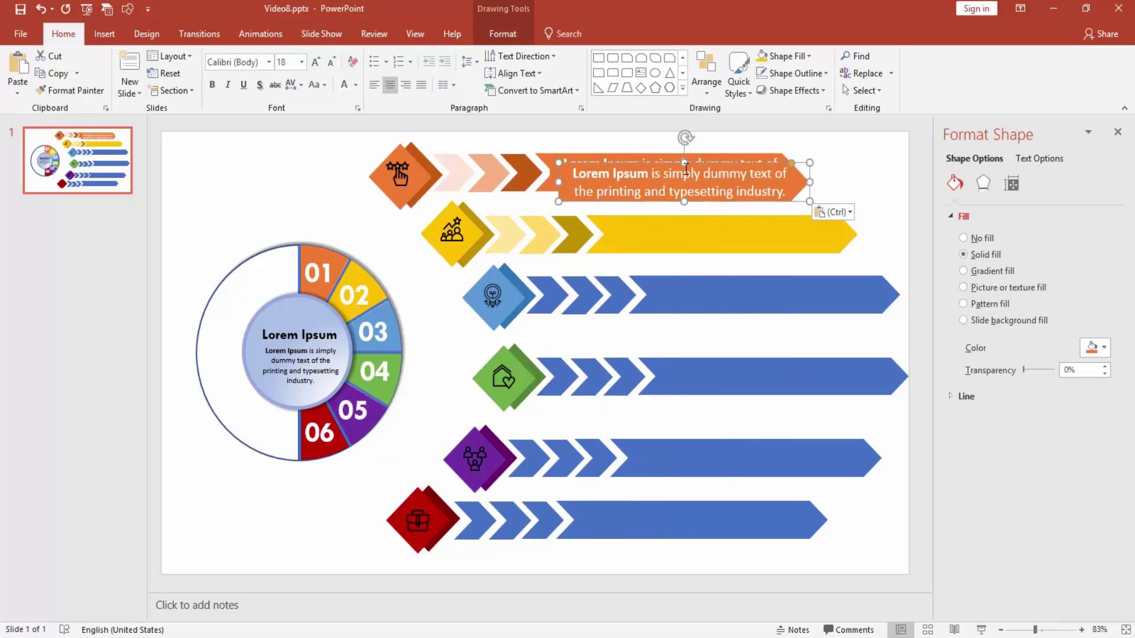
key("ctrl+z")
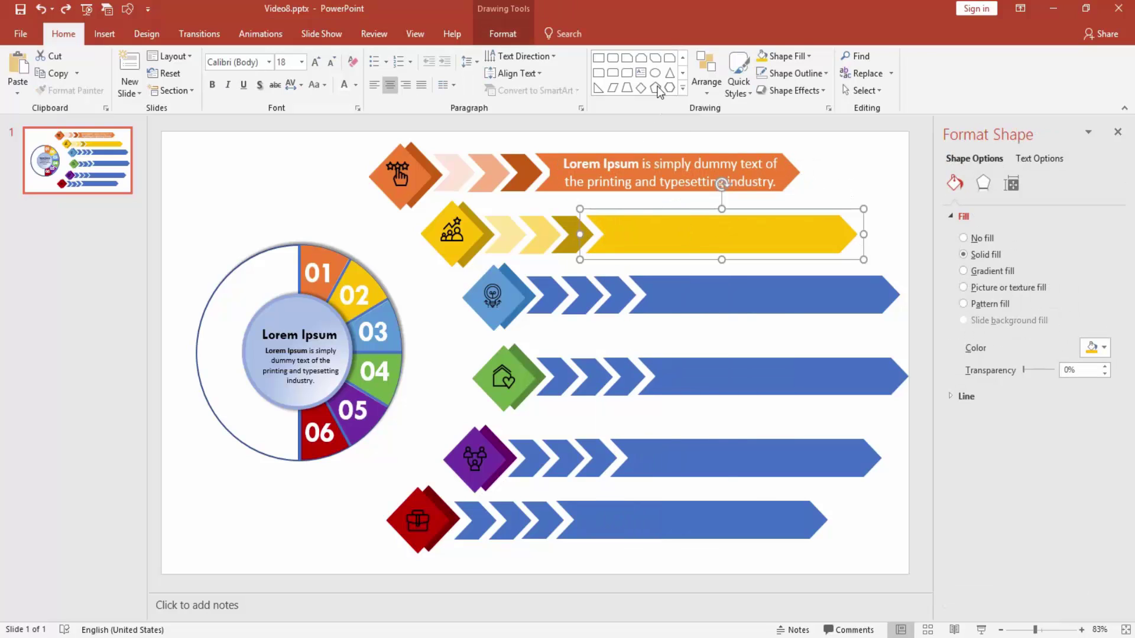
left_click(616, 242)
key("ctrl+v")
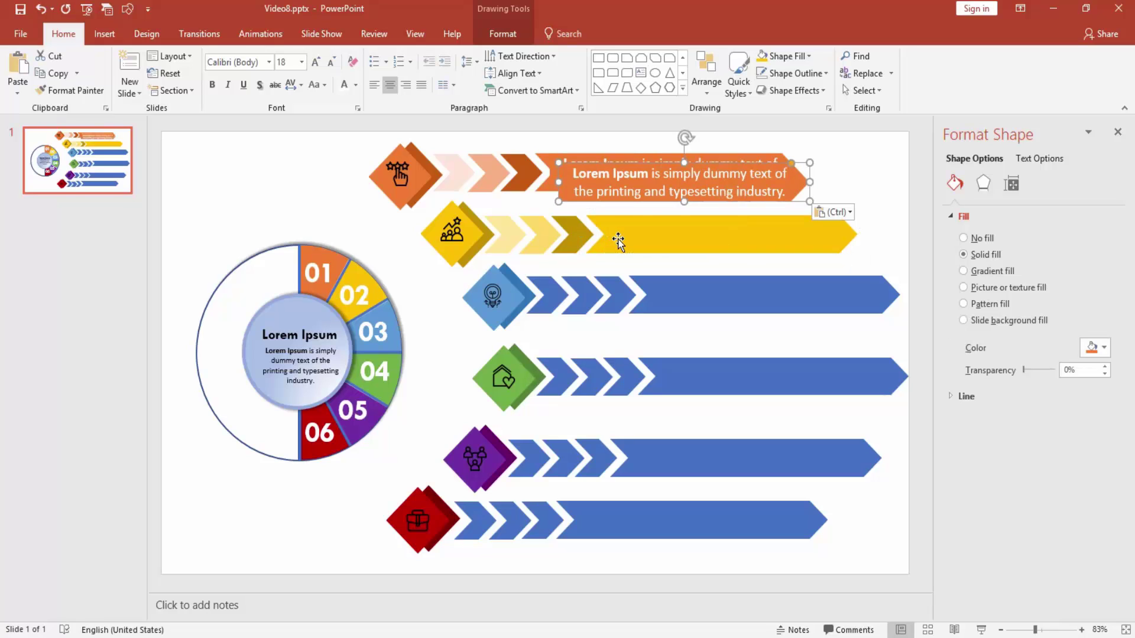
key("ctrl+z")
Copy the orange banner's Lorem Ipsum text and paste it into the gold banner
left_click(314, 373)
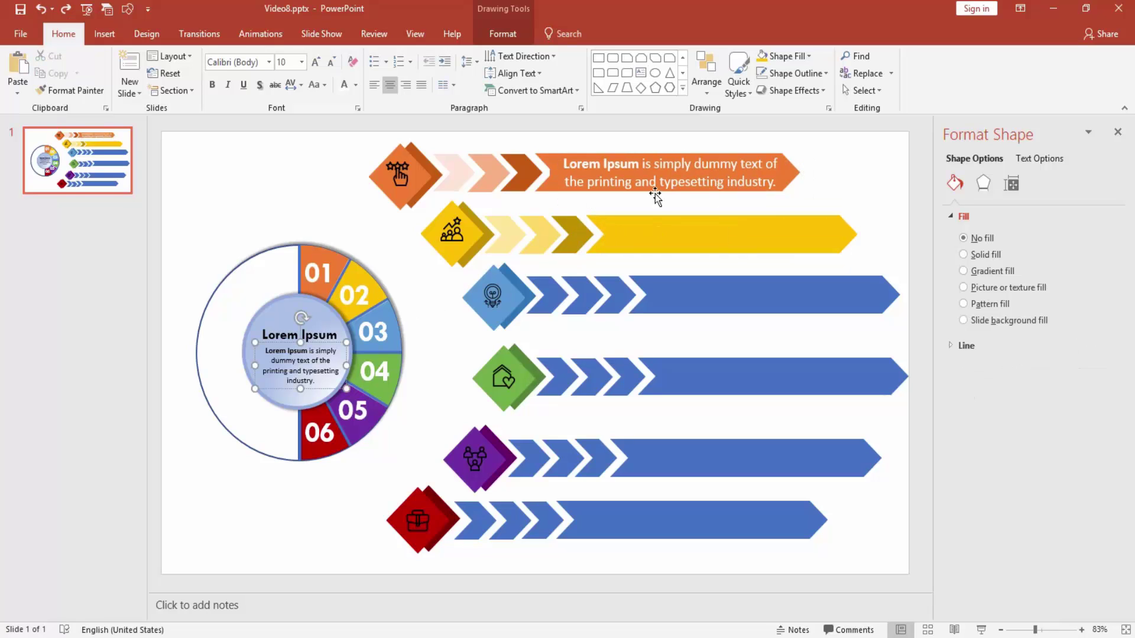
triple_click(667, 178)
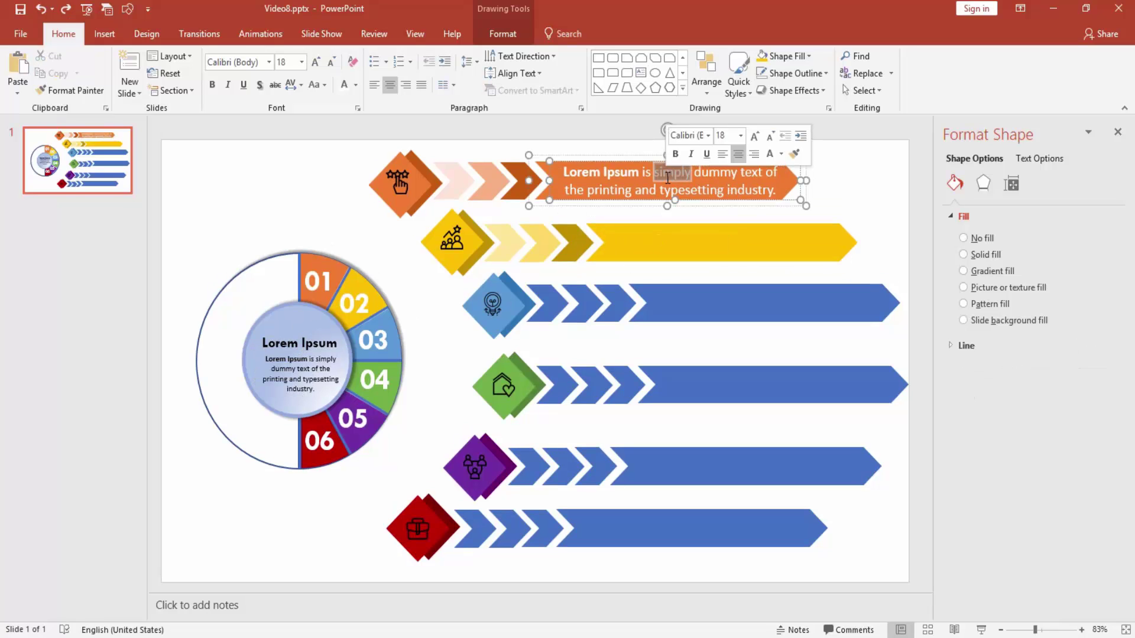
left_click(667, 242)
type("Lorem Ipsum is simply dummy text of the printing and typesetting industry.")
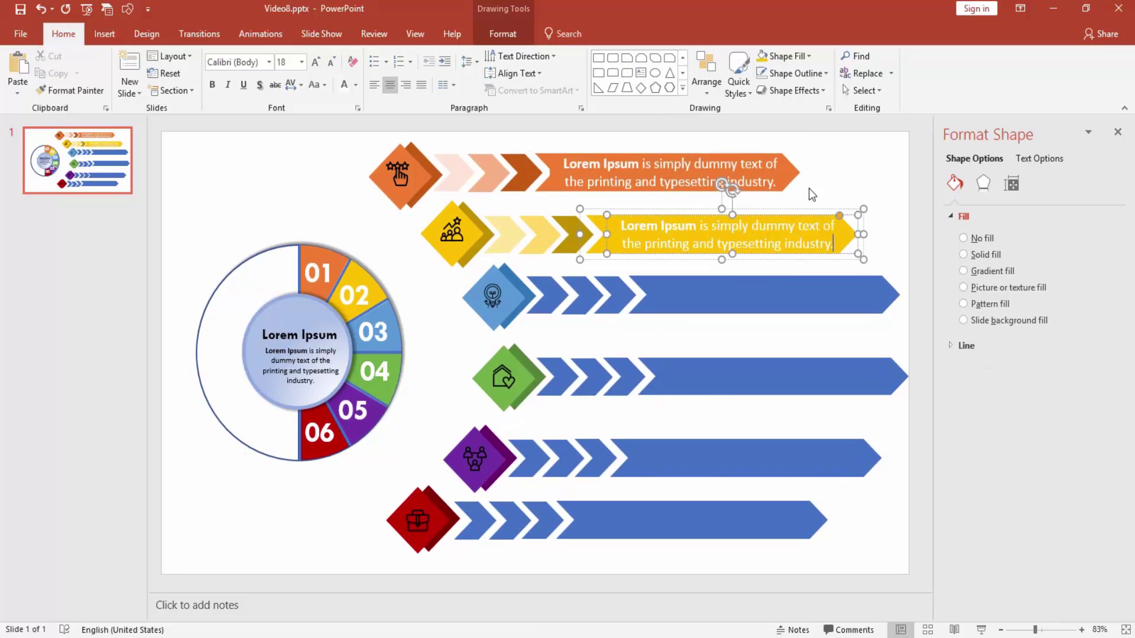
left_click(839, 172)
Nudge the gold banner's text box left and right to align with the orange one
left_click(750, 215)
key("Left")
key("Left")
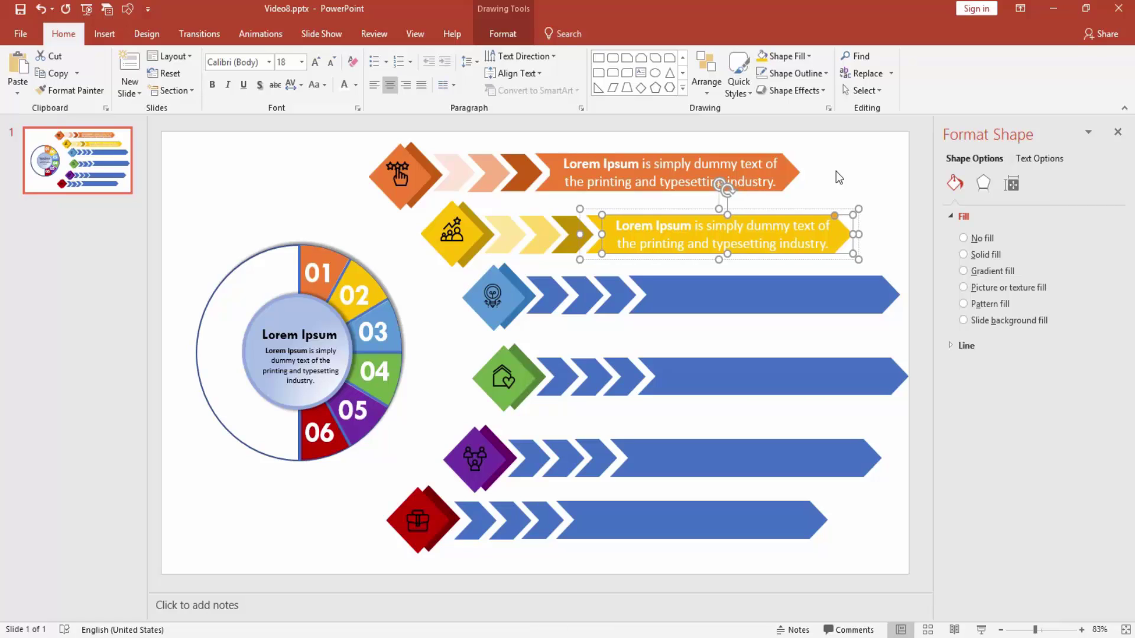
left_click(836, 172)
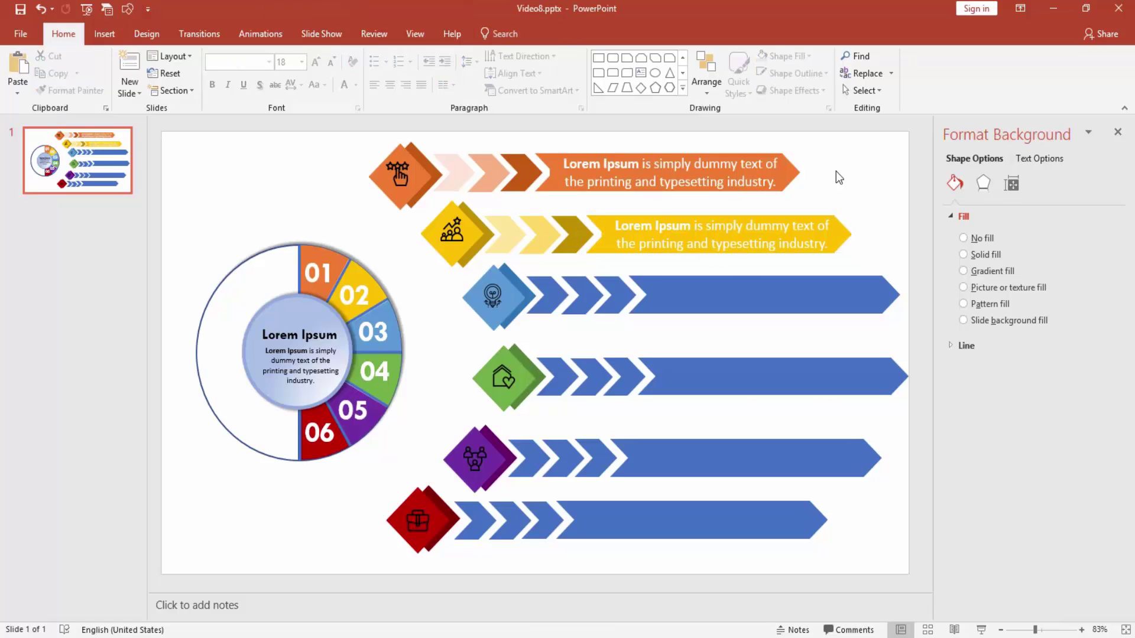
left_click(803, 217)
key("Right")
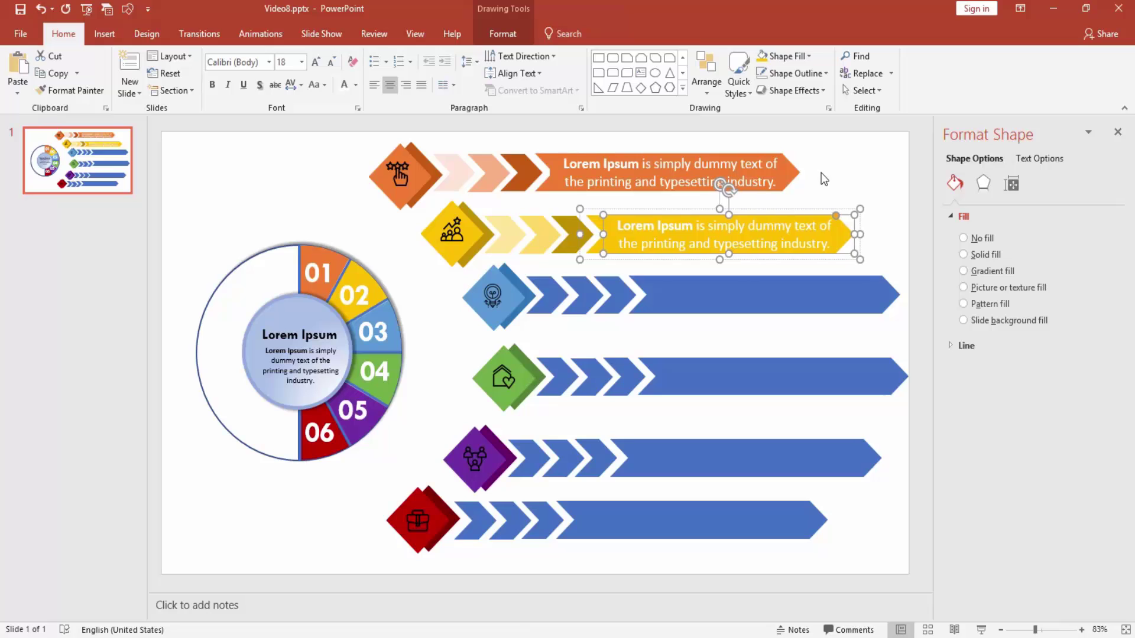
left_click(823, 177)
left_click(719, 172)
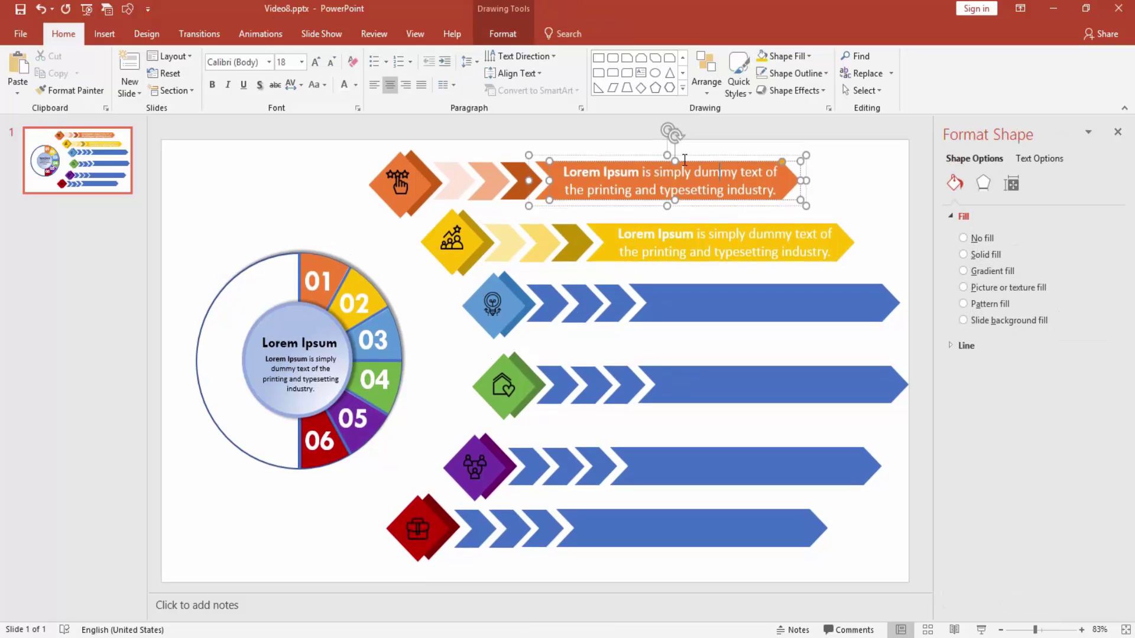
left_click(832, 176)
Fill the row-3 chevrons in light blue shades
left_click(547, 295)
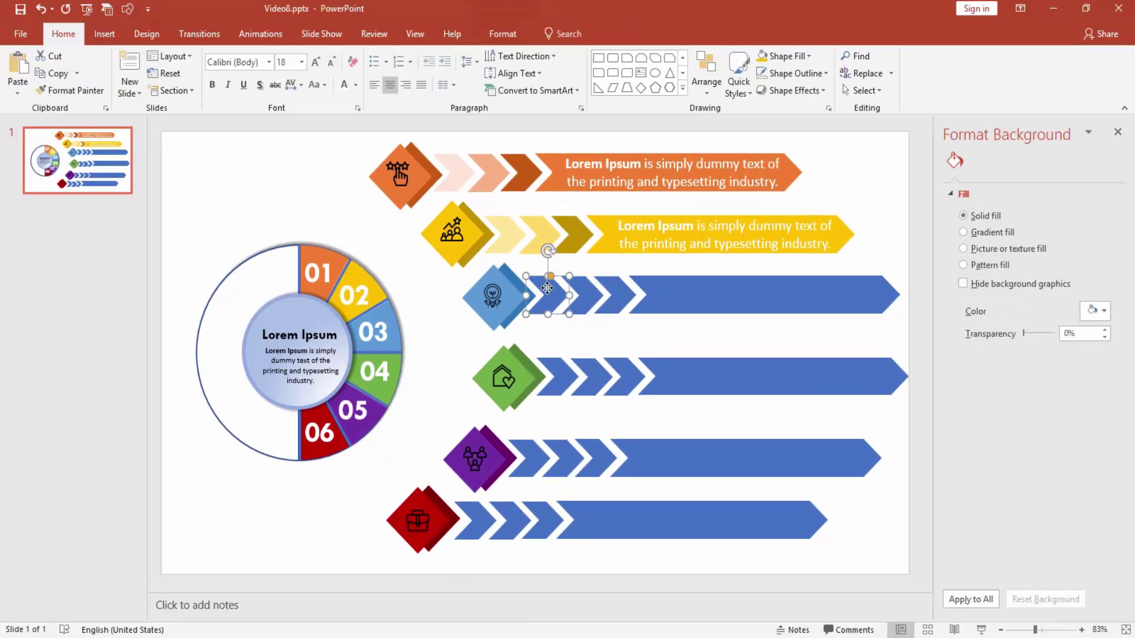
left_click(786, 56)
left_click(859, 102)
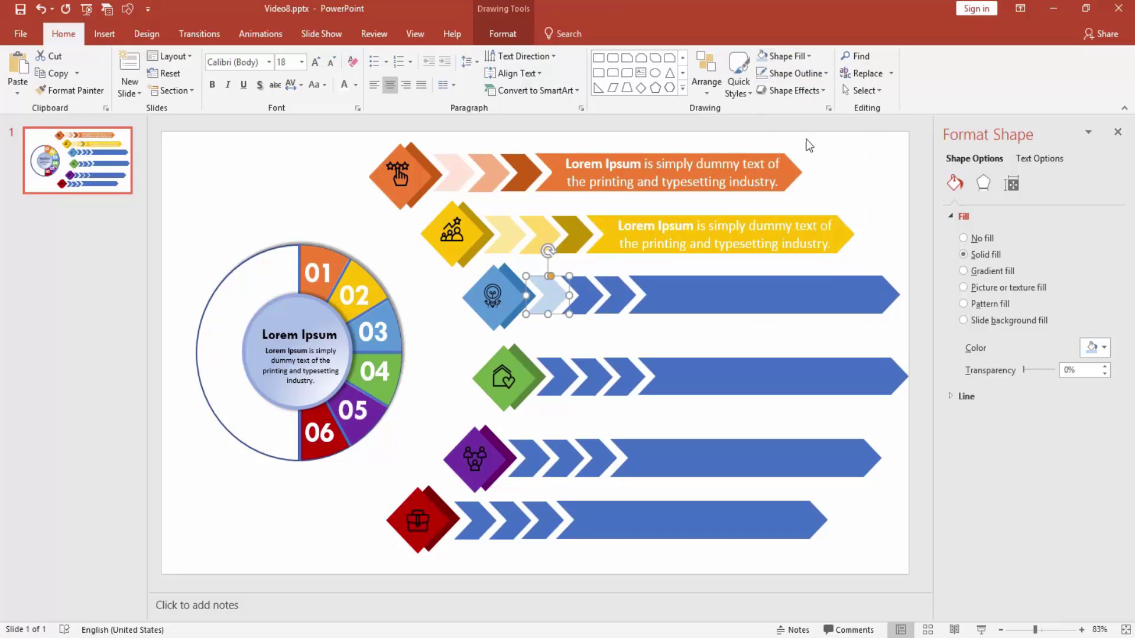
key("Tab")
left_click(792, 58)
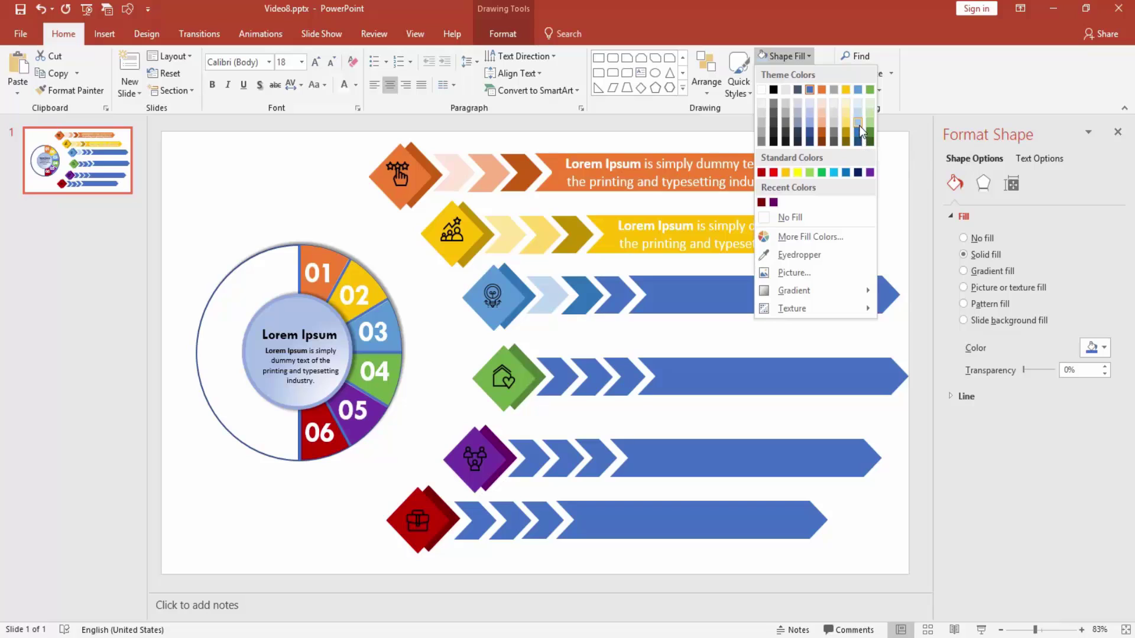
left_click(858, 119)
Fill the long third-row arrow light blue
left_click(786, 56)
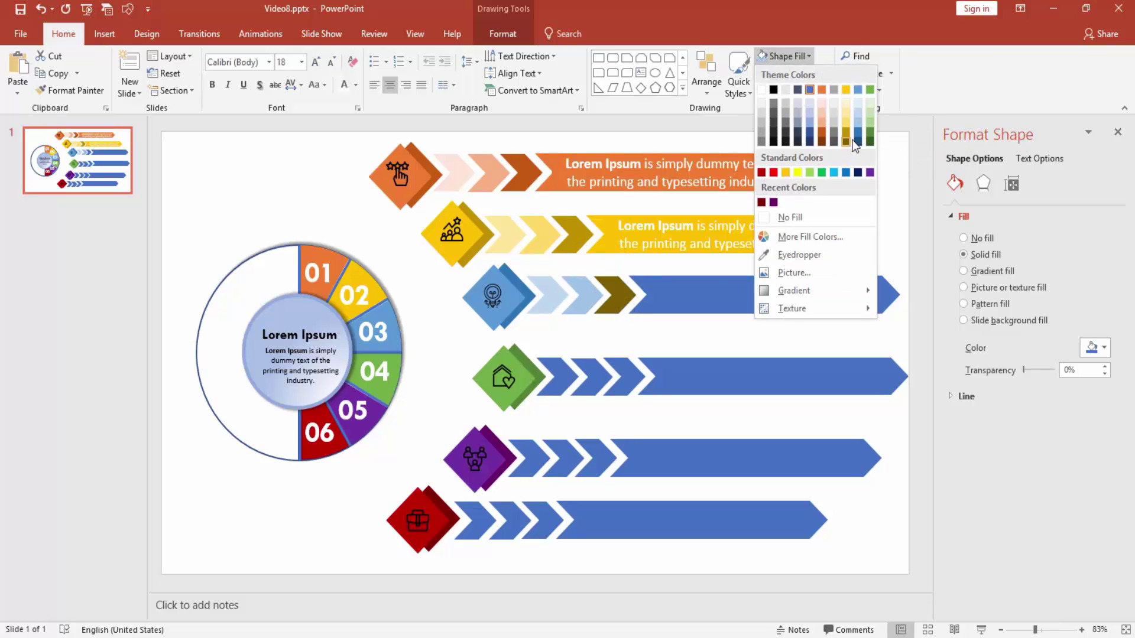
left_click(858, 141)
left_click(713, 286)
left_click(786, 56)
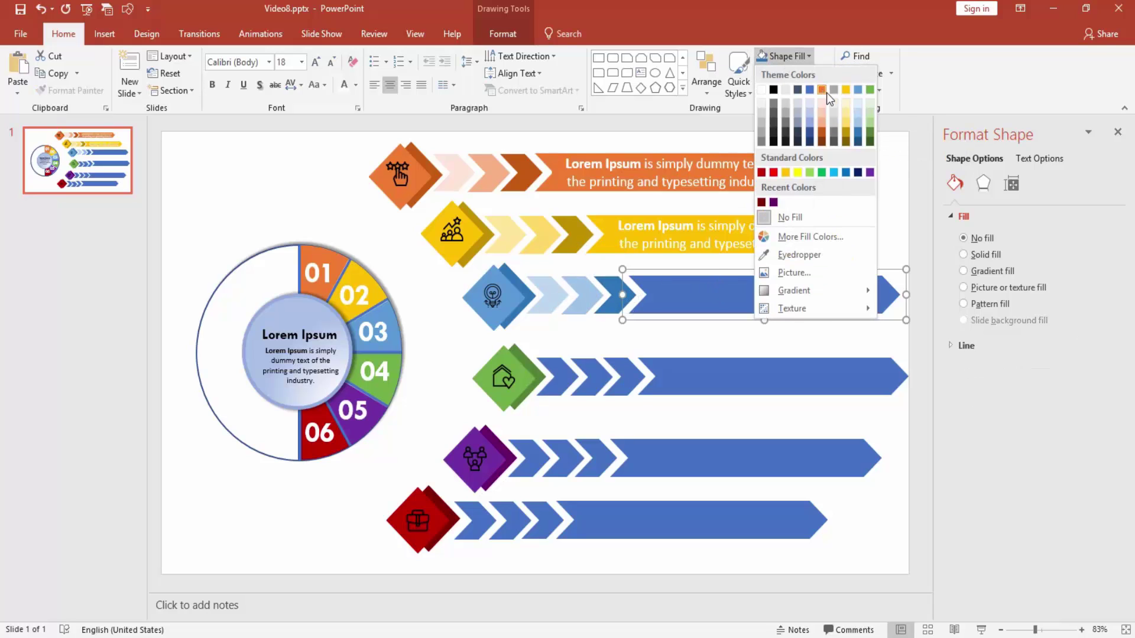
left_click(858, 90)
left_click(879, 172)
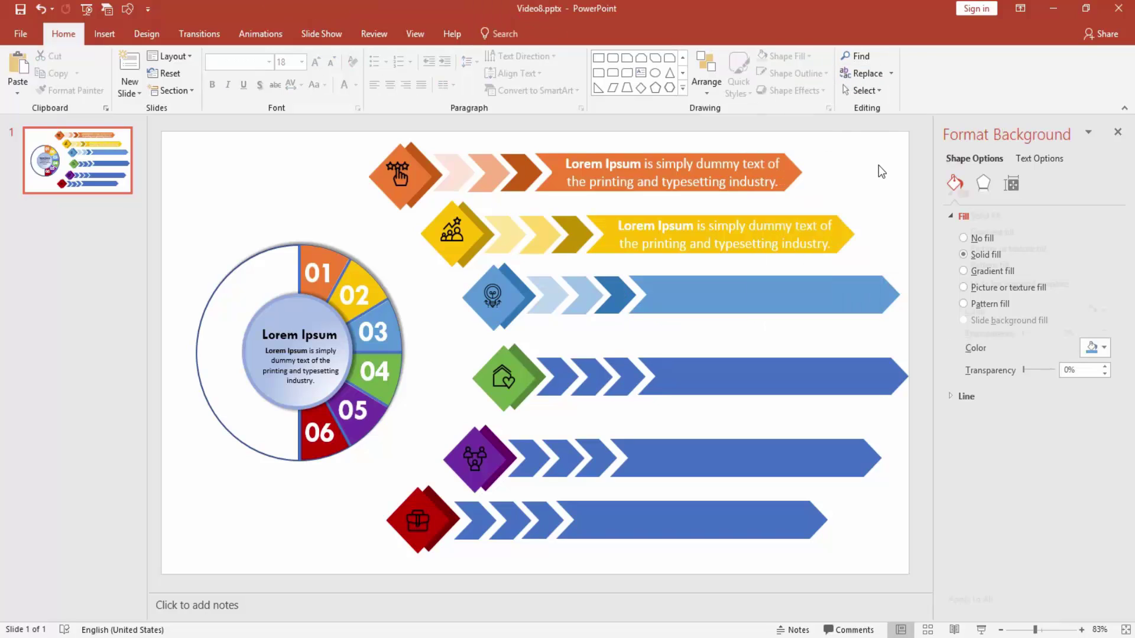
left_click(686, 243)
Copy the yellow arrow's description text box and paste a duplicate
triple_click(685, 243)
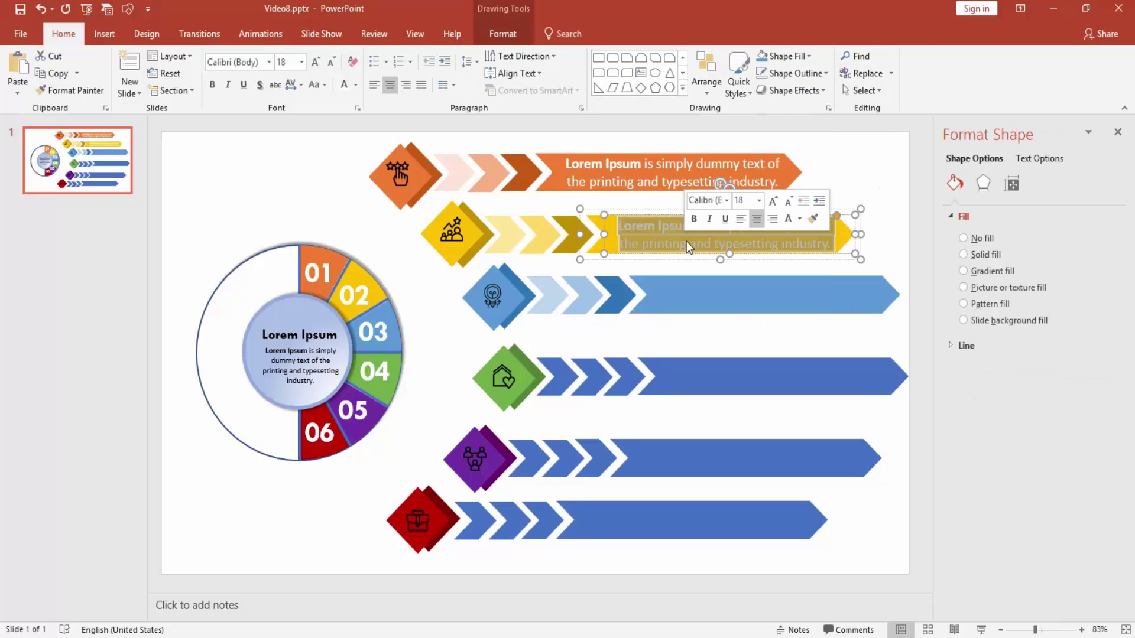
key("ctrl+c")
left_click(695, 273)
key("ctrl+v")
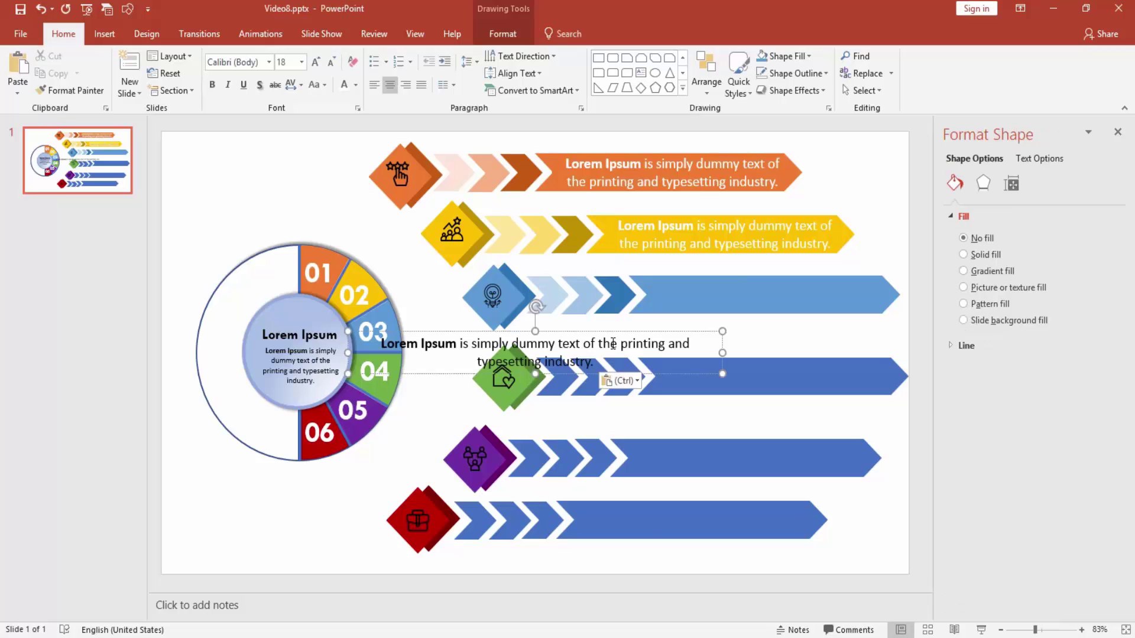
left_click_drag(584, 333, 604, 276)
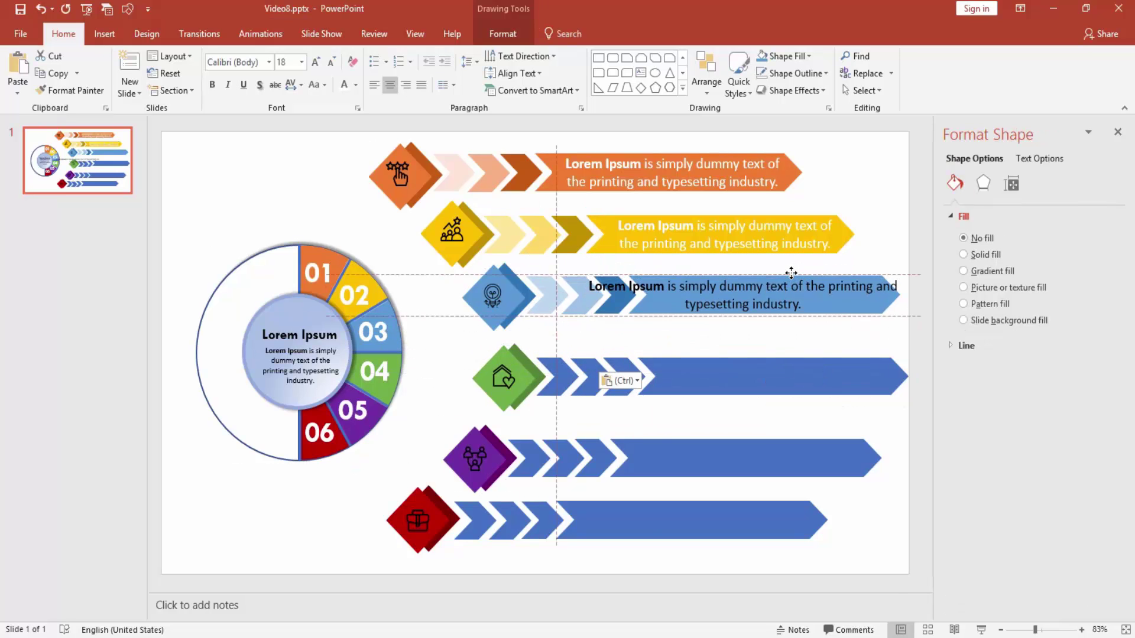
Move the duplicate text box onto the blue arrow and narrow it to fit
triple_click(743, 286)
left_click(808, 331)
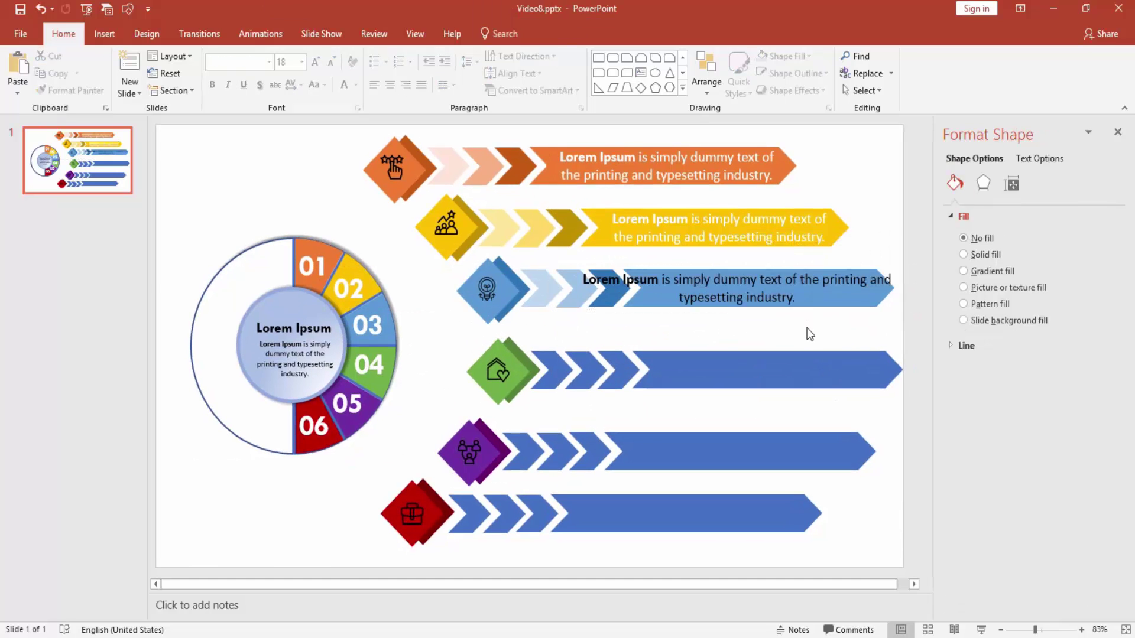
left_click_drag(545, 283, 655, 288)
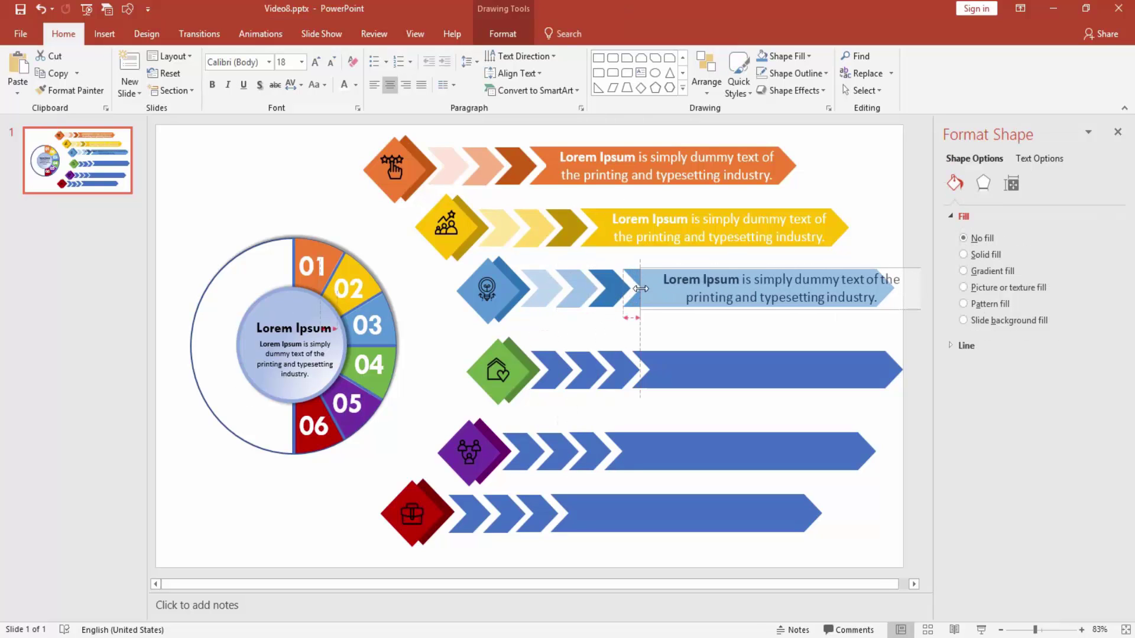
scroll(680, 298, "down", 3, "ctrl")
left_click_drag(772, 317, 748, 317)
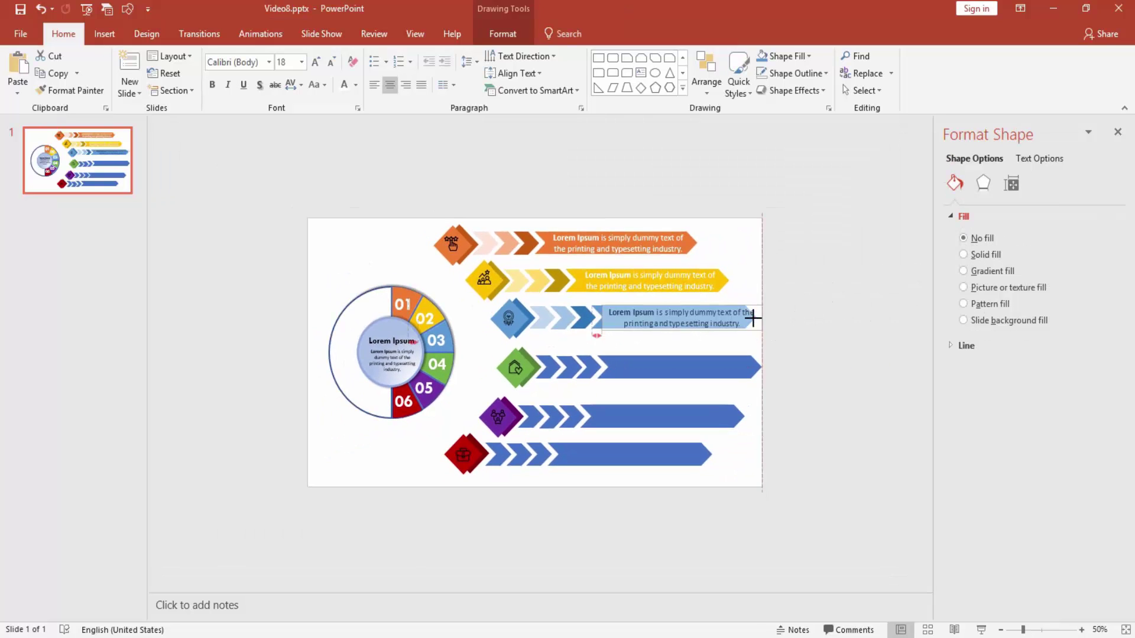
left_click(802, 314)
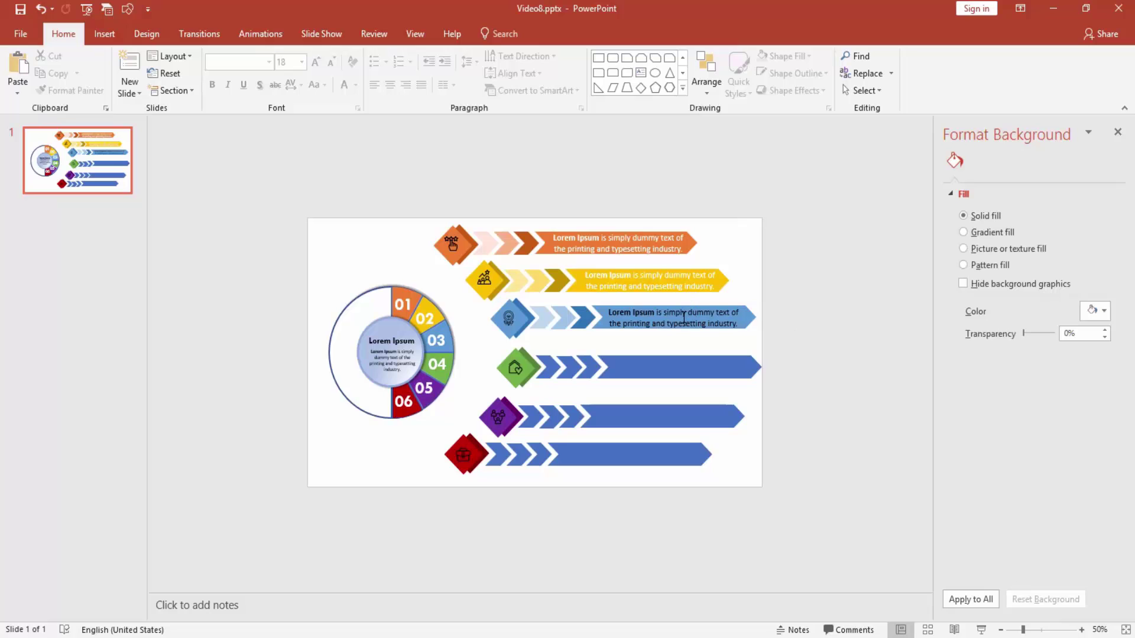
scroll(683, 318, "up", 2, "ctrl")
Make the blue arrow's Lorem Ipsum description text white
triple_click(718, 308)
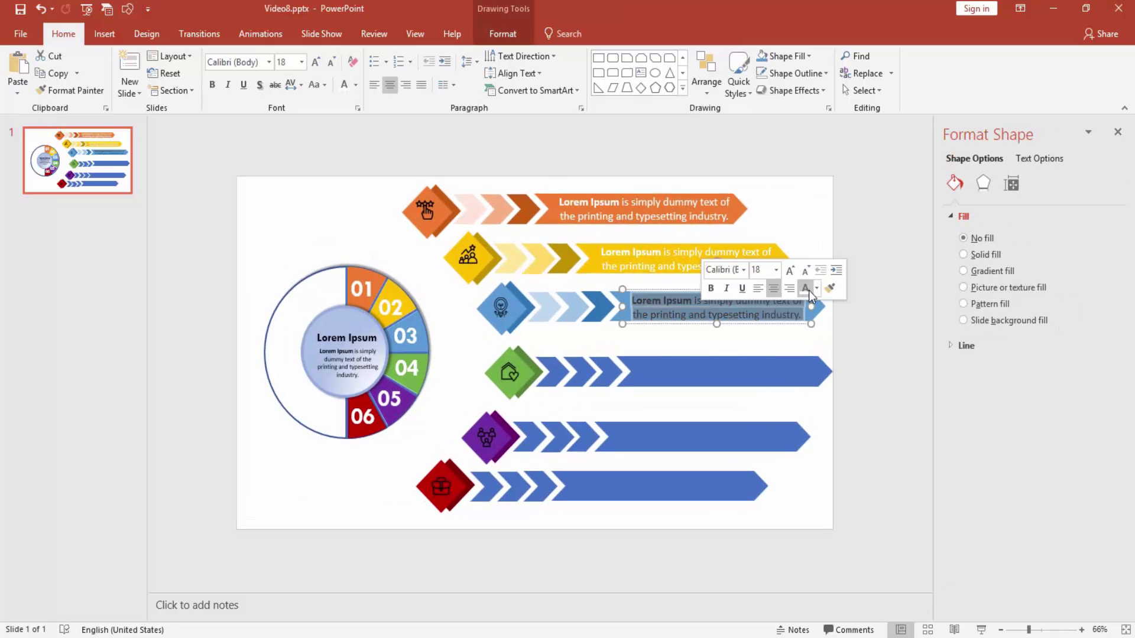
left_click(821, 294)
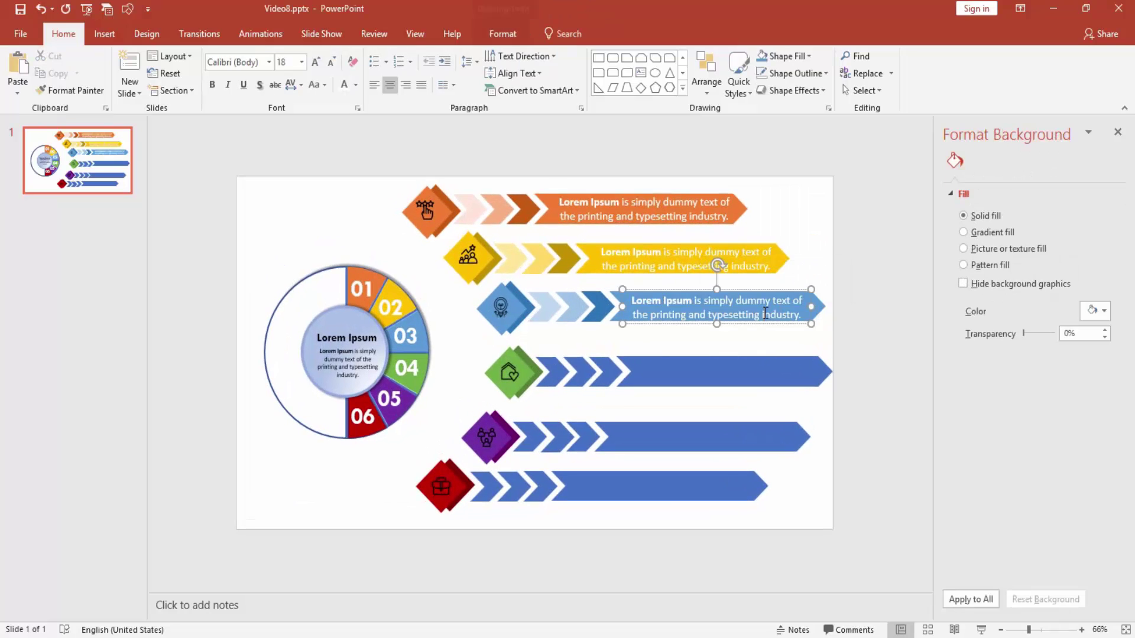
left_click(766, 313)
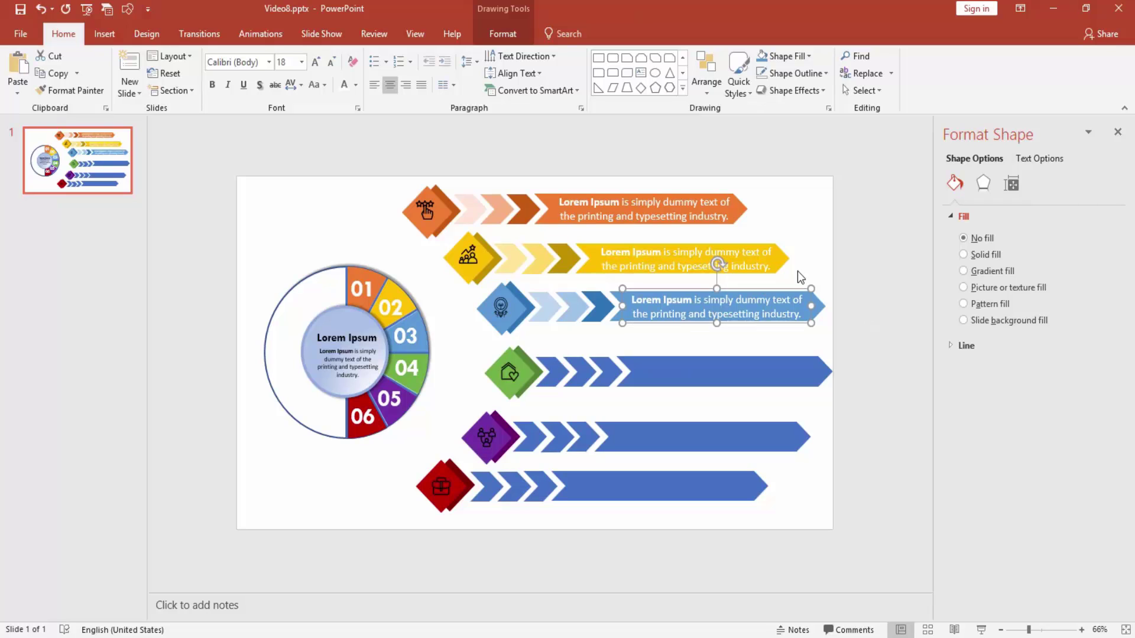
left_click(876, 286)
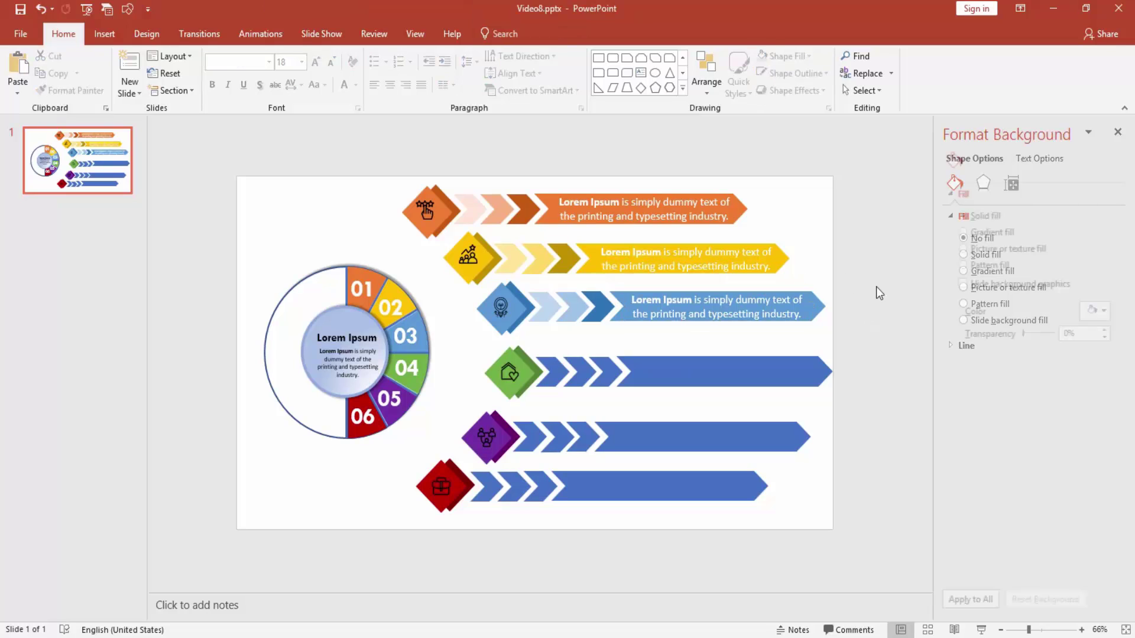
left_click(632, 259)
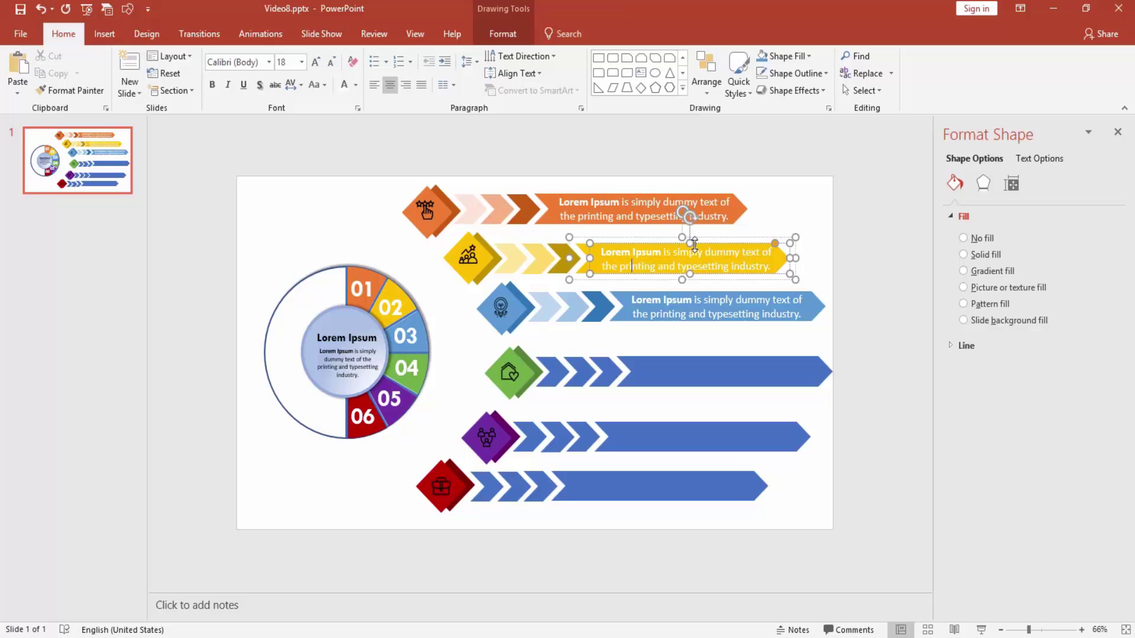
Replace the yellow arrow's old text with a pasted description box narrowed to fit
left_click(828, 250)
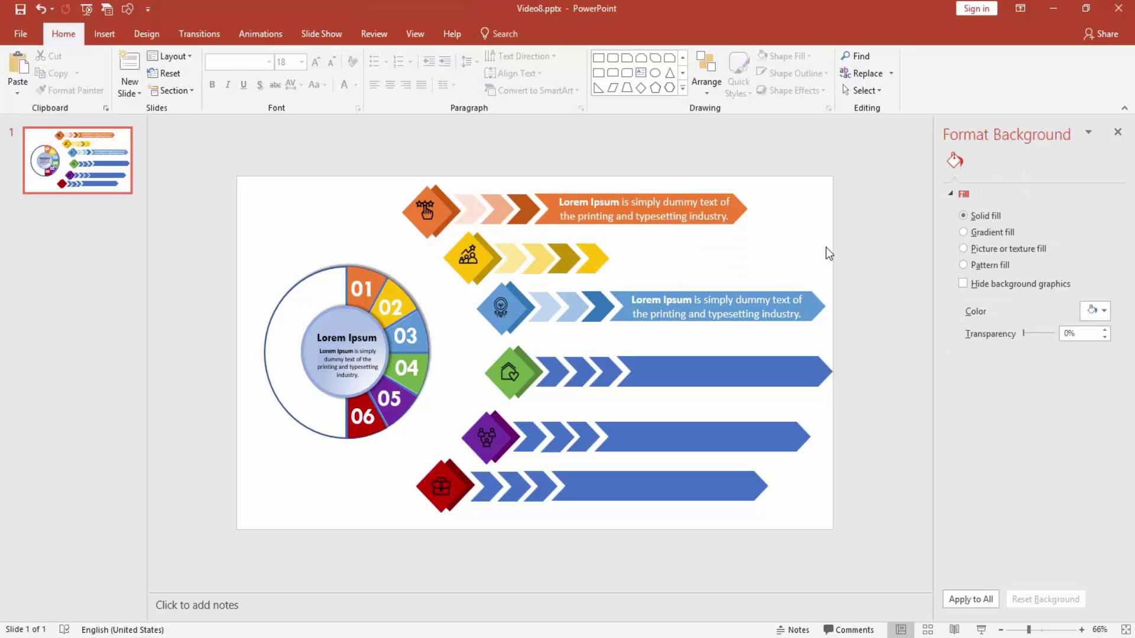
left_click(771, 260)
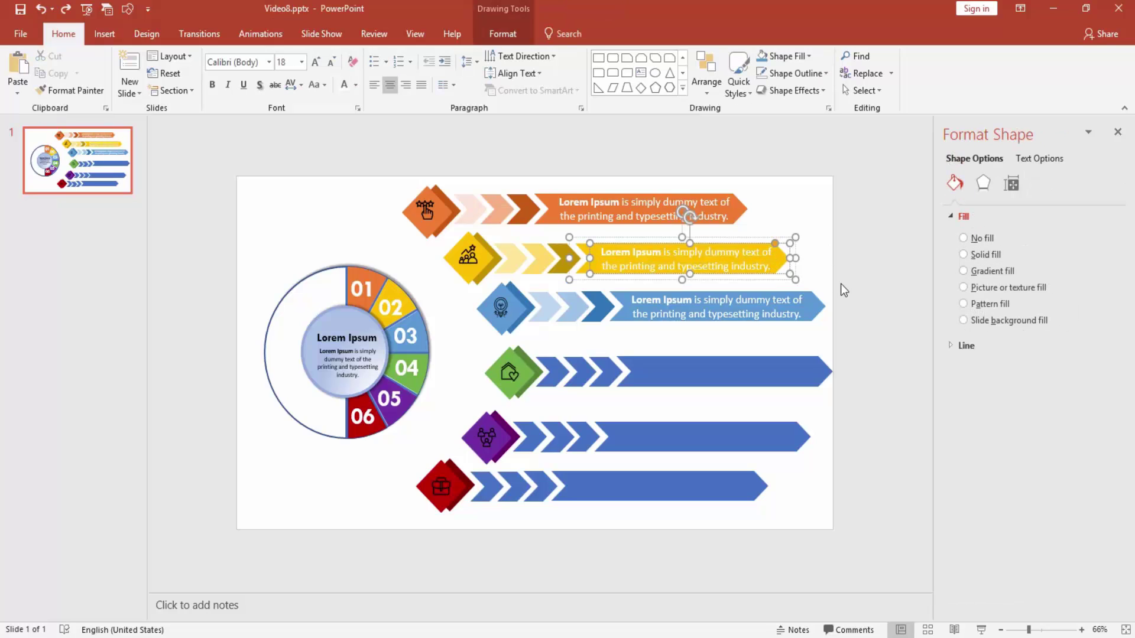
key("BackSpace")
key("BackSpace")
key("BackSpace")
key("BackSpace")
key("BackSpace")
key("BackSpace")
key("BackSpace")
key("BackSpace")
key("BackSpace")
key("BackSpace")
key("BackSpace")
key("BackSpace")
left_click(807, 263)
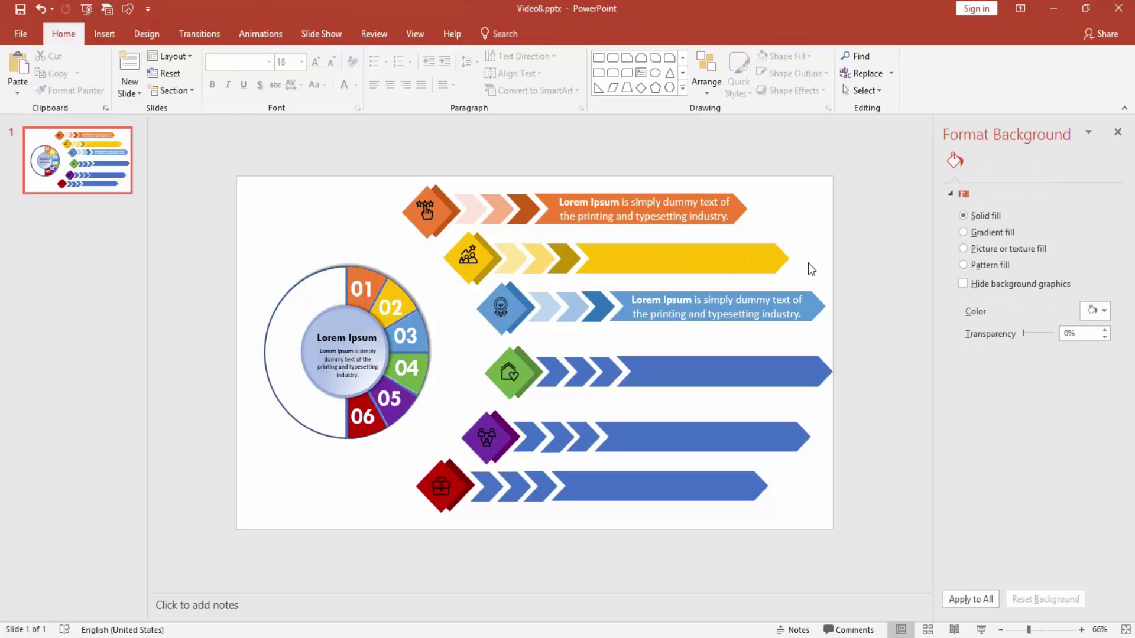
key("ctrl+v")
left_click_drag(550, 337, 720, 242)
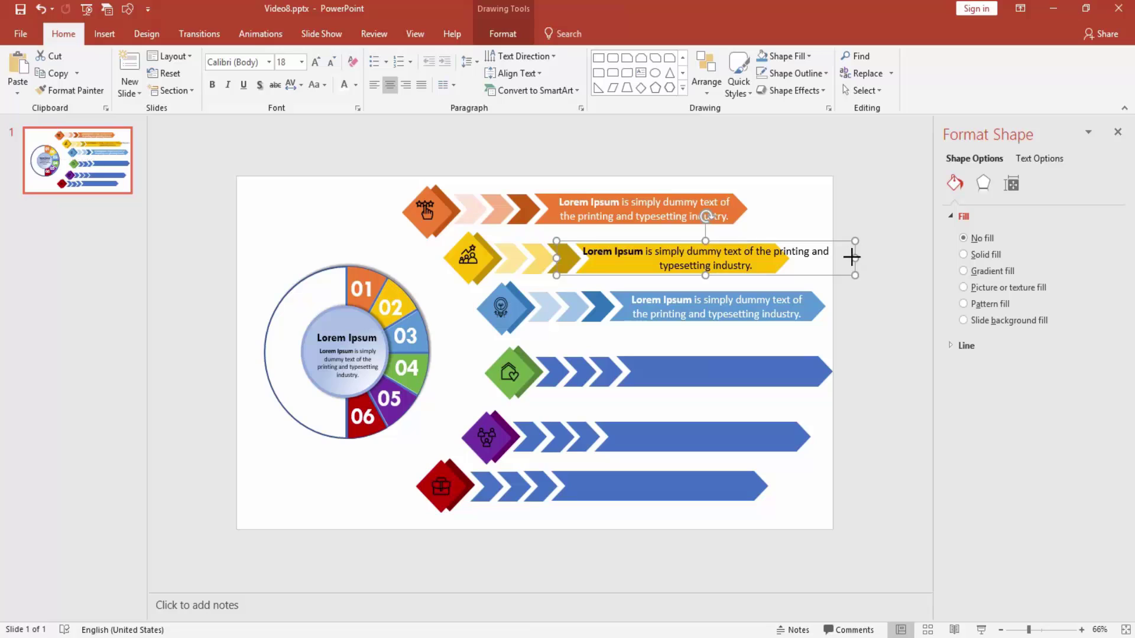
left_click_drag(851, 257, 769, 258)
left_click_drag(557, 258, 583, 258)
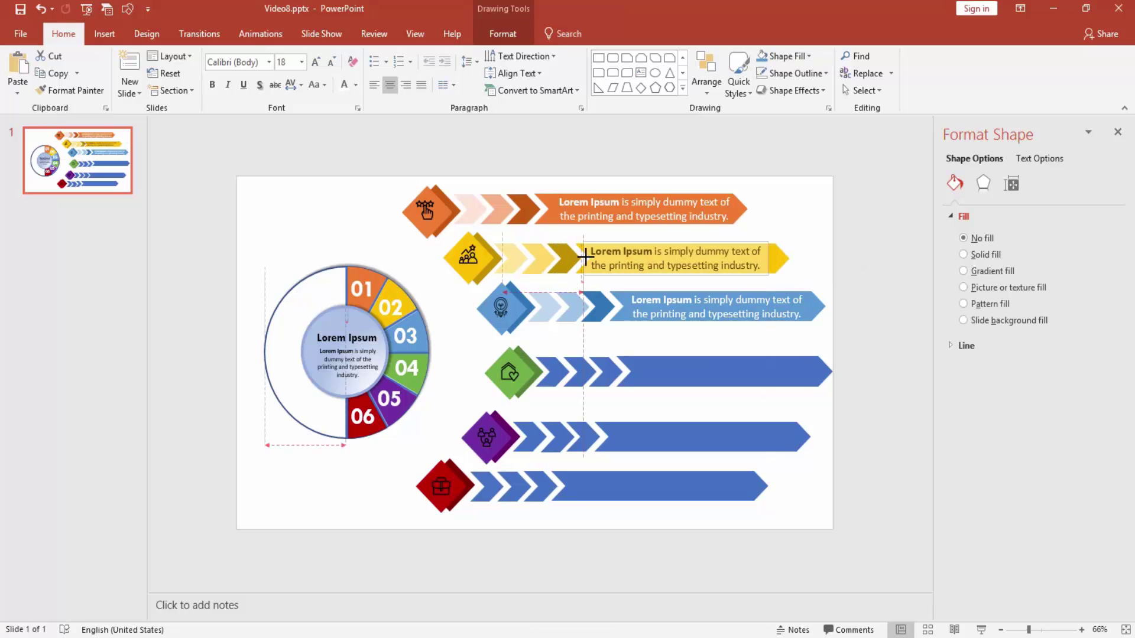
left_click(775, 231)
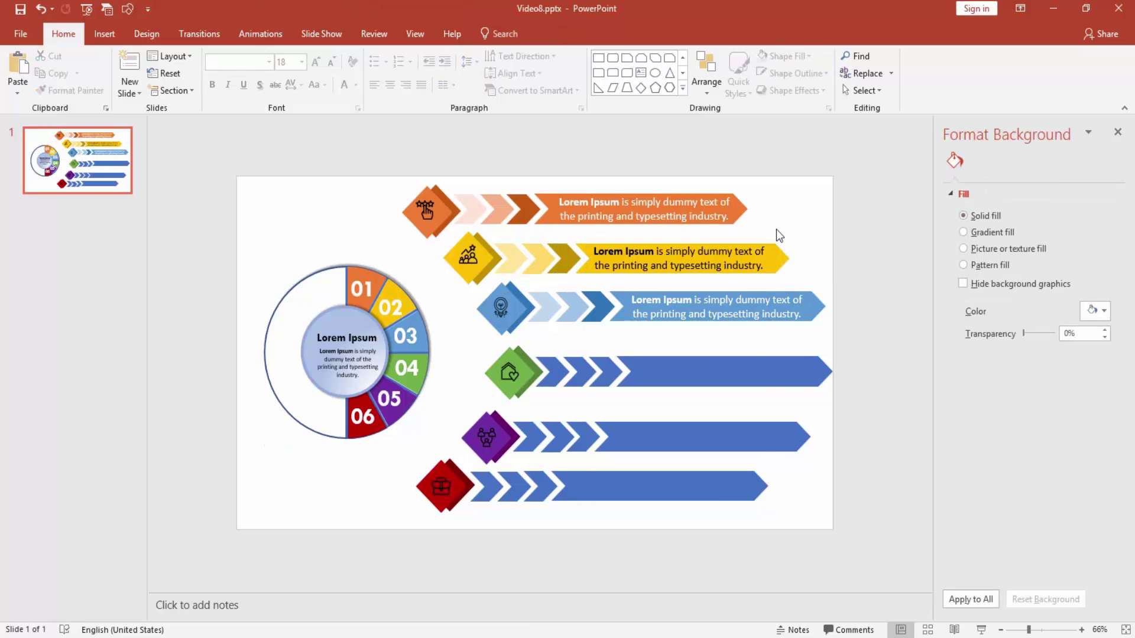
Clear the orange arrow's old text and paste a fresh description box onto it
left_click(685, 213)
left_click(730, 216)
key("BackSpace")
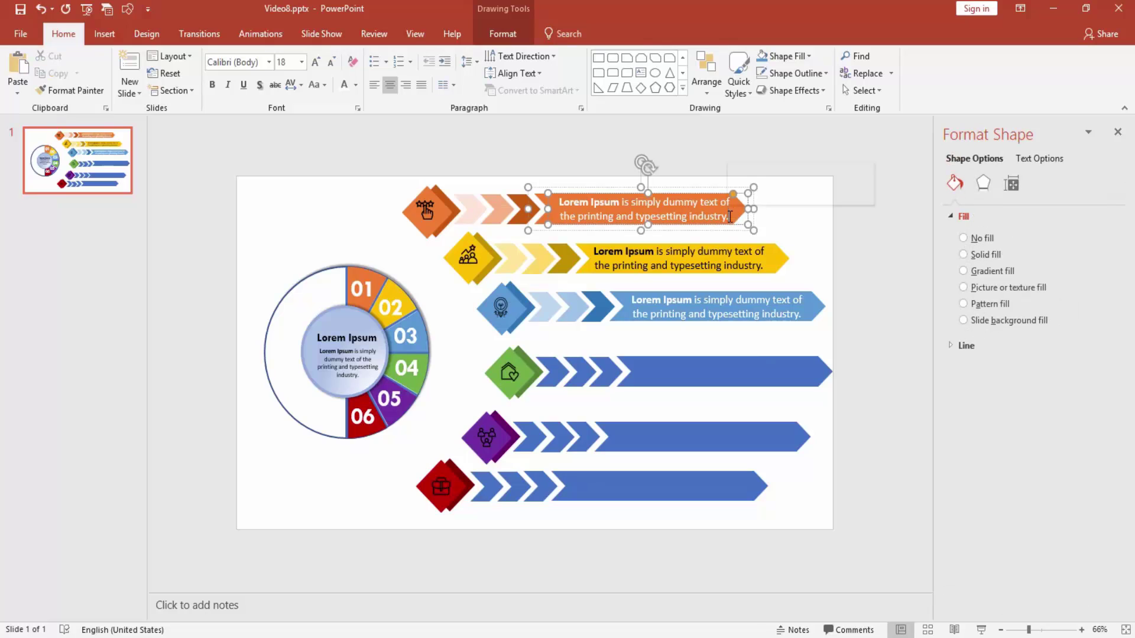
key("ctrl+BackSpace")
key("ctrl+BackSpace")
key("ctrl+BackSpace")
key("ctrl+BackSpace")
key("ctrl+BackSpace")
key("ctrl+BackSpace")
key("ctrl+BackSpace")
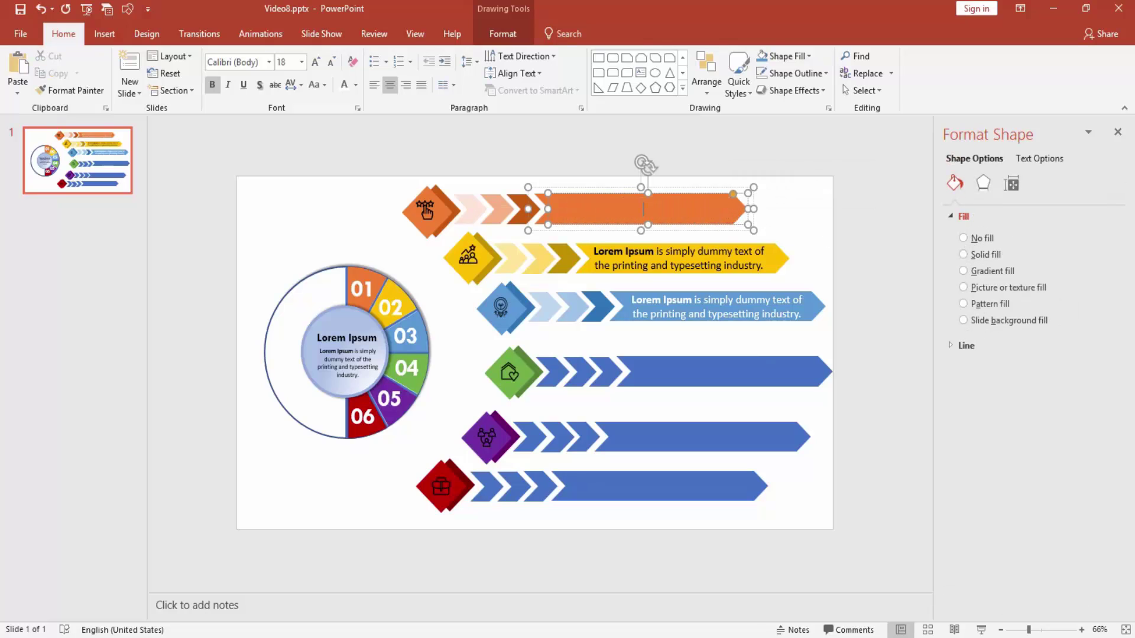
left_click(798, 226)
key("ctrl+v")
mouse_move(590, 338)
left_mouse_down()
mouse_move(750, 205)
mouse_move(792, 201)
left_mouse_up()
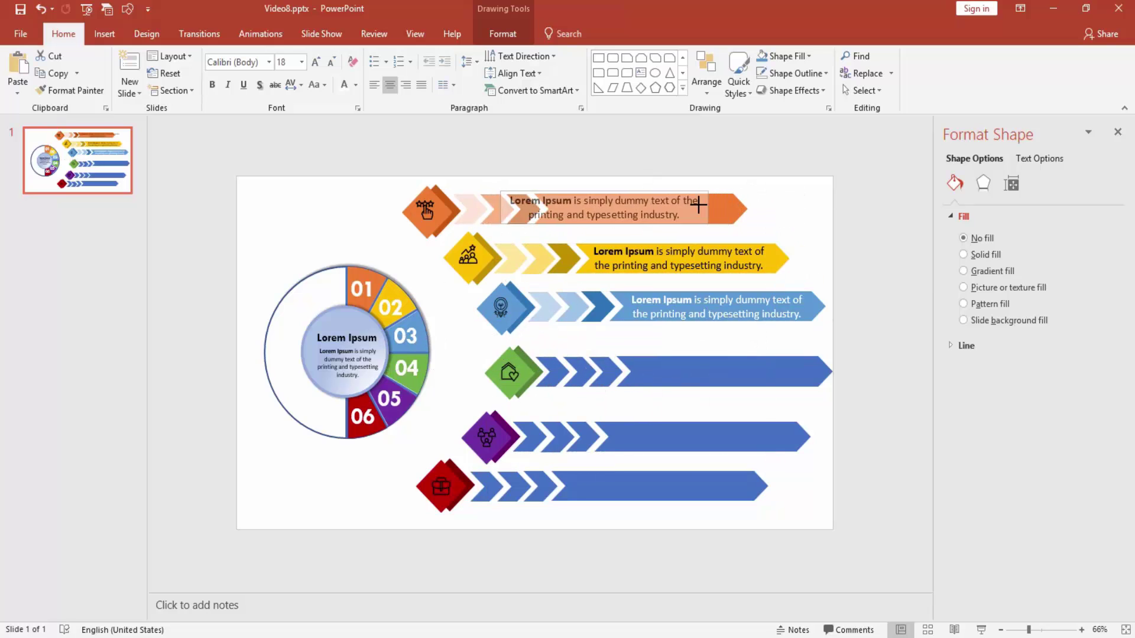
key("ctrl+z")
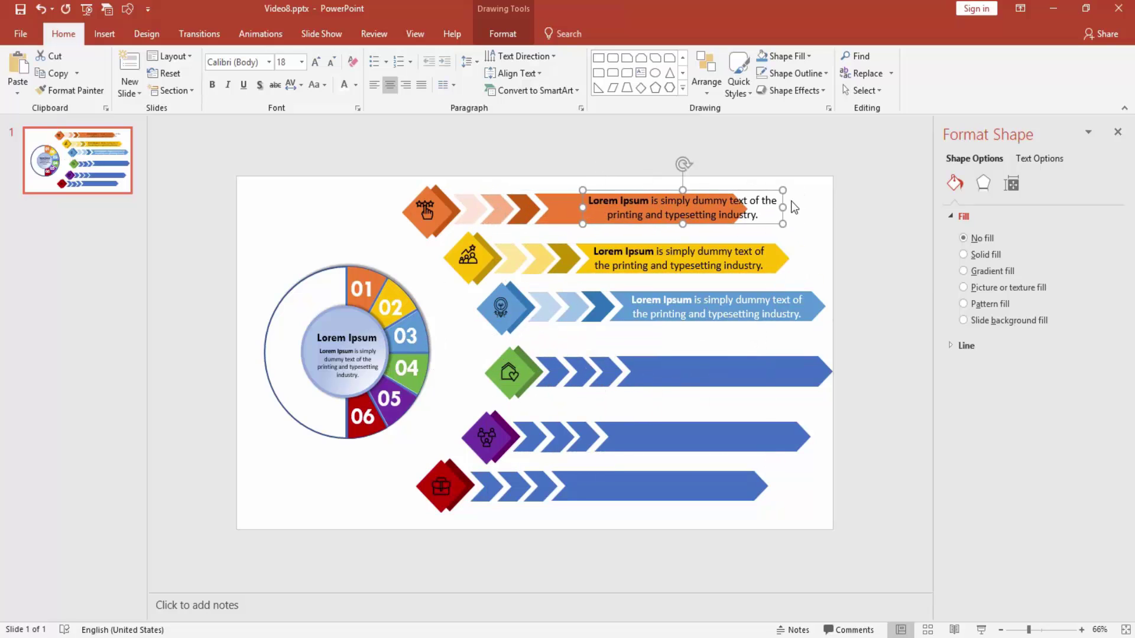
Fit the orange text box inside its arrow and turn the yellow arrow's text white
key("Left")
key("Left")
key("Left")
key("Right")
key("Right")
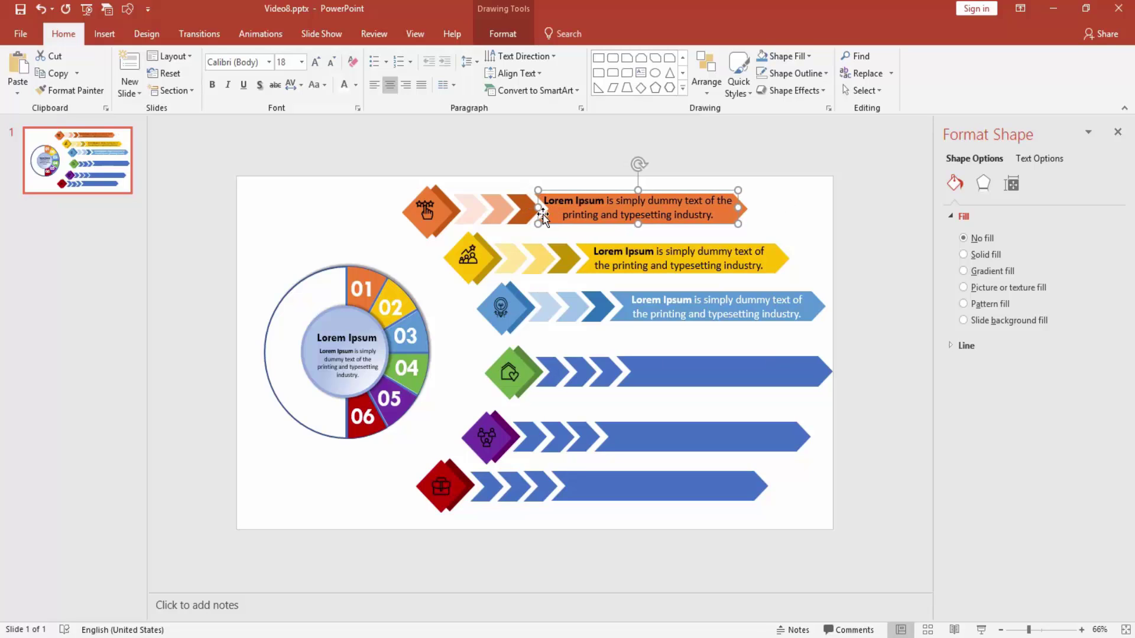
left_click_drag(535, 208, 548, 207)
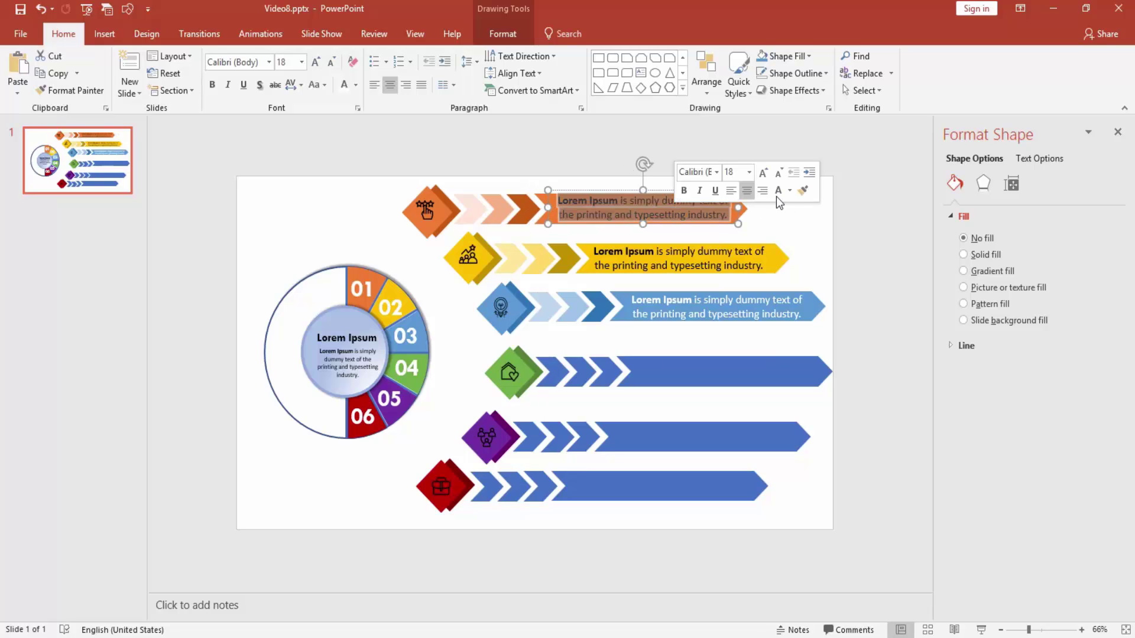
double_click(735, 266)
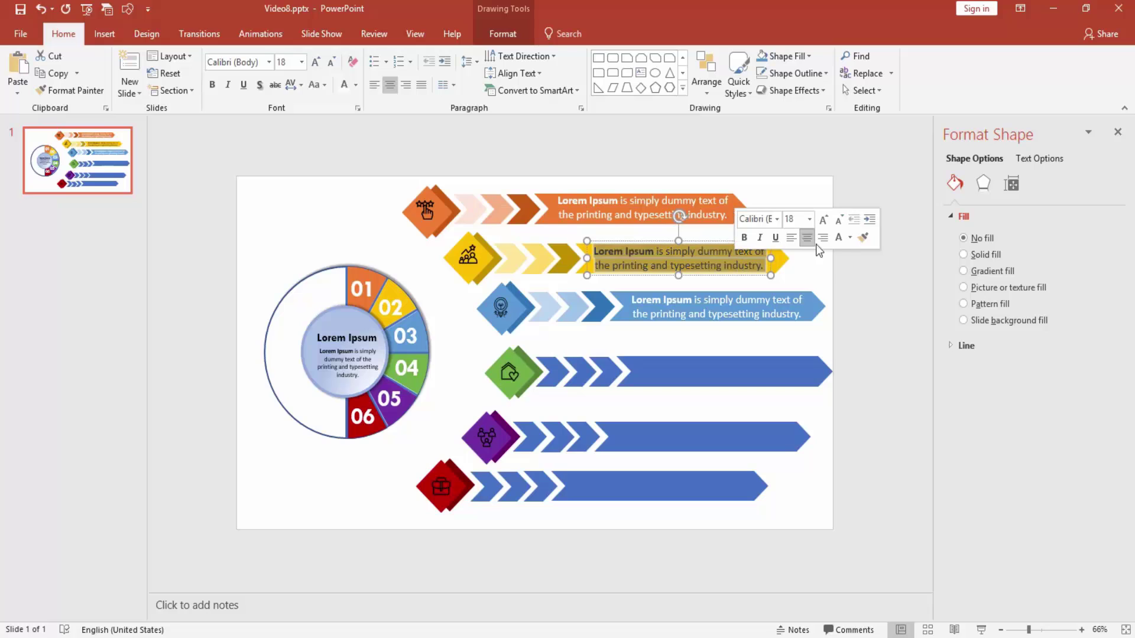
left_click(810, 260)
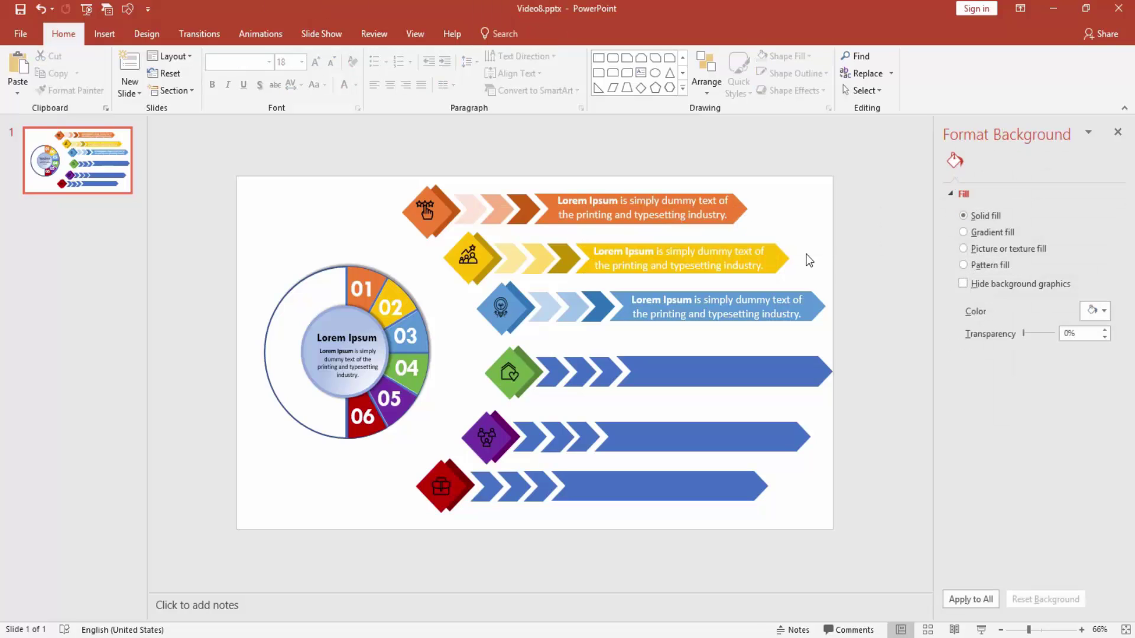
Fill the row-four chevrons light green, with the last chevron dark green
left_click(552, 364)
left_click(779, 58)
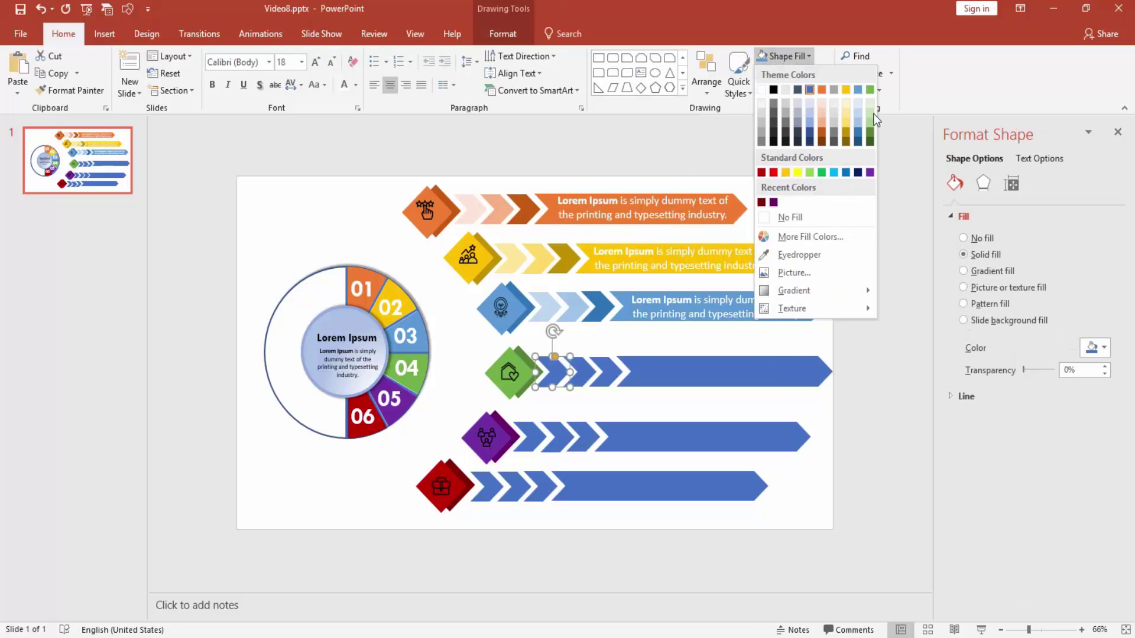
left_click(873, 114)
left_click(579, 372)
left_click(781, 56)
left_click(870, 119)
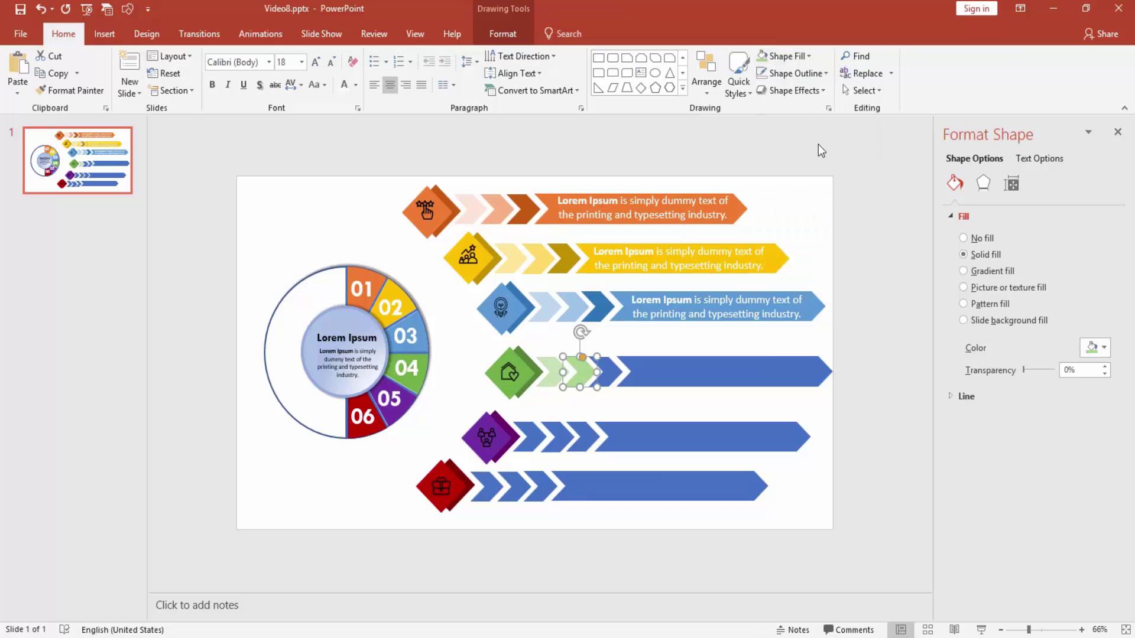
left_click(787, 56)
left_click(873, 119)
key("Tab")
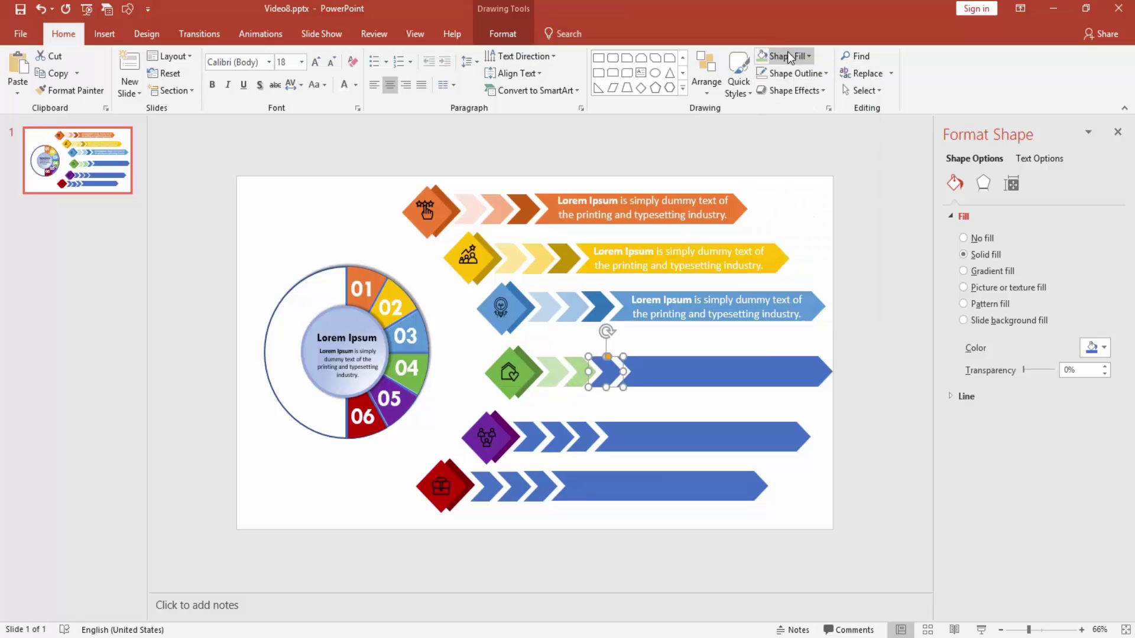
left_click(787, 56)
left_click(869, 130)
Fill the green row's long arrow with green
left_click(714, 375)
left_click(793, 56)
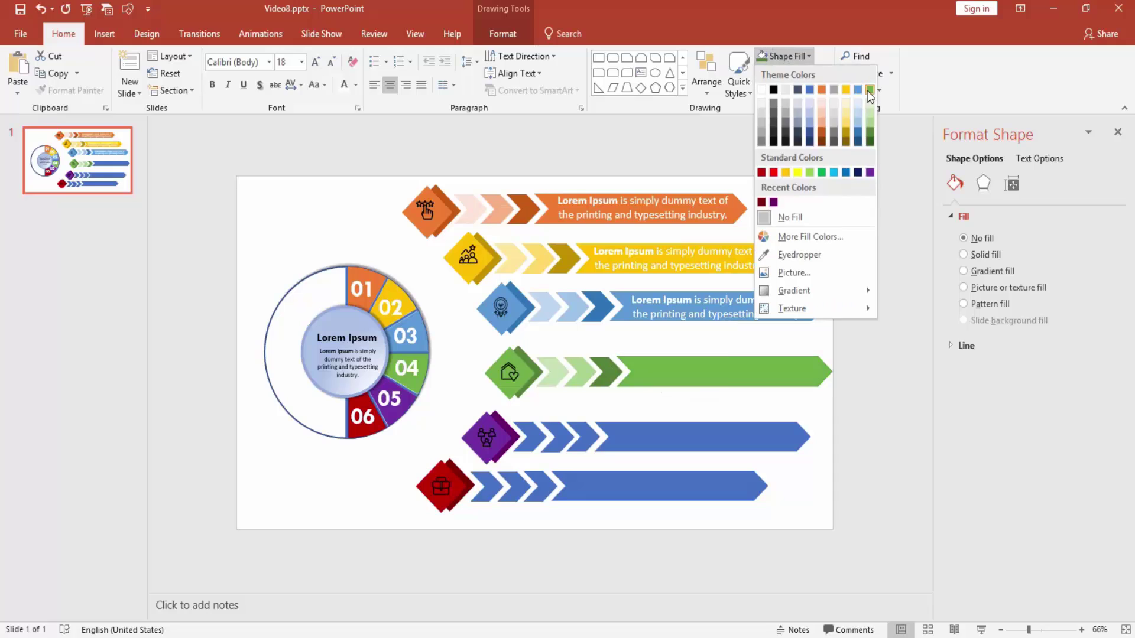
left_click(869, 90)
key("Escape")
Paste the white description text box, narrow it and place it on the green arrow
key("ctrl+v")
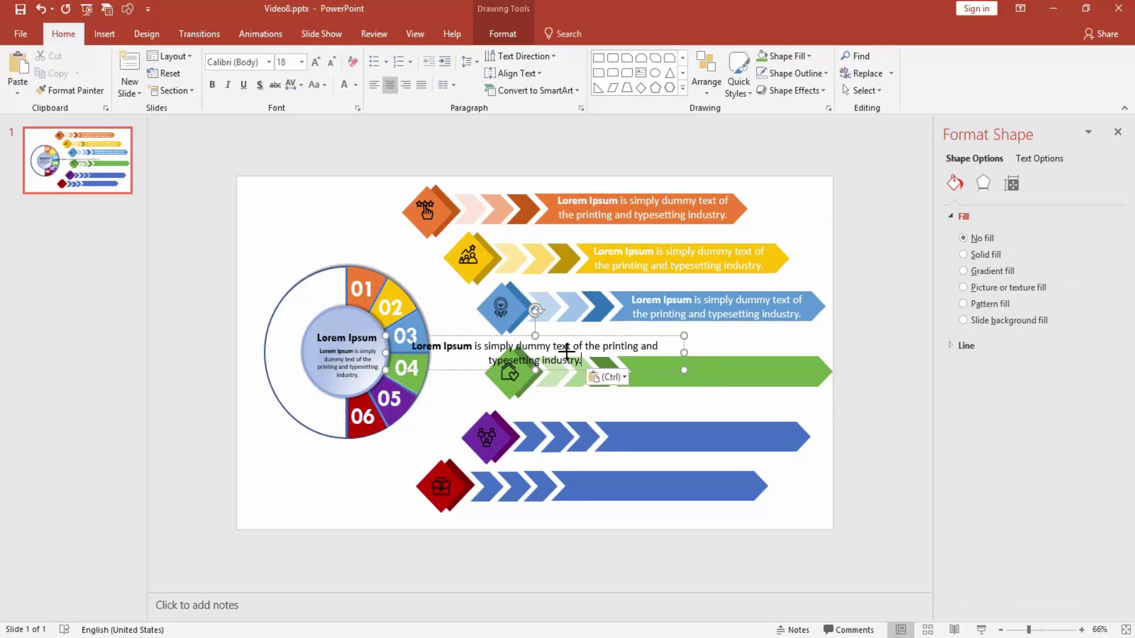
left_click_drag(684, 353, 567, 352)
left_click_drag(488, 337, 736, 355)
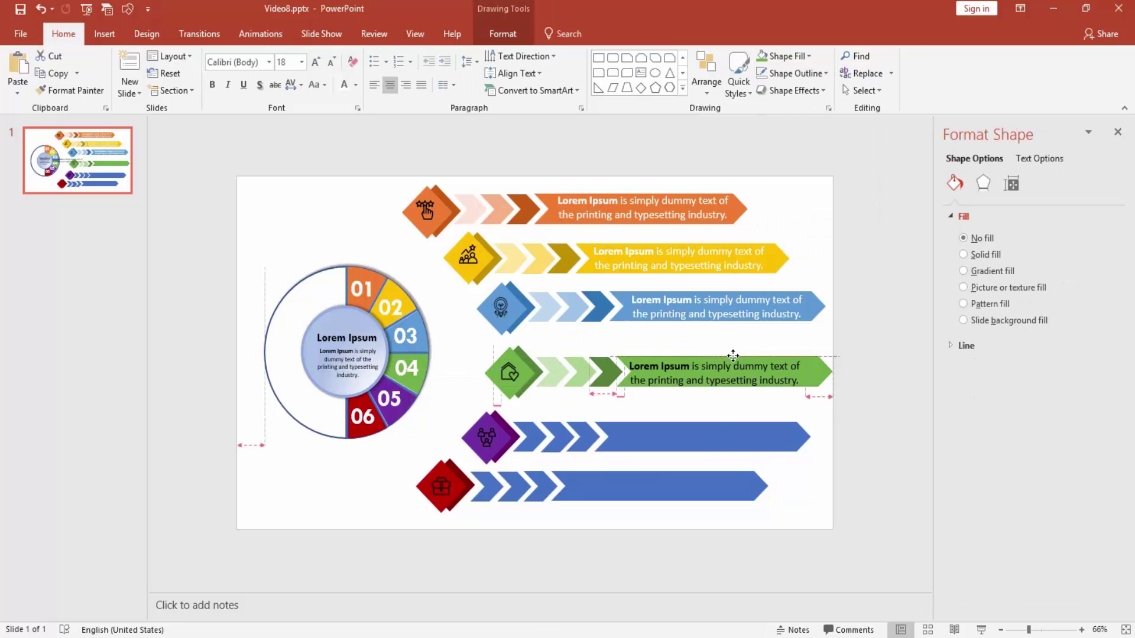
left_click_drag(640, 365, 842, 358)
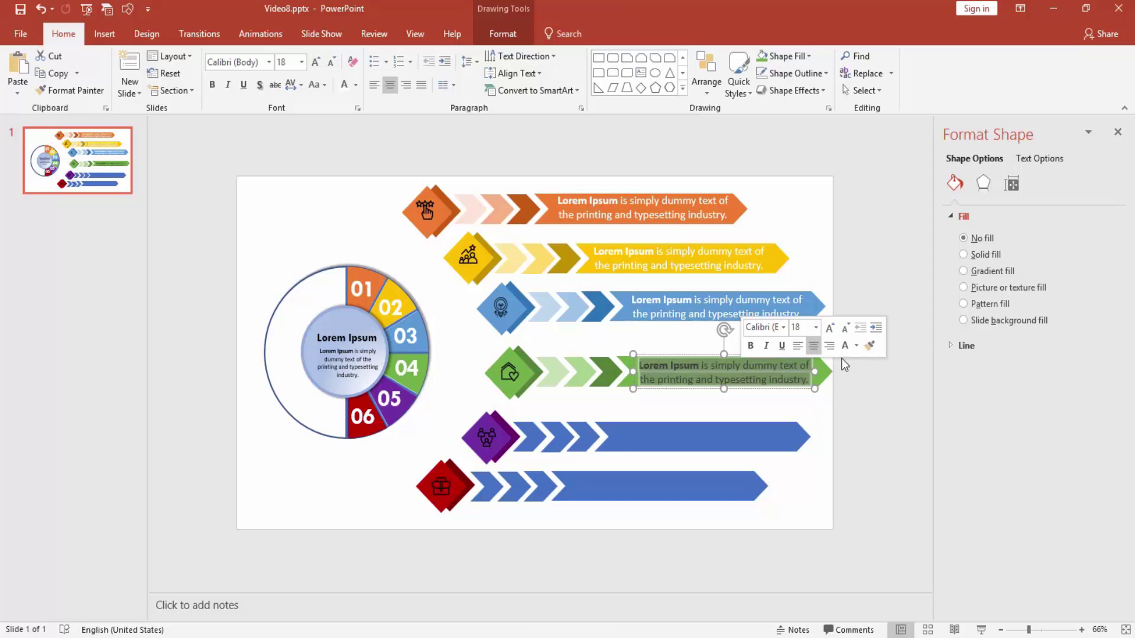
left_click(869, 402)
left_click(534, 438)
Colour the fifth row's first chevron magenta from the standard colour hexagon
left_click(783, 56)
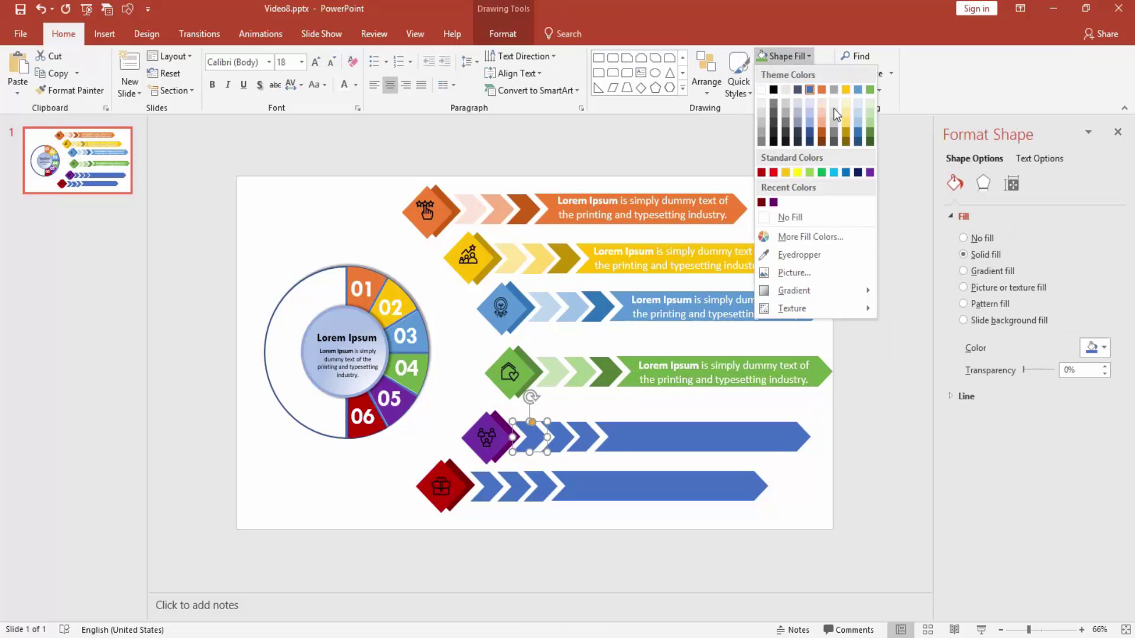
left_click(807, 240)
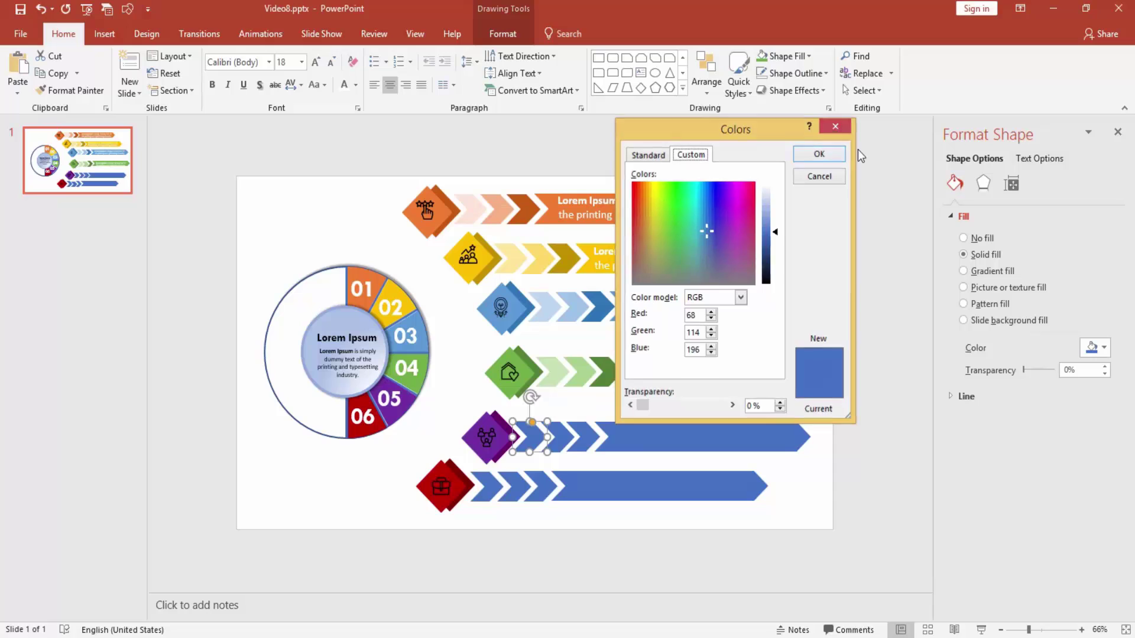
left_click(816, 151)
left_click(787, 56)
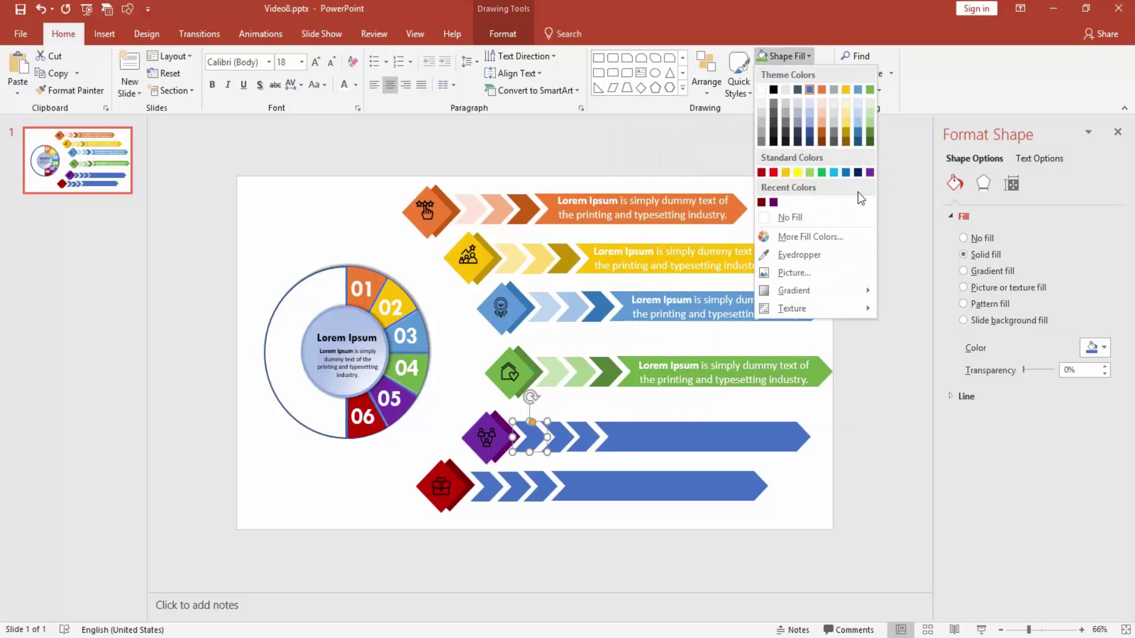
left_click(821, 237)
left_click(674, 155)
left_click_drag(752, 124, 846, 106)
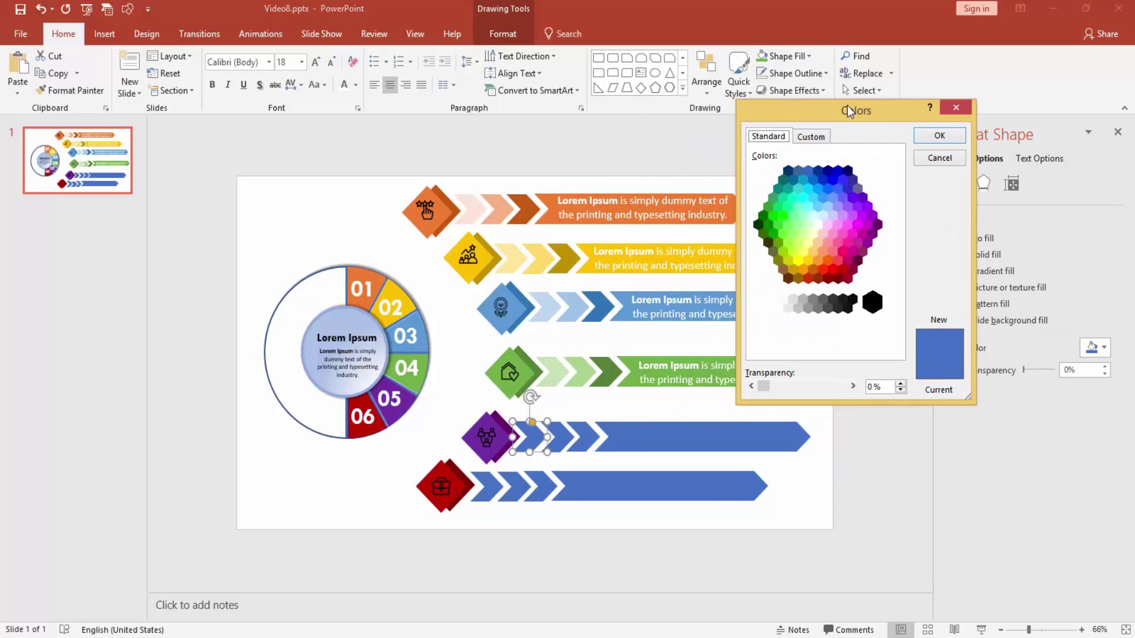
double_click(862, 239)
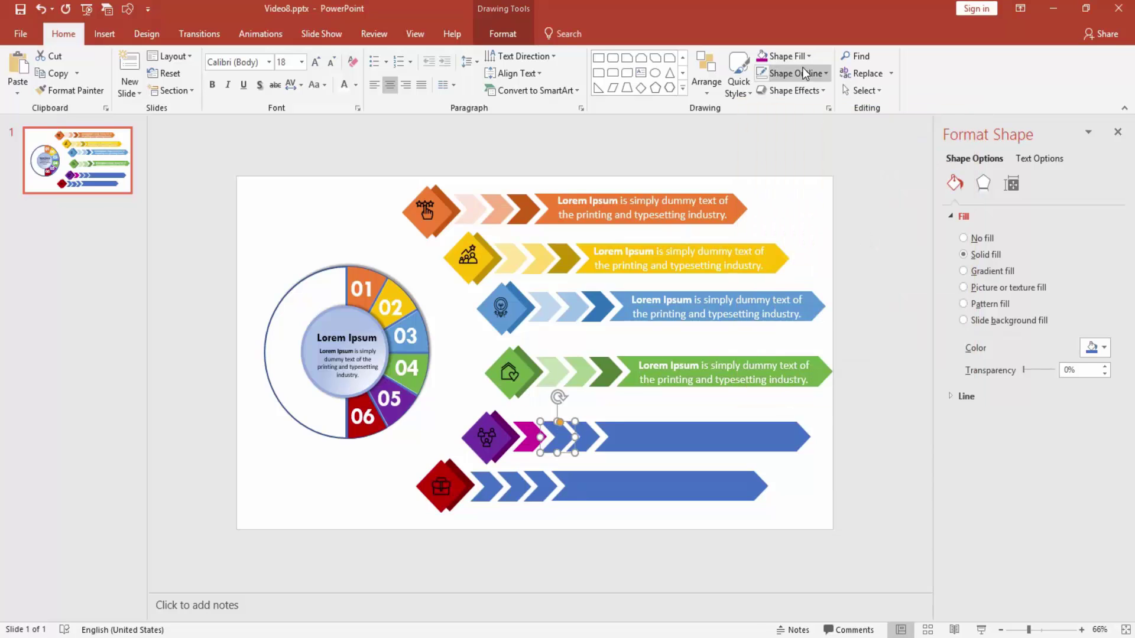
Colour the second chevron magenta and the third chevron purple
left_click(789, 56)
left_click(810, 236)
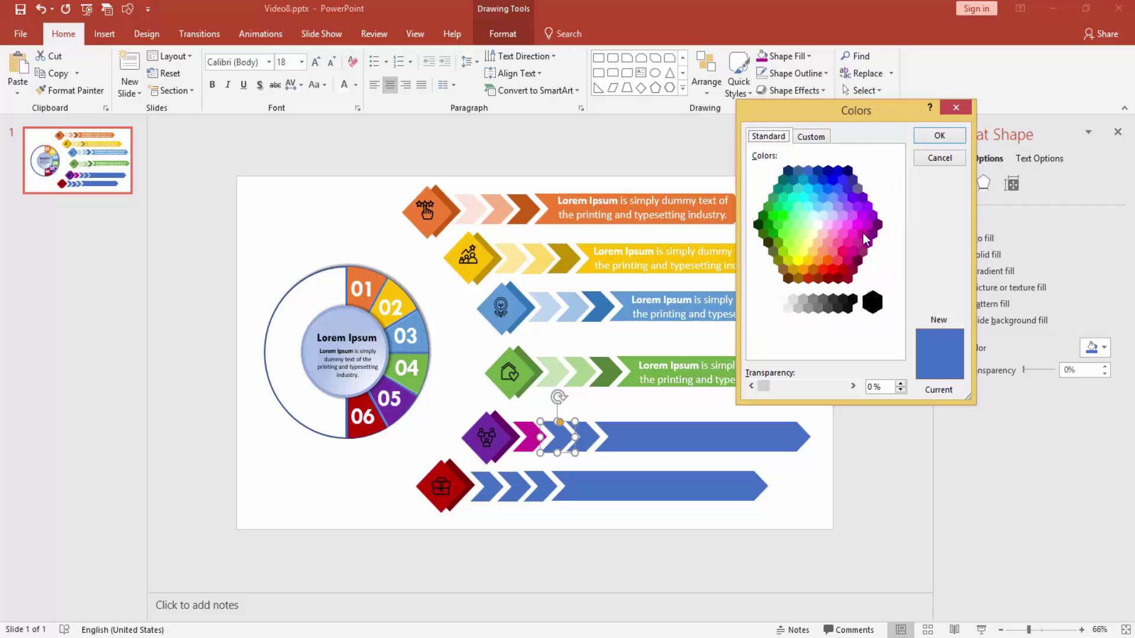
double_click(857, 241)
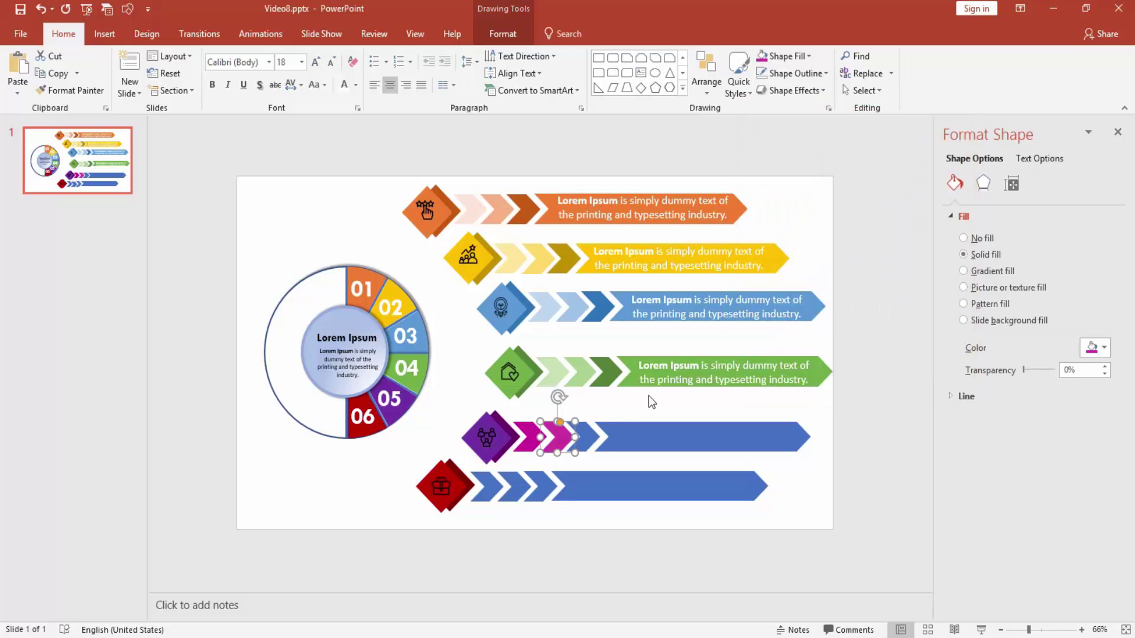
key("Tab")
left_click(794, 57)
left_click(811, 242)
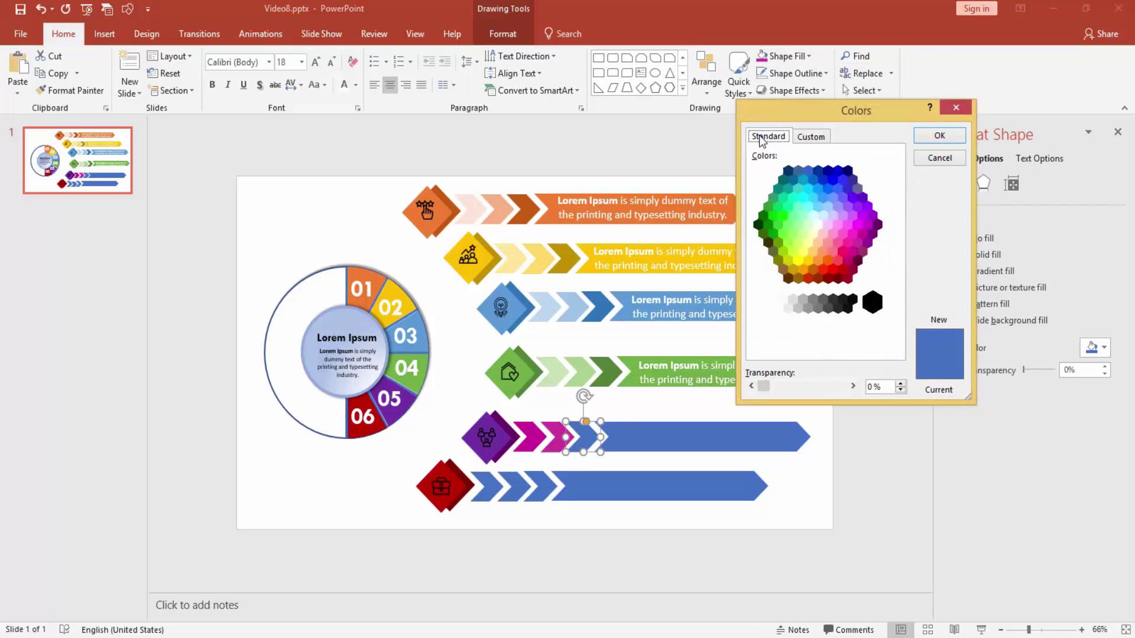
double_click(858, 242)
Fill the long bar purple and place a narrowed copy of the white description text on it
key("Tab")
left_click(786, 56)
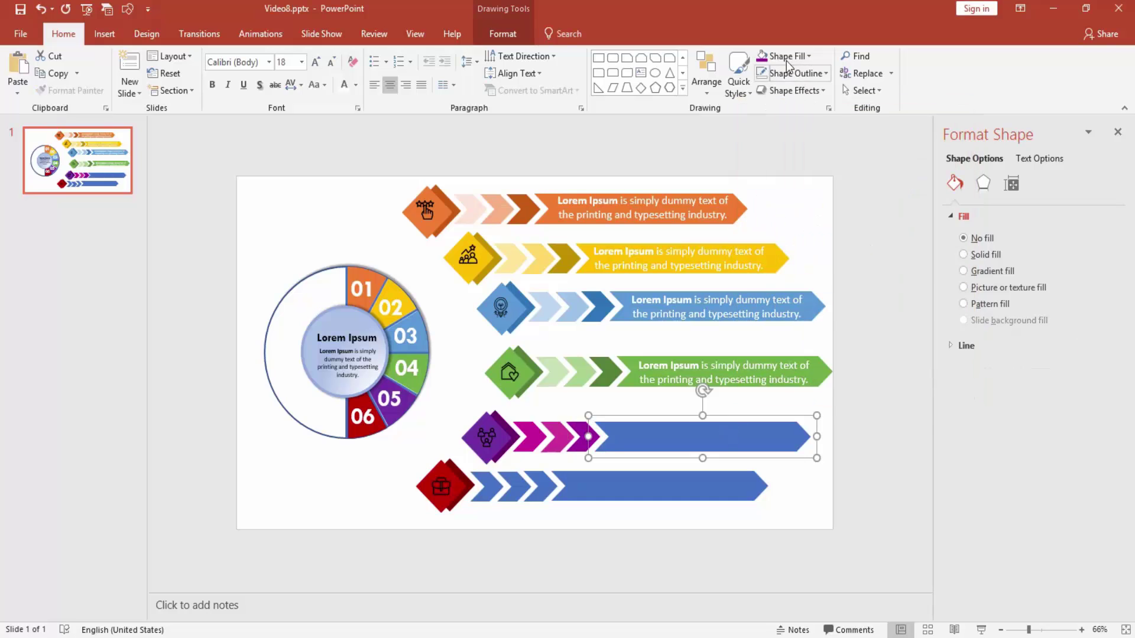
left_click(809, 202)
left_click(606, 466)
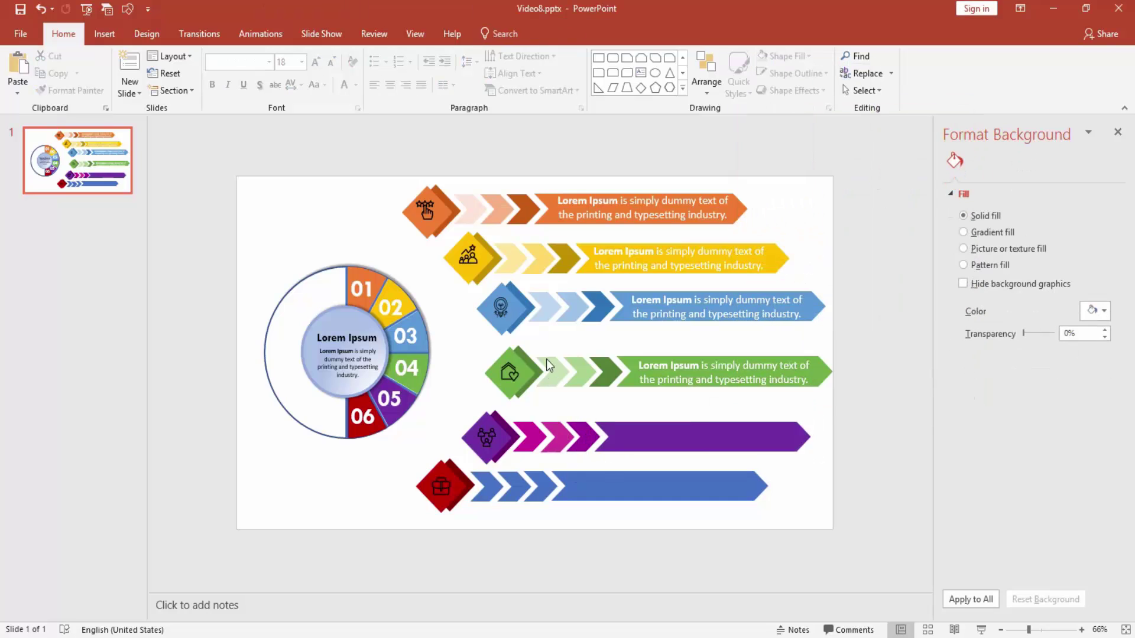
key("ctrl+v")
left_click_drag(656, 349, 569, 353)
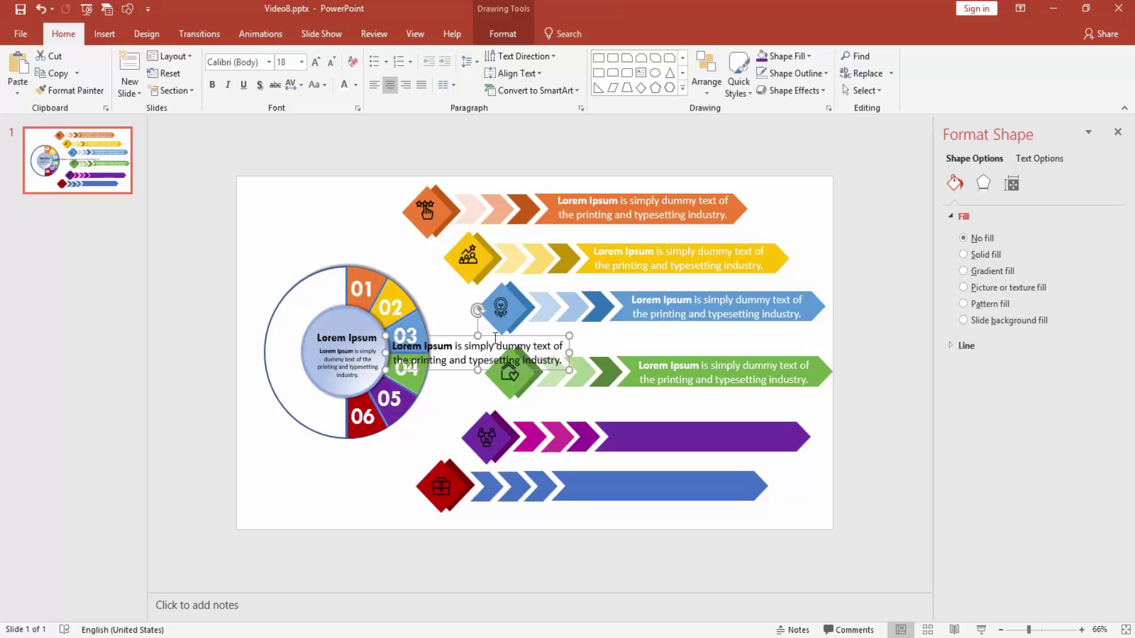
left_click_drag(495, 338, 629, 422)
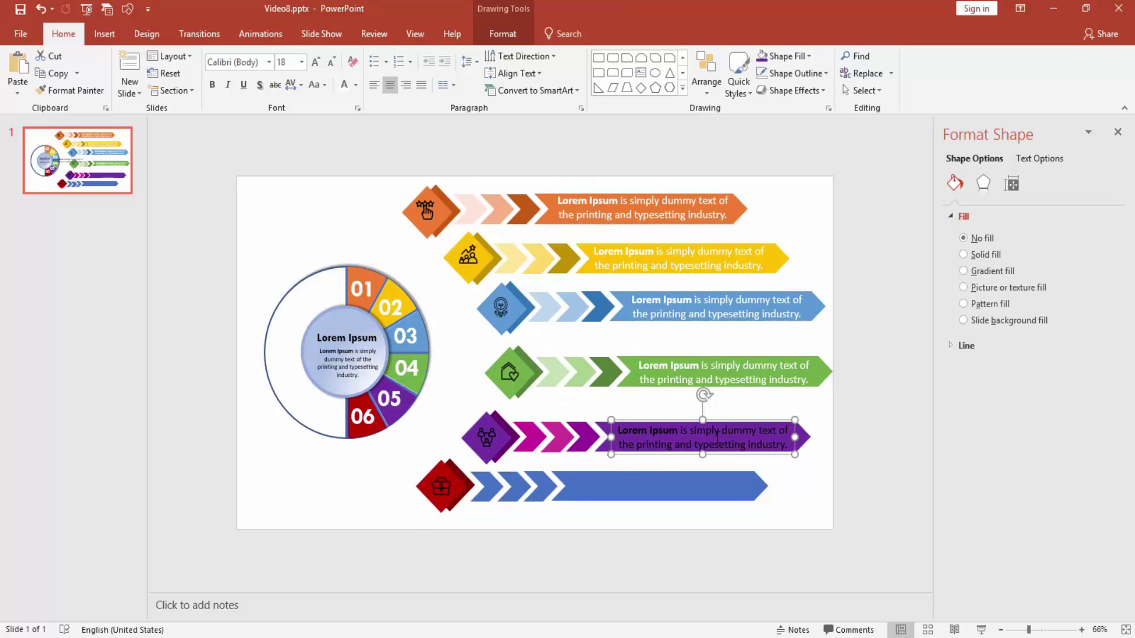
left_click(821, 466)
Colour the bottom row's first chevron dark red using custom RGB values
left_click(486, 486)
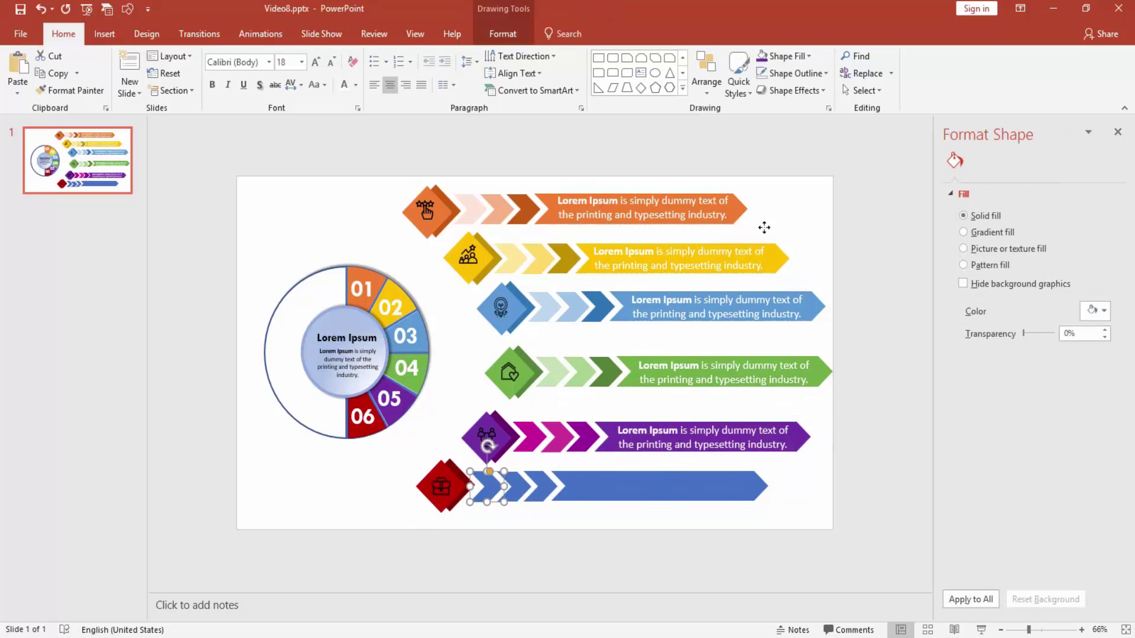
left_click(789, 56)
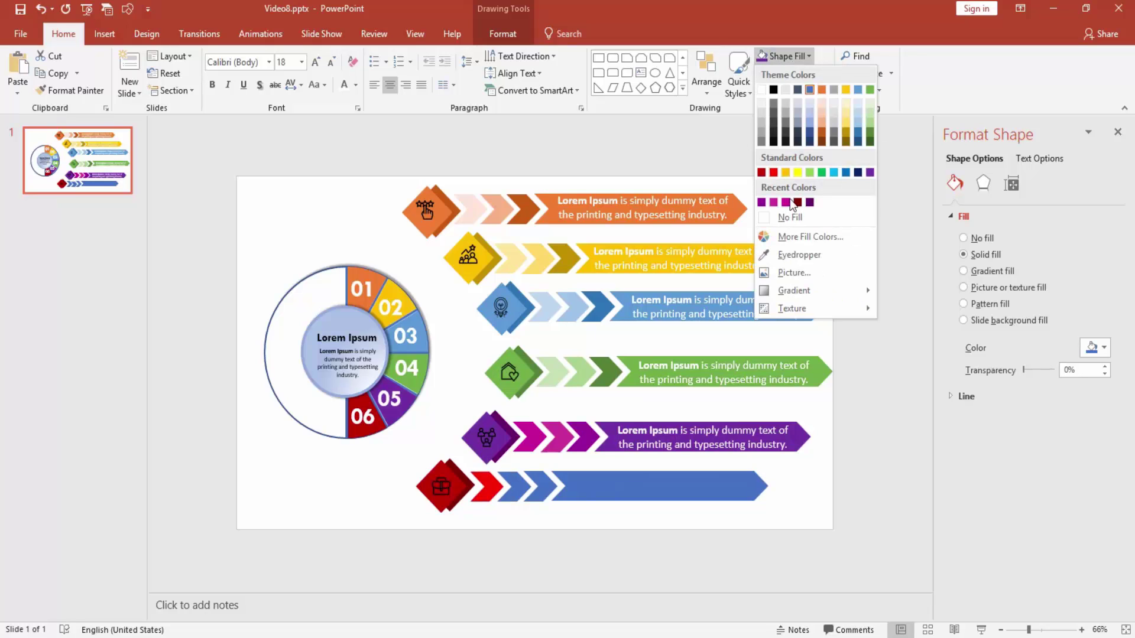
left_click(806, 237)
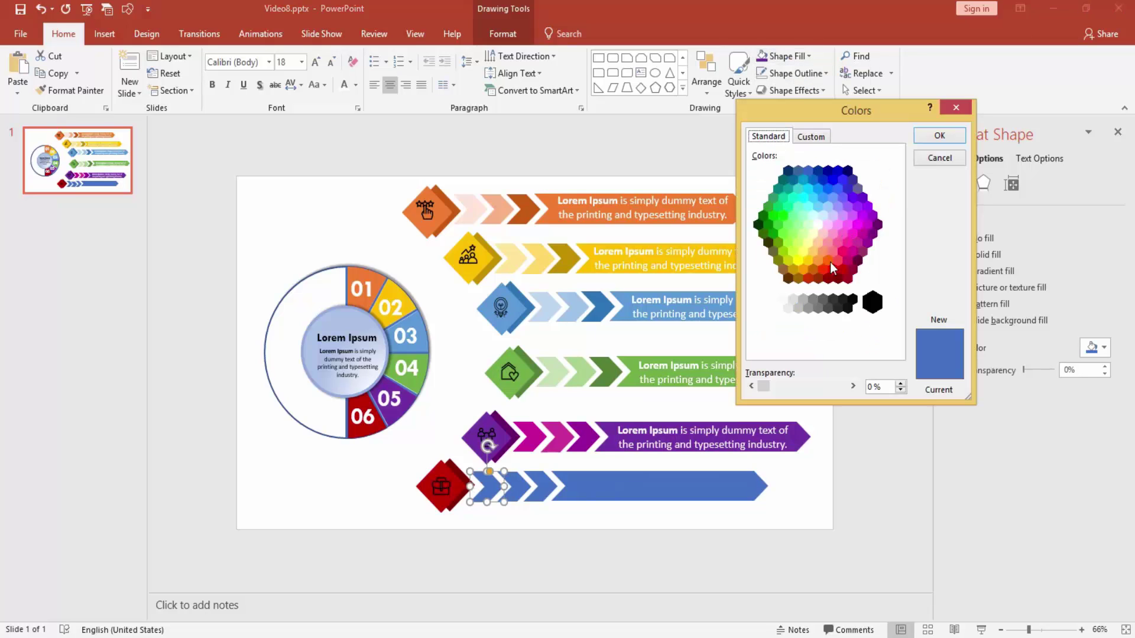
left_click(808, 258)
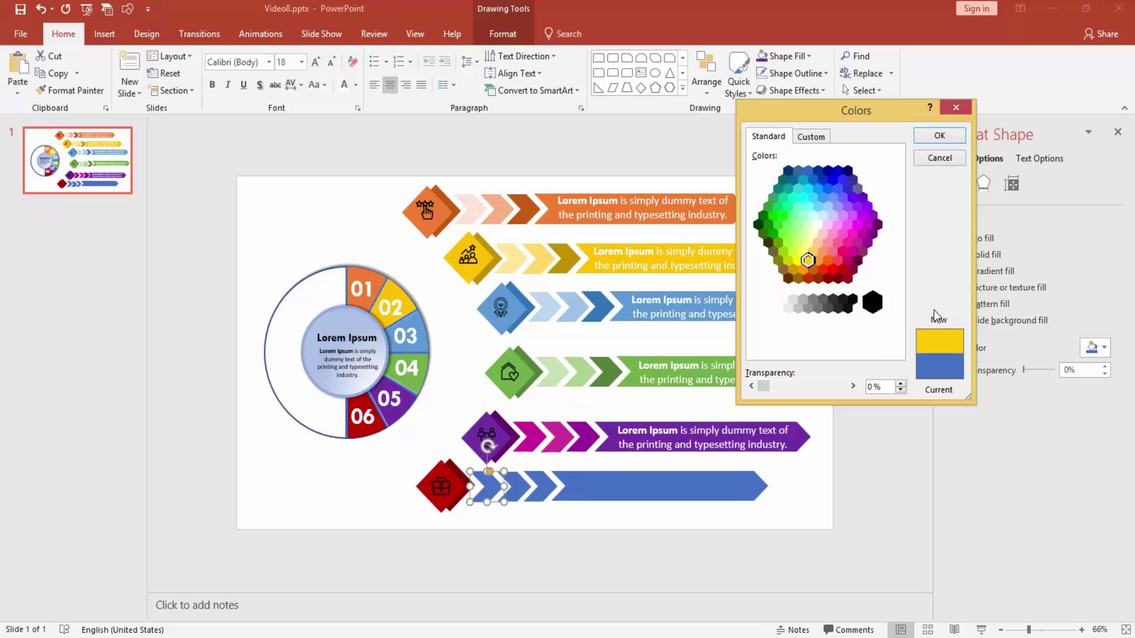
left_click(827, 137)
left_click(754, 211)
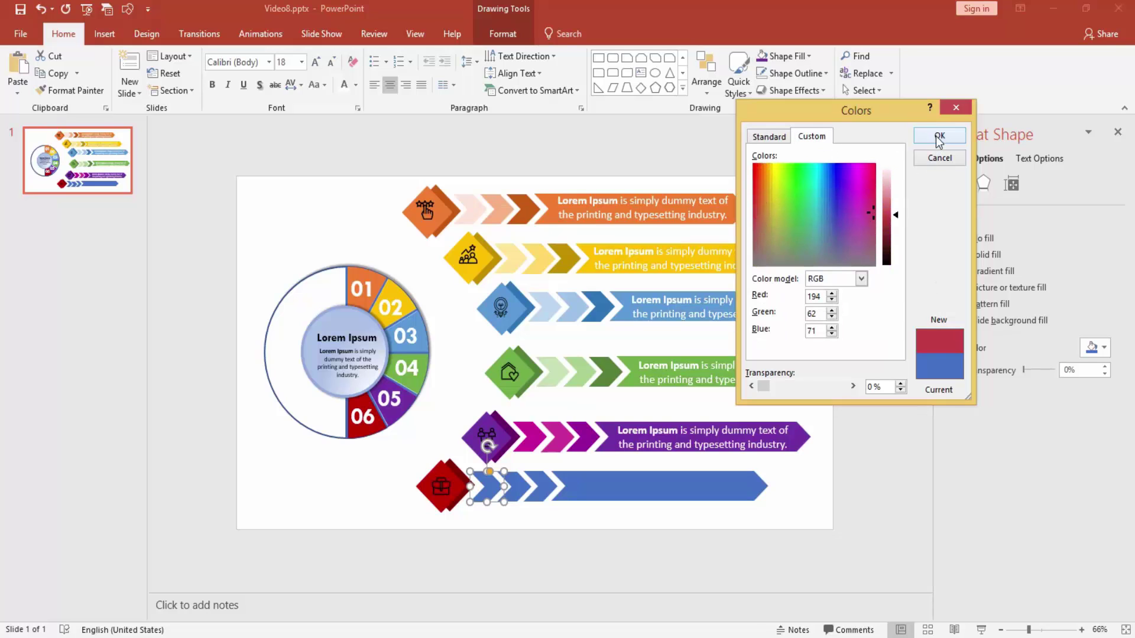
left_click(939, 136)
Colour the second and third bottom-row chevrons brighter red
key("Tab")
left_click(809, 56)
left_click(824, 235)
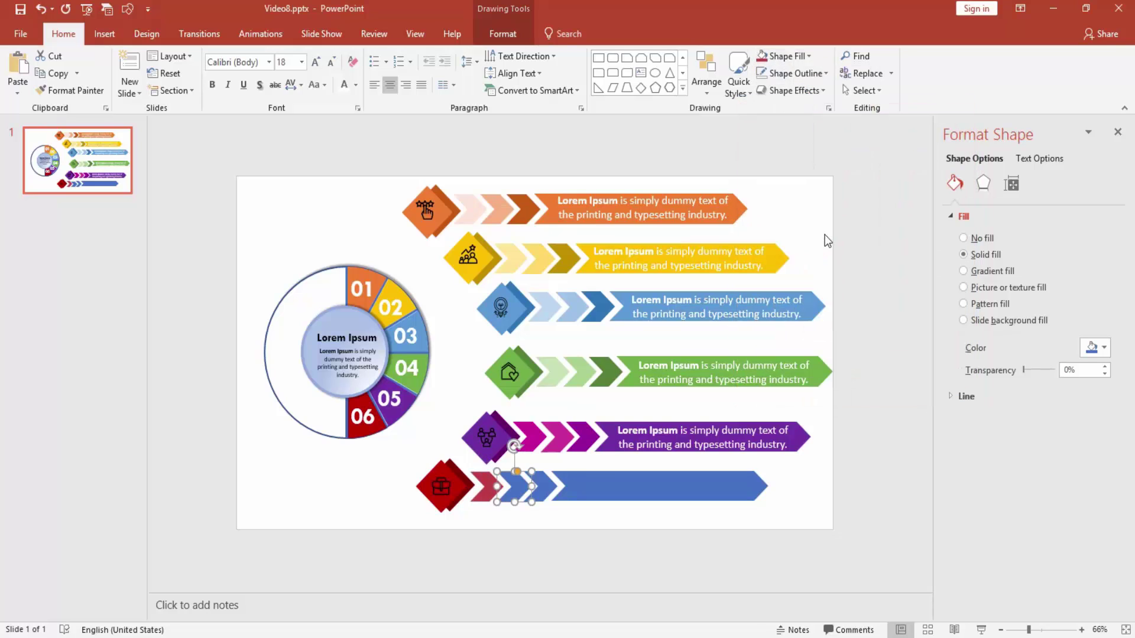
left_click(874, 209)
left_click(939, 136)
left_click(547, 493)
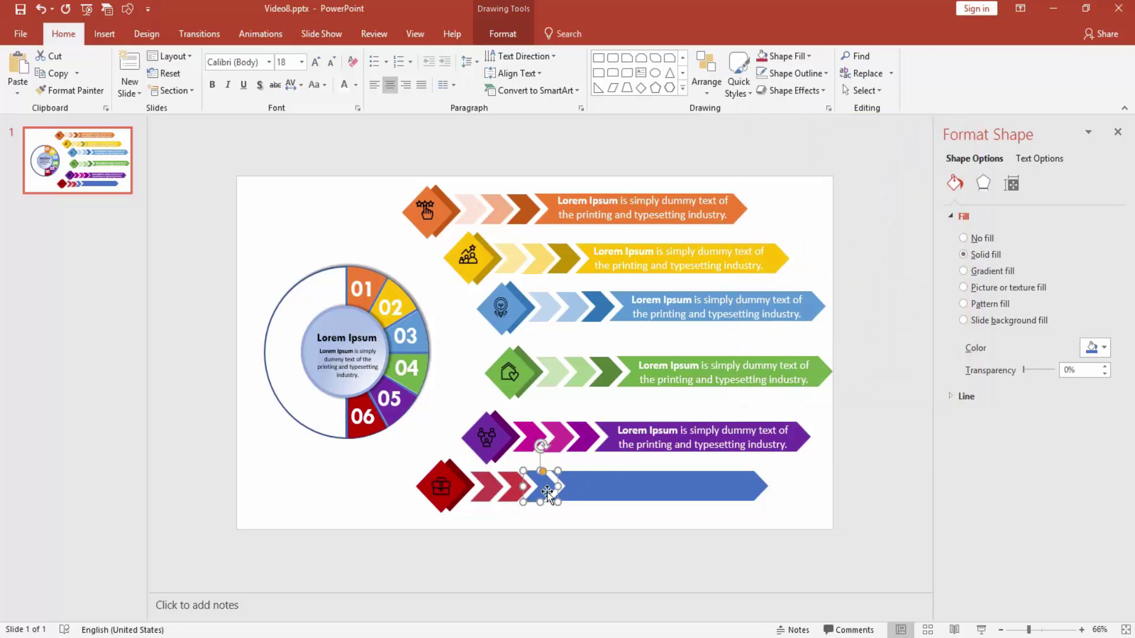
left_click(808, 55)
left_click(810, 237)
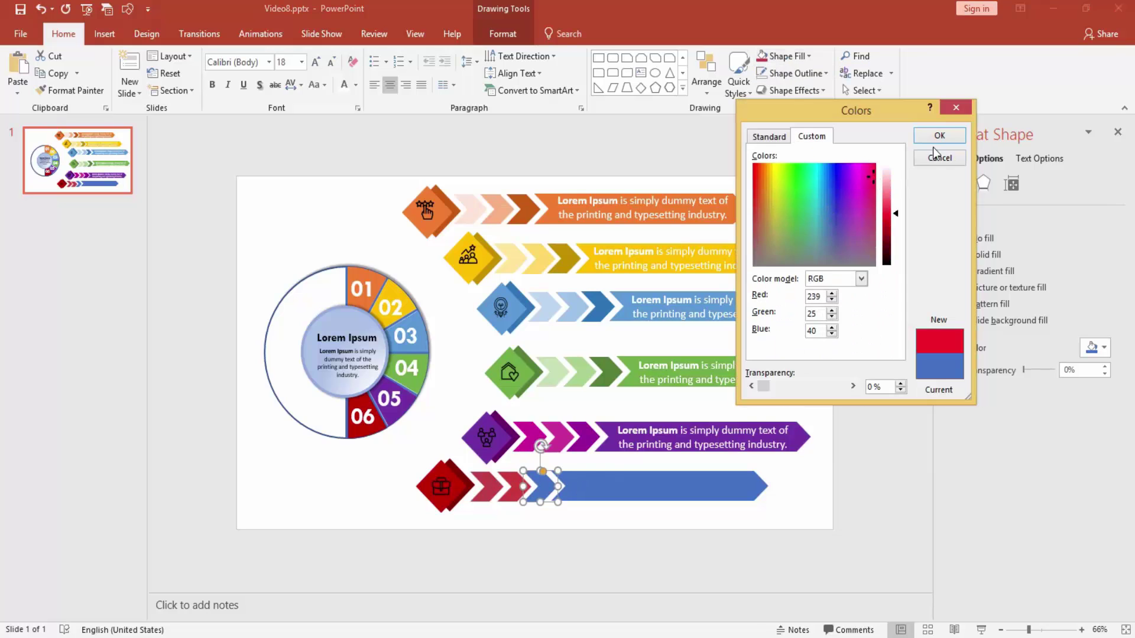
left_click(939, 135)
Fill the long bar with the recent red and place the white description text on it
left_click(650, 486)
left_click(808, 56)
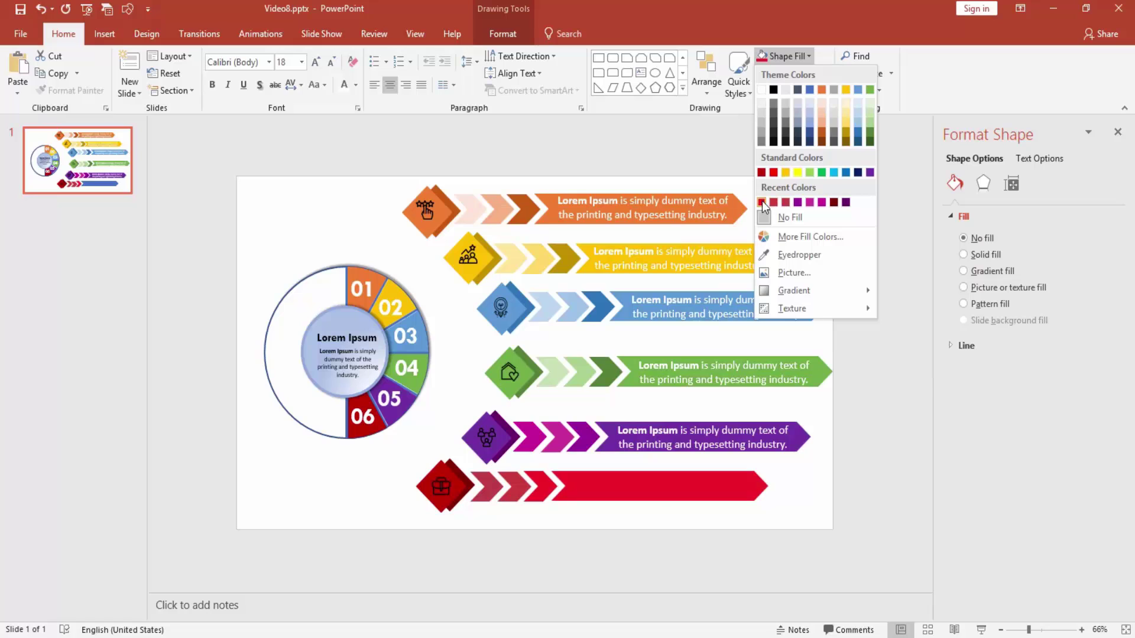
left_click(761, 202)
left_click(465, 389)
key("ctrl+v")
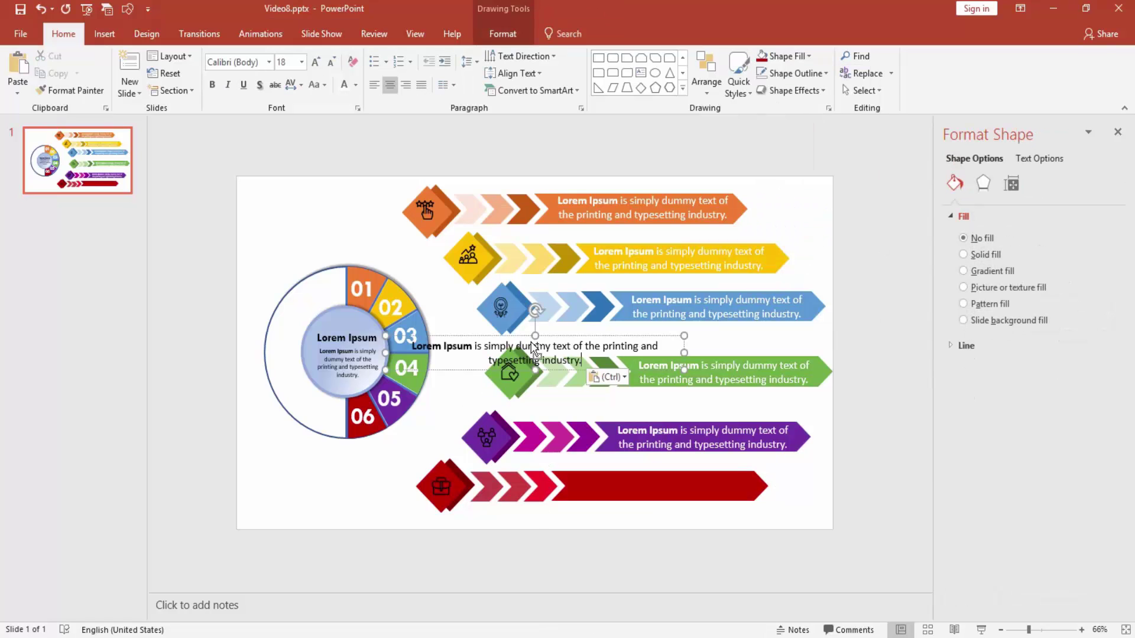
left_click_drag(533, 350, 676, 470)
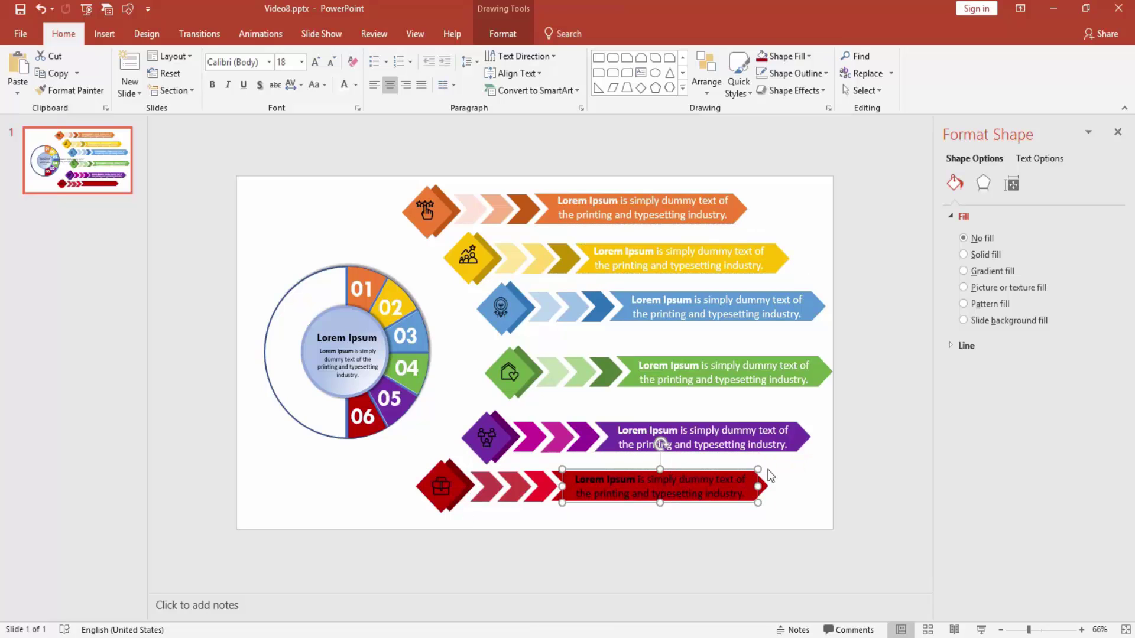
left_click(827, 492)
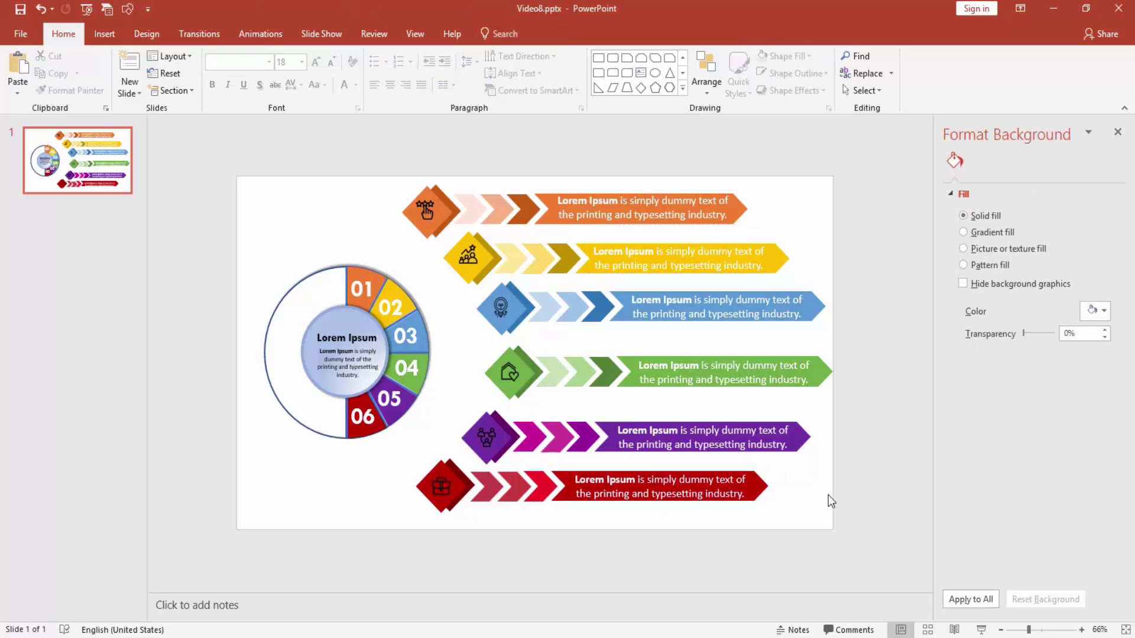